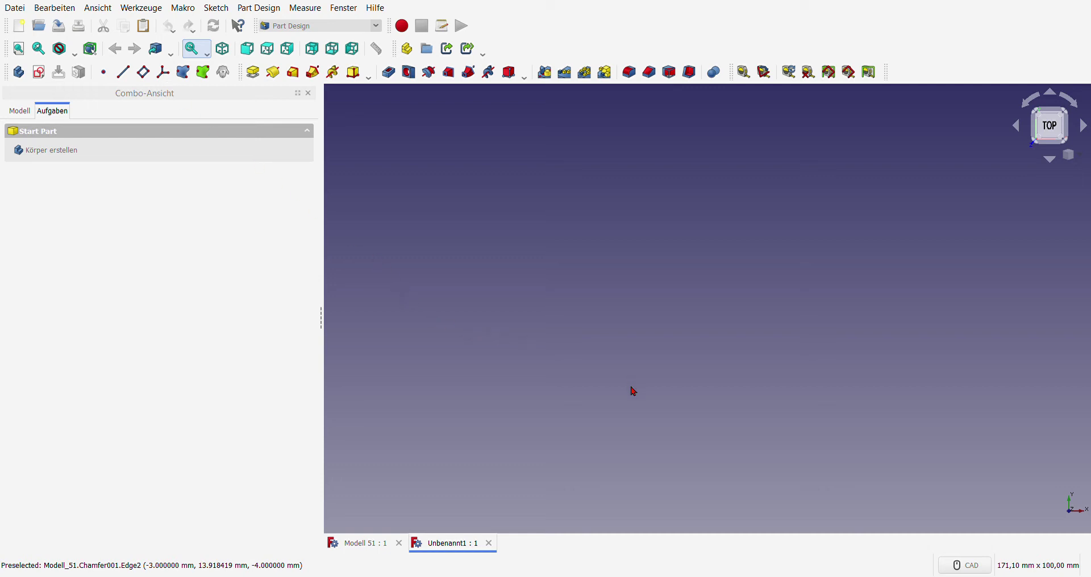
# Step: Orbit and inspect the finished Waldi nameplate shaded, then return to the empty untitled document
pyautogui.click(375, 543)
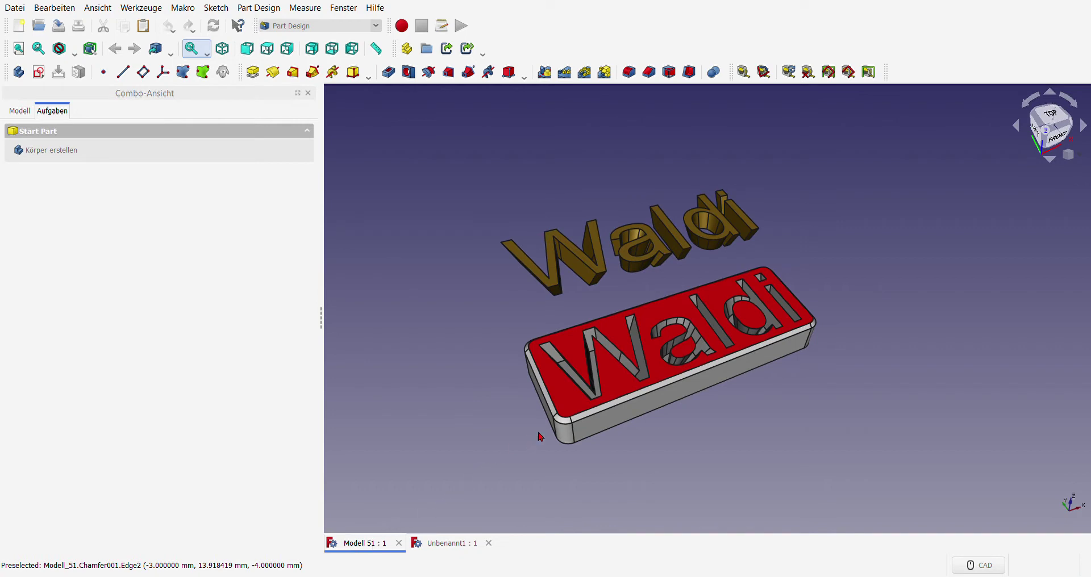
pyautogui.moveTo(539, 438)
pyautogui.mouseDown(button='middle')
pyautogui.moveTo(591, 443)
pyautogui.moveTo(599, 482)
pyautogui.moveTo(572, 484)
pyautogui.moveTo(520, 455)
pyautogui.moveTo(575, 419)
pyautogui.moveTo(631, 438)
pyautogui.moveTo(757, 385)
pyautogui.mouseUp(button='middle')
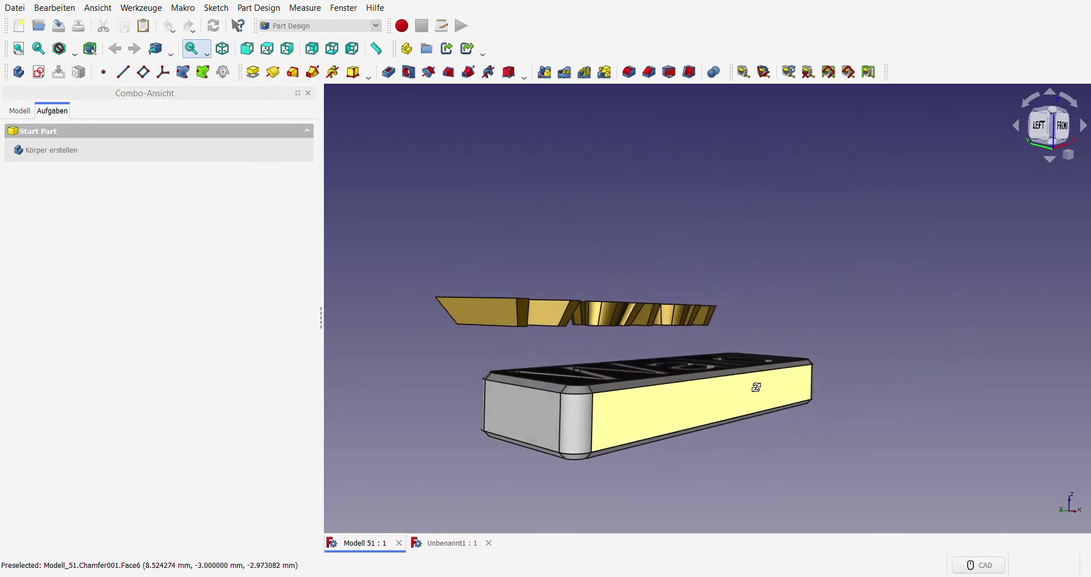
pyautogui.moveTo(672, 402)
pyautogui.mouseDown(button='middle')
pyautogui.moveTo(653, 326)
pyautogui.moveTo(728, 309)
pyautogui.moveTo(616, 348)
pyautogui.moveTo(567, 417)
pyautogui.moveTo(477, 468)
pyautogui.mouseUp(button='middle')
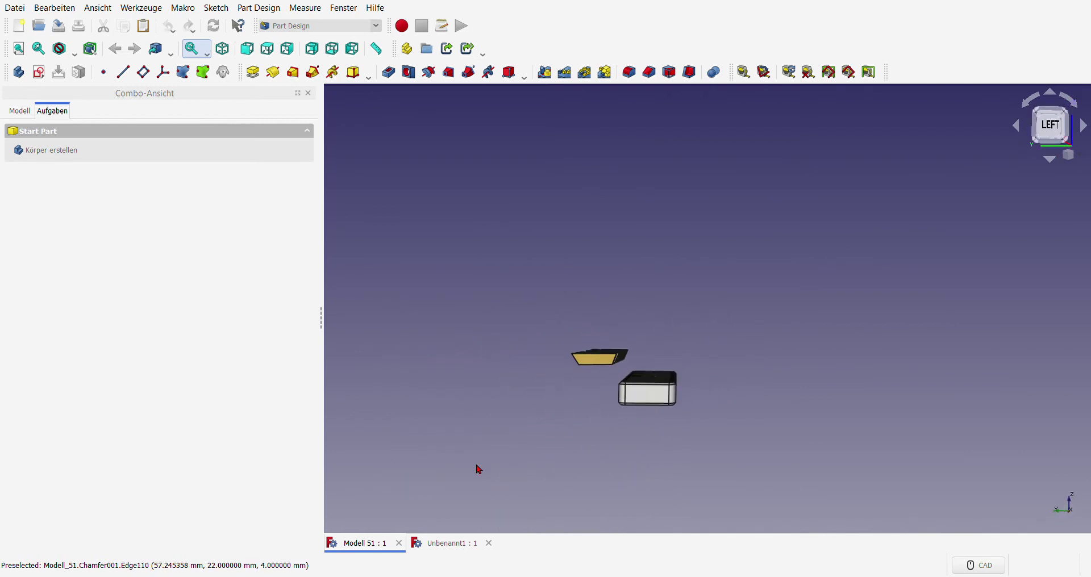
pyautogui.moveTo(738, 373); pyautogui.dragTo(594, 417, button='middle')
pyautogui.scroll(3, 821, 250)
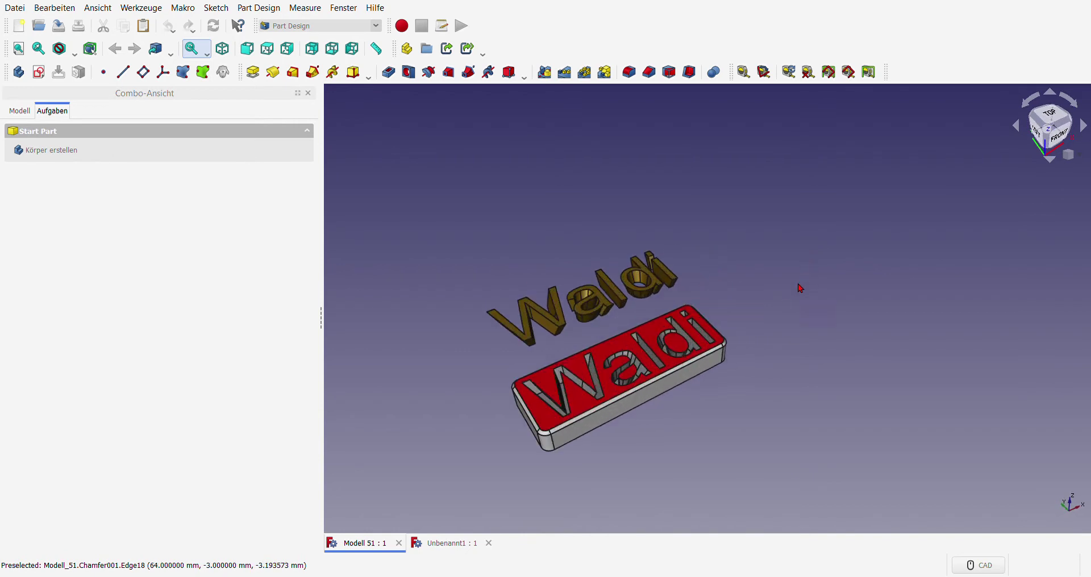
pyautogui.scroll(-2, 528, 355)
pyautogui.scroll(3, 523, 360)
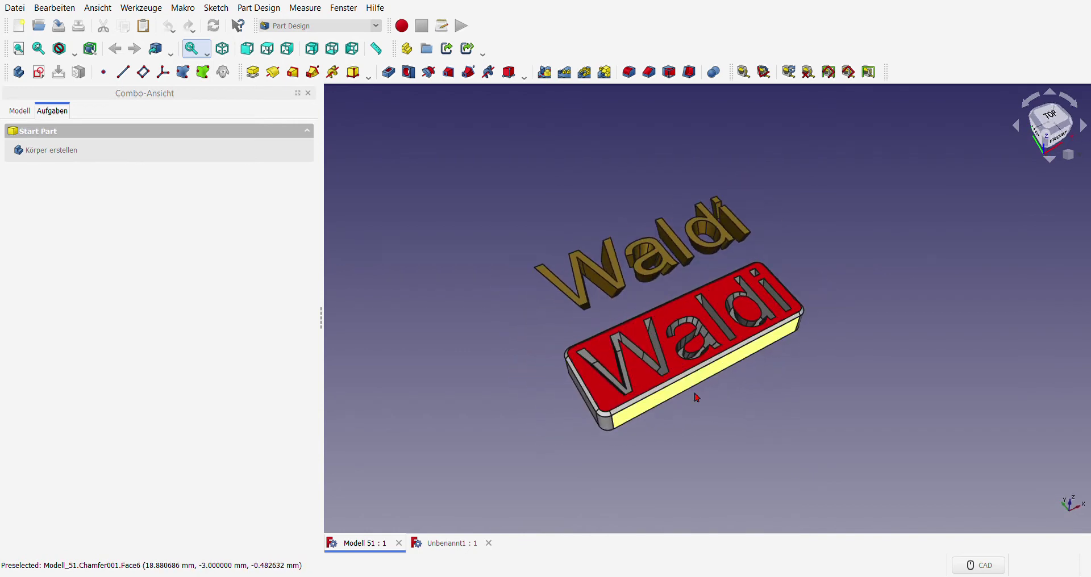
pyautogui.moveTo(698, 397)
pyautogui.mouseDown(button='middle')
pyautogui.moveTo(716, 405)
pyautogui.moveTo(769, 356)
pyautogui.mouseUp(button='middle')
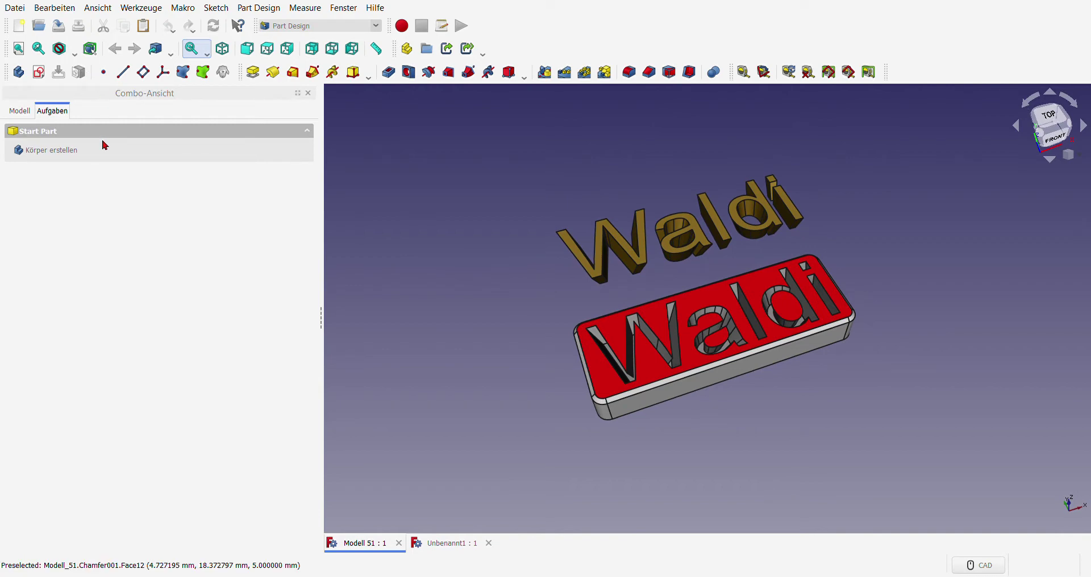
pyautogui.press('v')
pyautogui.press('3')
pyautogui.scroll(2, 716, 295)
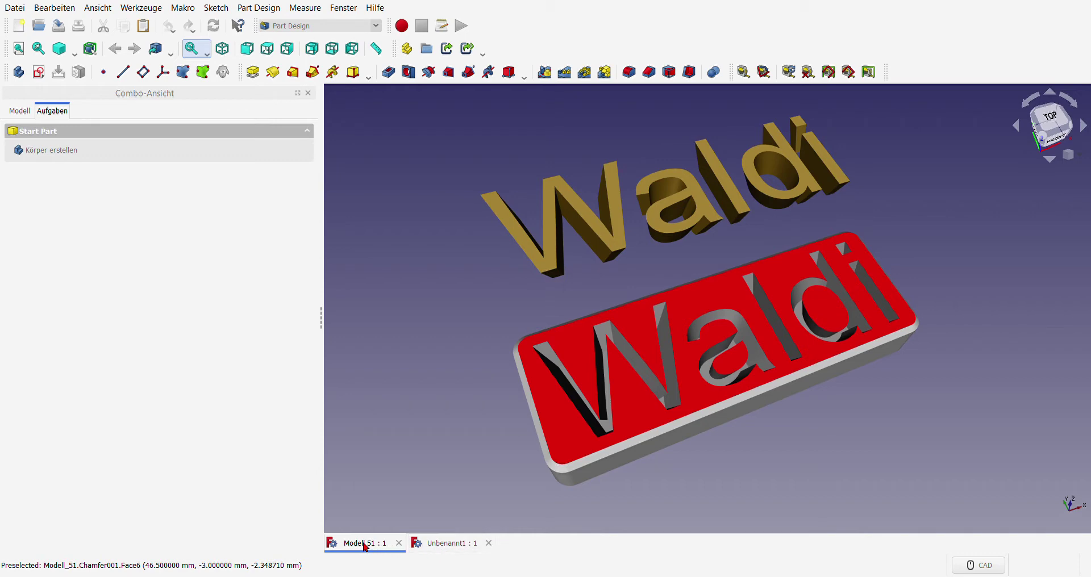
pyautogui.click(454, 545)
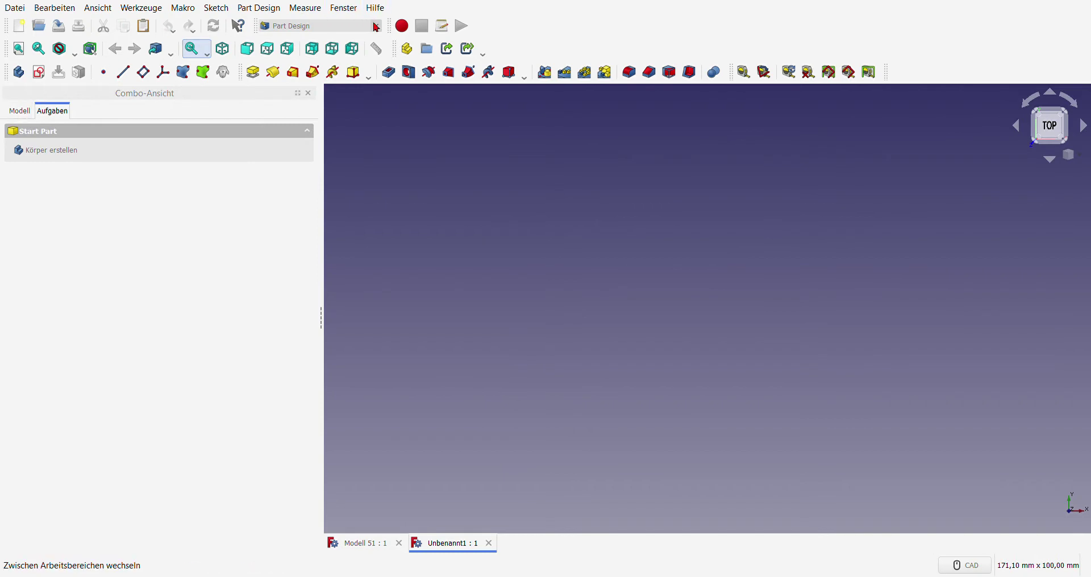
# Step: In the Draft workbench, start a ShapeString reading 'Waldi', 20 mm high, using Arial
pyautogui.click(319, 52)
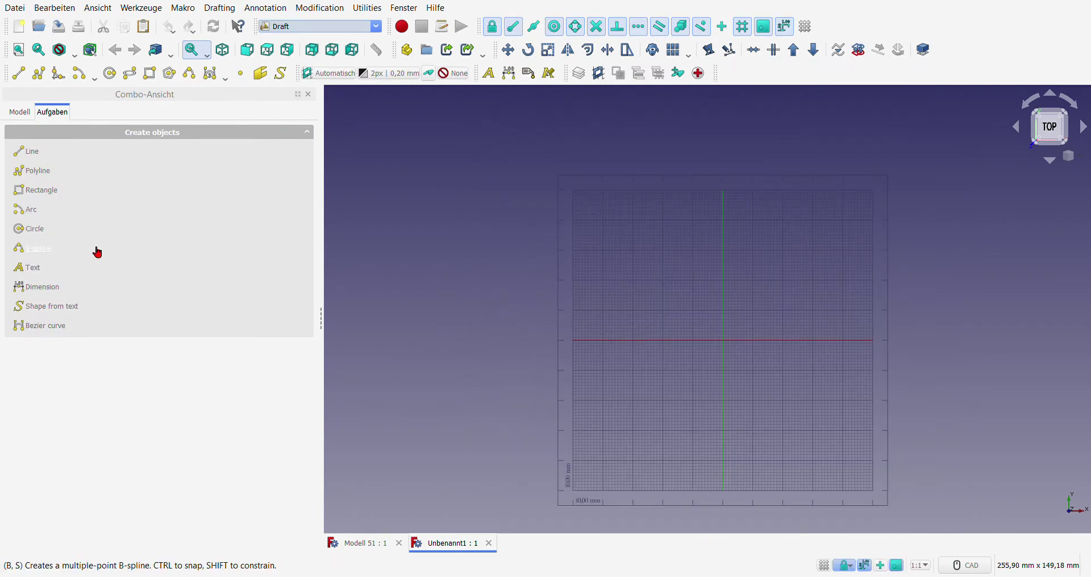
pyautogui.click(281, 74)
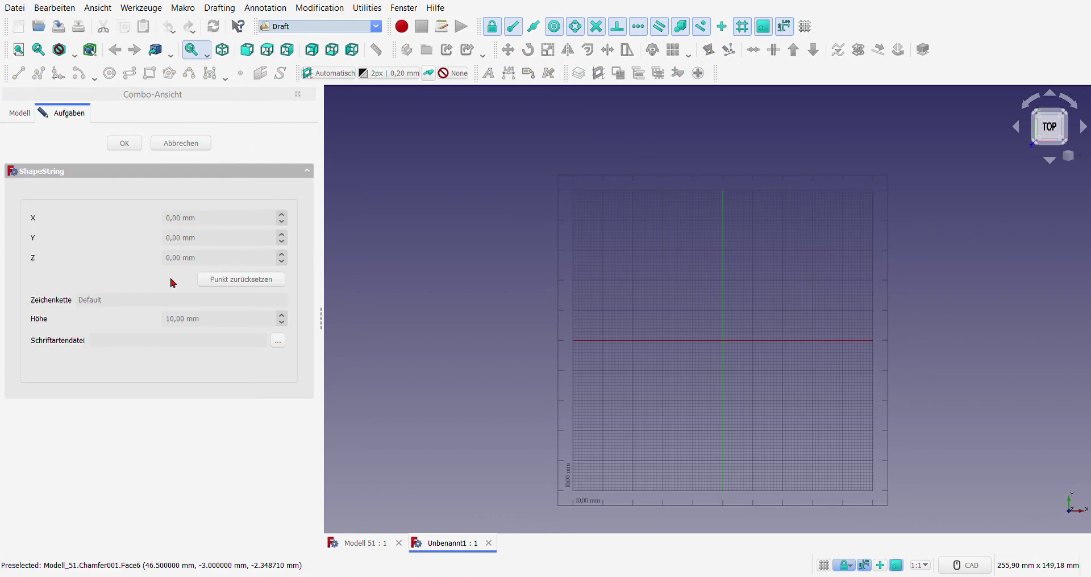
pyautogui.moveTo(120, 300); pyautogui.dragTo(56, 301)
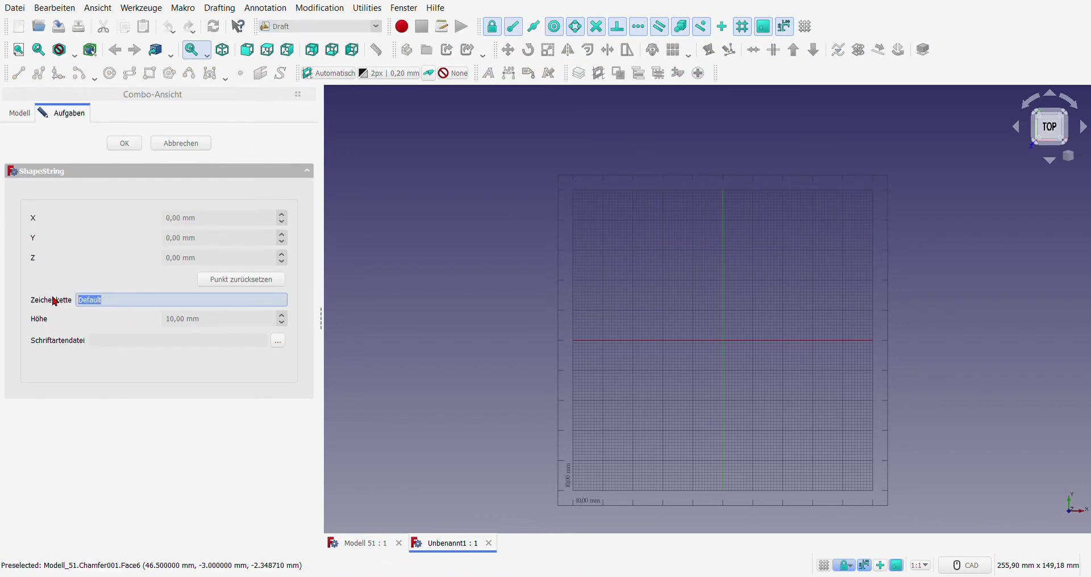
pyautogui.write('Waldi')
pyautogui.press('Tab')
pyautogui.write('2')
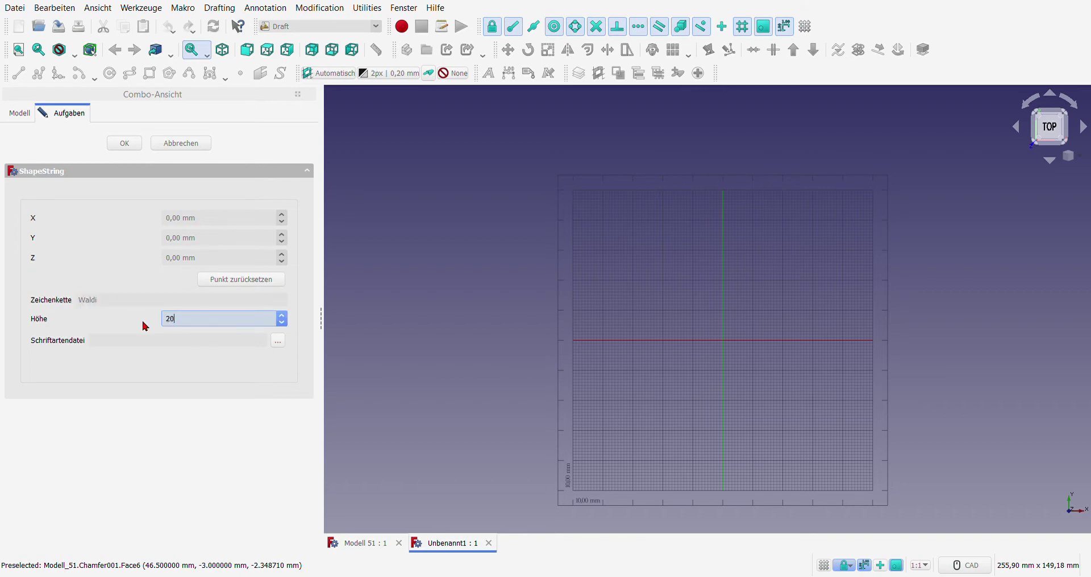
pyautogui.press('Tab')
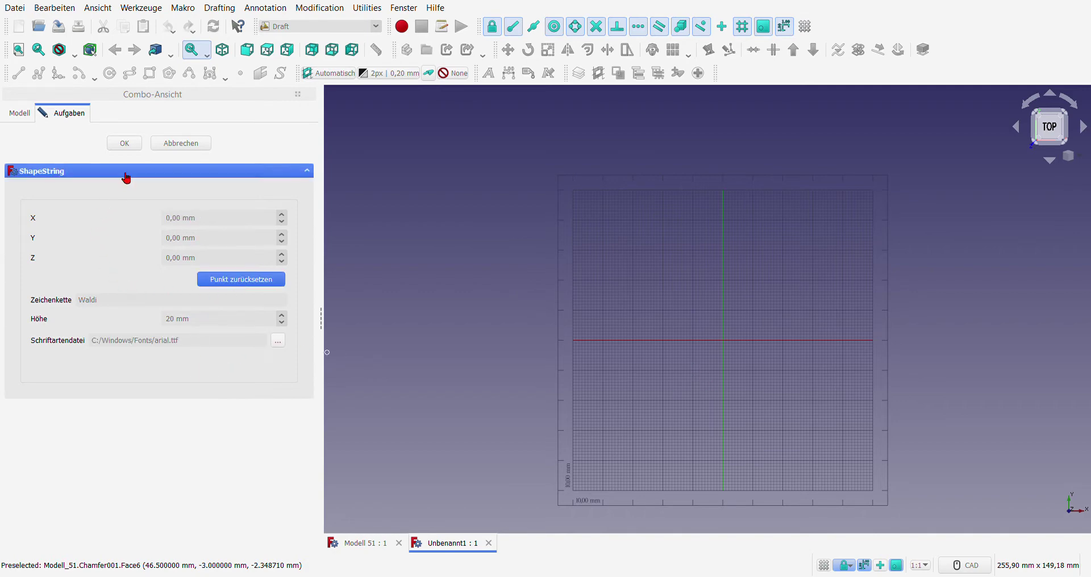
# Step: Create the Waldi ShapeString and select it in the model tree to show its properties
pyautogui.click(124, 143)
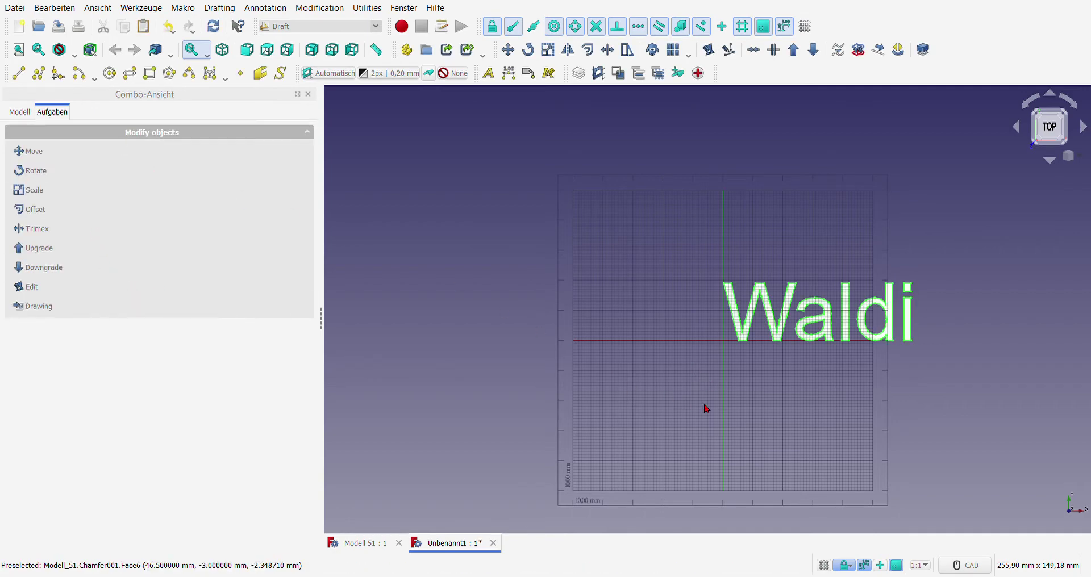
pyautogui.click(804, 26)
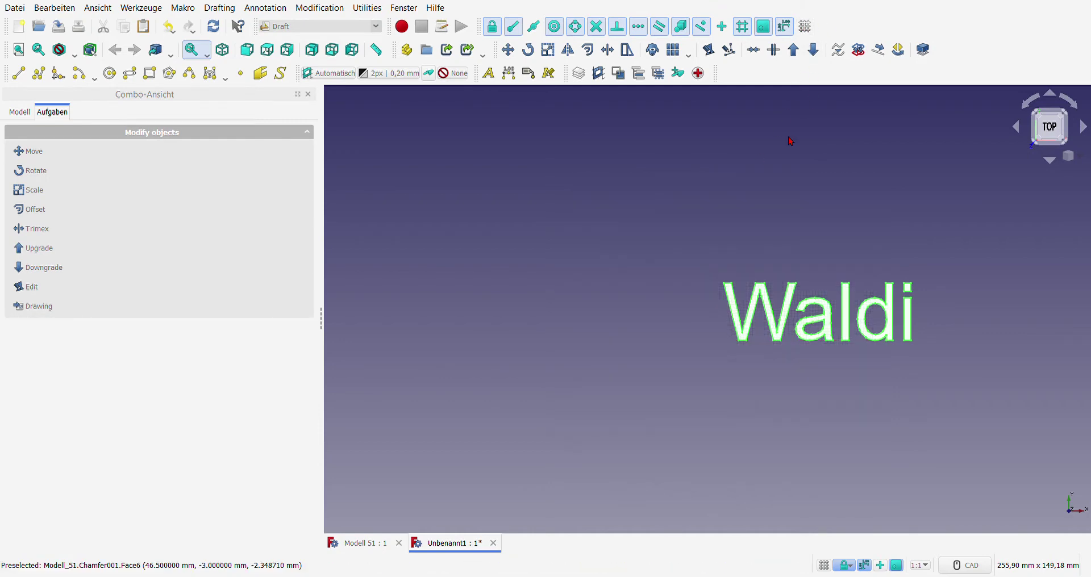
pyautogui.click(640, 224)
pyautogui.moveTo(564, 326); pyautogui.dragTo(617, 361, button='middle')
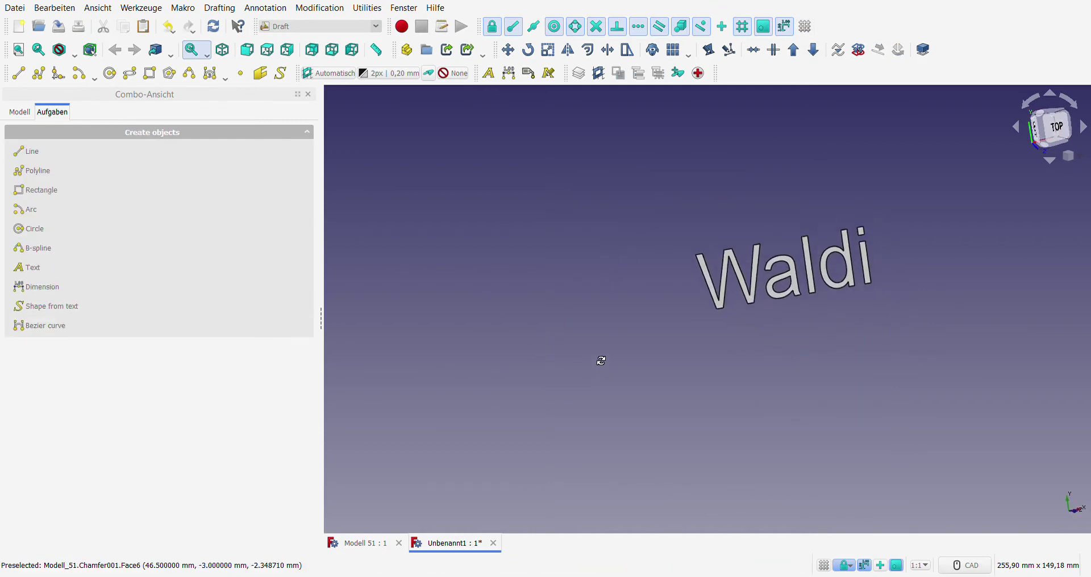
pyautogui.moveTo(884, 416)
pyautogui.mouseDown(button='middle')
pyautogui.moveTo(952, 419)
pyautogui.moveTo(899, 397)
pyautogui.moveTo(875, 399)
pyautogui.moveTo(877, 438)
pyautogui.moveTo(864, 404)
pyautogui.moveTo(889, 438)
pyautogui.moveTo(786, 411)
pyautogui.moveTo(802, 414)
pyautogui.moveTo(792, 419)
pyautogui.mouseUp(button='middle')
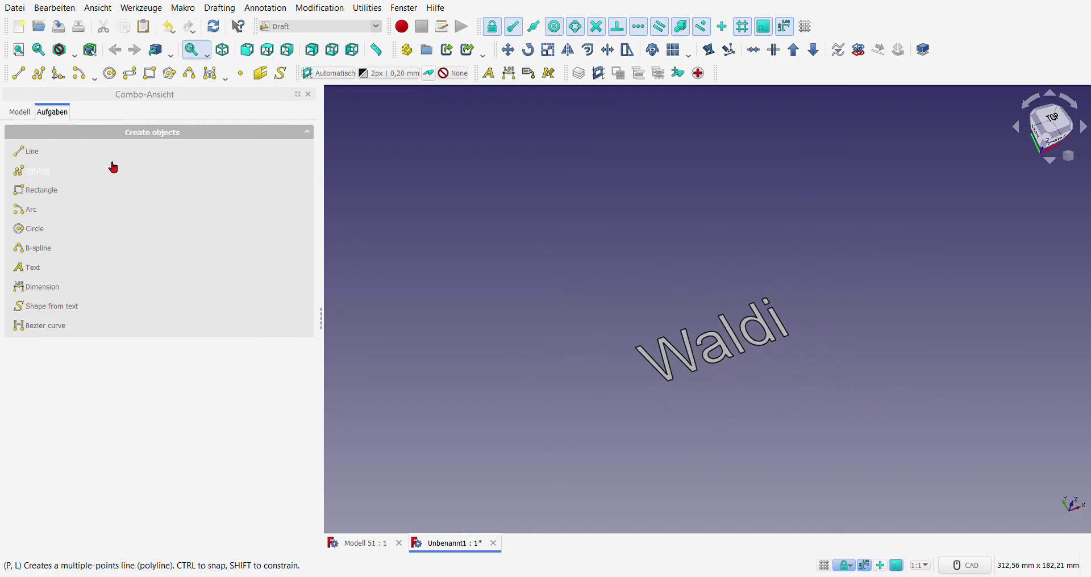
pyautogui.click(22, 111)
pyautogui.click(67, 199)
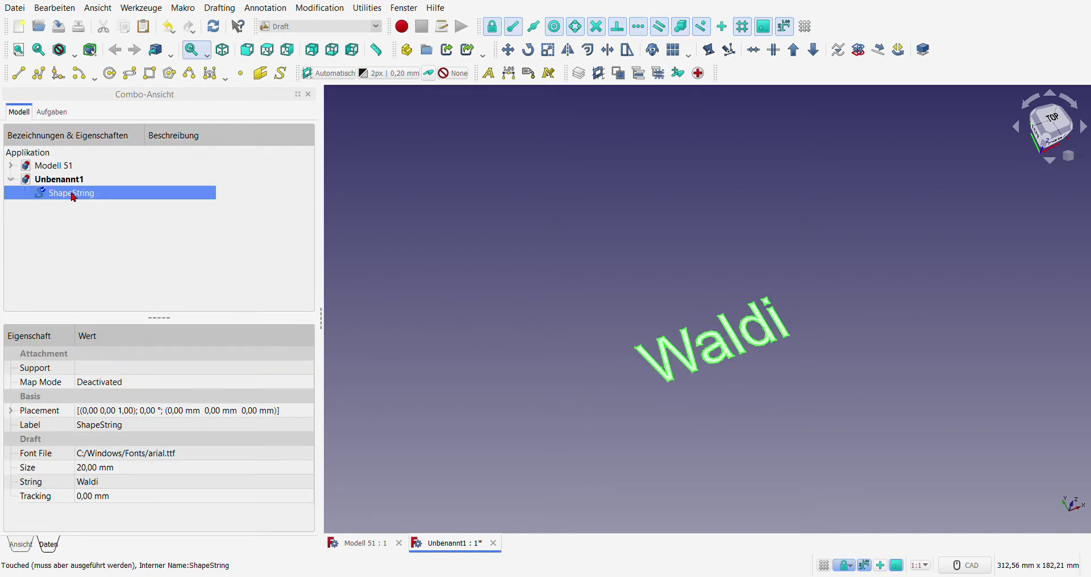
# Step: Copy and paste the ShapeString, giving the copy ShapeString001 a size of 10 mm
pyautogui.hotkey('ctrl', 'c')
pyautogui.hotkey('ctrl', 'v')
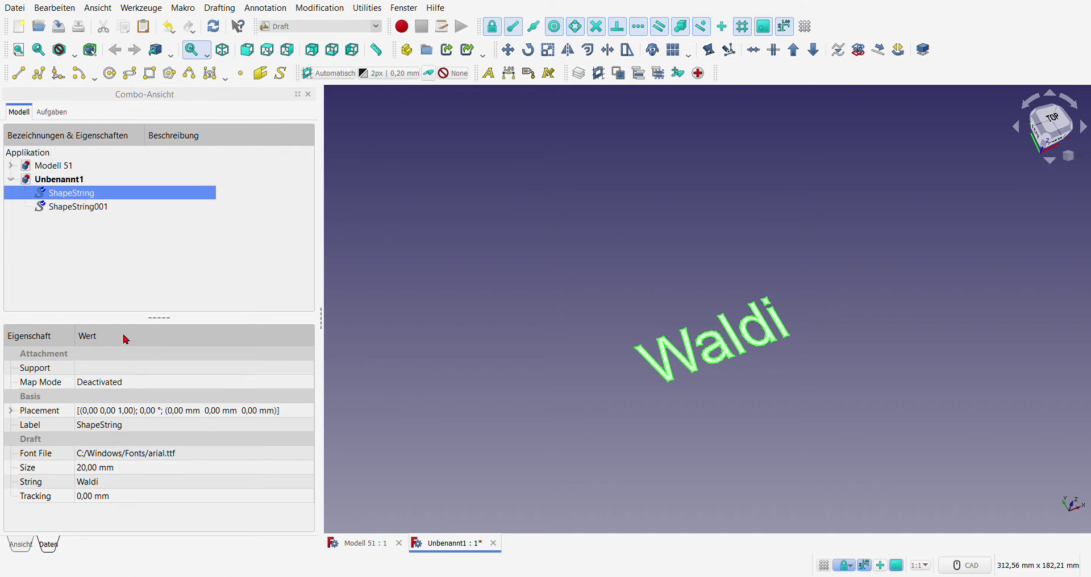
pyautogui.click(106, 271)
pyautogui.click(79, 207)
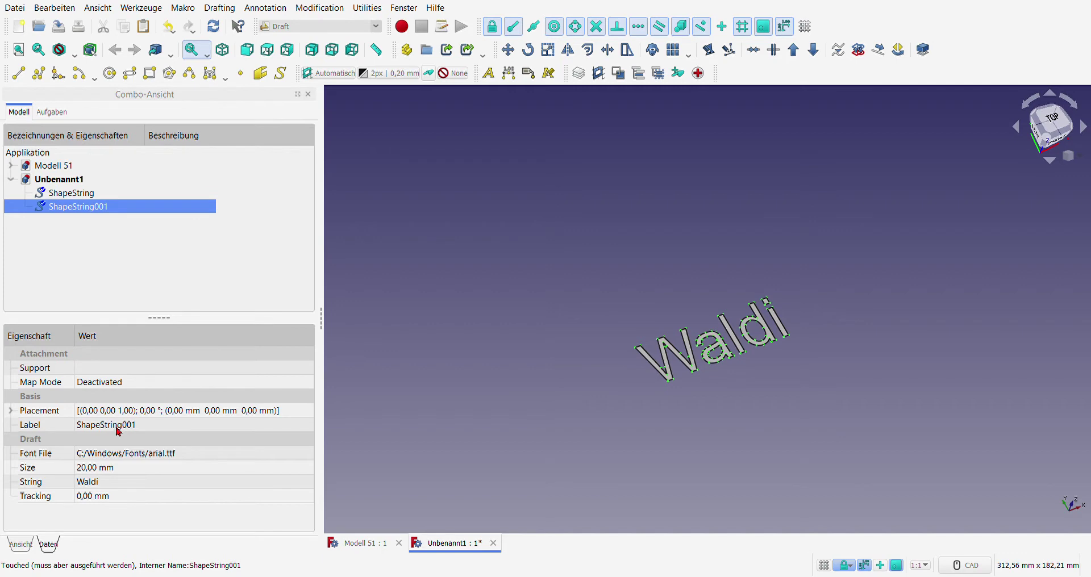
pyautogui.click(106, 474)
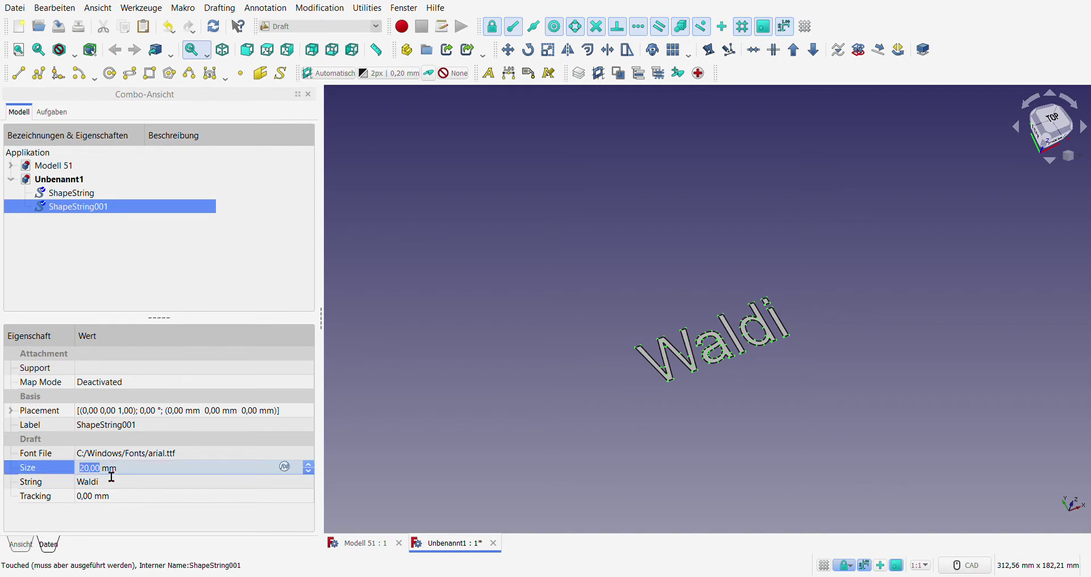
pyautogui.write('10')
pyautogui.click(177, 488)
# Step: Correct ShapeString001's size to 15 mm and compare it with the original
pyautogui.click(415, 440)
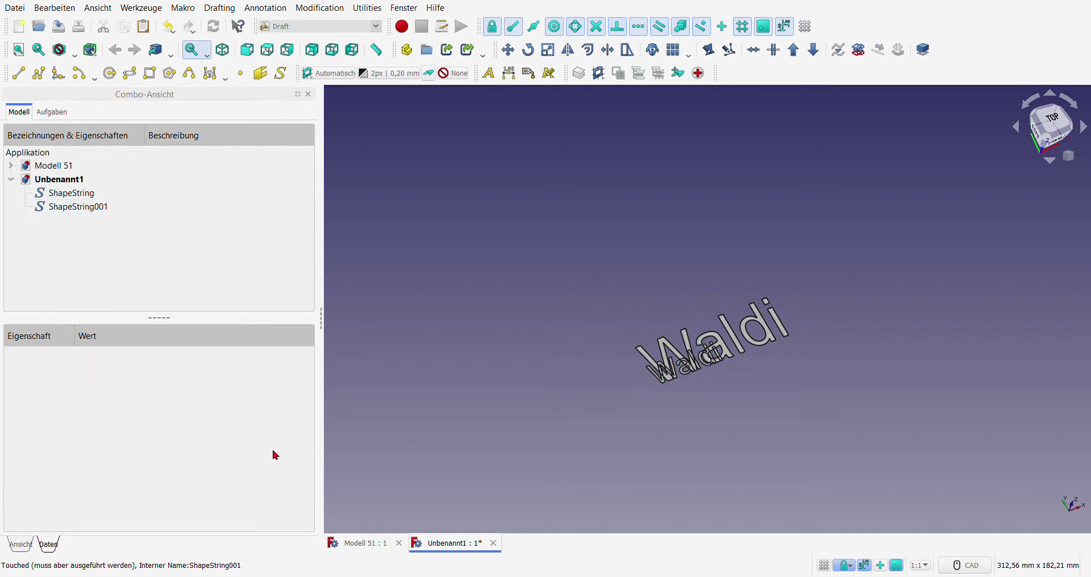
pyautogui.click(57, 207)
pyautogui.click(118, 467)
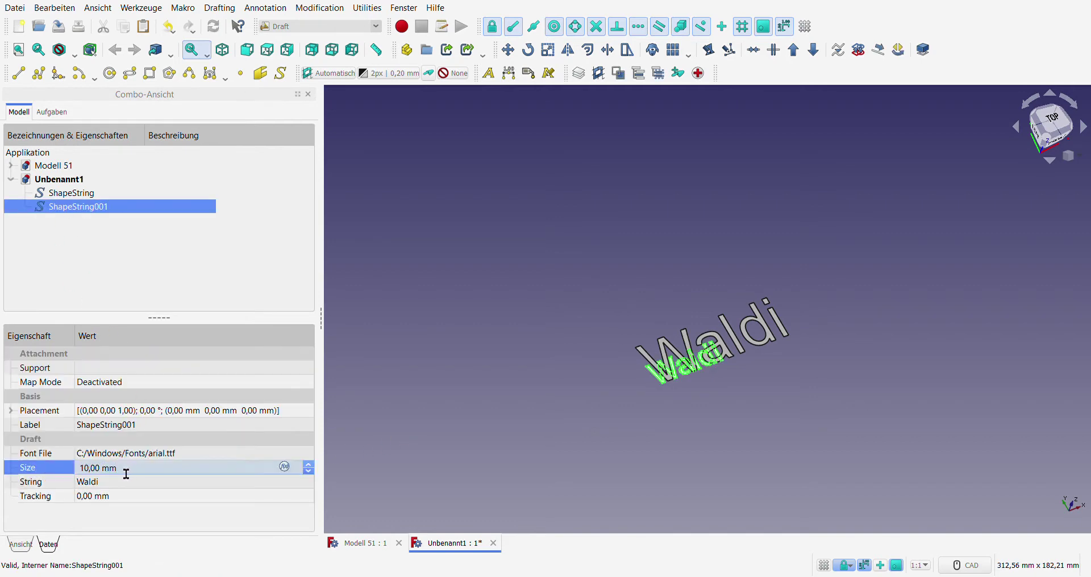
pyautogui.moveTo(124, 472); pyautogui.dragTo(94, 476)
pyautogui.write('5')
pyautogui.click(153, 483)
pyautogui.click(467, 439)
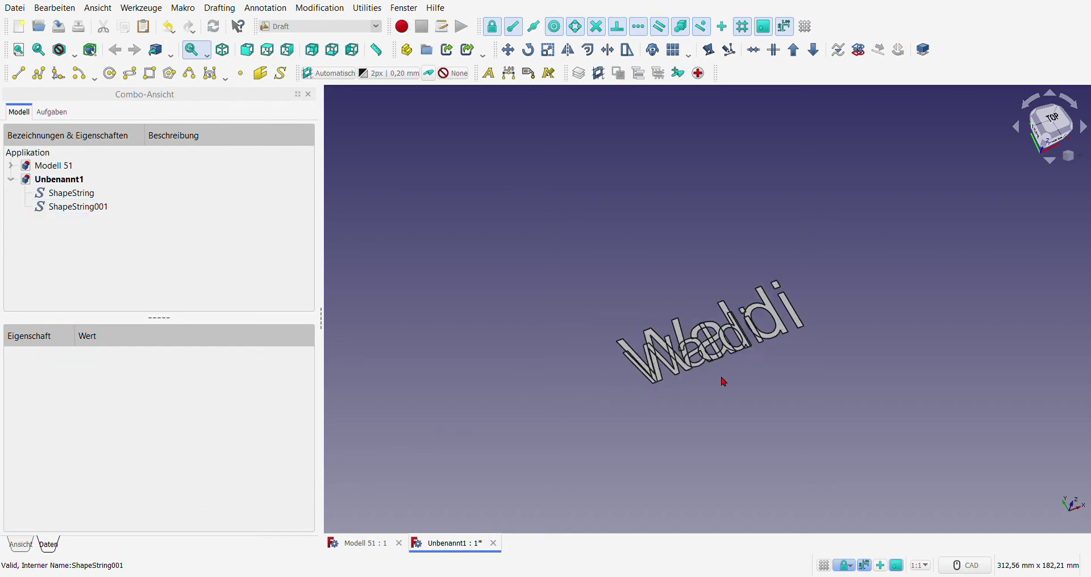
pyautogui.moveTo(720, 377); pyautogui.dragTo(715, 383, button='middle')
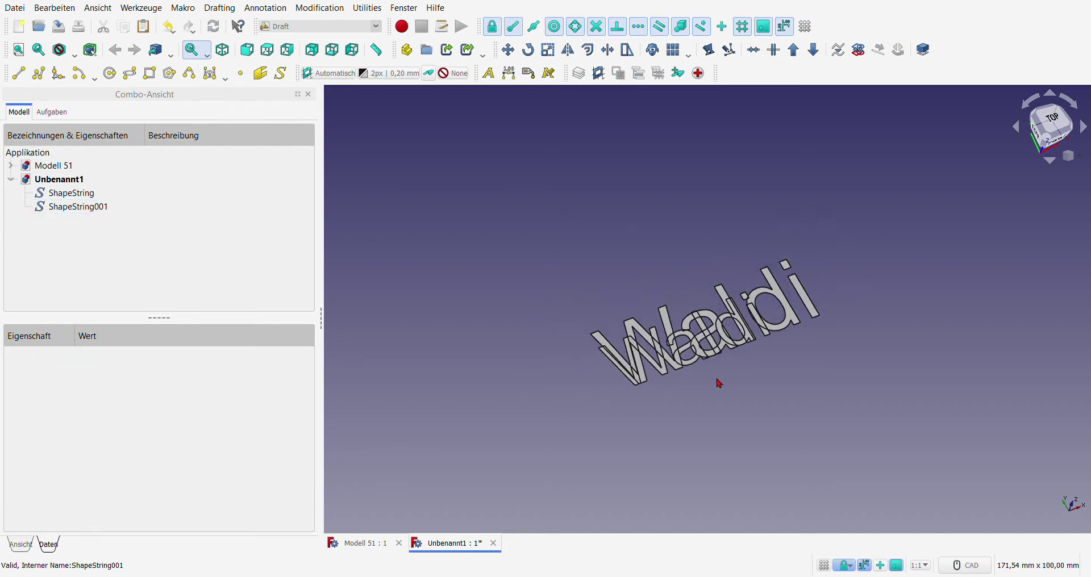
pyautogui.click(71, 208)
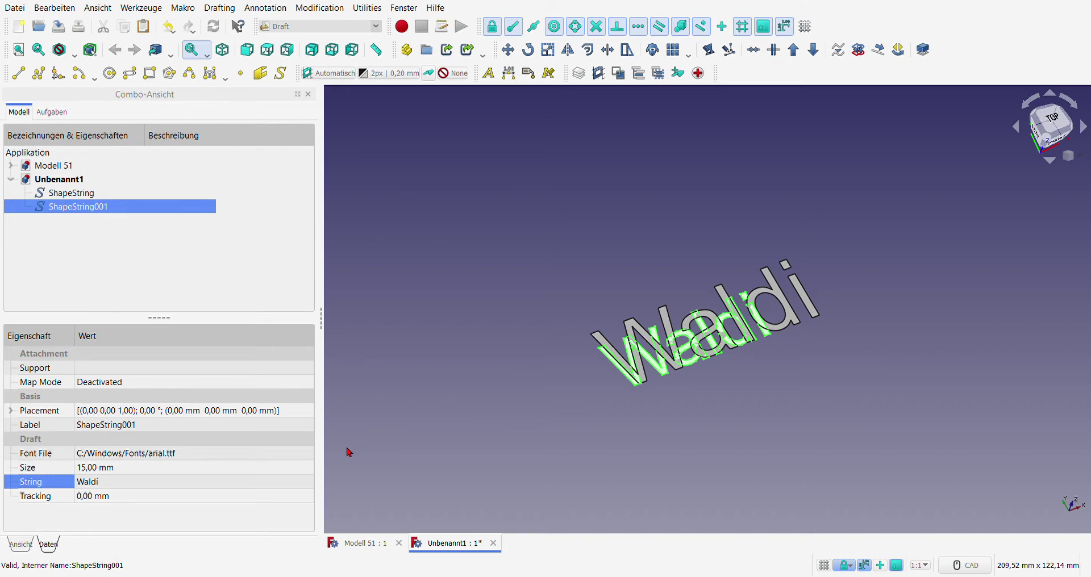
# Step: Set ShapeString001's letter tracking to 2 mm
pyautogui.click(123, 497)
pyautogui.write('2')
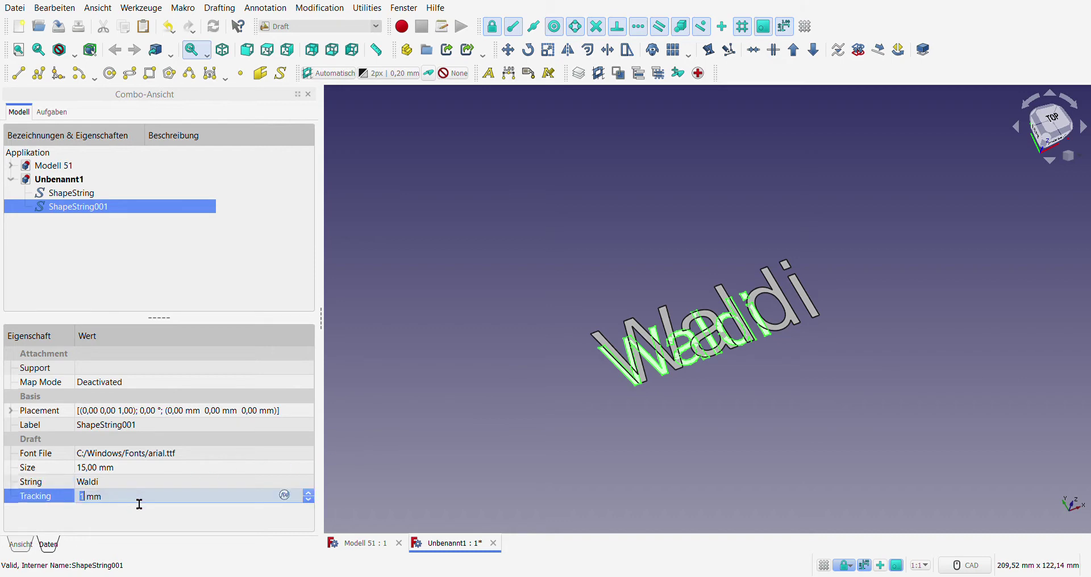
pyautogui.click(168, 482)
pyautogui.moveTo(718, 433); pyautogui.dragTo(694, 453, button='middle')
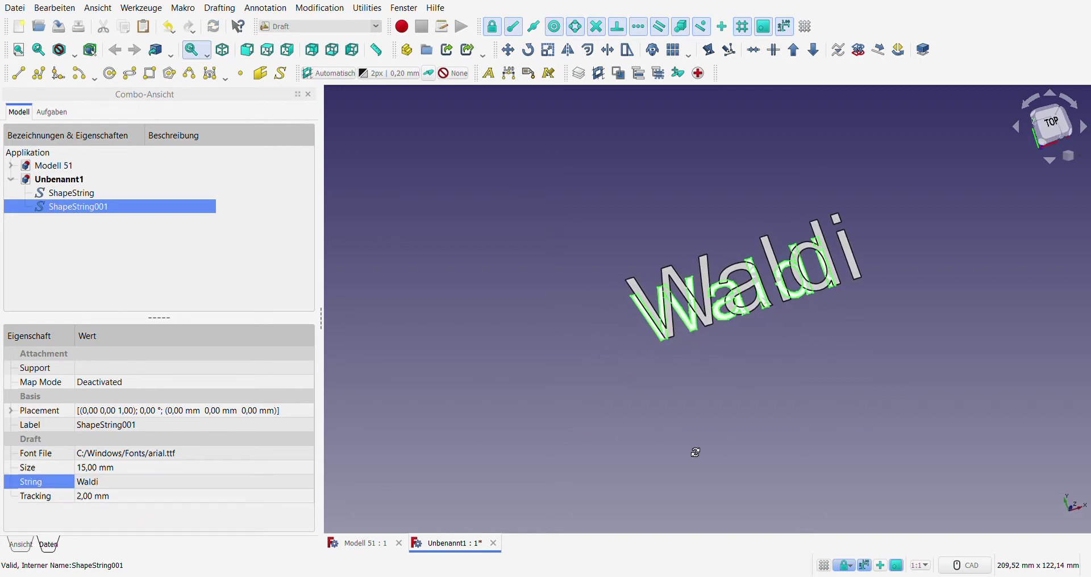
pyautogui.scroll(3, 862, 344)
pyautogui.scroll(-2, 836, 344)
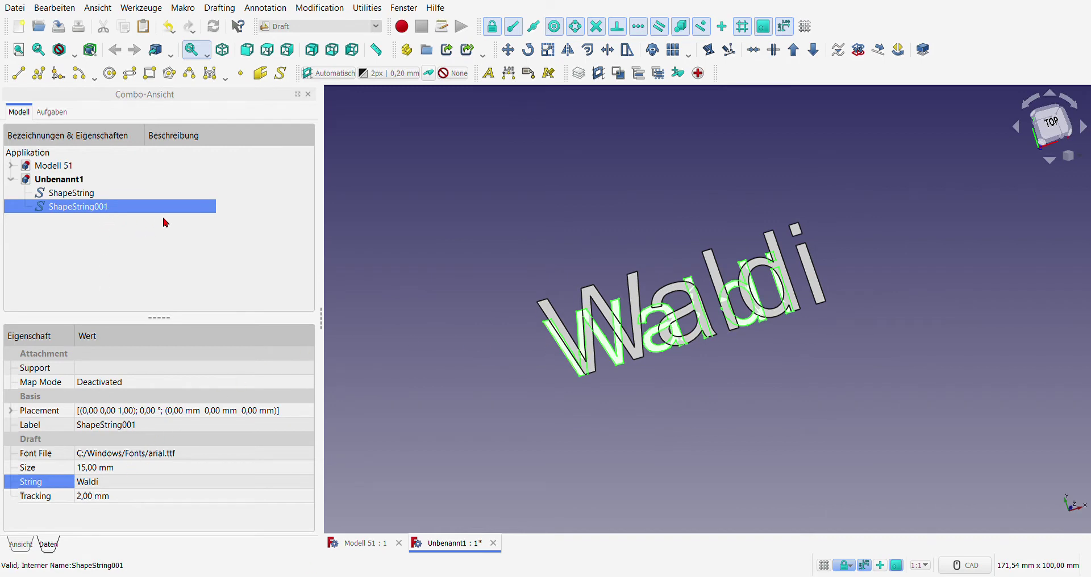
pyautogui.scroll(-2, 559, 342)
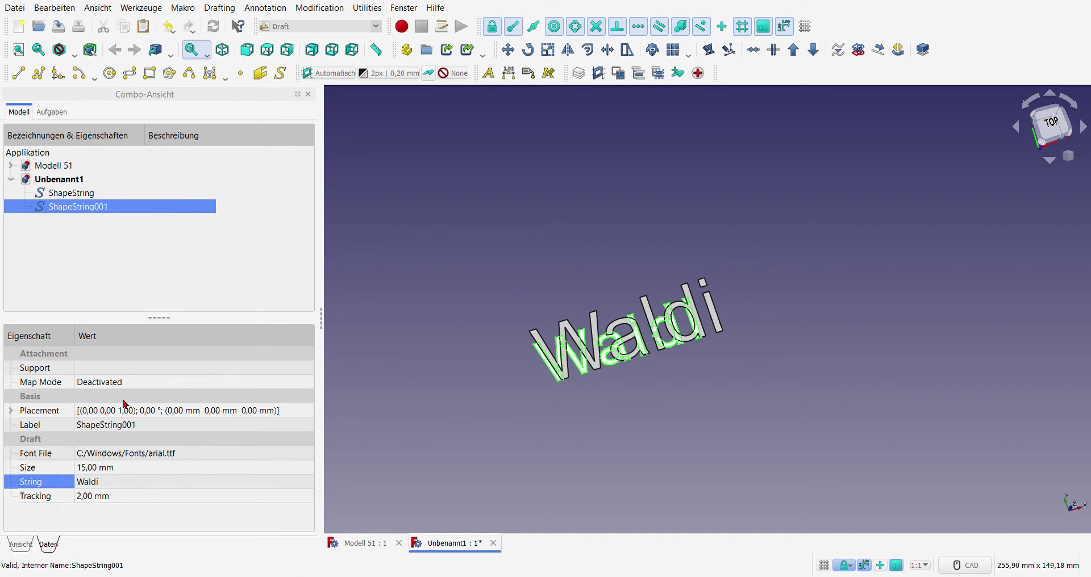
# Step: Offset ShapeString001's placement position to x 3 mm, y 2 mm
pyautogui.click(12, 410)
pyautogui.click(24, 453)
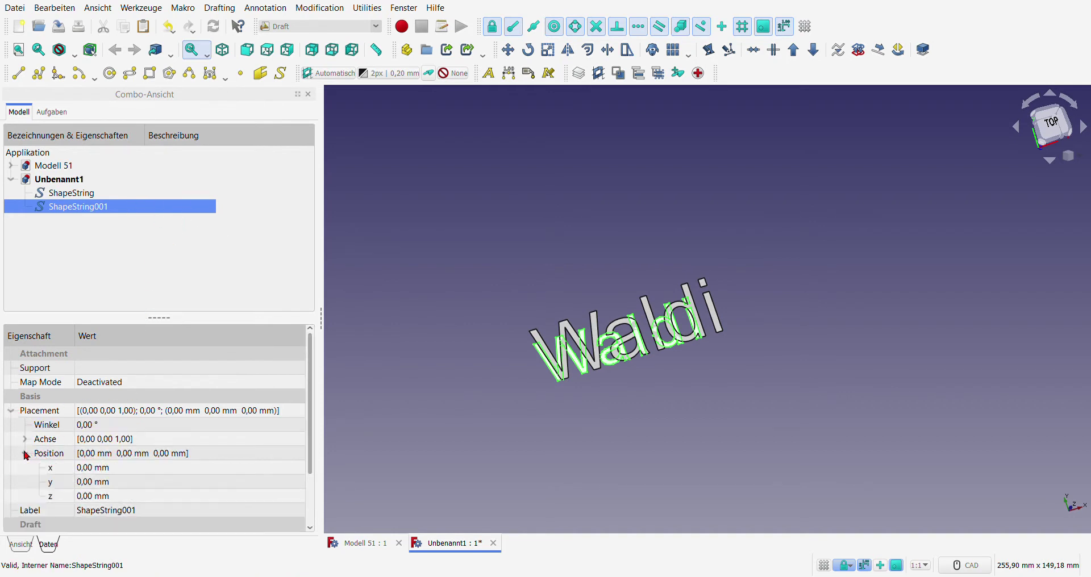
pyautogui.click(139, 500)
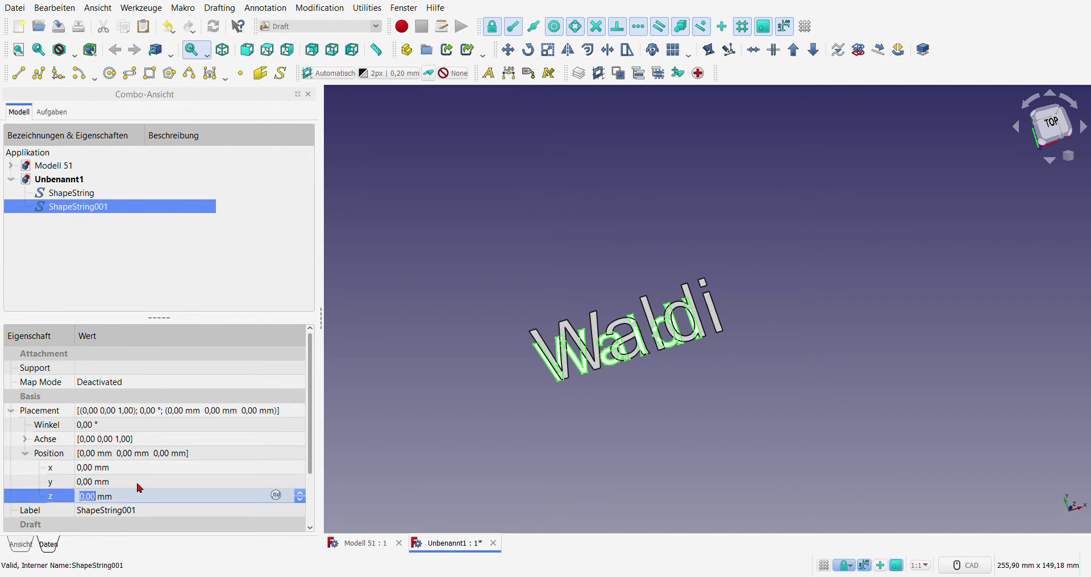
pyautogui.click(147, 487)
pyautogui.write('1')
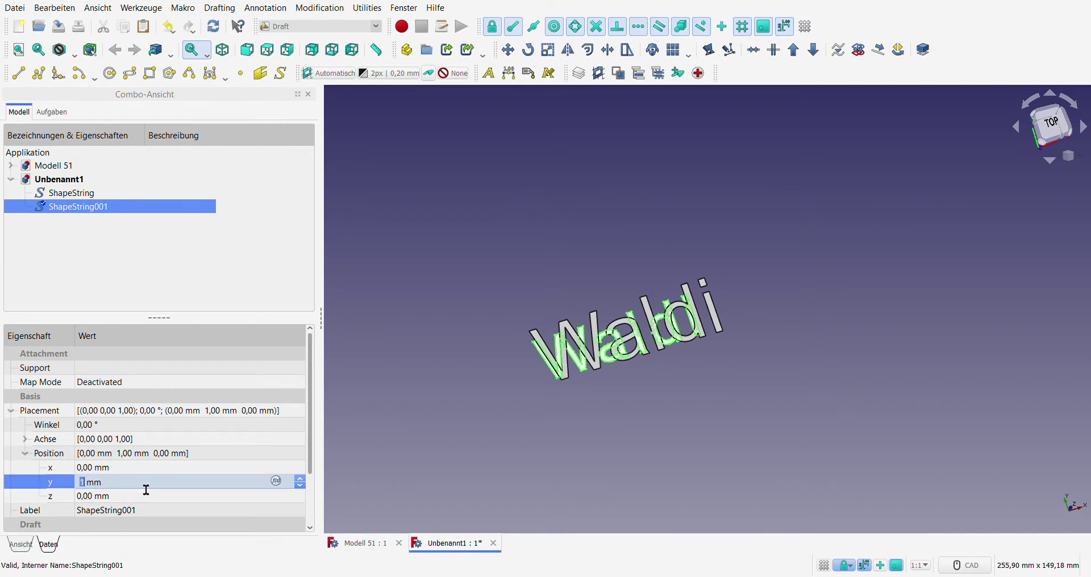
pyautogui.scroll(1, 146, 490)
pyautogui.click(145, 469)
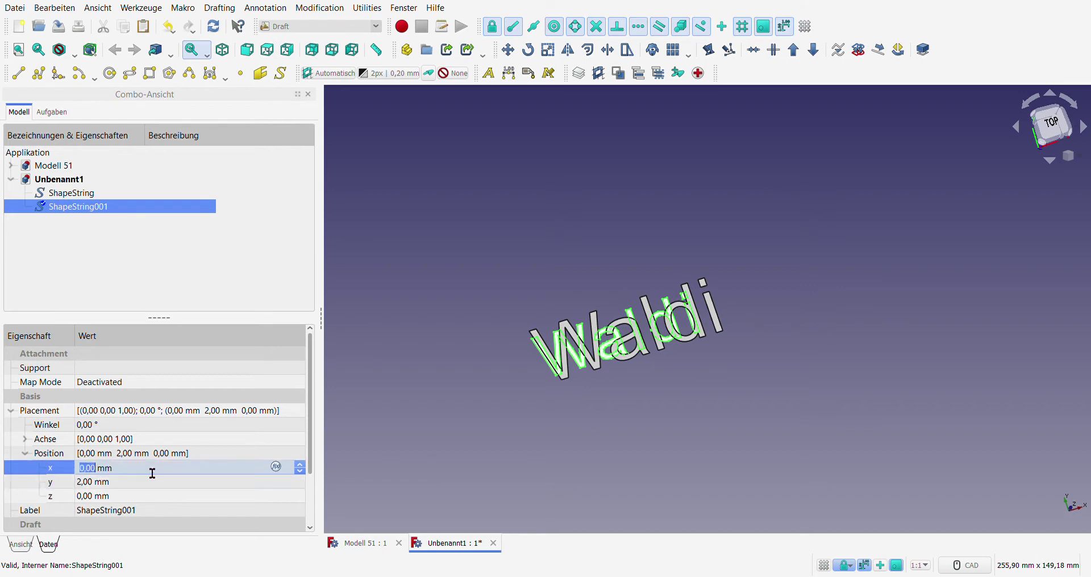
pyautogui.scroll(2, 149, 471)
pyautogui.scroll(2, 151, 473)
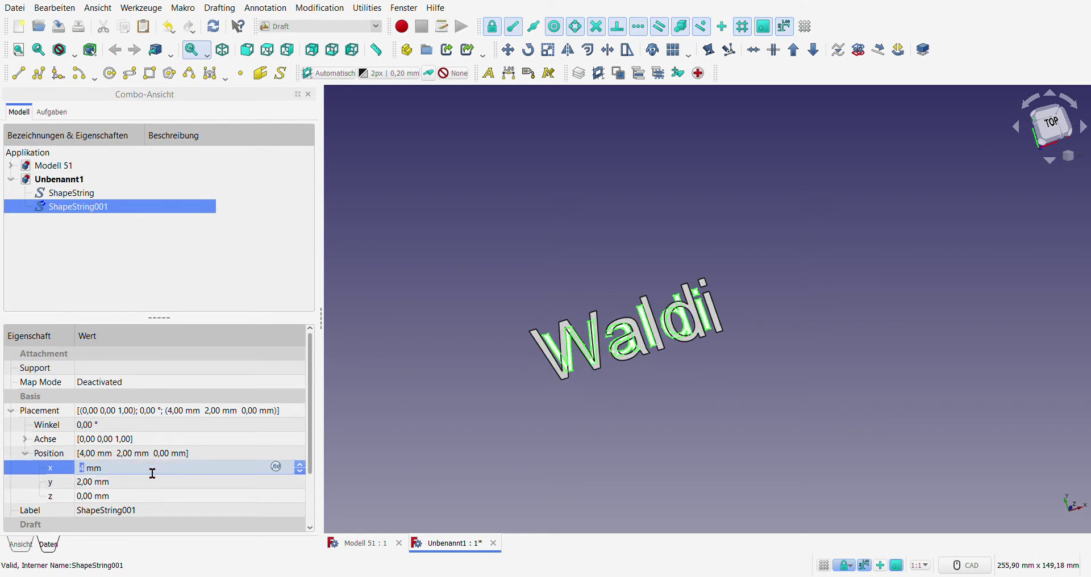
pyautogui.scroll(-1, 153, 473)
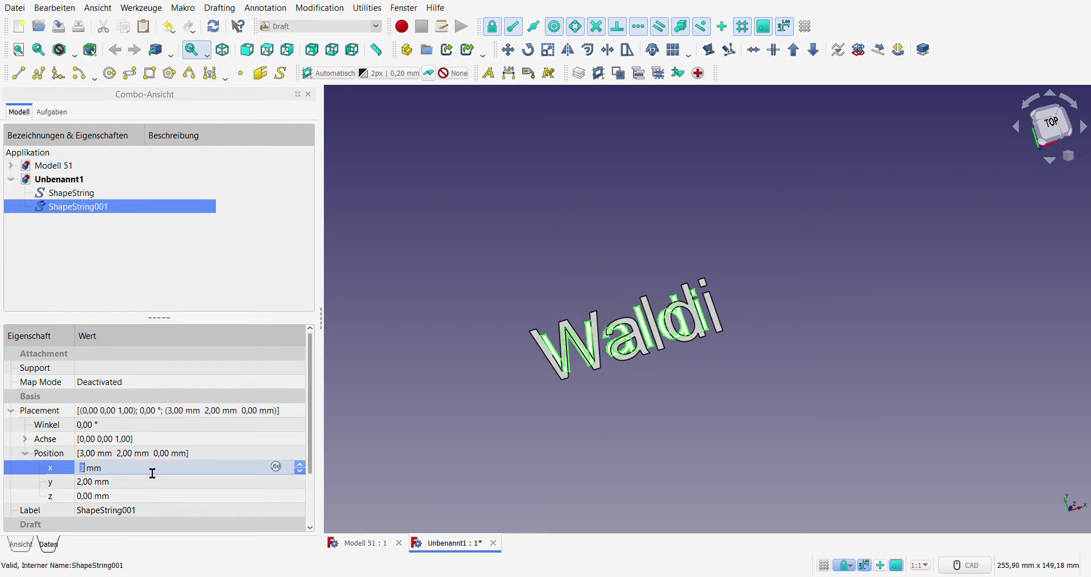
pyautogui.click(465, 432)
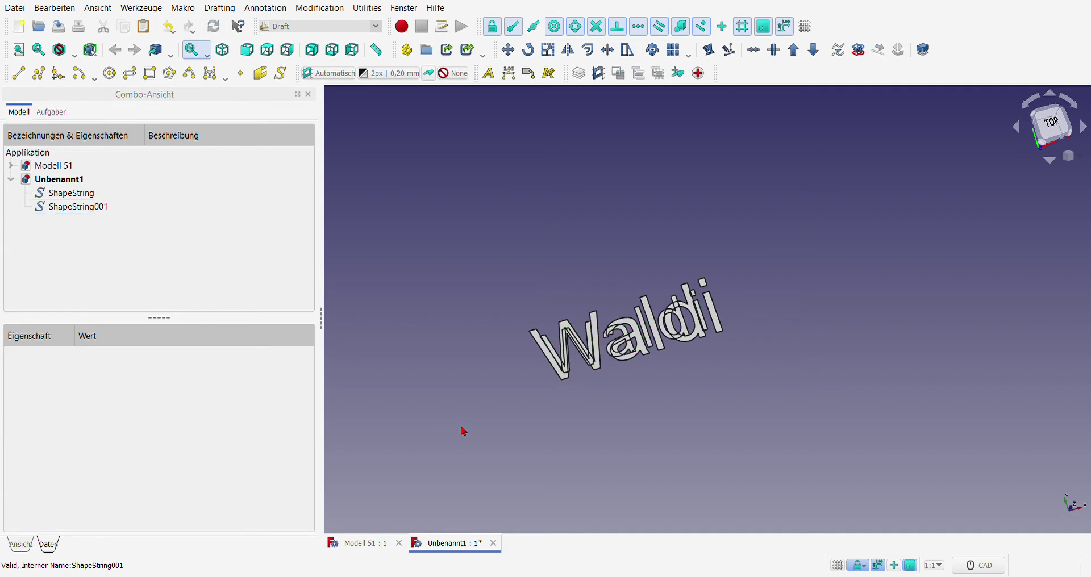
# Step: Widen ShapeString001's letter tracking to 3 mm
pyautogui.click(67, 208)
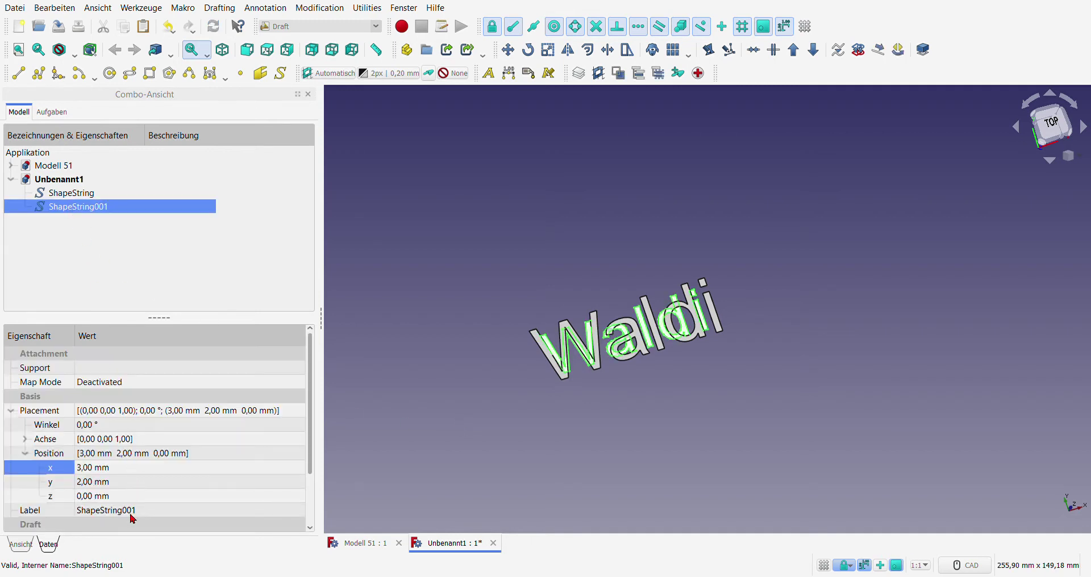
pyautogui.scroll(-2, 136, 495)
pyautogui.scroll(-2, 131, 500)
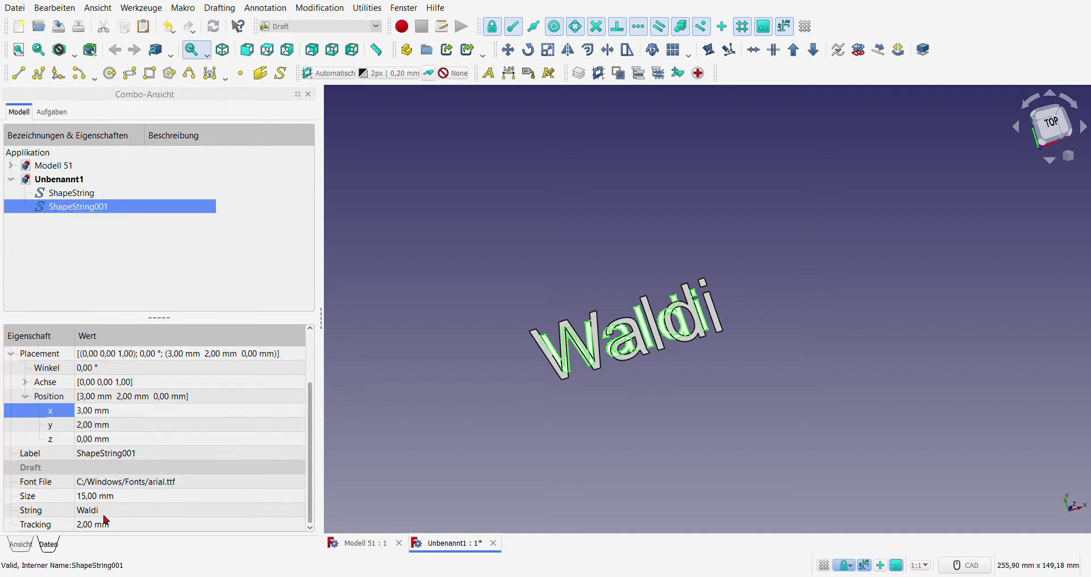
pyautogui.click(126, 526)
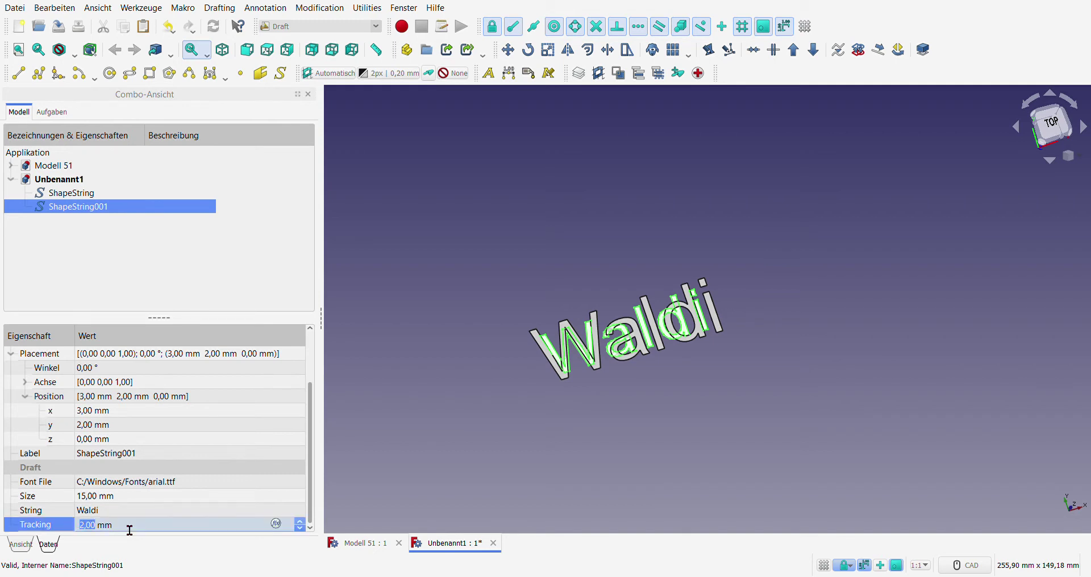
pyautogui.write('3')
pyautogui.click(165, 512)
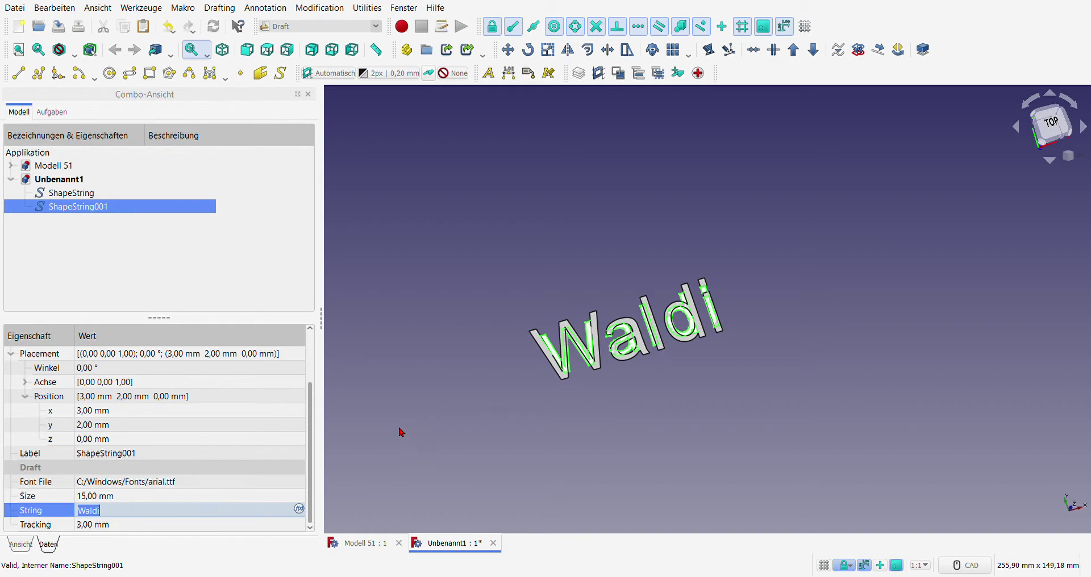
pyautogui.click(437, 422)
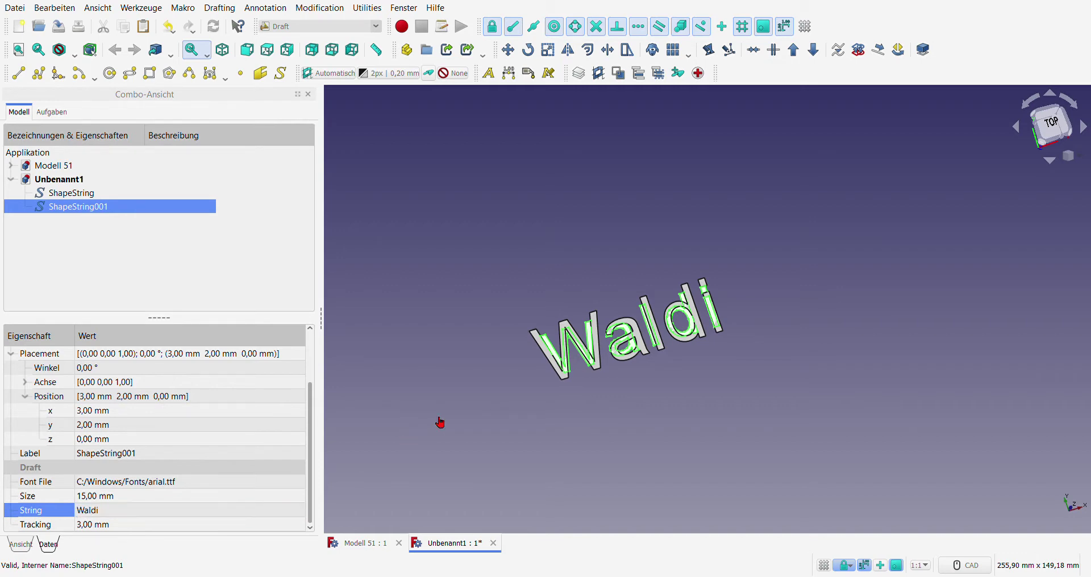
# Step: Downgrade ShapeString001 into separate letter faces and view them from the top
pyautogui.click(81, 209)
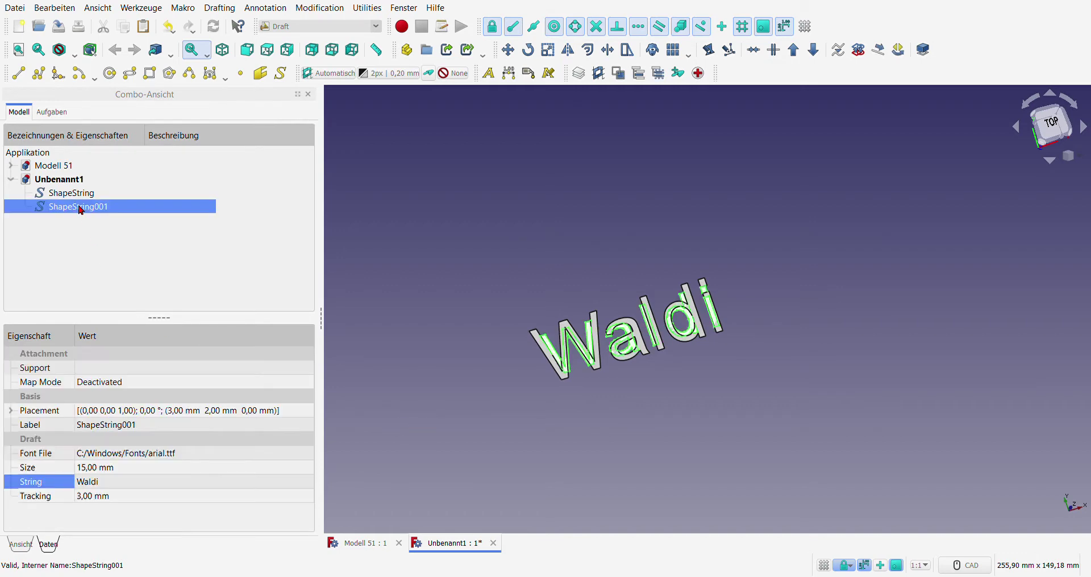
pyautogui.click(816, 50)
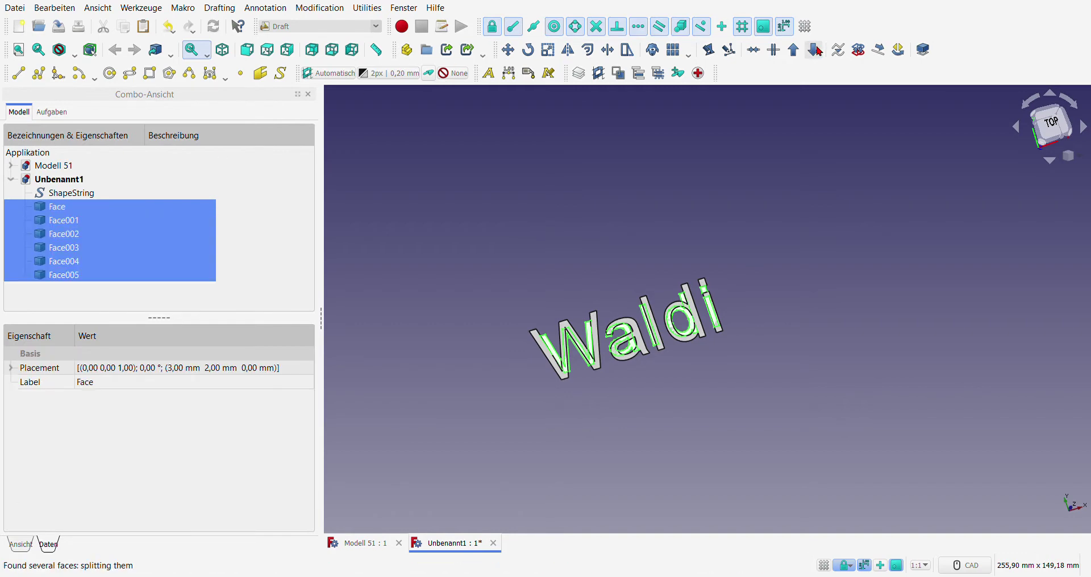
pyautogui.click(253, 268)
pyautogui.click(61, 208)
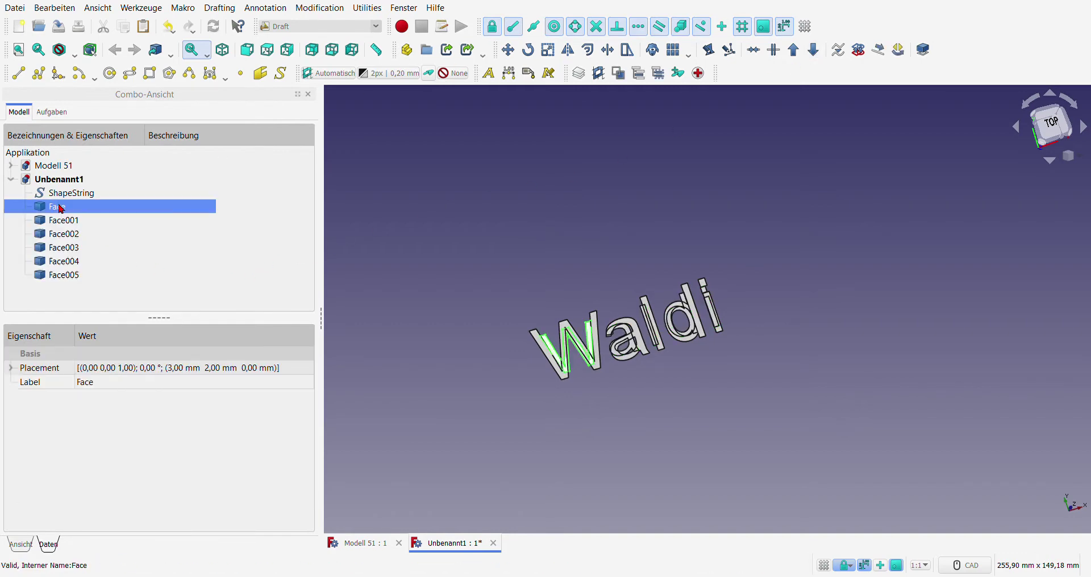
pyautogui.click(1052, 125)
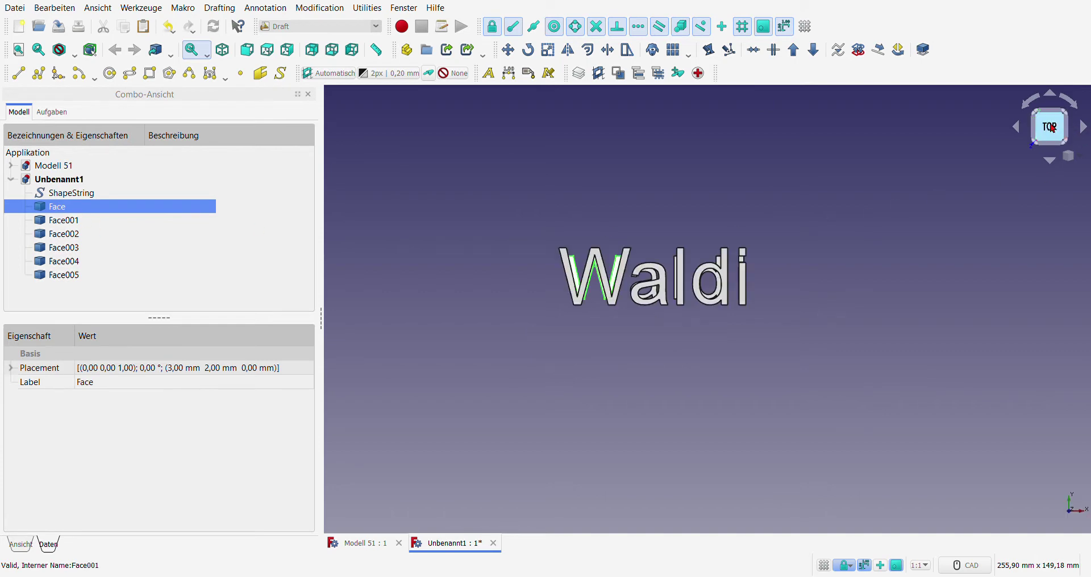
pyautogui.scroll(3, 650, 219)
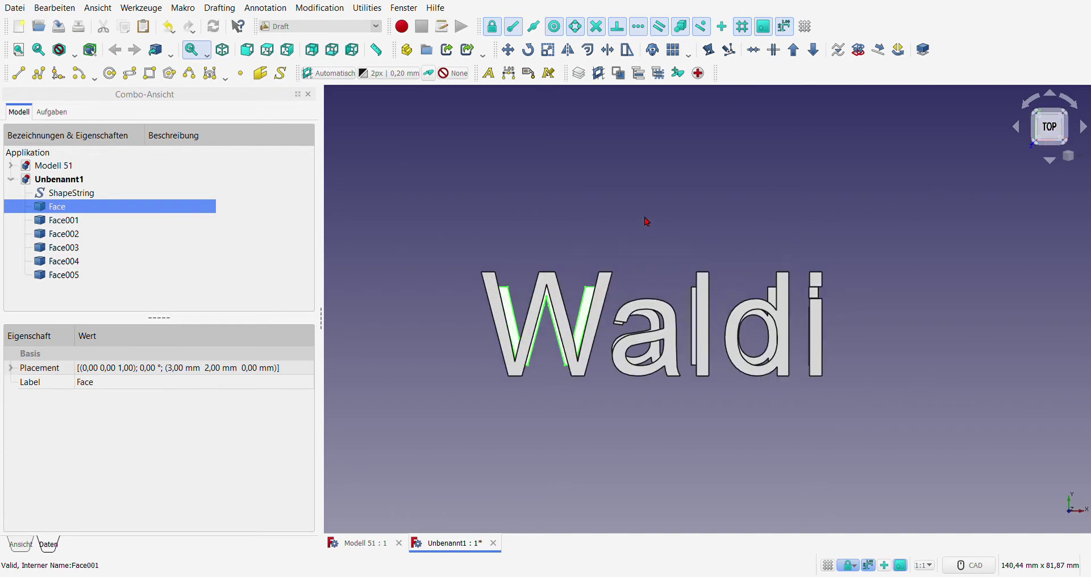
# Step: Adjust the x offset of the a letter face, Face001
pyautogui.click(73, 225)
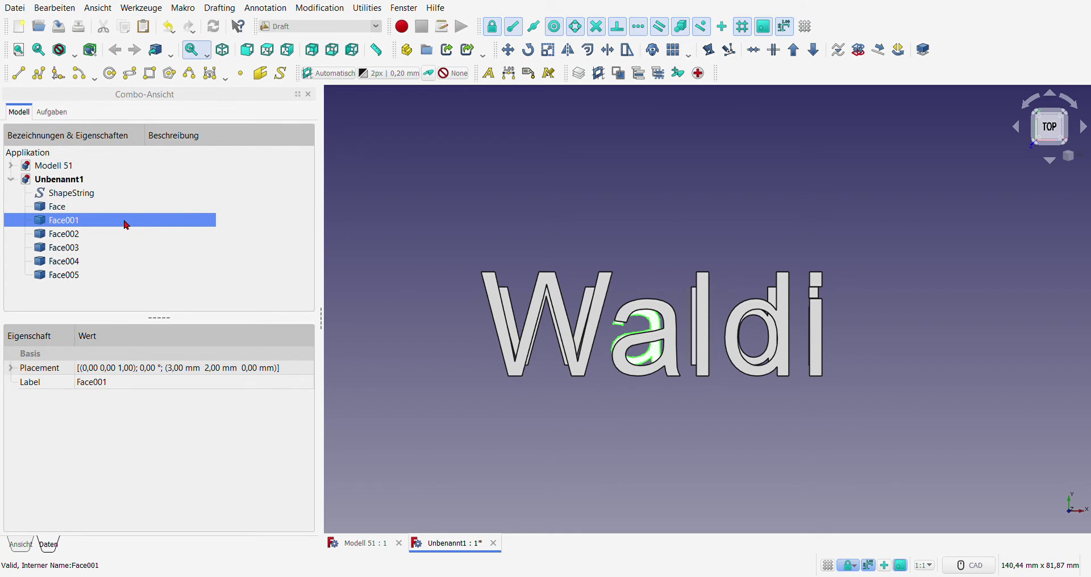
pyautogui.click(10, 368)
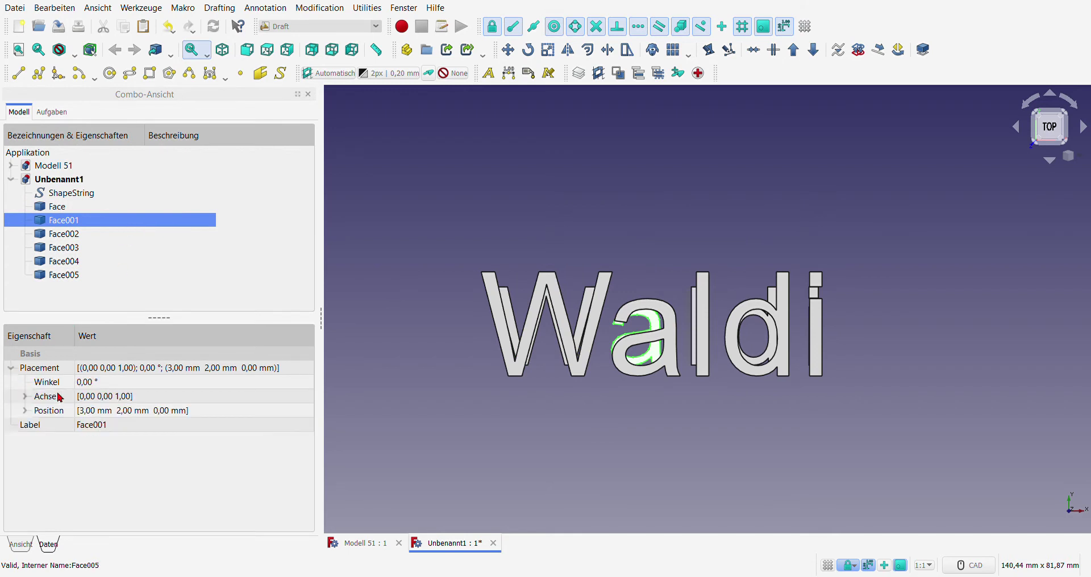
pyautogui.click(26, 411)
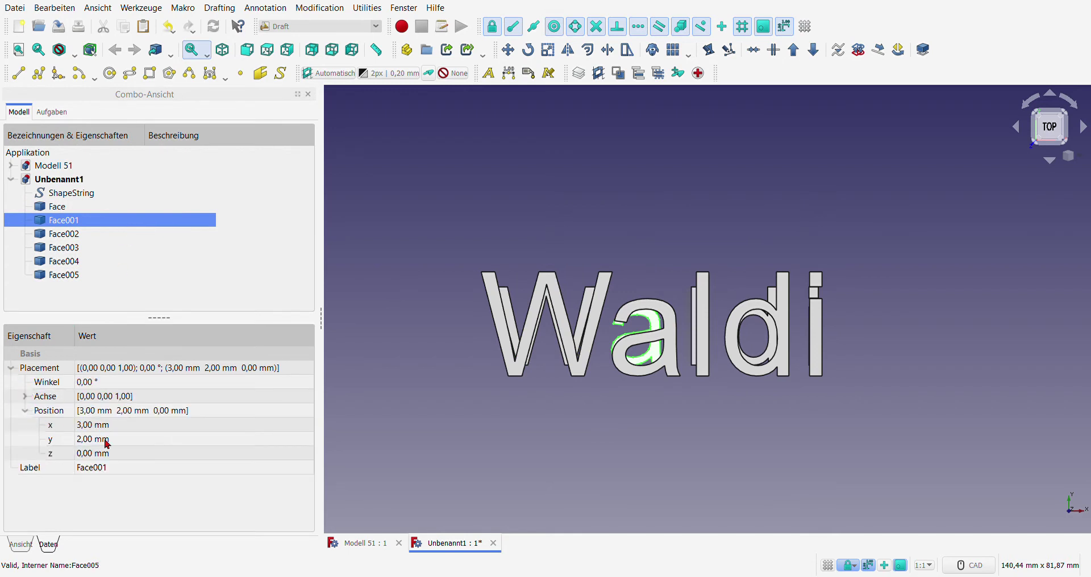
pyautogui.click(142, 441)
pyautogui.scroll(1, 145, 444)
pyautogui.scroll(-1, 145, 444)
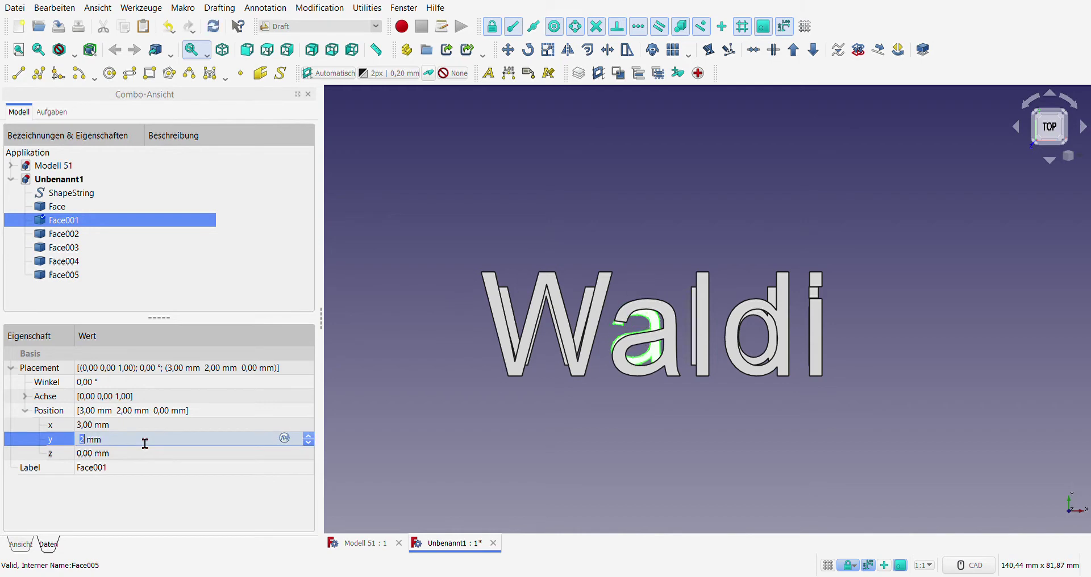
pyautogui.click(141, 427)
pyautogui.scroll(1, 145, 430)
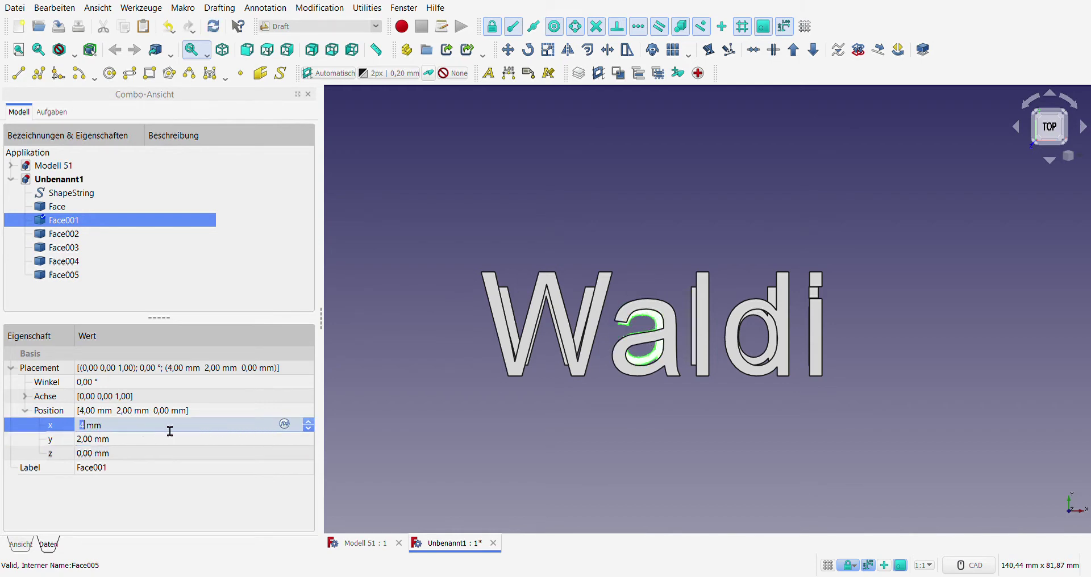
# Step: Shift the l and d faces (Face002, Face003), setting Face003's x to 4 mm
pyautogui.click(74, 235)
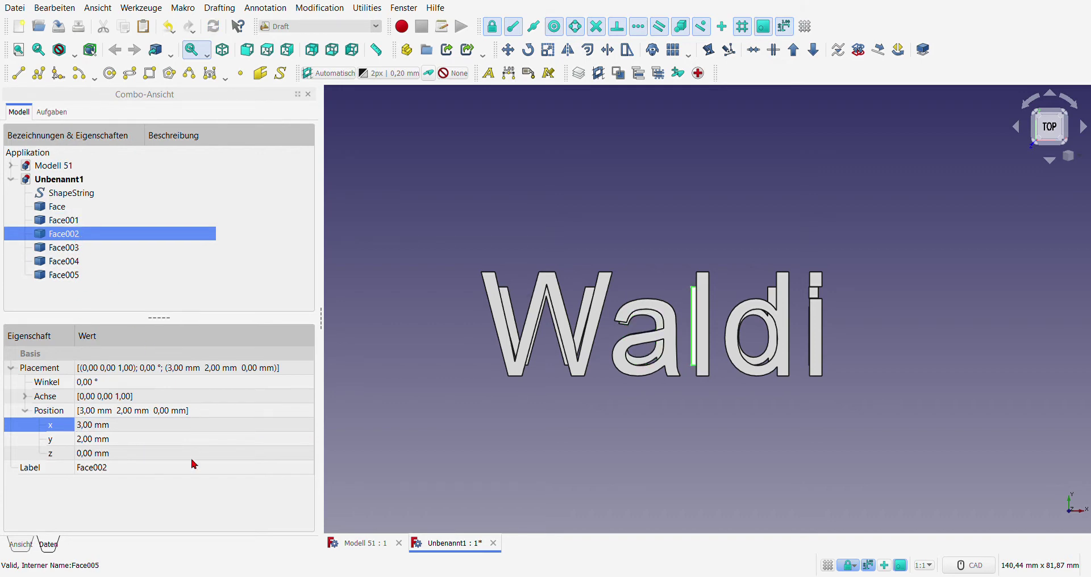
pyautogui.click(148, 426)
pyautogui.scroll(1, 152, 428)
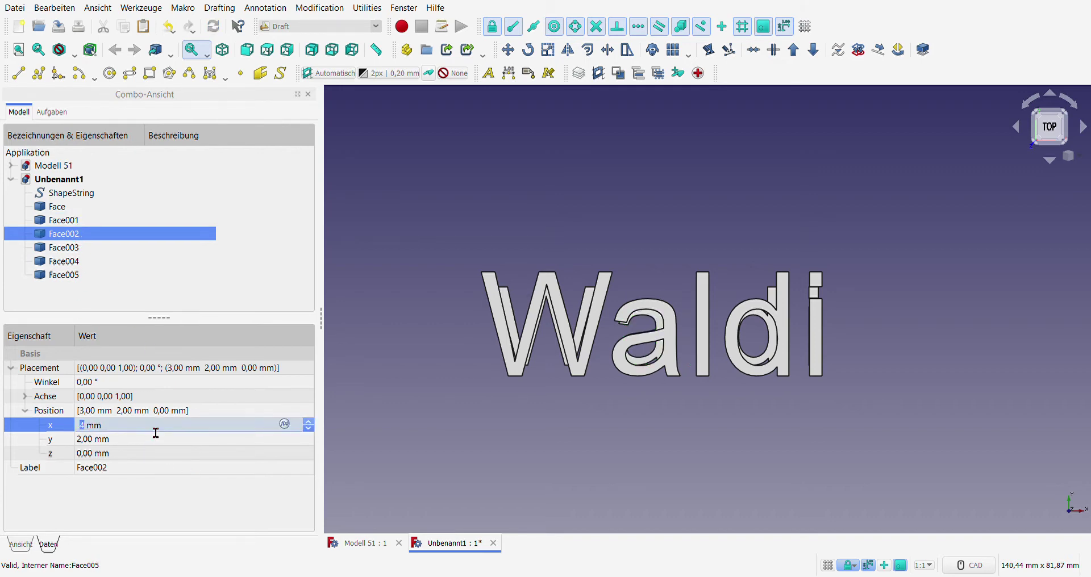
pyautogui.click(95, 247)
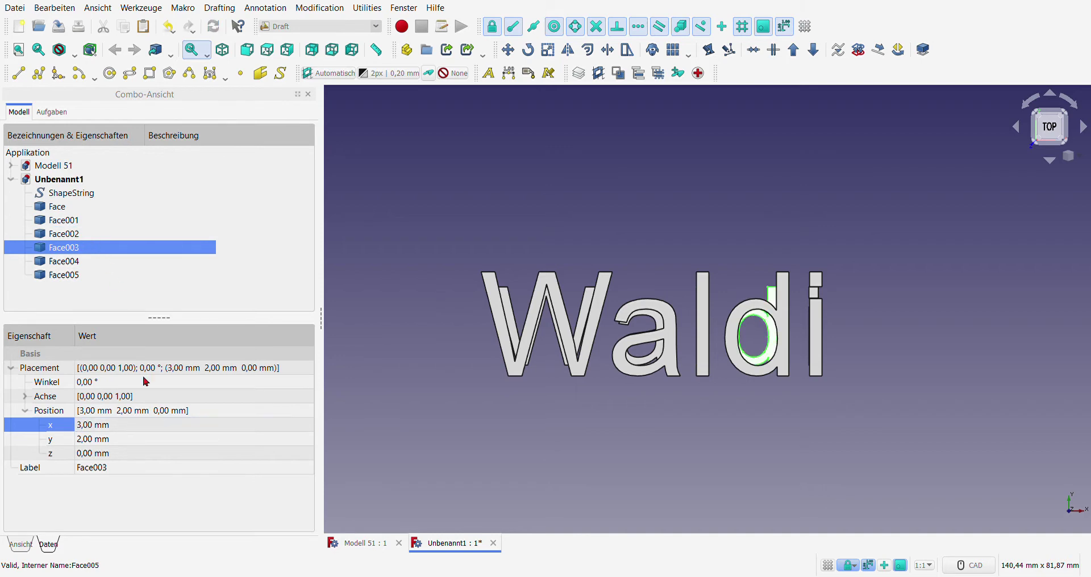
pyautogui.click(137, 441)
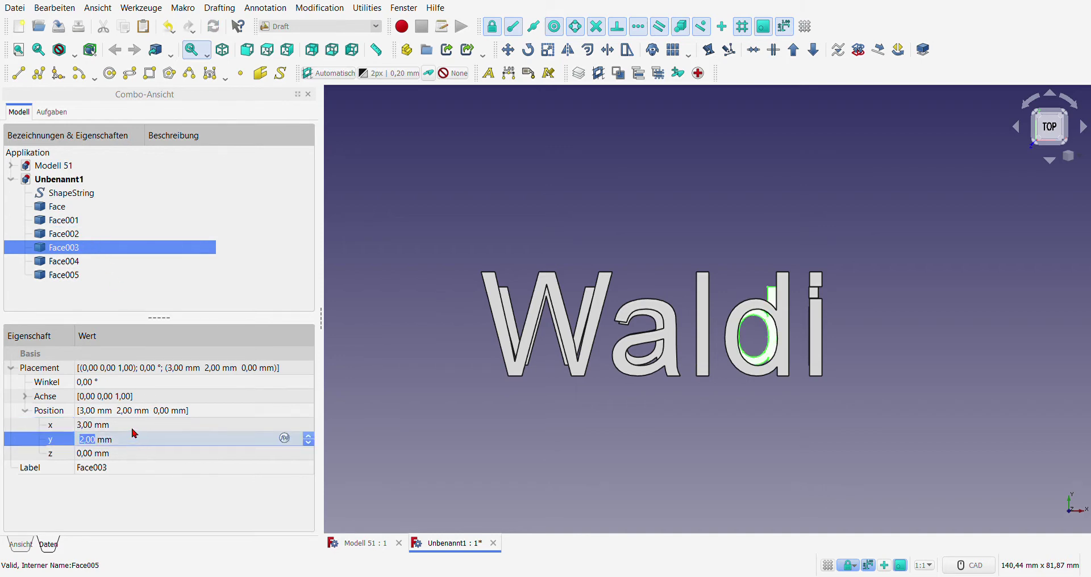
pyautogui.click(141, 429)
pyautogui.write('4')
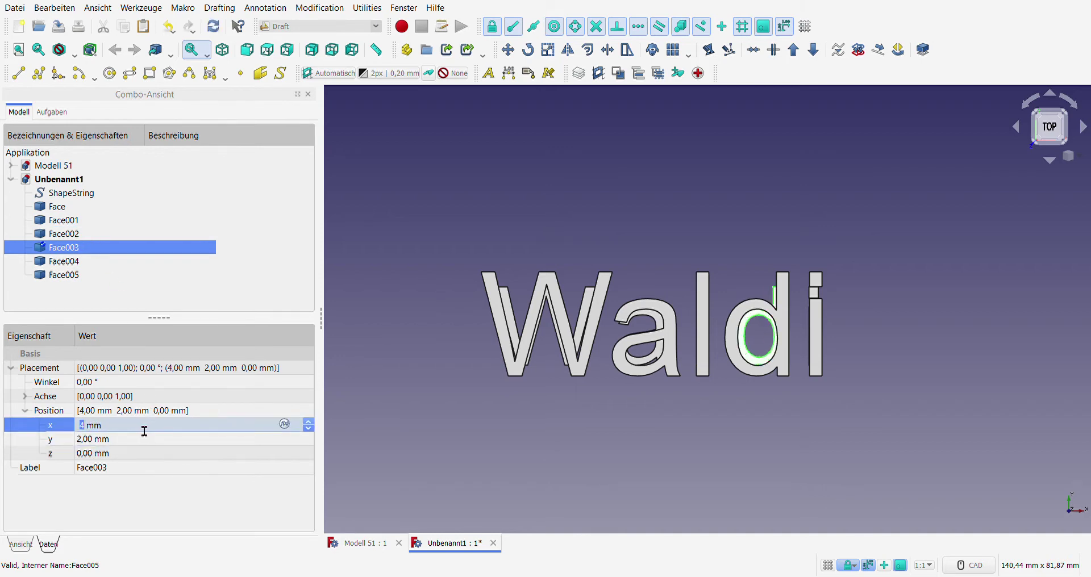
pyautogui.click(204, 295)
pyautogui.moveTo(521, 419)
pyautogui.mouseDown(button='middle')
pyautogui.moveTo(724, 397)
pyautogui.moveTo(650, 309)
pyautogui.moveTo(468, 382)
pyautogui.moveTo(503, 378)
pyautogui.mouseUp(button='middle')
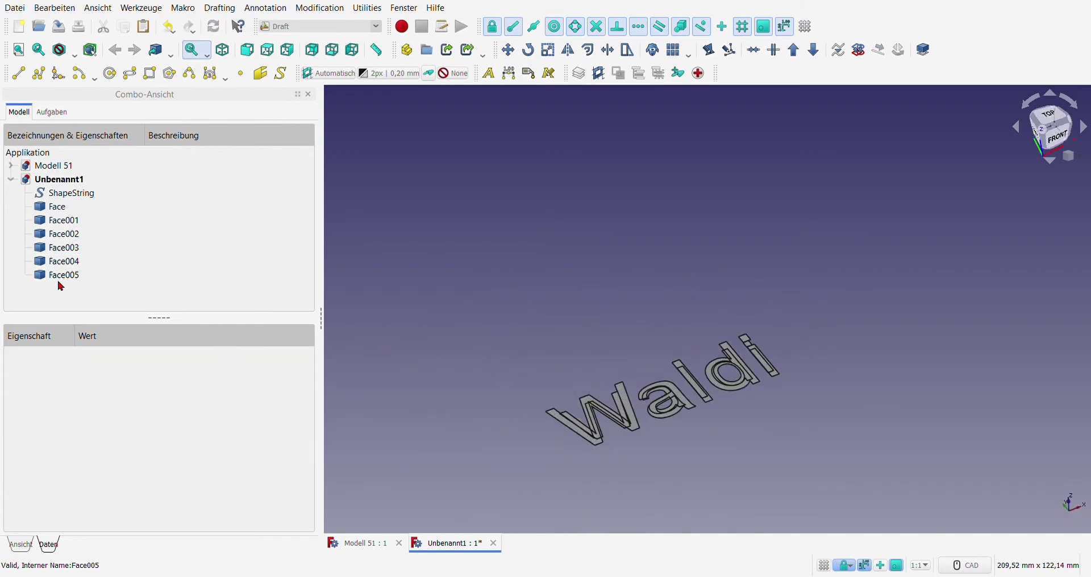
# Step: Set the original Waldi ShapeString's placement z to 5 mm and verify it
pyautogui.click(68, 197)
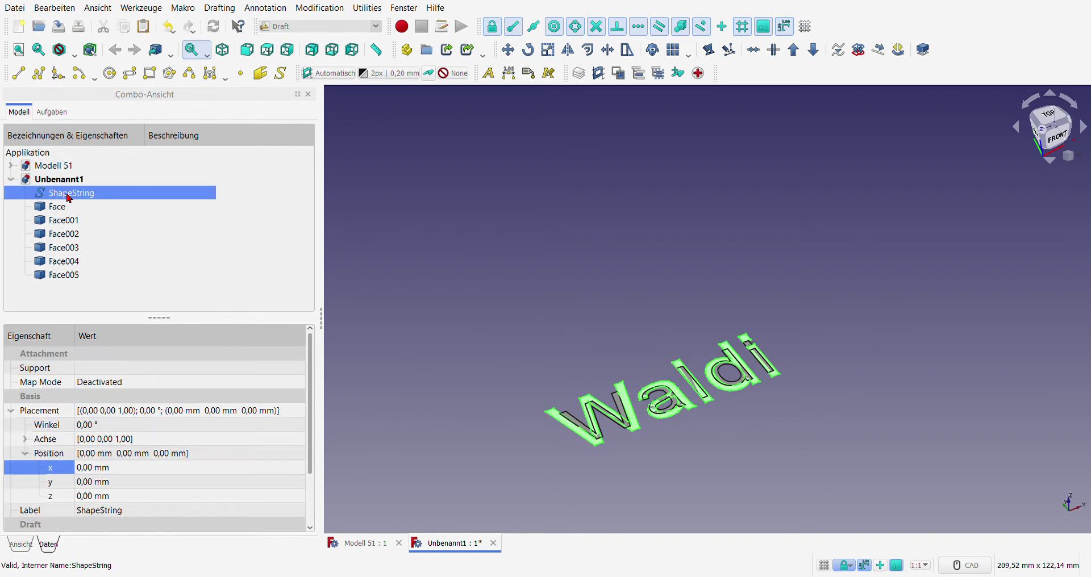
pyautogui.click(109, 500)
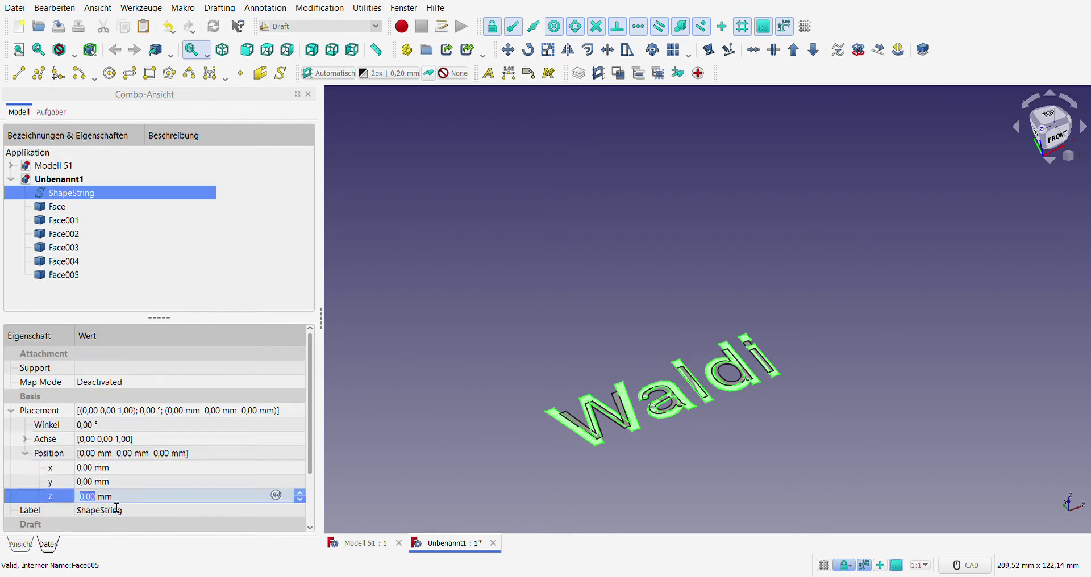
pyautogui.scroll(1, 113, 503)
pyautogui.scroll(2, 117, 505)
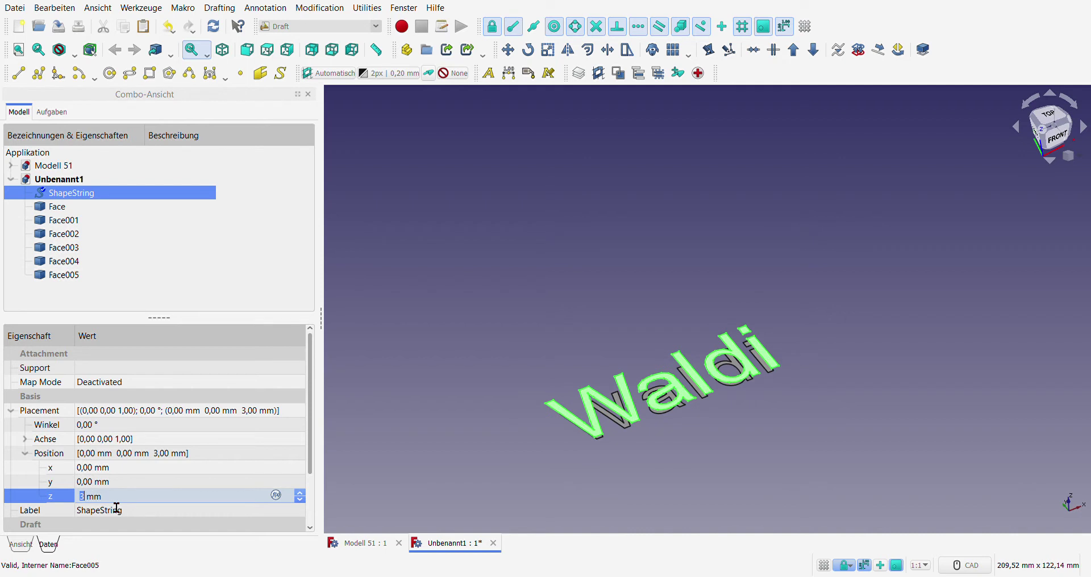
pyautogui.scroll(1, 118, 508)
pyautogui.scroll(1, 118, 507)
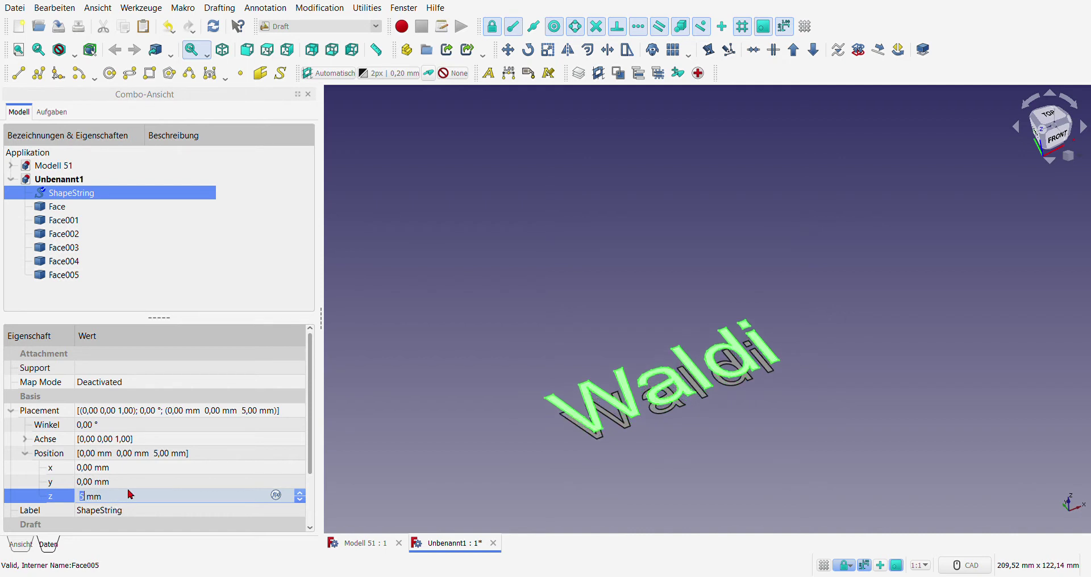
pyautogui.click(208, 291)
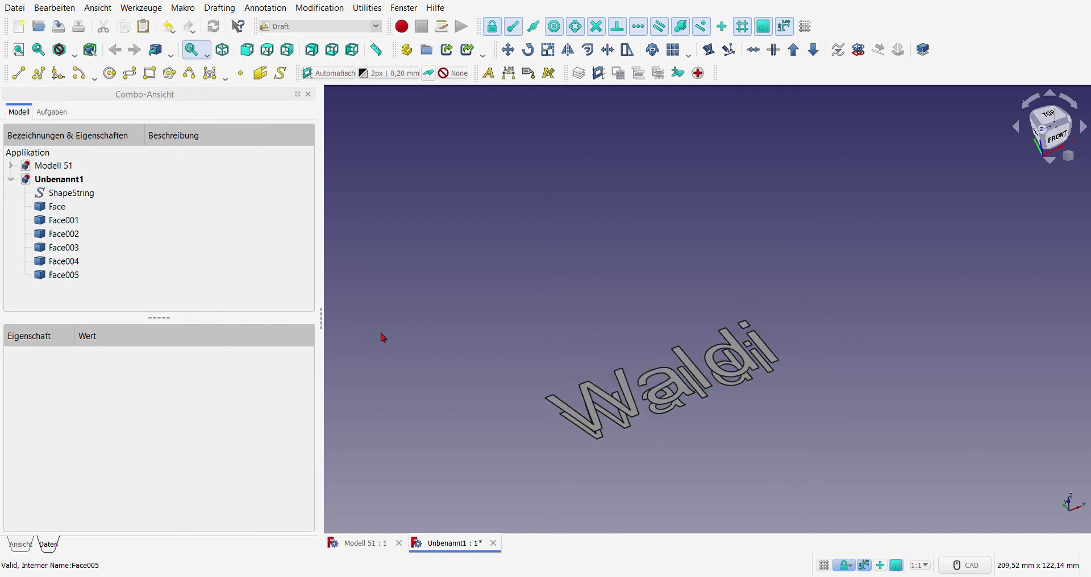
pyautogui.click(66, 194)
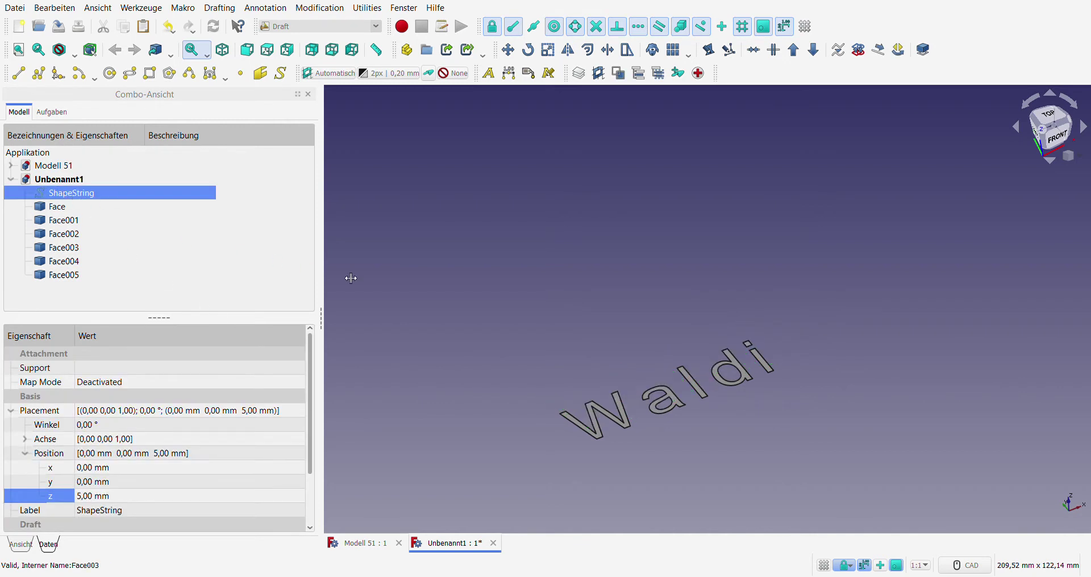
pyautogui.click(414, 292)
# Step: Downgrade the W, a and l letter faces into outline wires
pyautogui.click(63, 213)
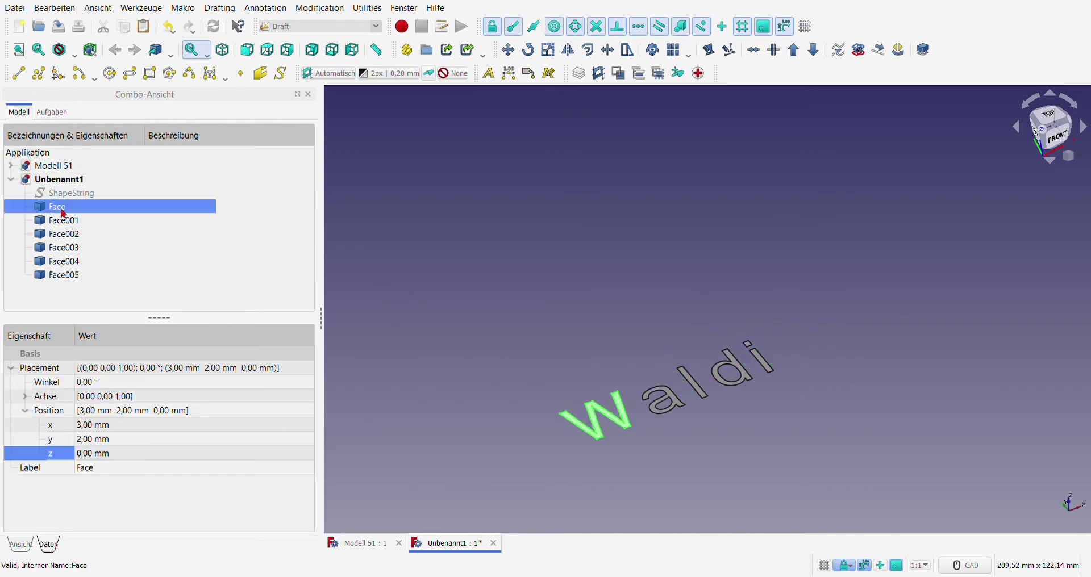
pyautogui.click(813, 50)
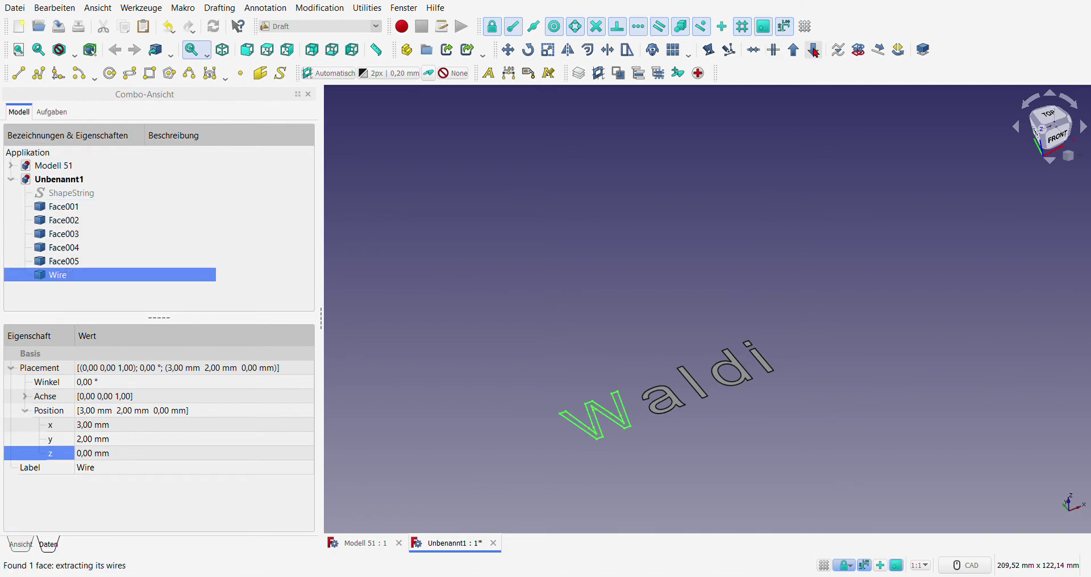
pyautogui.click(71, 207)
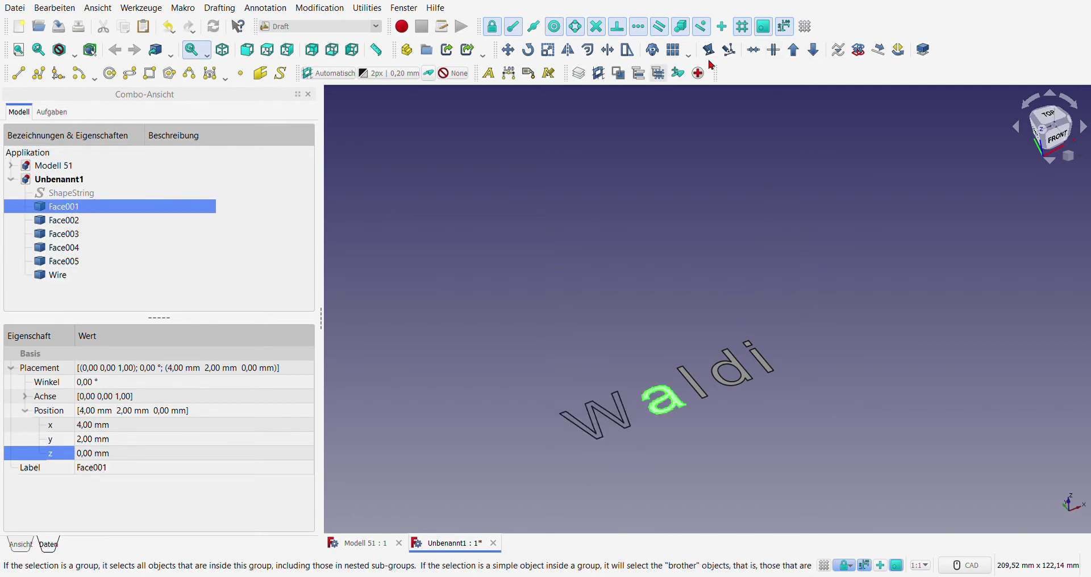
pyautogui.click(813, 50)
pyautogui.click(65, 208)
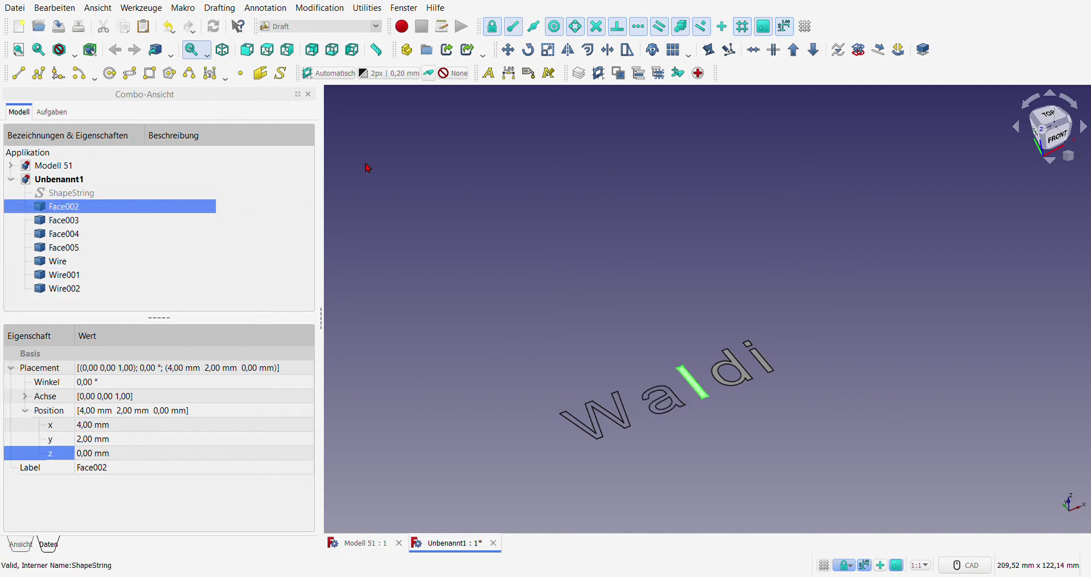
pyautogui.click(813, 50)
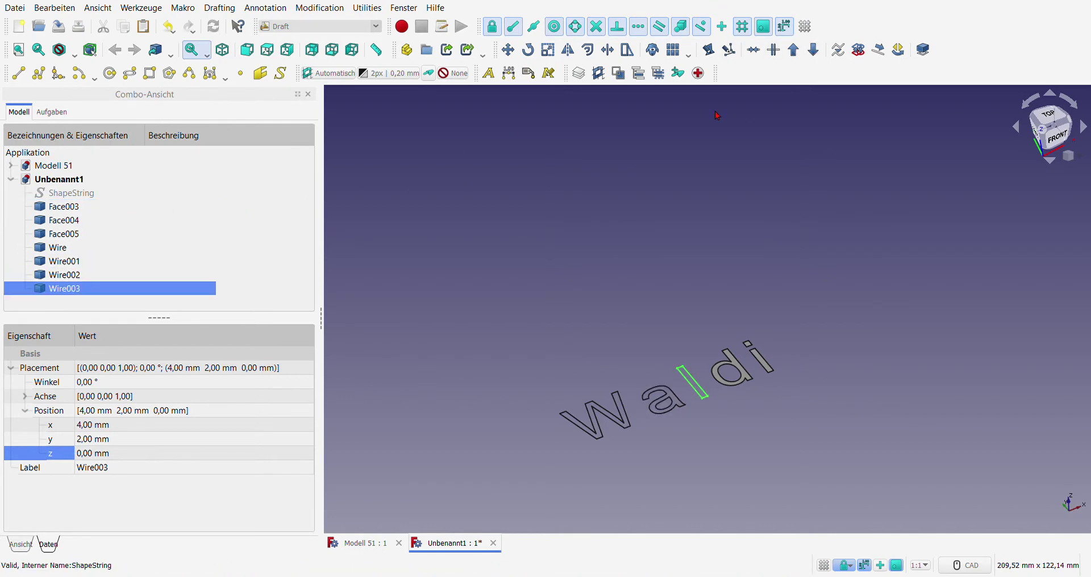
# Step: Downgrade the d, i stem and i dot faces into outline wires
pyautogui.click(71, 208)
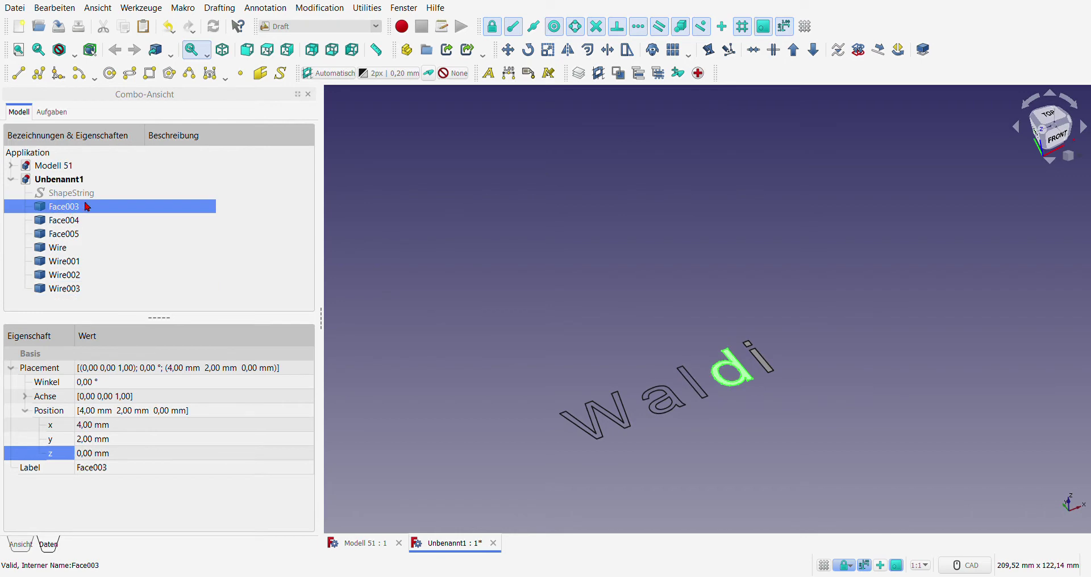
pyautogui.click(813, 50)
pyautogui.click(61, 208)
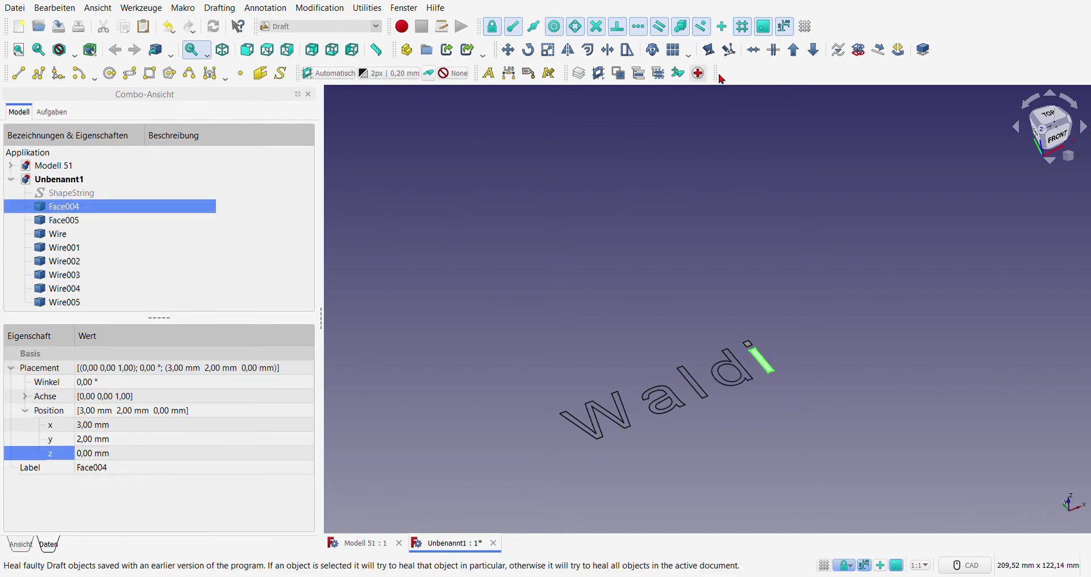
pyautogui.click(813, 50)
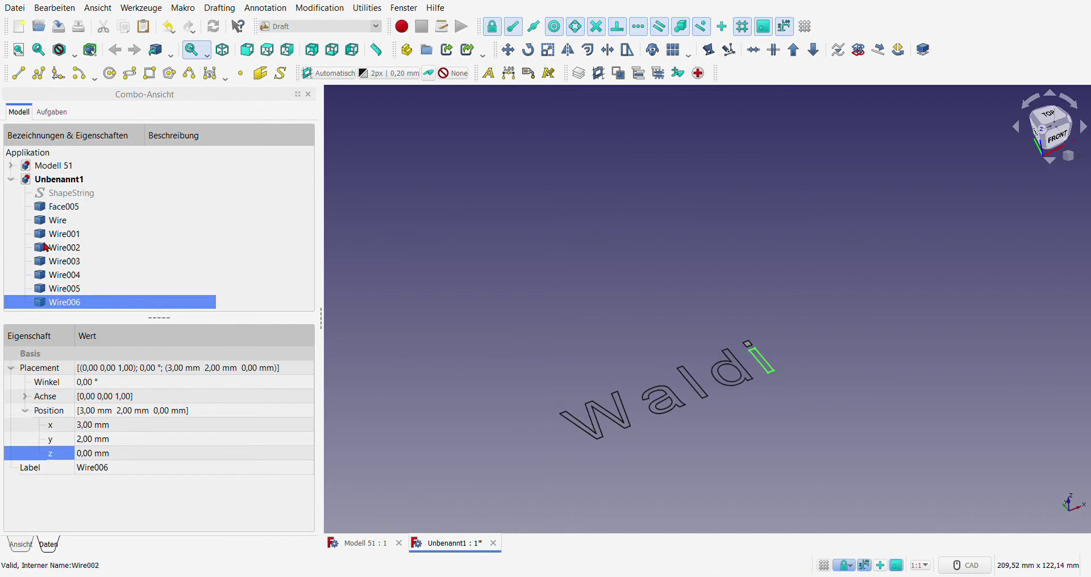
pyautogui.click(136, 210)
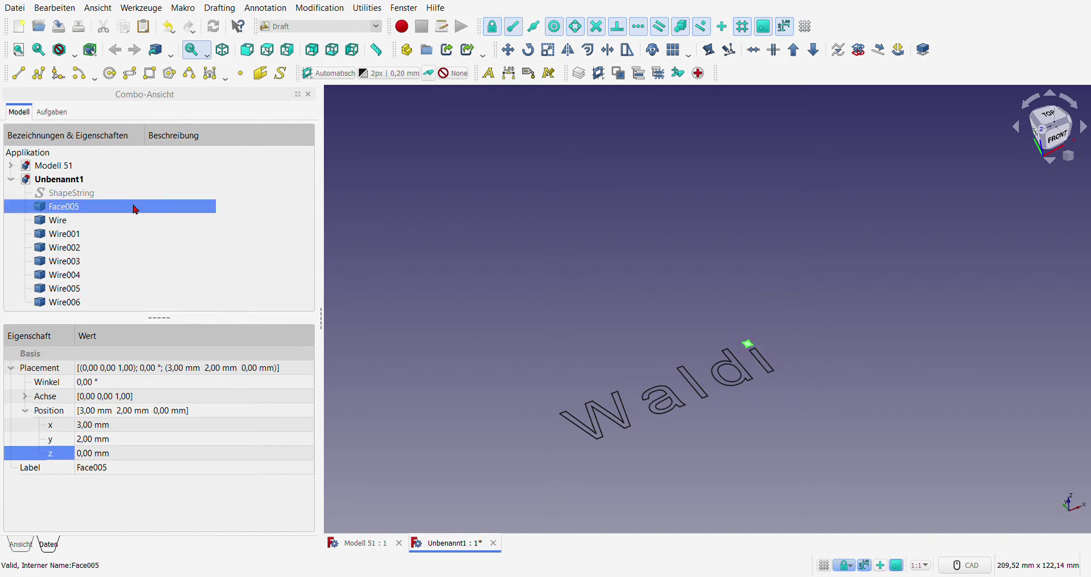
pyautogui.click(813, 50)
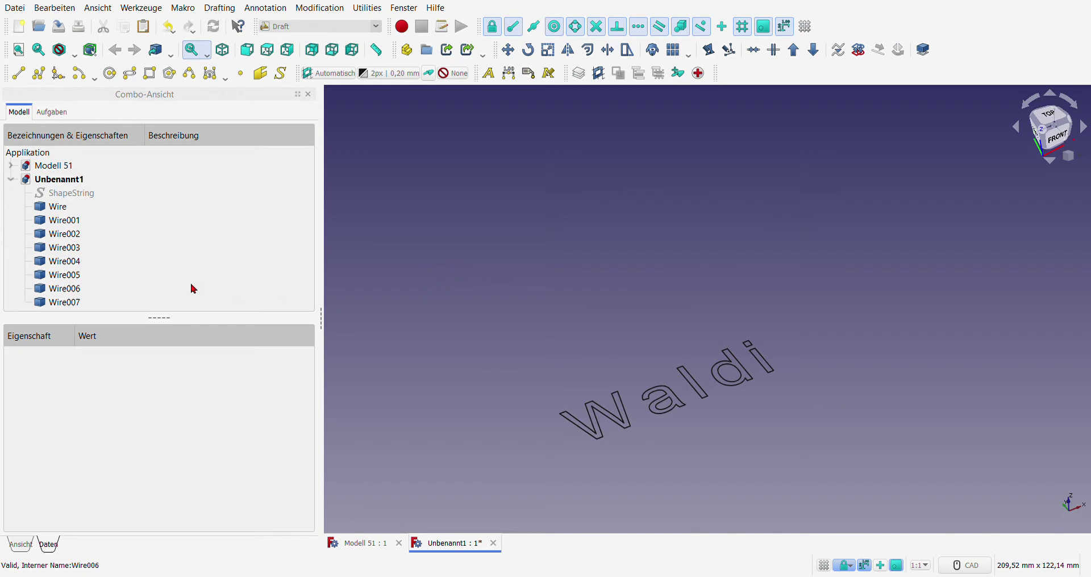
# Step: Collapse the placement details and relabel the first outline wire W
pyautogui.click(60, 208)
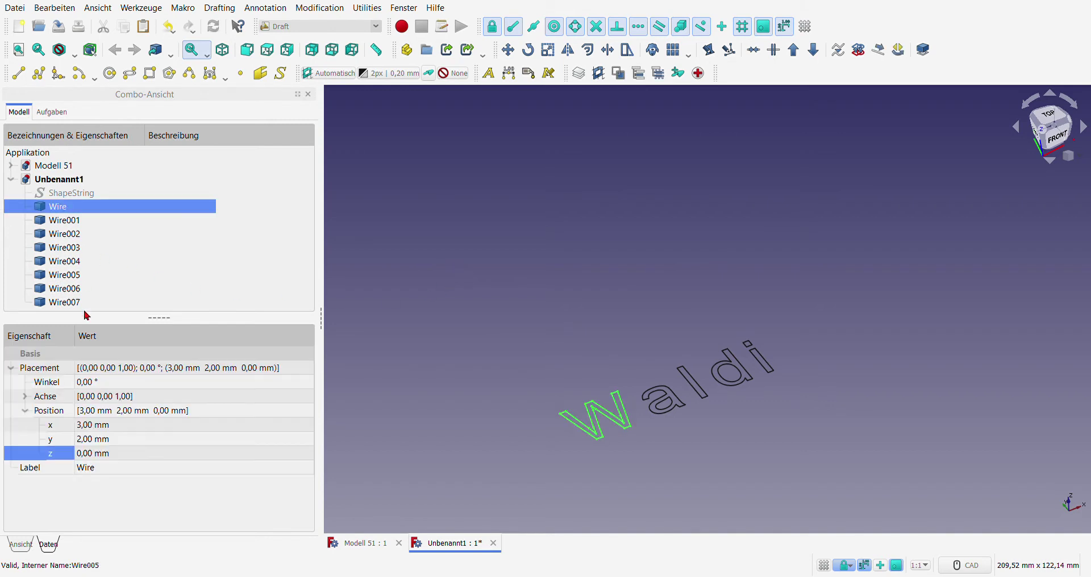
pyautogui.click(25, 410)
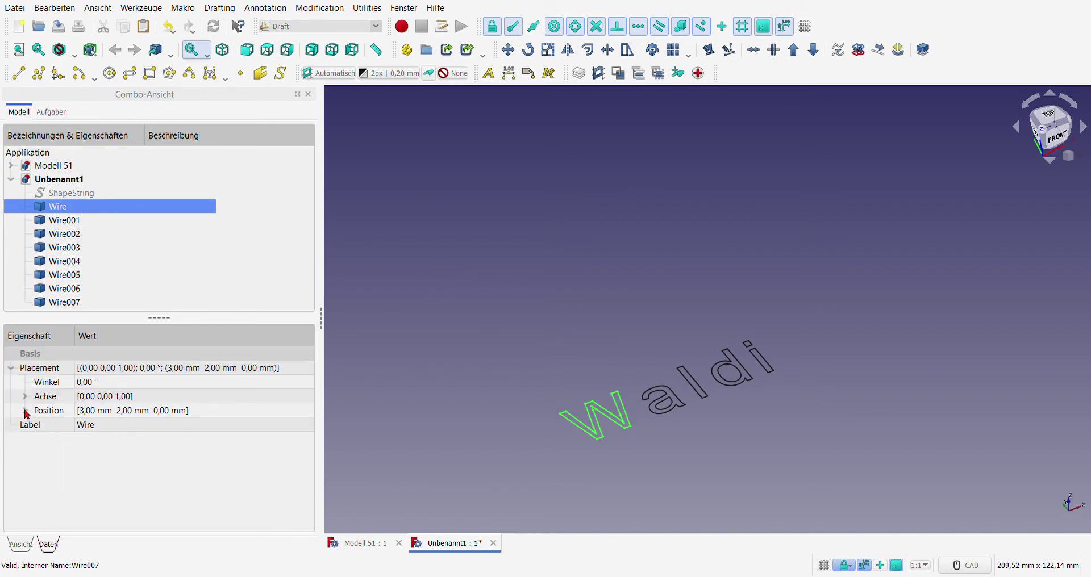
pyautogui.click(11, 368)
pyautogui.click(101, 381)
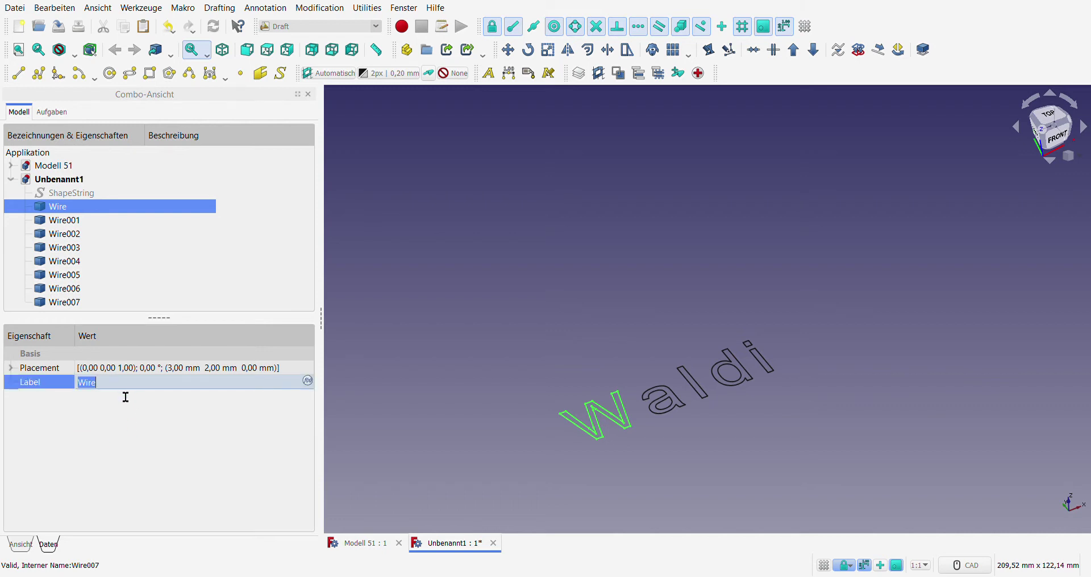
pyautogui.write('W')
pyautogui.press('Return')
# Step: Label the a outer wire a, then mistakenly label Wire002 l and Wire003 d
pyautogui.click(68, 226)
pyautogui.click(103, 392)
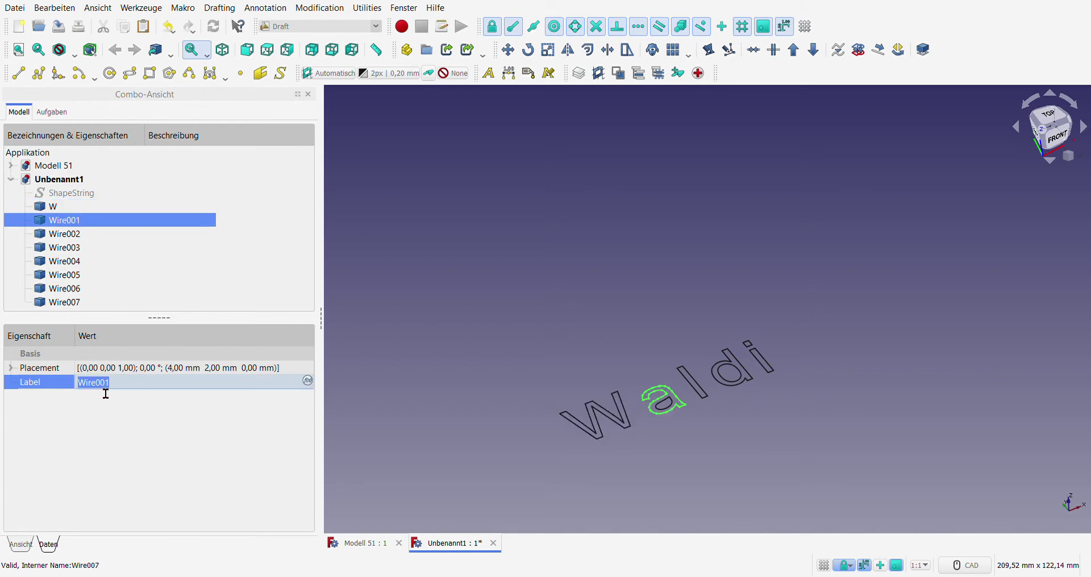
pyautogui.write('a')
pyautogui.click(71, 232)
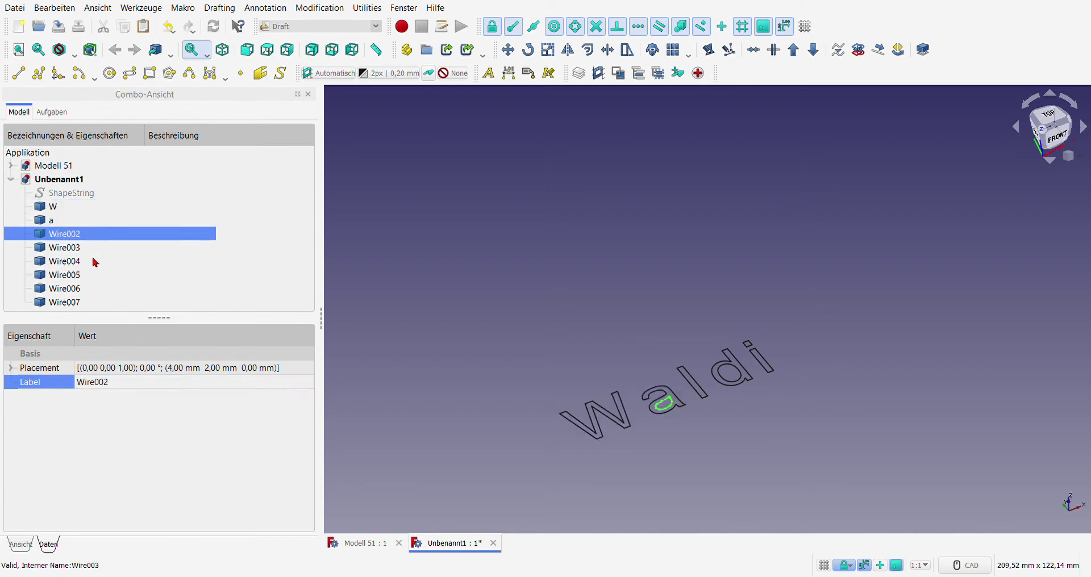
pyautogui.click(111, 389)
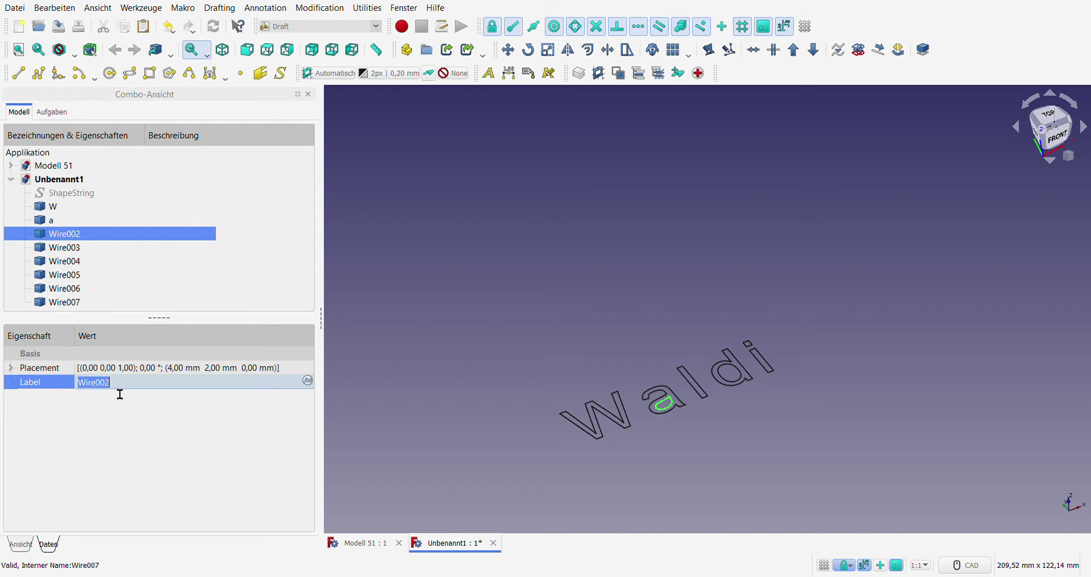
pyautogui.write('l')
pyautogui.click(65, 248)
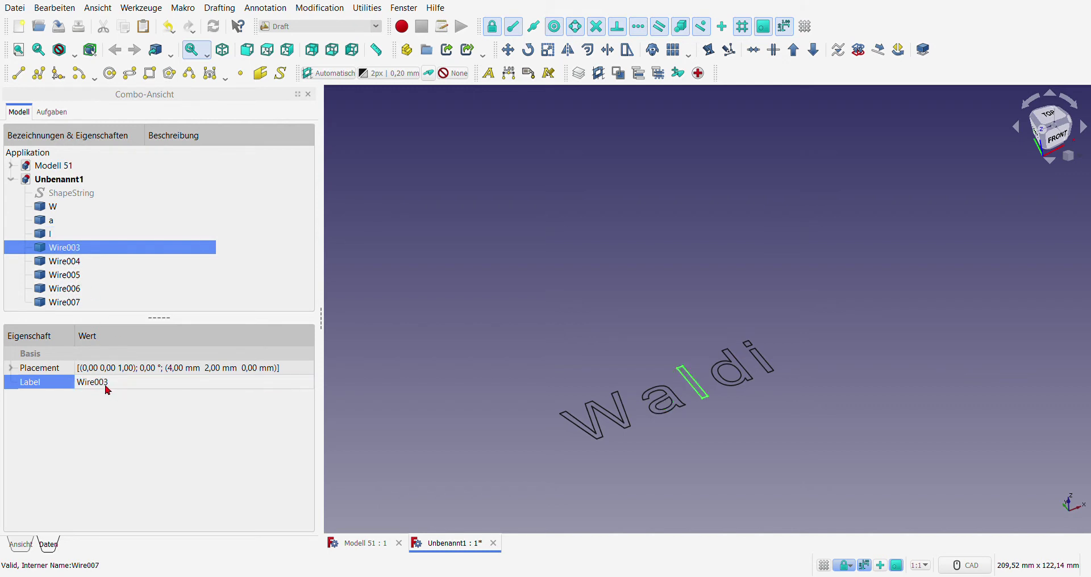
pyautogui.click(108, 390)
pyautogui.write('d')
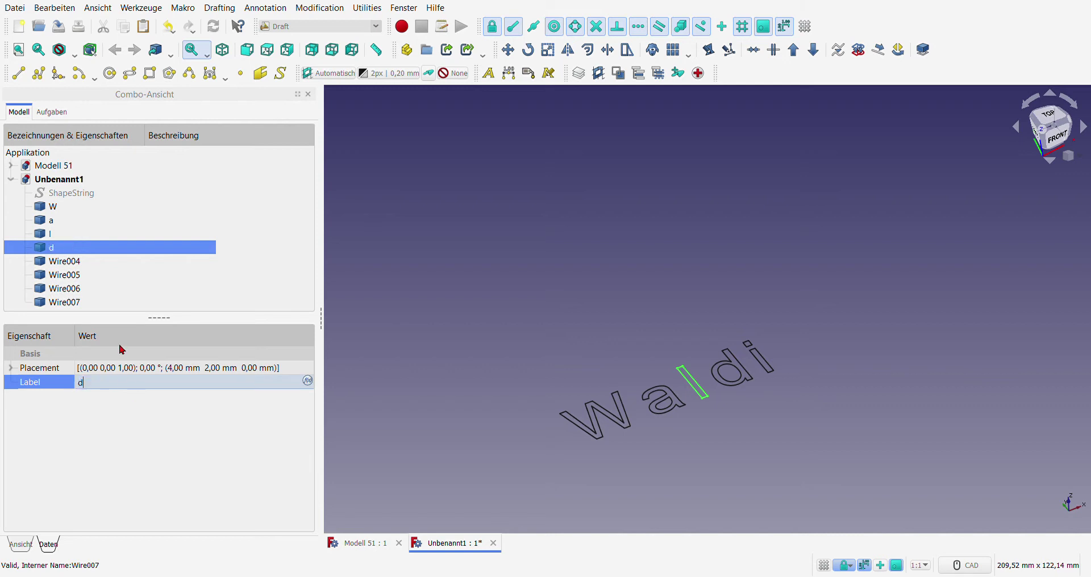
pyautogui.click(78, 264)
pyautogui.click(102, 384)
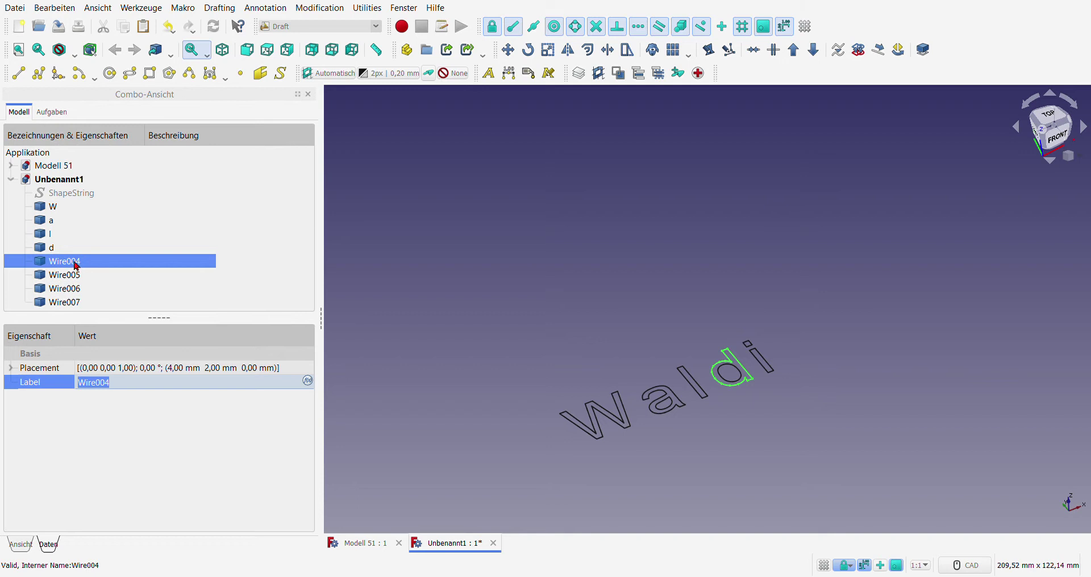
# Step: Correct the mislabelled wires: Wire002 becomes a1 and Wire003 becomes l
pyautogui.click(52, 237)
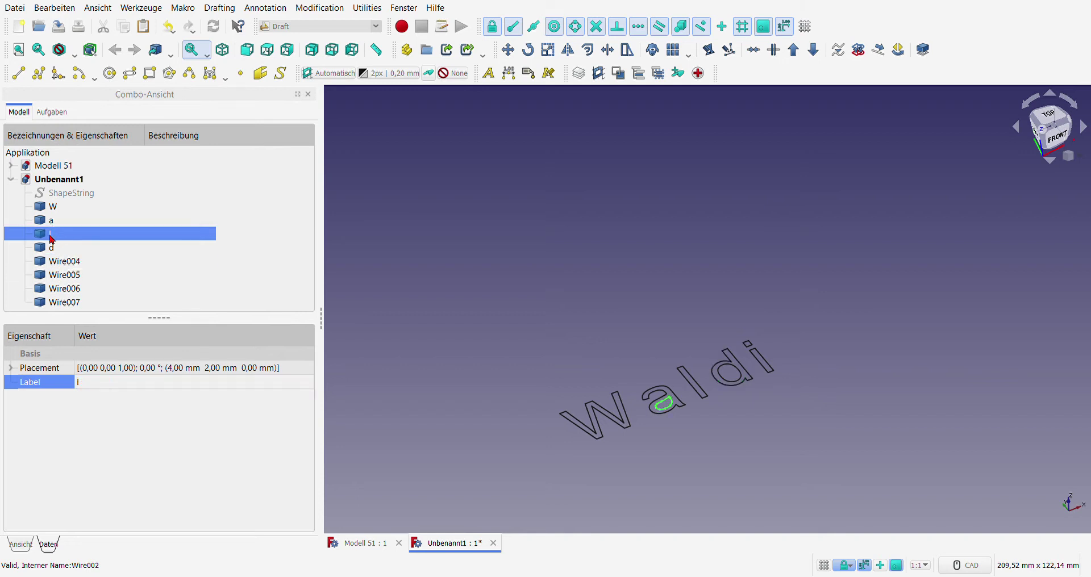
pyautogui.click(94, 391)
pyautogui.write('a')
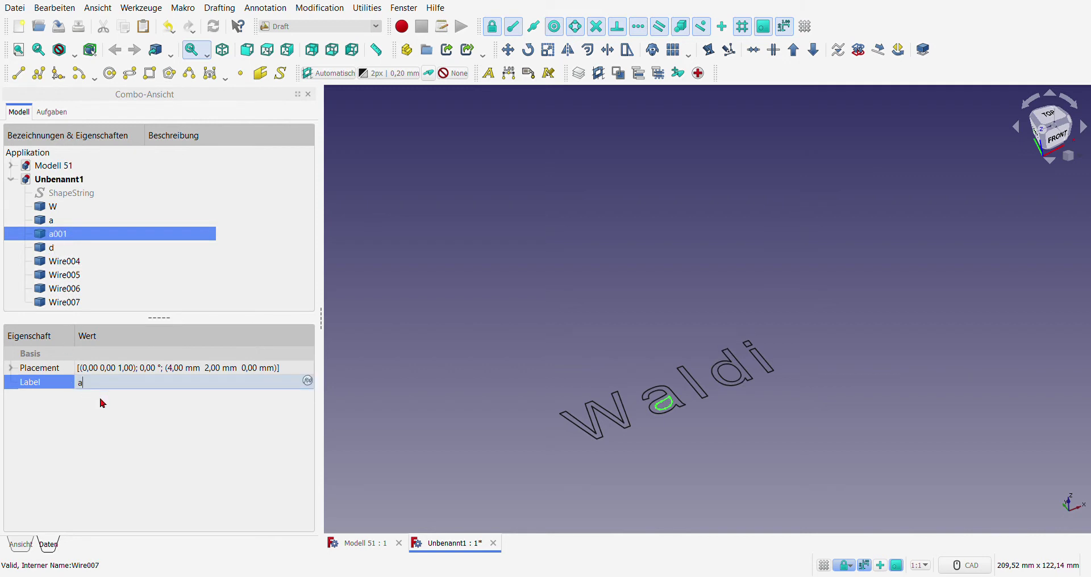
pyautogui.write('1')
pyautogui.press('Return')
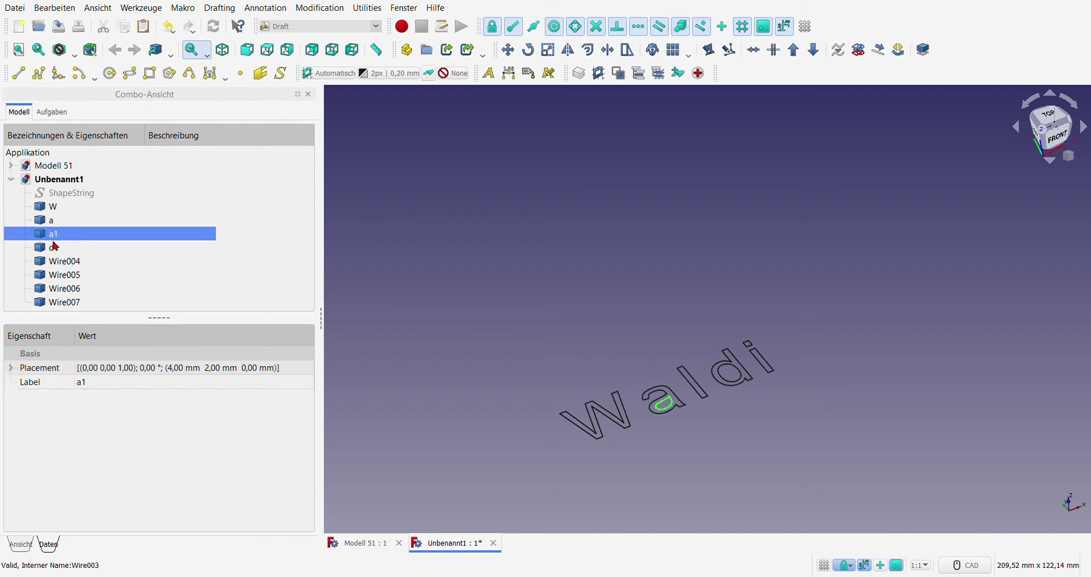
pyautogui.click(55, 248)
pyautogui.click(108, 386)
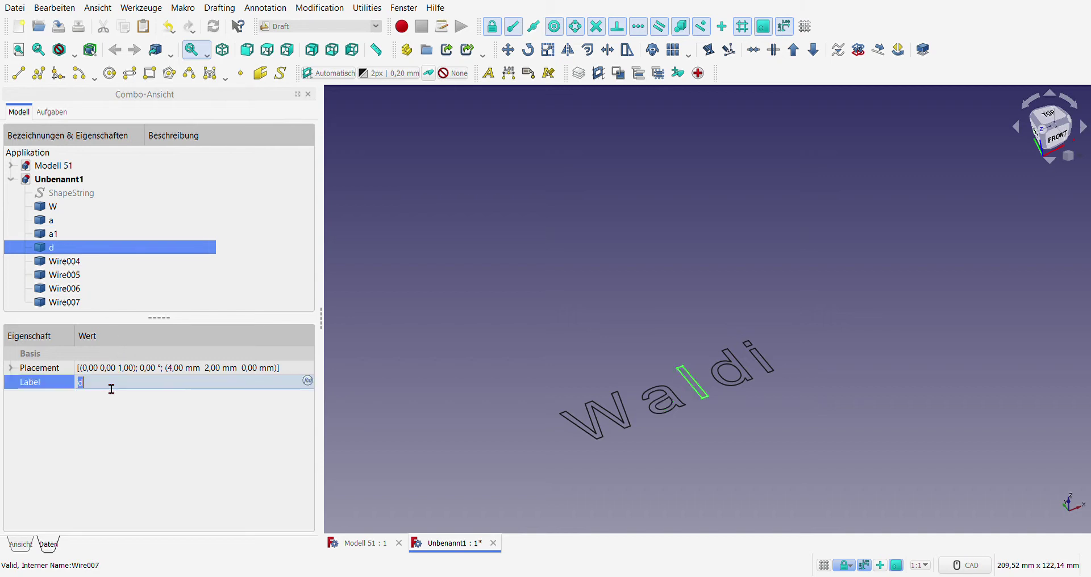
pyautogui.write('l')
pyautogui.press('Return')
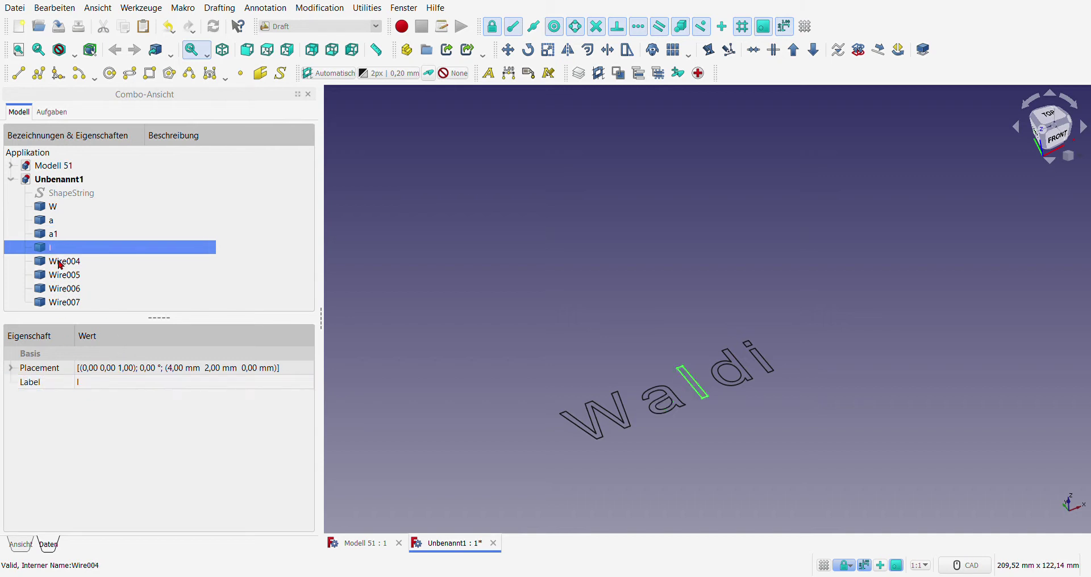
# Step: Label Wire004 d and the inner d loop Wire005 d1
pyautogui.click(61, 262)
pyautogui.click(109, 384)
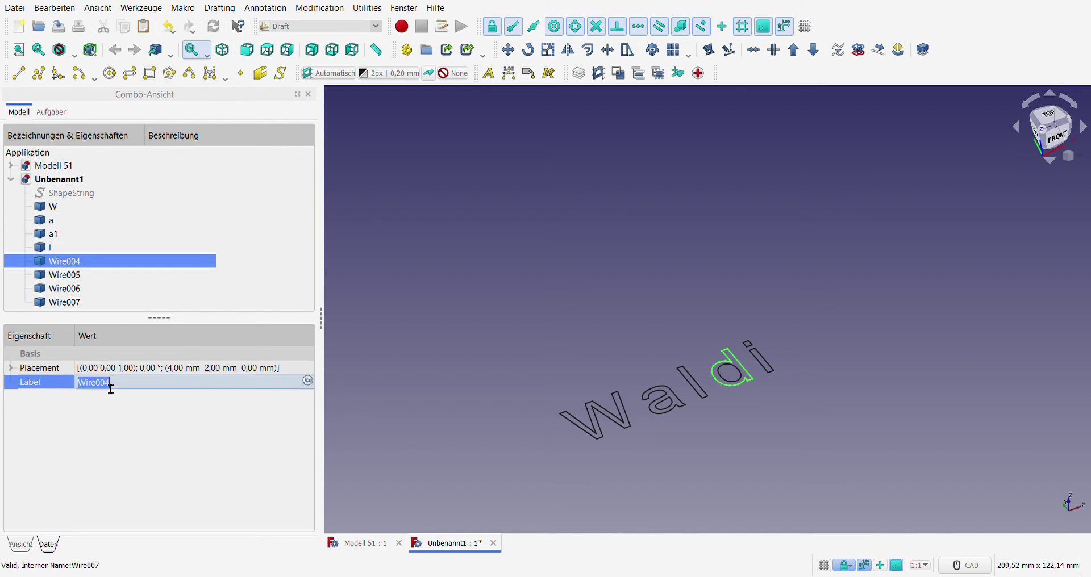
pyautogui.write('d')
pyautogui.press('Return')
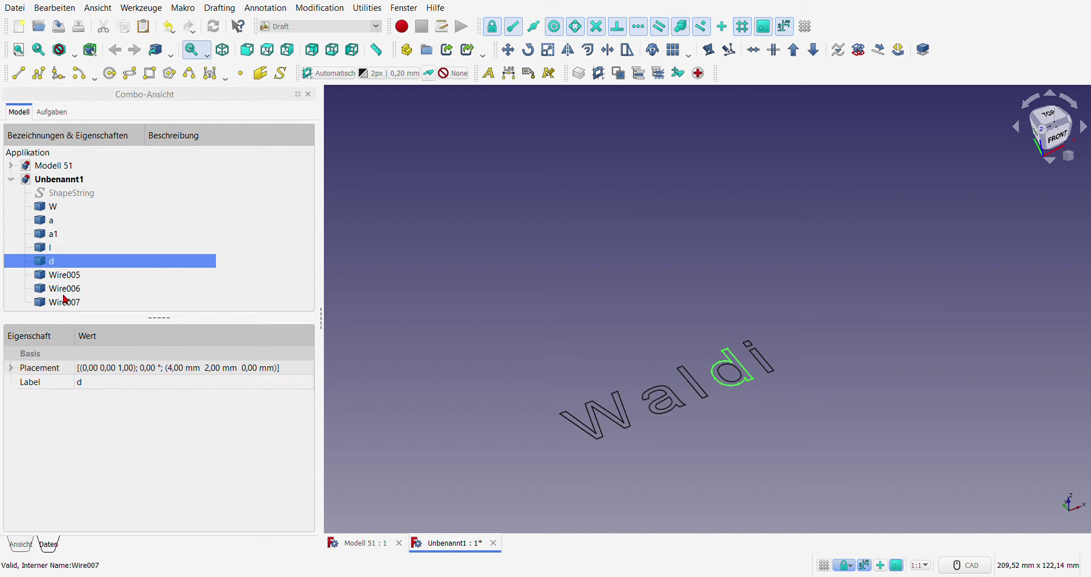
pyautogui.click(62, 278)
pyautogui.click(98, 386)
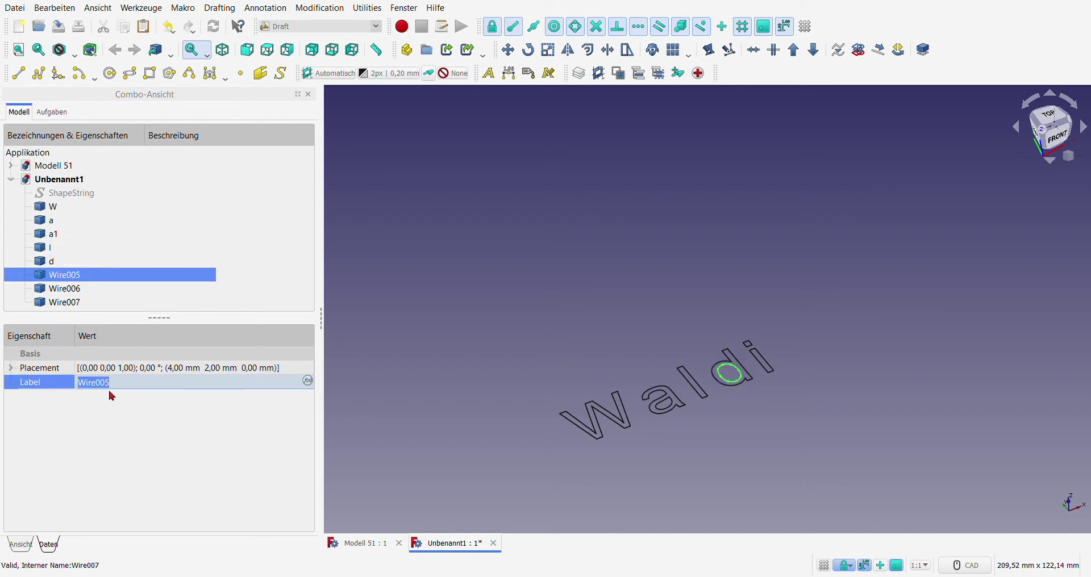
pyautogui.write('d1')
pyautogui.press('Return')
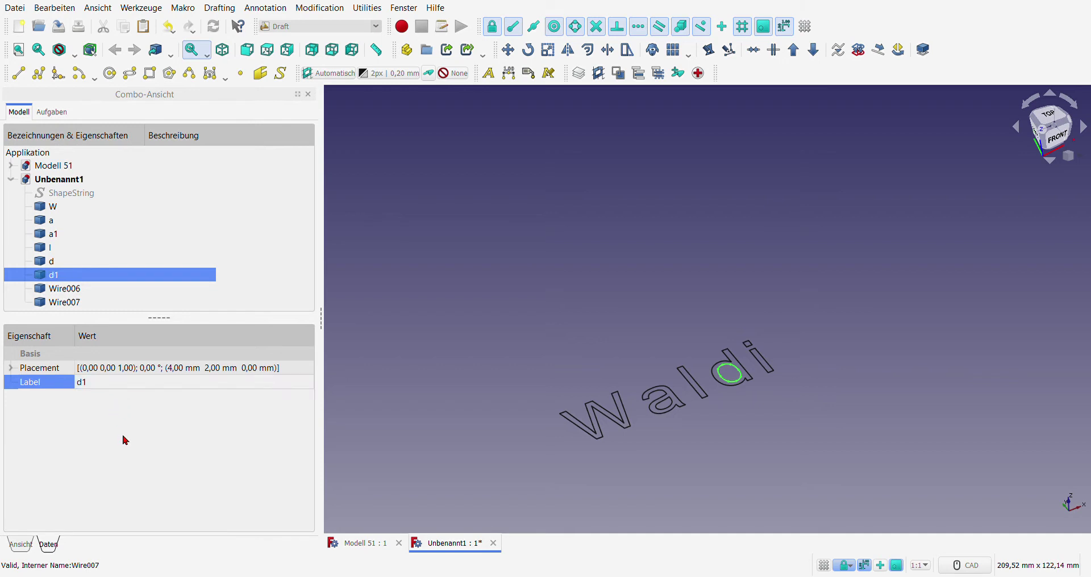
# Step: Label the i stem Wire006 i and the i-dot Wire007 i1
pyautogui.click(66, 291)
pyautogui.click(121, 384)
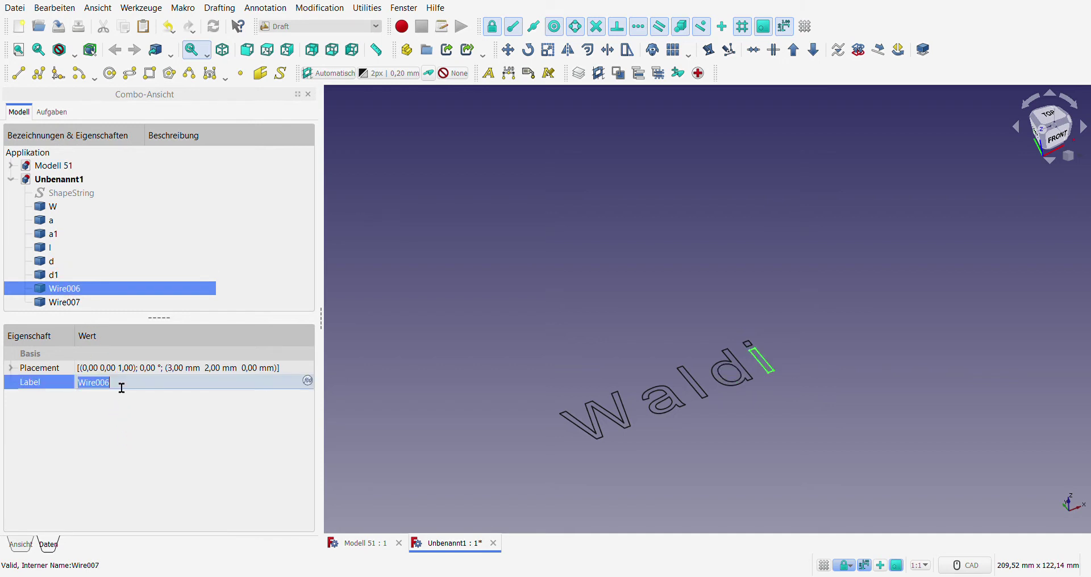
pyautogui.write('i')
pyautogui.press('Return')
pyautogui.click(63, 302)
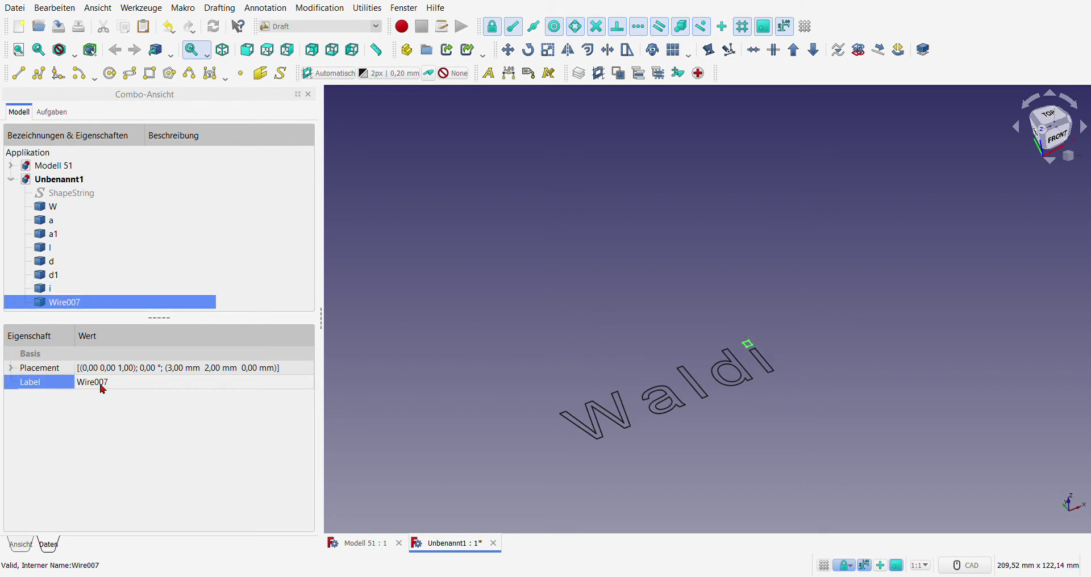
pyautogui.click(103, 390)
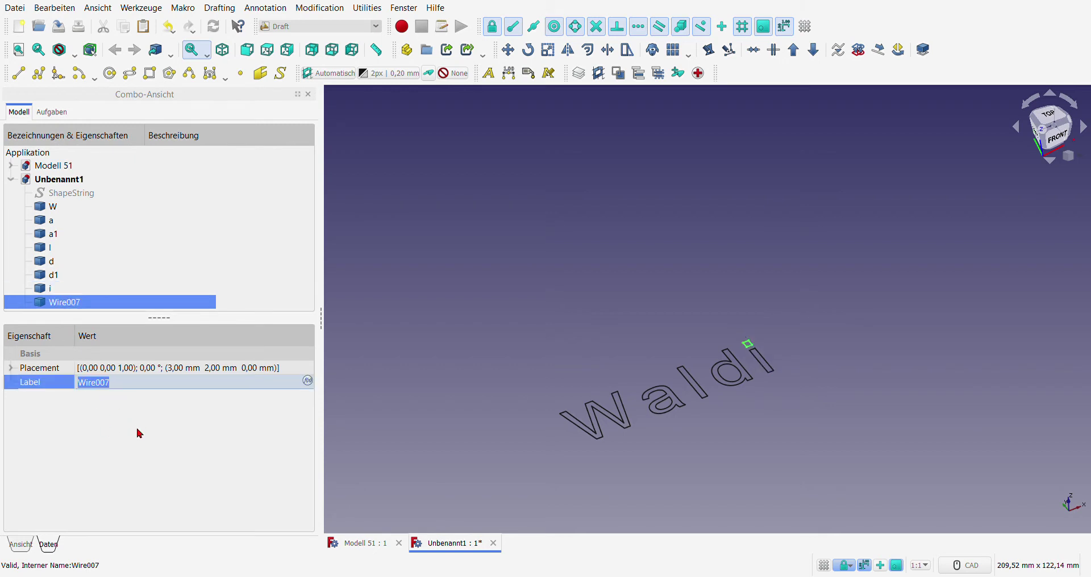
pyautogui.write('i')
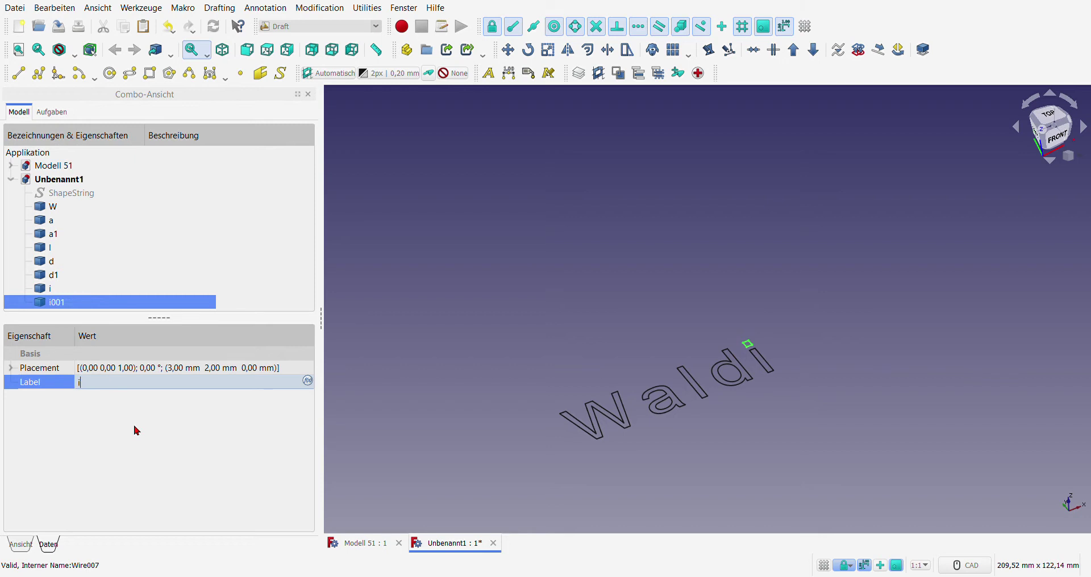
pyautogui.write('1')
pyautogui.press('Return')
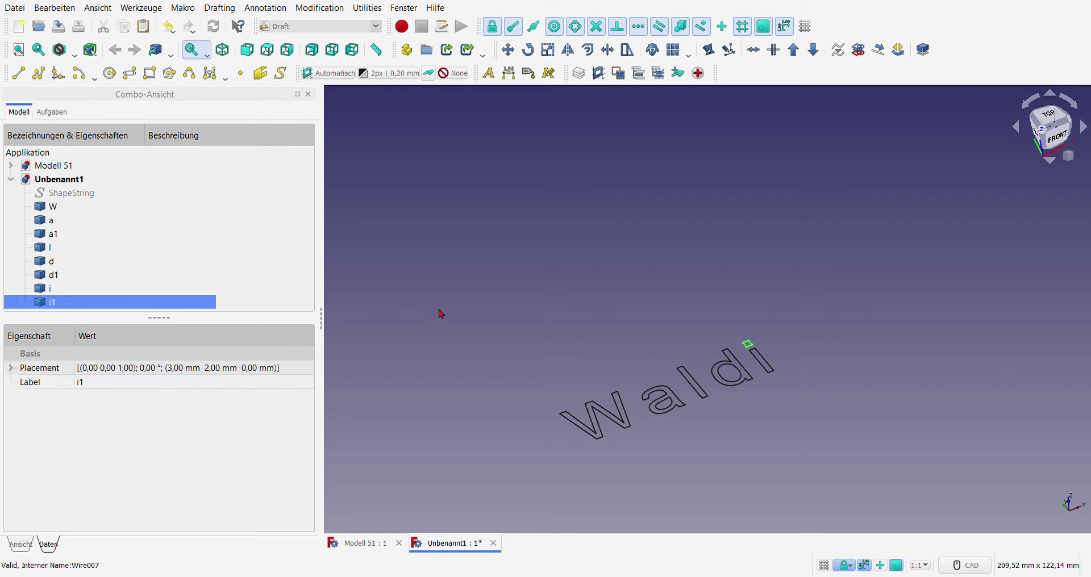
pyautogui.click(441, 314)
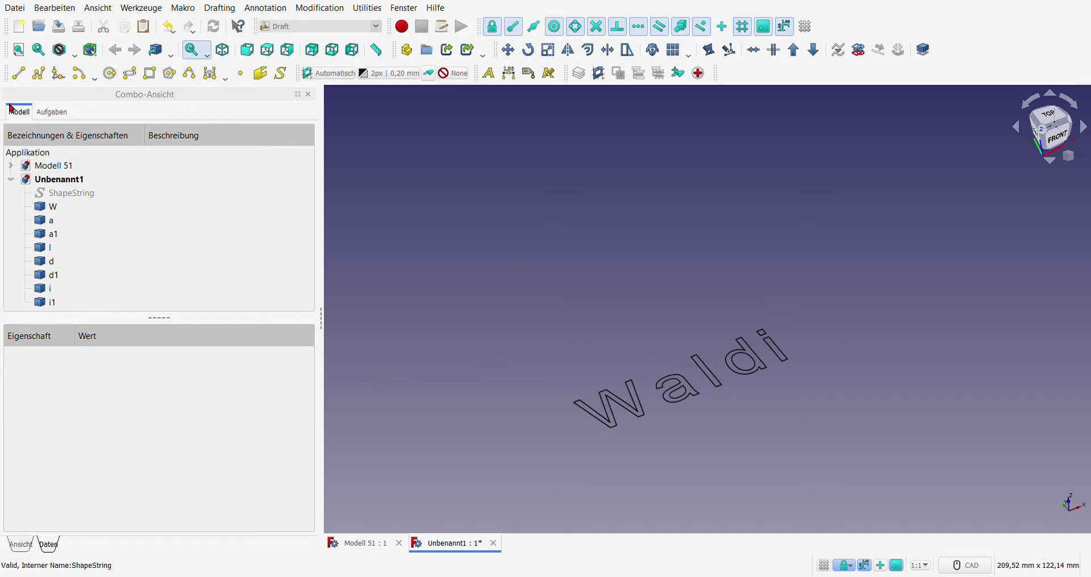
# Step: Show the Waldi ShapeString and hide the W, a and a1 wires
pyautogui.click(79, 197)
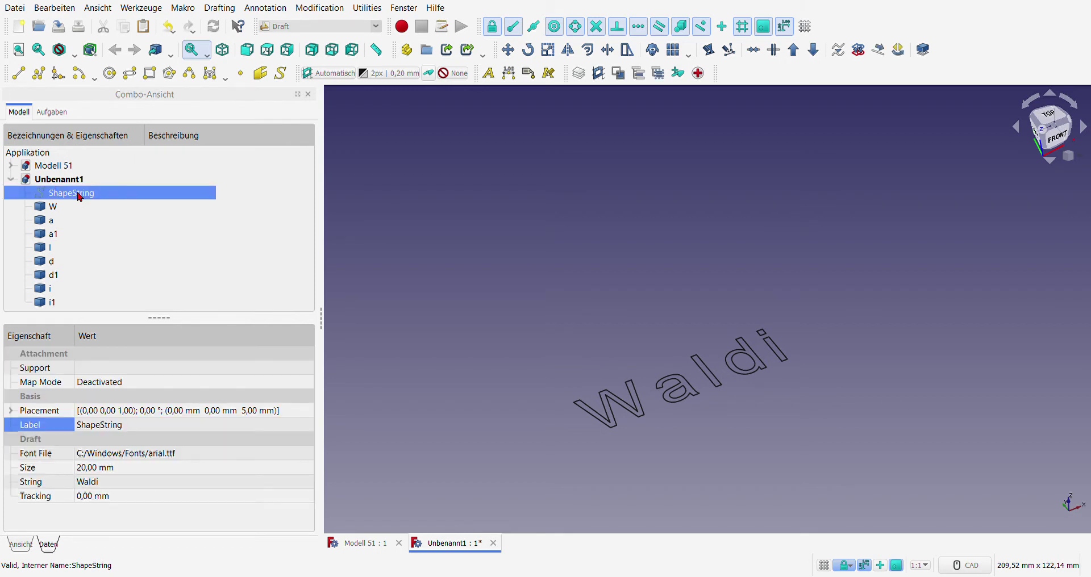
pyautogui.press('space')
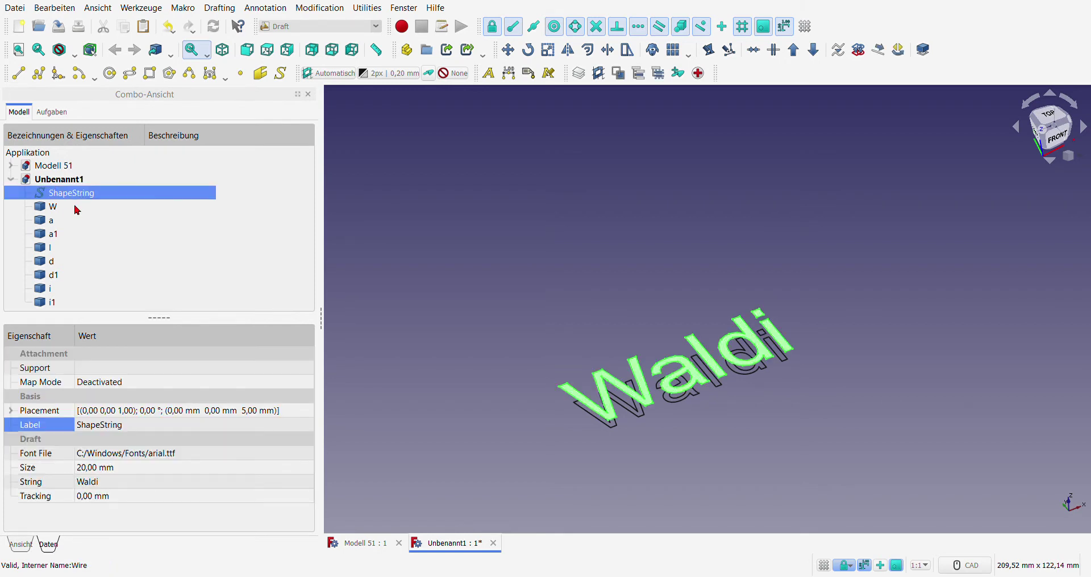
pyautogui.click(64, 208)
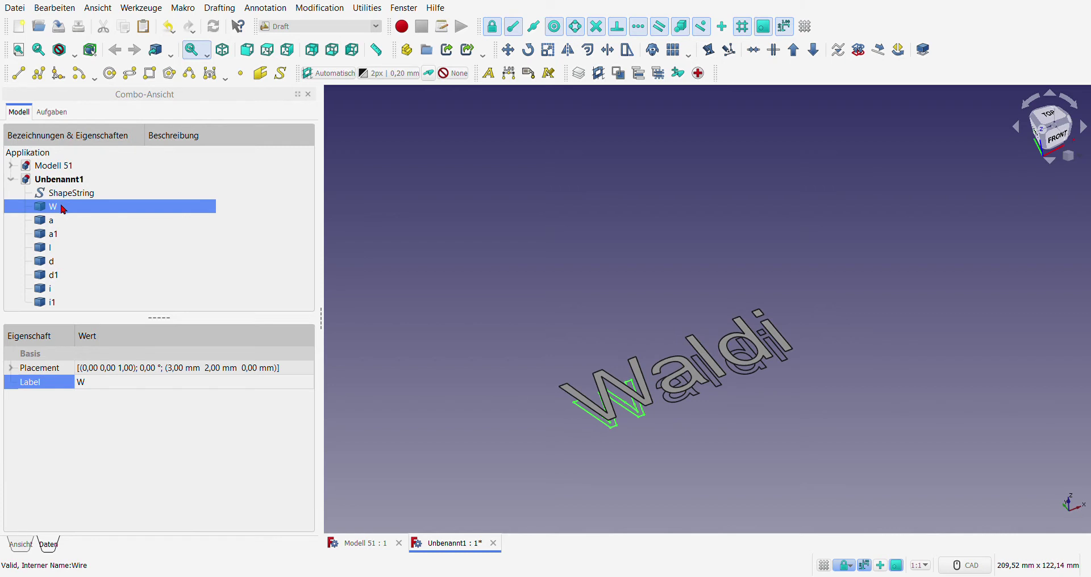
pyautogui.press('space')
pyautogui.click(63, 222)
pyautogui.press('space')
pyautogui.click(66, 235)
pyautogui.press('space')
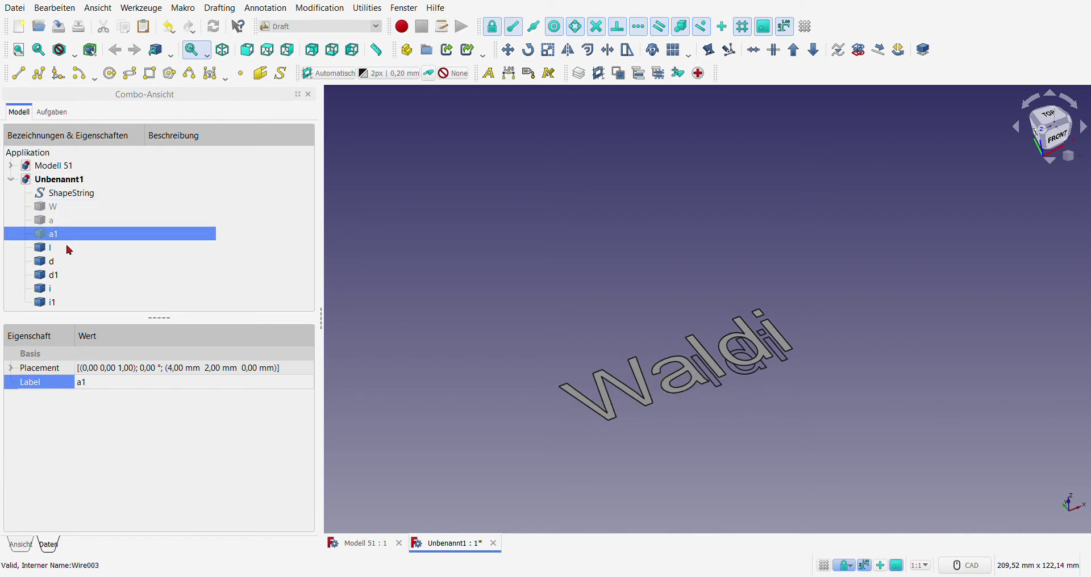
# Step: Hide the remaining letter wires through i1 and reselect the ShapeString
pyautogui.doubleClick(66, 262)
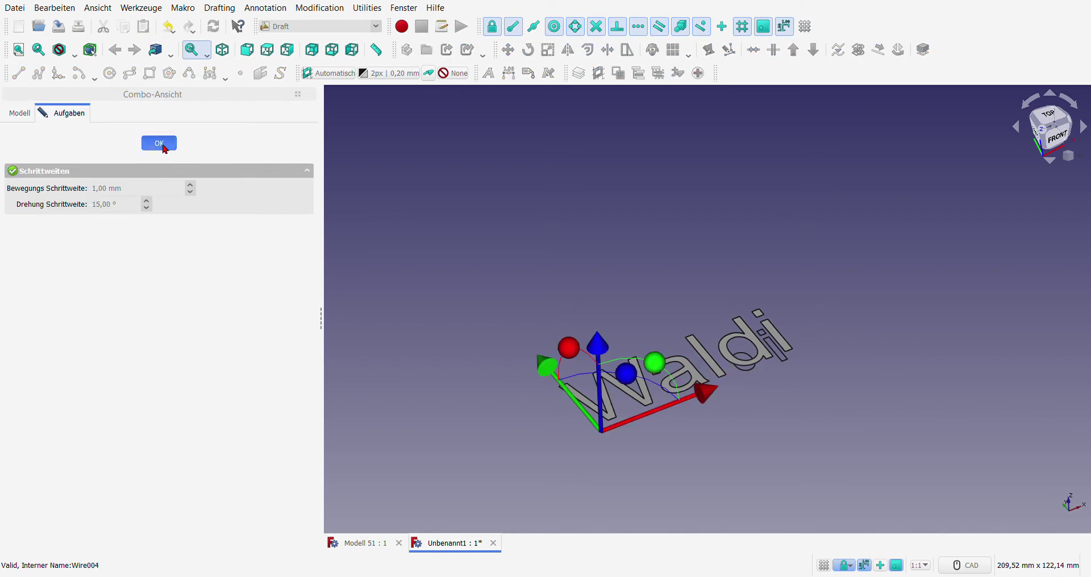
pyautogui.click(165, 148)
pyautogui.press('space')
pyautogui.click(69, 275)
pyautogui.press('space')
pyautogui.click(71, 289)
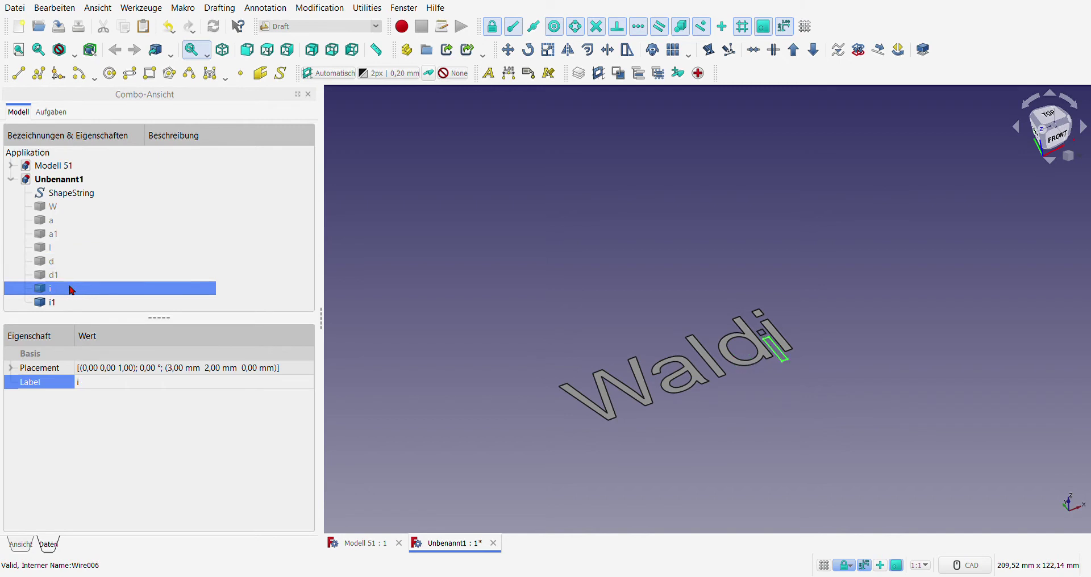
pyautogui.press('space')
pyautogui.click(76, 302)
pyautogui.press('space')
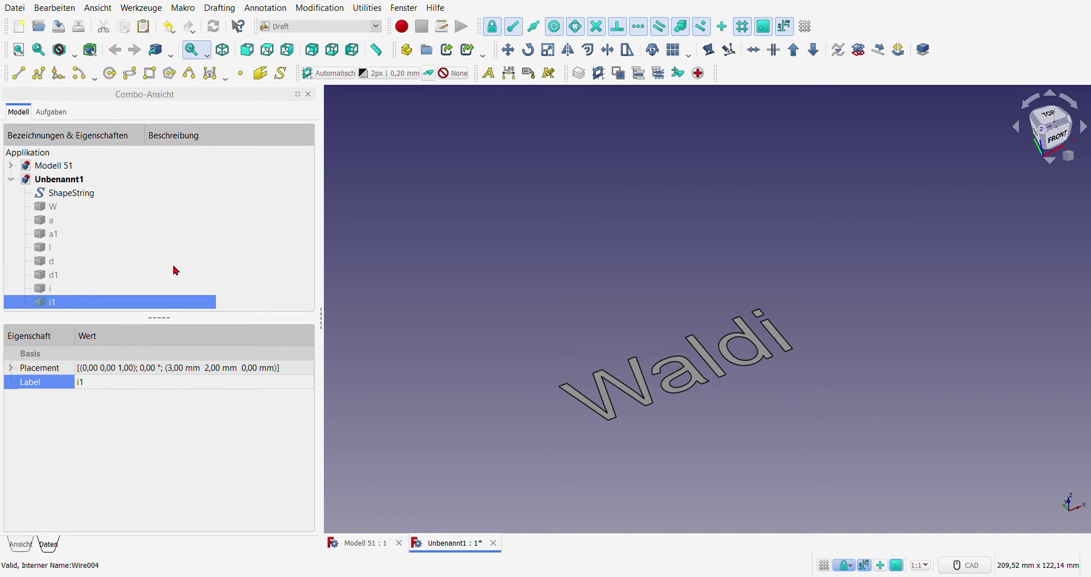
pyautogui.click(277, 244)
pyautogui.click(71, 194)
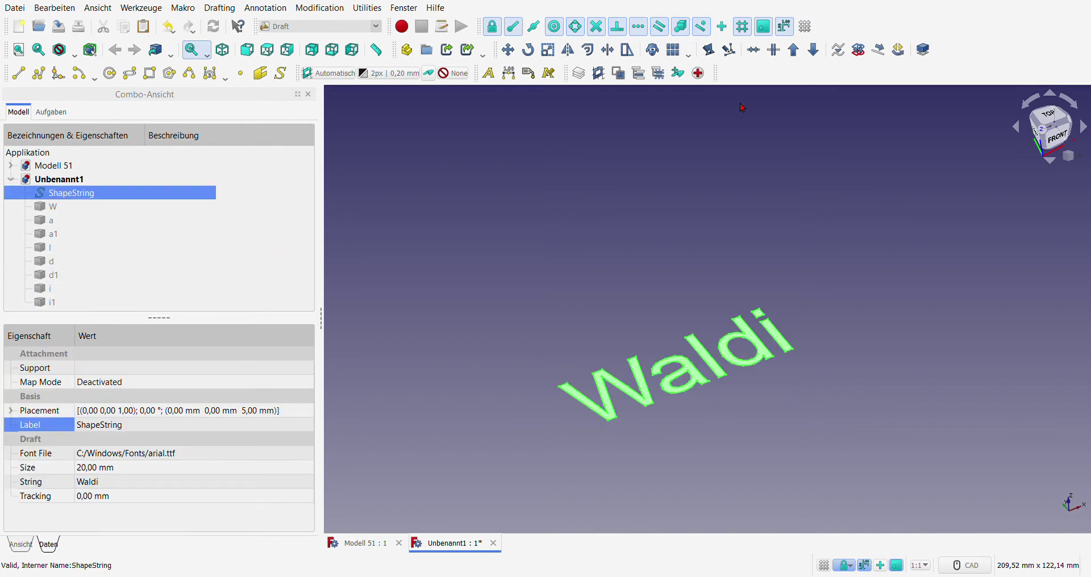
# Step: Downgrade the ShapeString into letter faces, then downgrade the W and a faces into wires
pyautogui.click(817, 49)
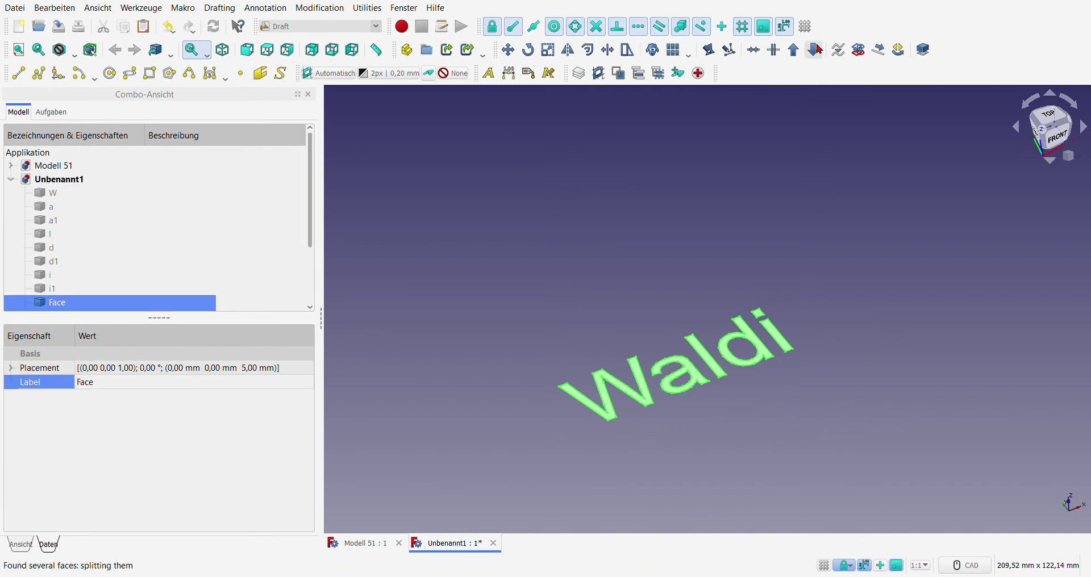
pyautogui.click(573, 244)
pyautogui.scroll(-2, 250, 278)
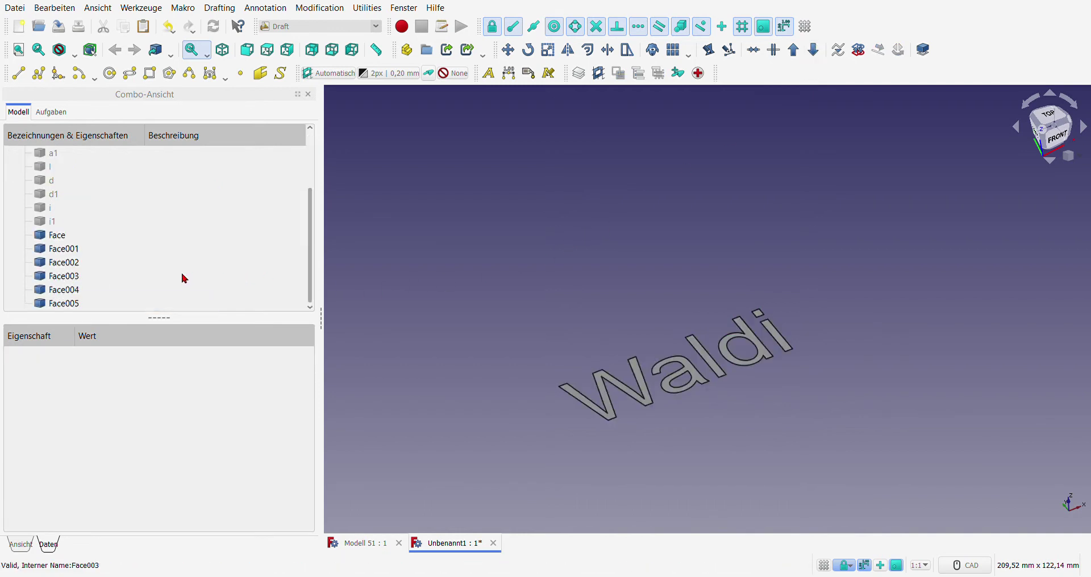
pyautogui.click(108, 239)
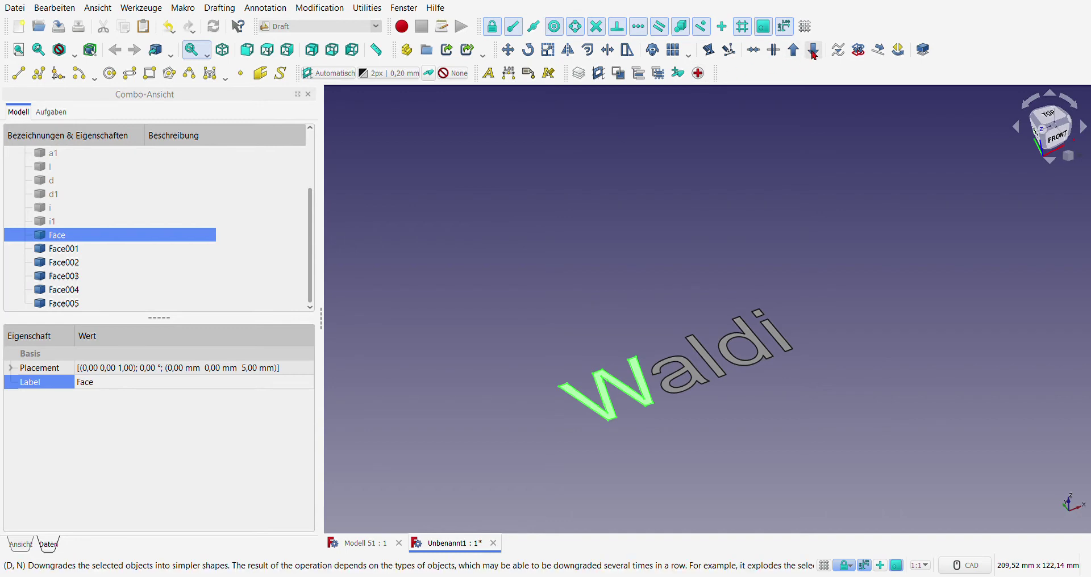
pyautogui.click(814, 49)
pyautogui.click(536, 224)
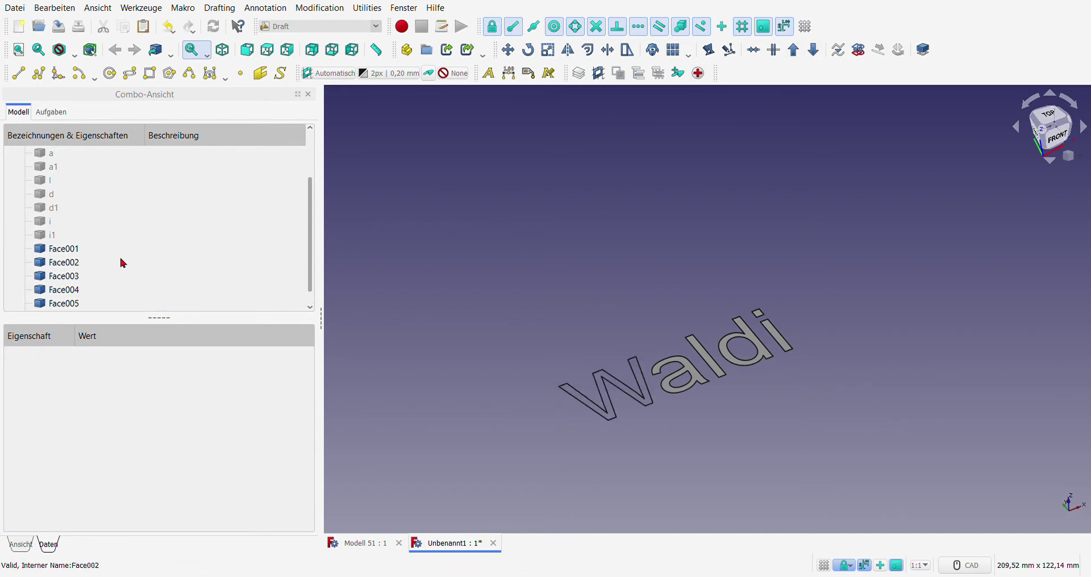
pyautogui.click(63, 248)
pyautogui.click(813, 49)
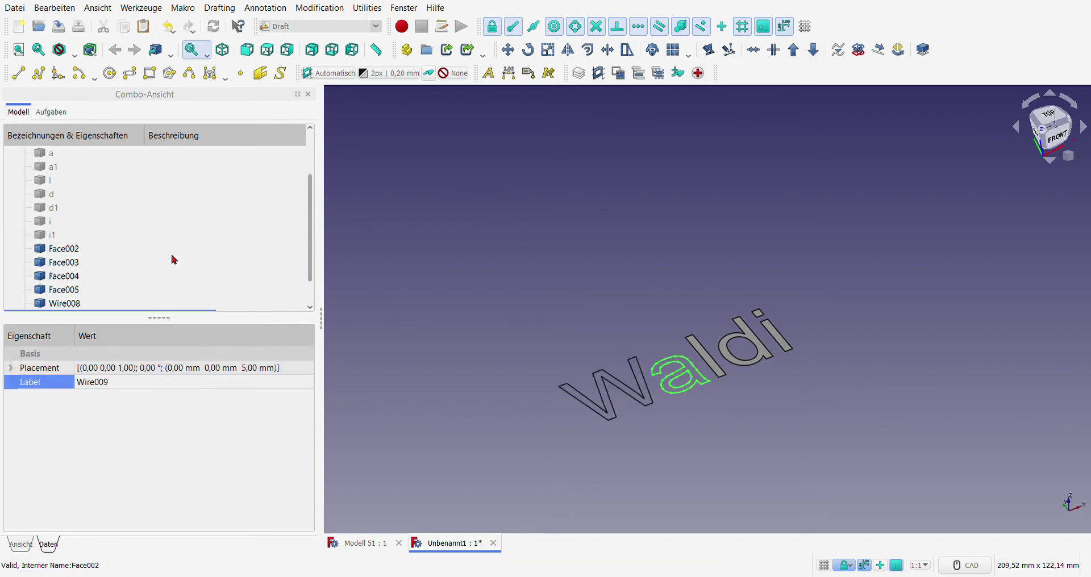
# Step: Downgrade the l, d, i stem and i-dot faces (Face002–Face005) into outline wires
pyautogui.click(73, 252)
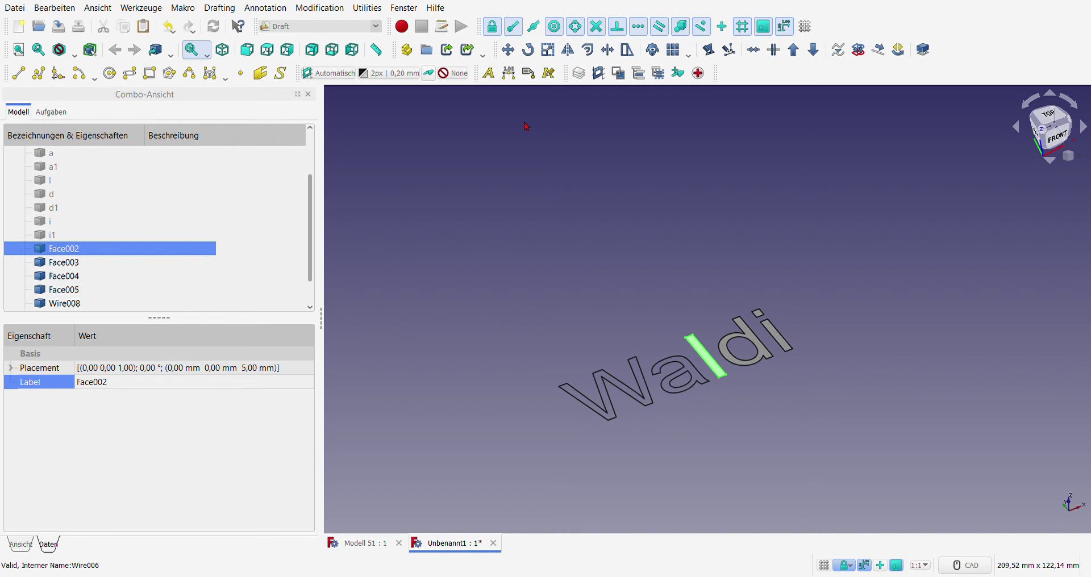
pyautogui.click(814, 50)
pyautogui.click(475, 245)
pyautogui.click(75, 250)
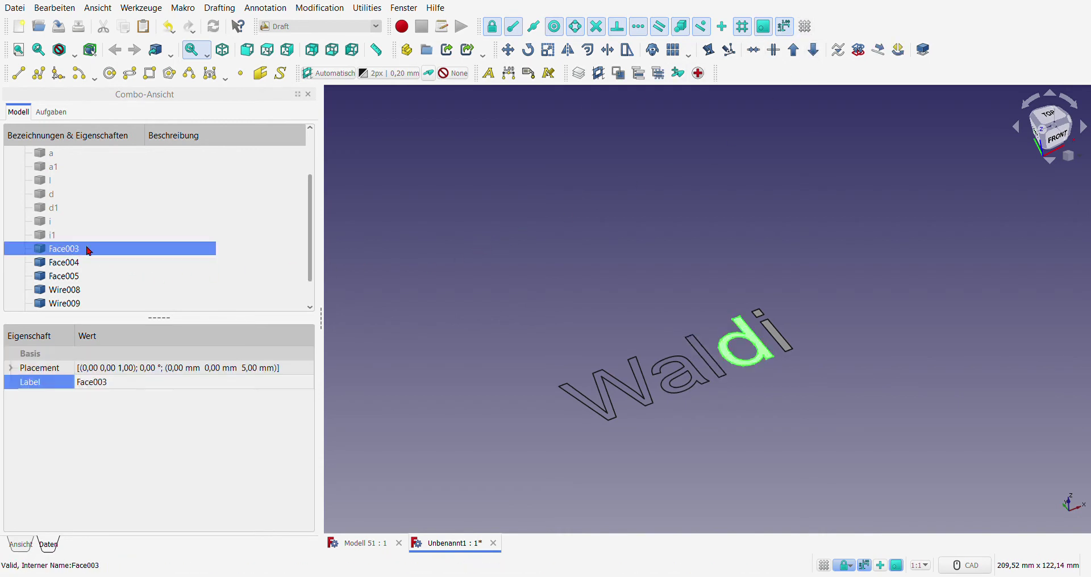
pyautogui.click(813, 49)
pyautogui.click(75, 251)
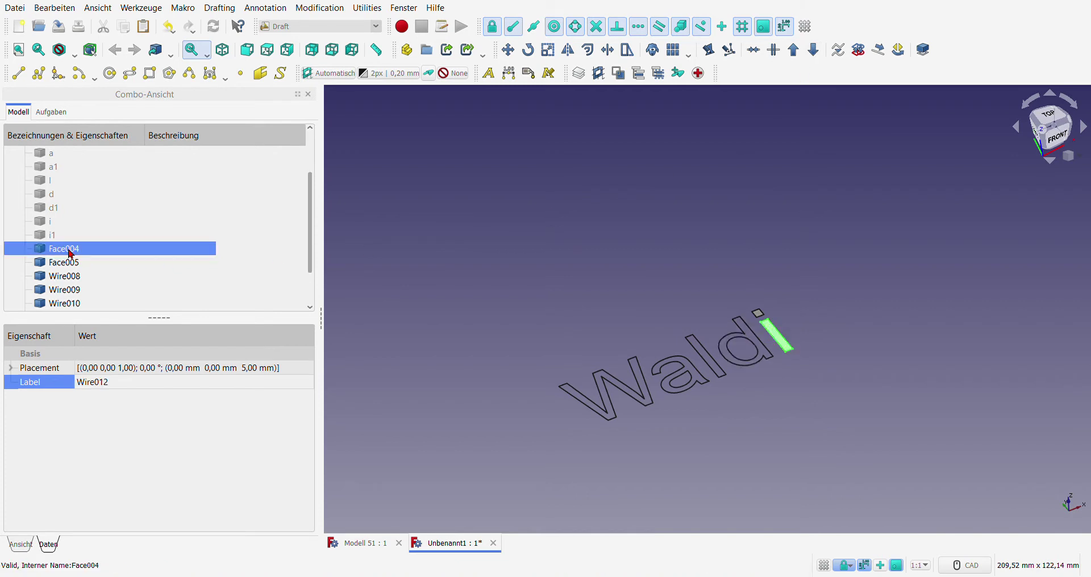
pyautogui.click(814, 50)
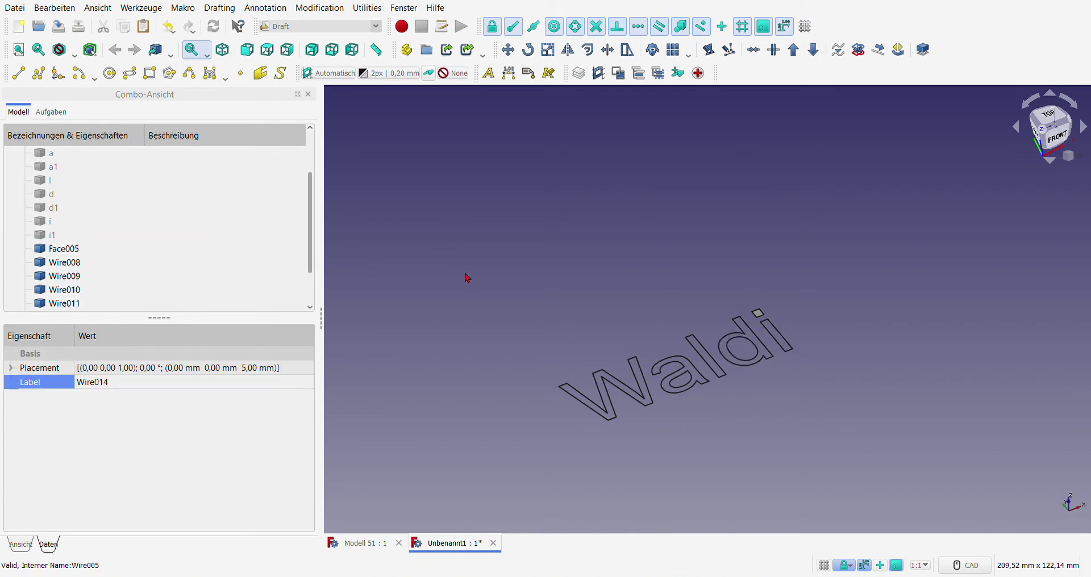
pyautogui.click(73, 249)
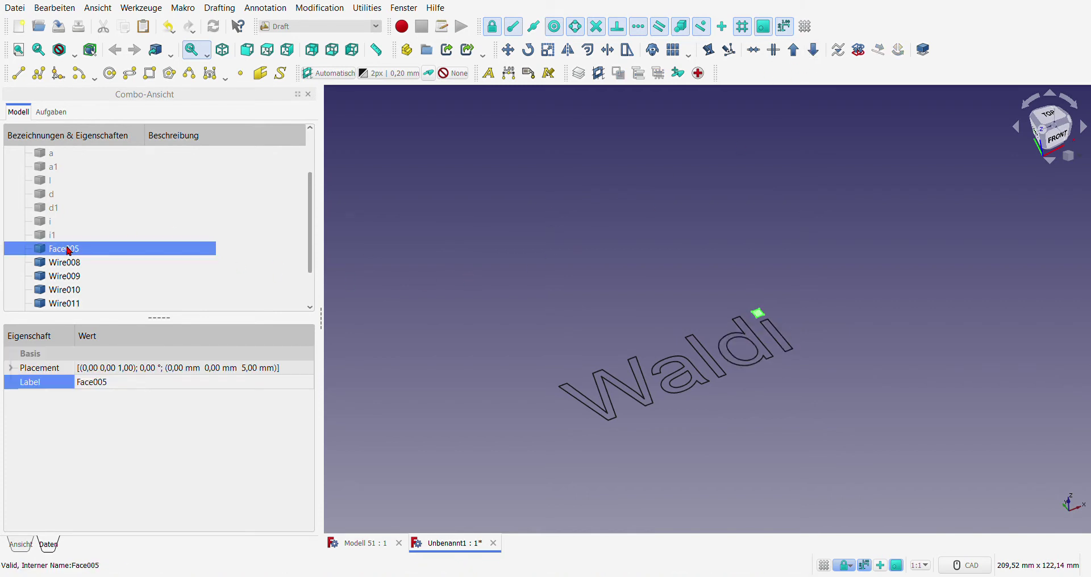
pyautogui.click(814, 50)
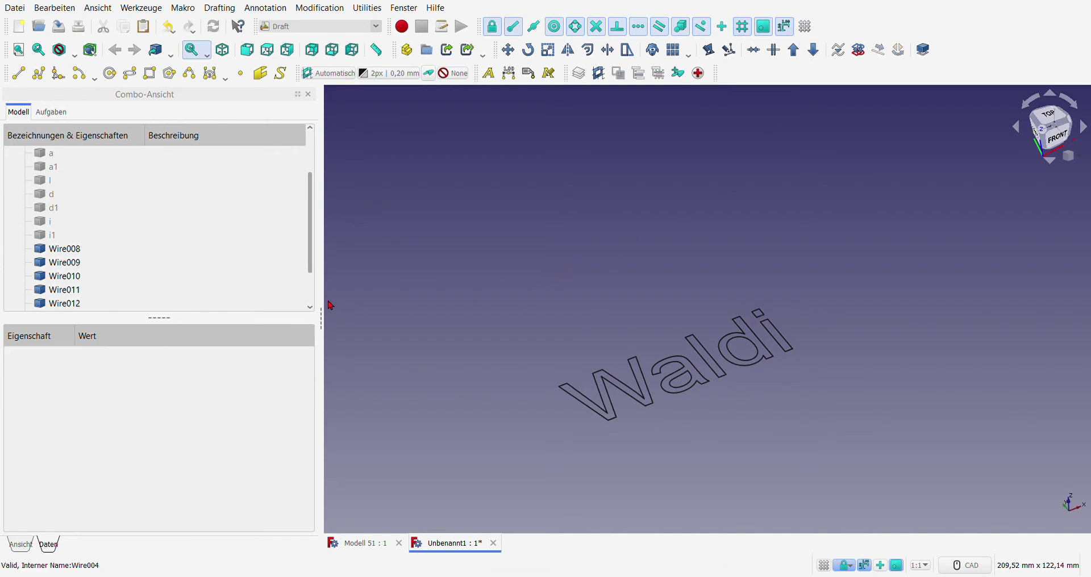
# Step: Make the W letter outline wire visible again
pyautogui.click(61, 252)
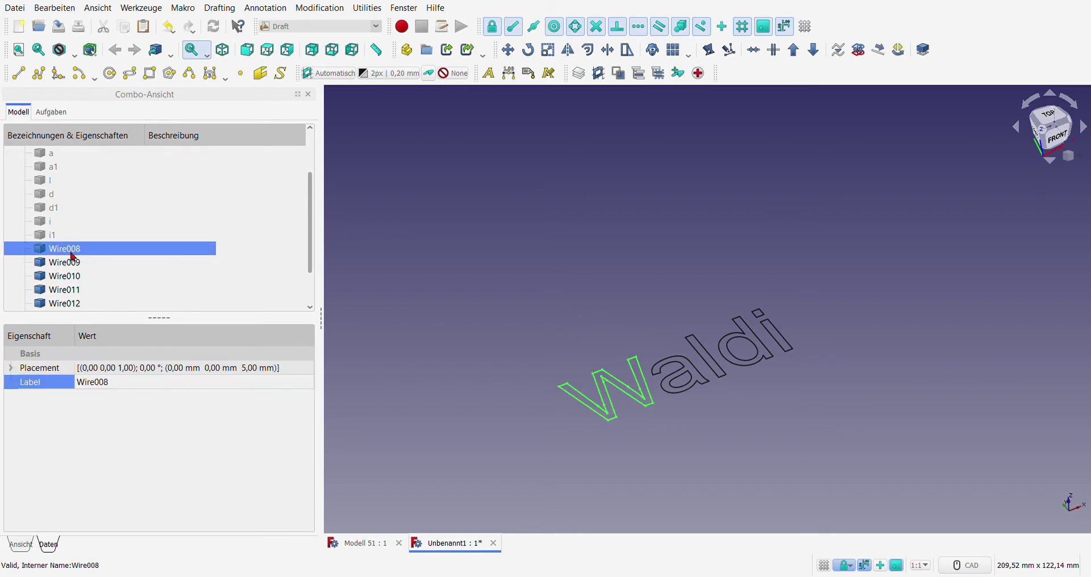
pyautogui.scroll(1, 237, 252)
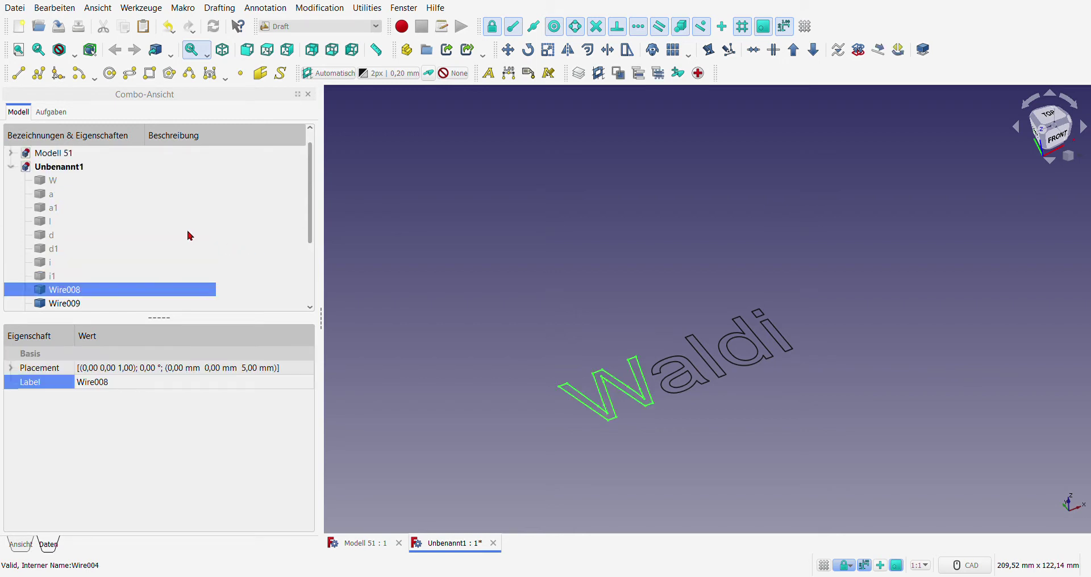
pyautogui.click(59, 181)
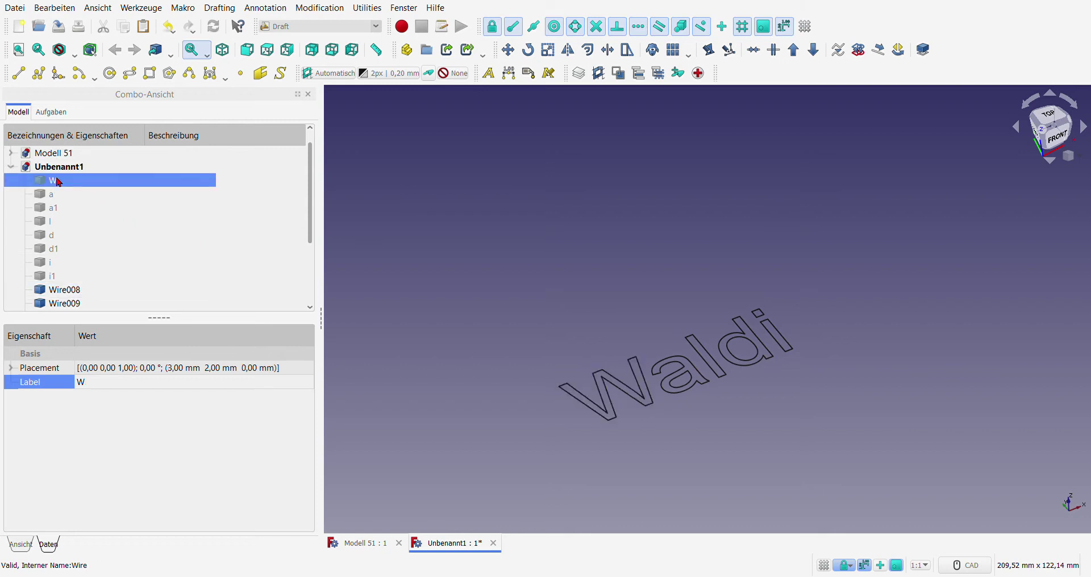
pyautogui.press('space')
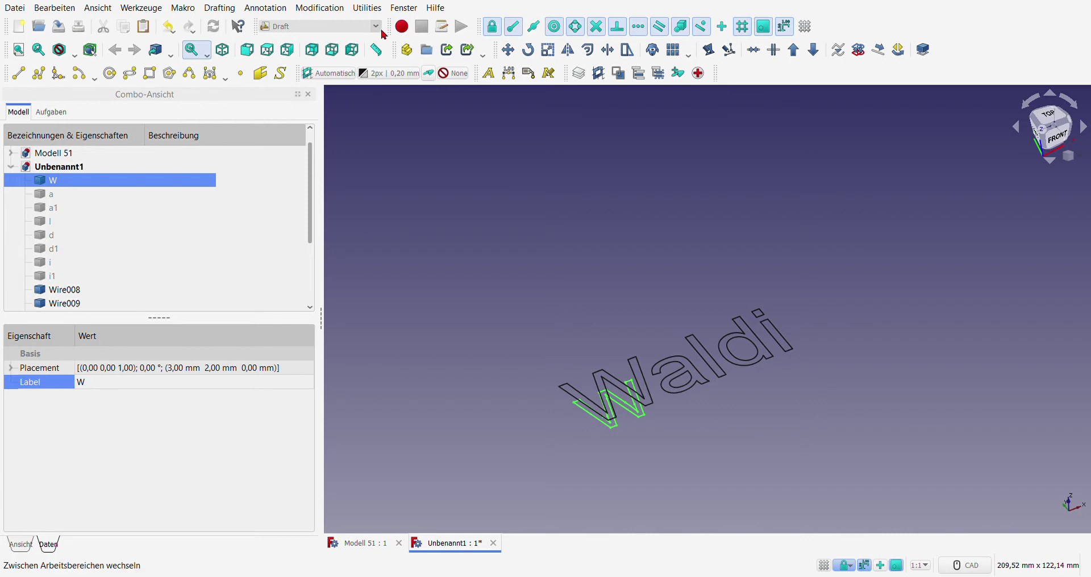
# Step: Loft the W outline and Wire008 into a solid using Part Loft with Create solid
pyautogui.hotkey('ctrl', '2')
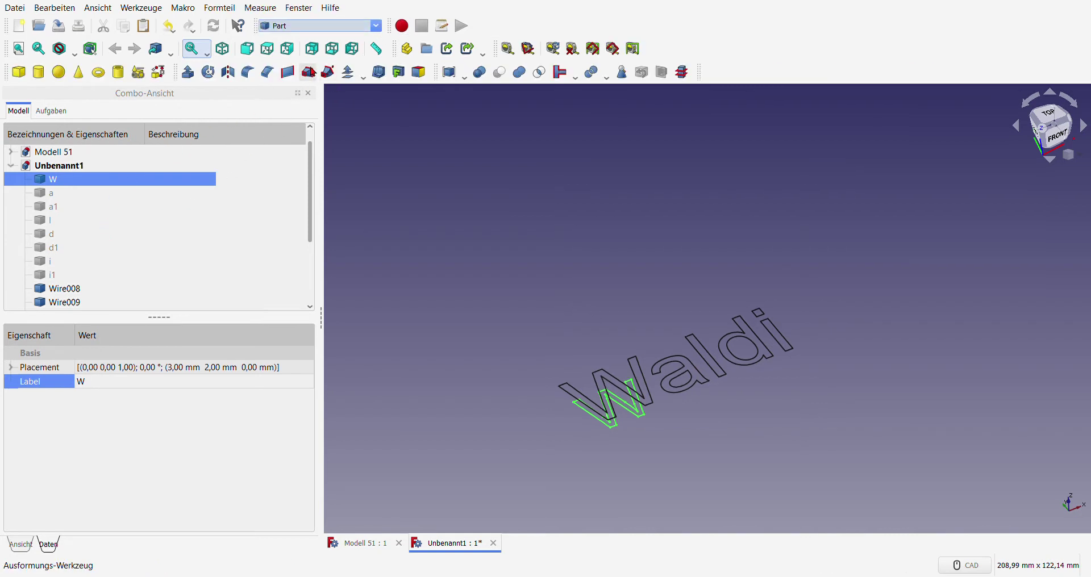
pyautogui.click(307, 72)
pyautogui.click(45, 215)
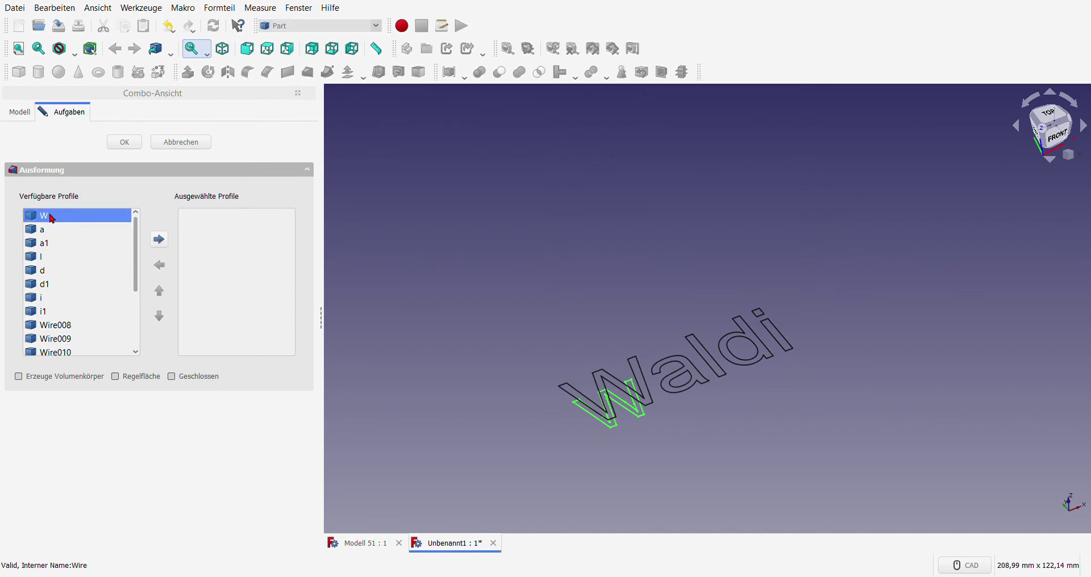
pyautogui.click(159, 240)
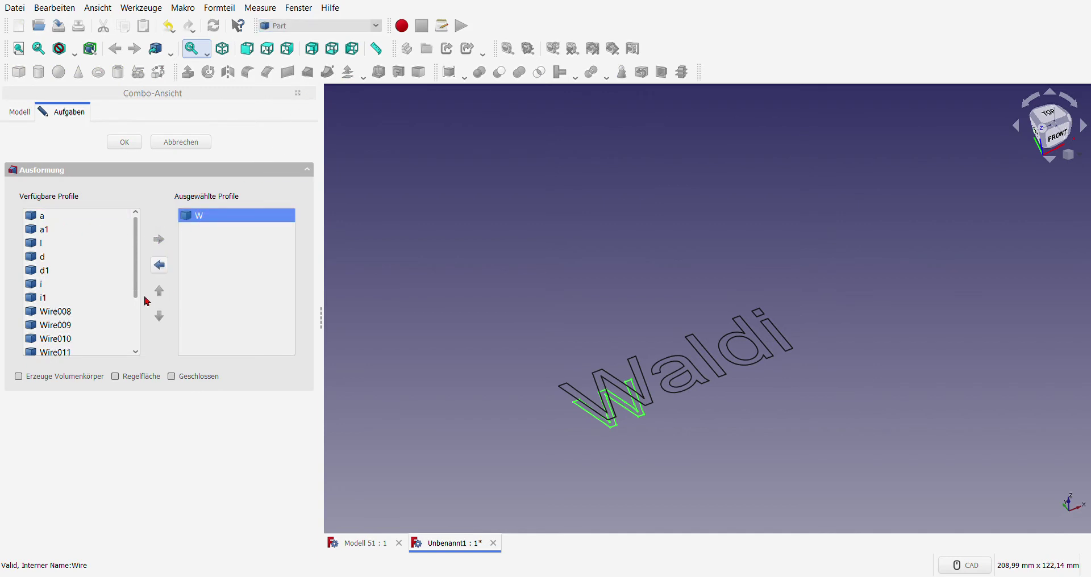
pyautogui.click(61, 316)
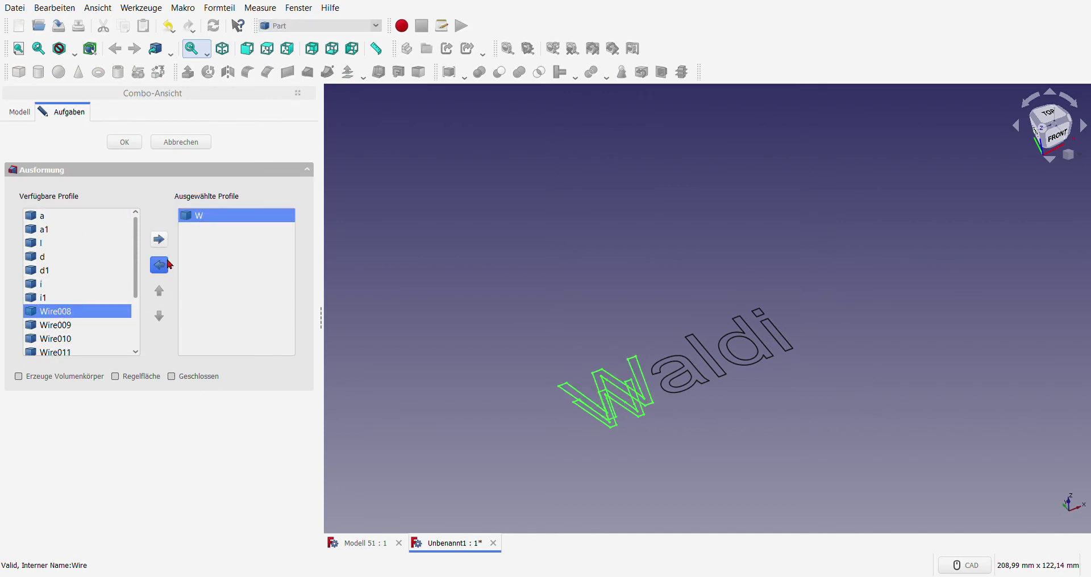
pyautogui.click(160, 239)
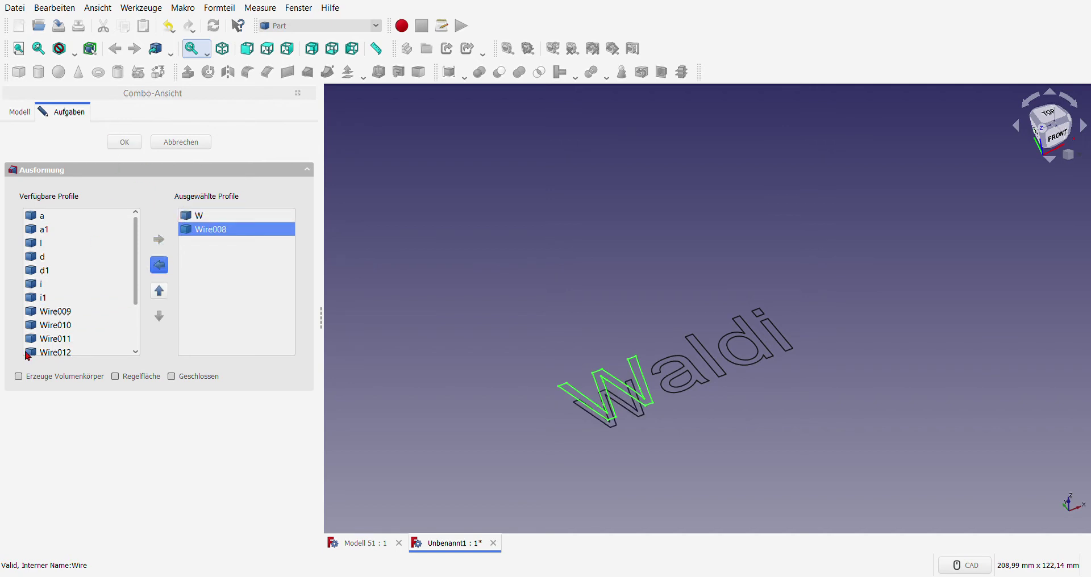
pyautogui.click(19, 378)
pyautogui.click(130, 143)
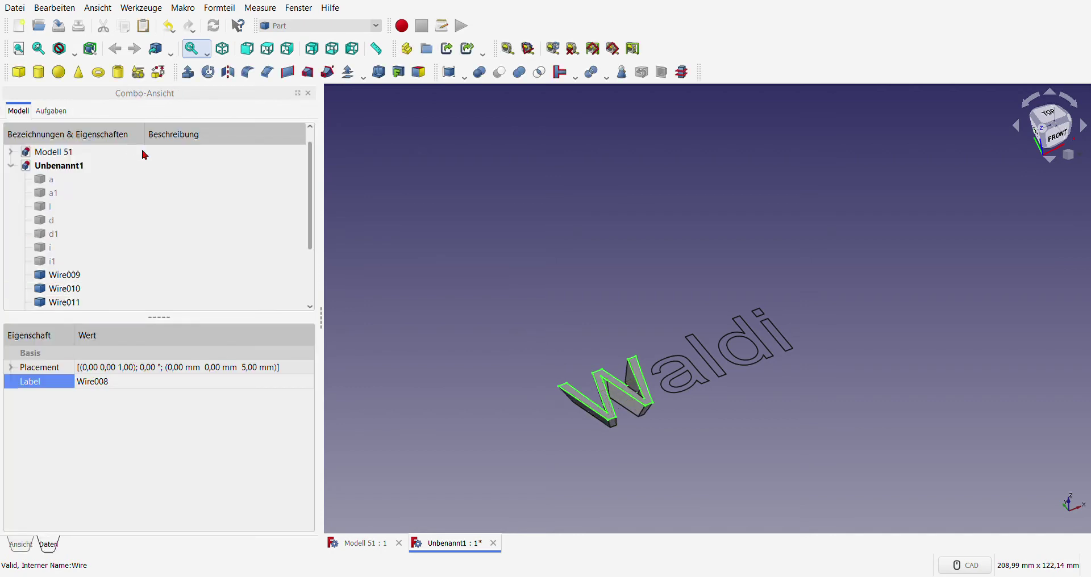
# Step: Hide the W and Wire008 source wires under the new Loft
pyautogui.click(437, 321)
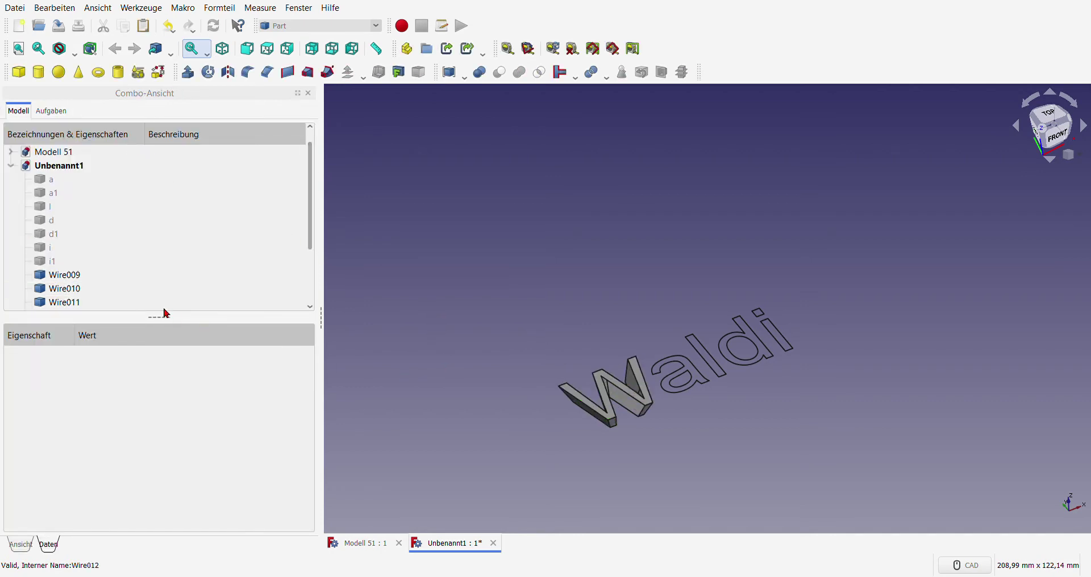
pyautogui.scroll(-2, 76, 281)
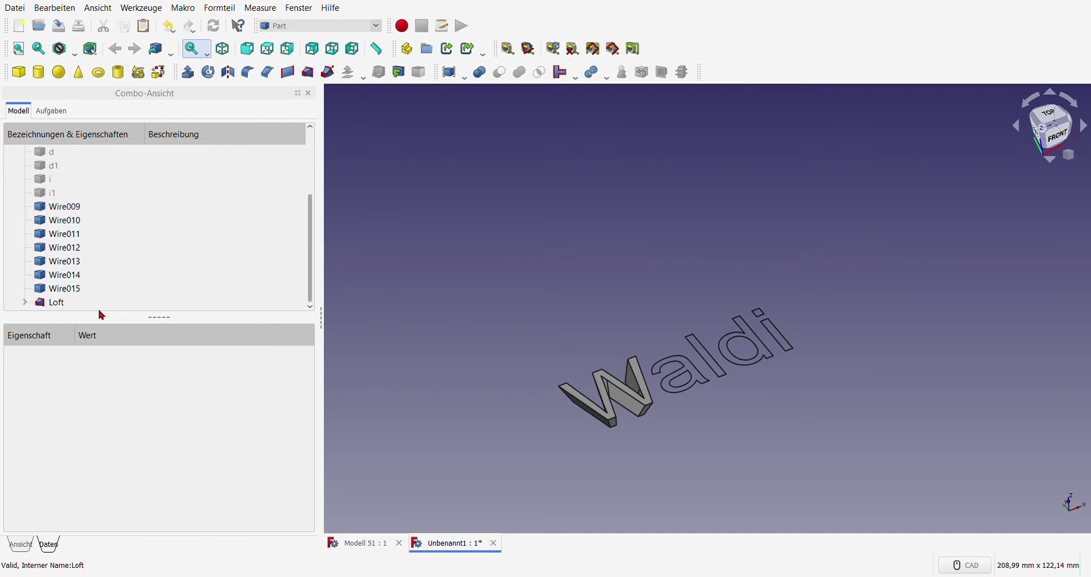
pyautogui.click(23, 303)
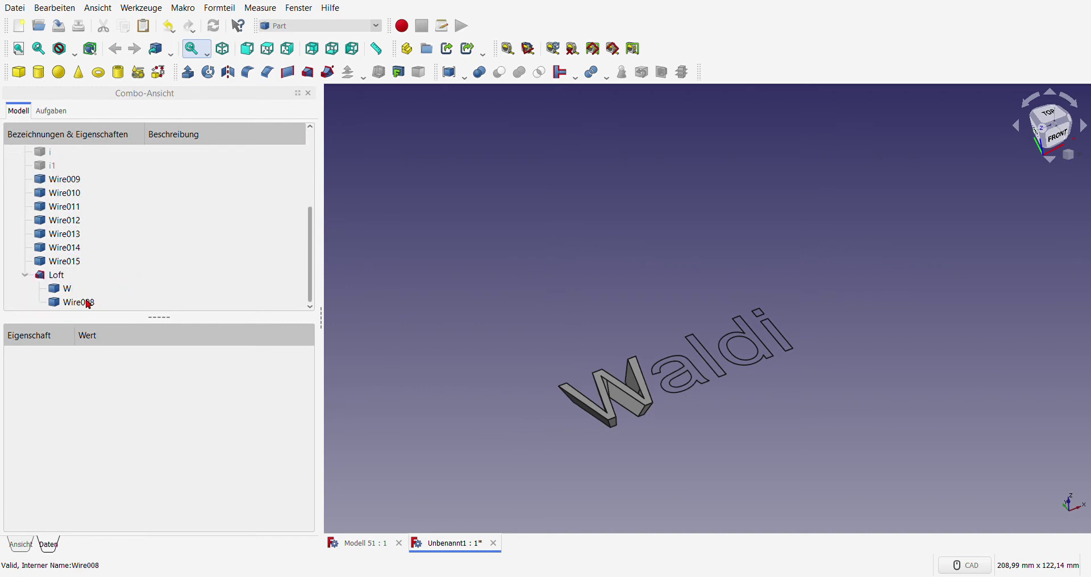
pyautogui.click(72, 289)
pyautogui.keyDown('ctrl'); pyautogui.click(94, 306); pyautogui.keyUp('ctrl')
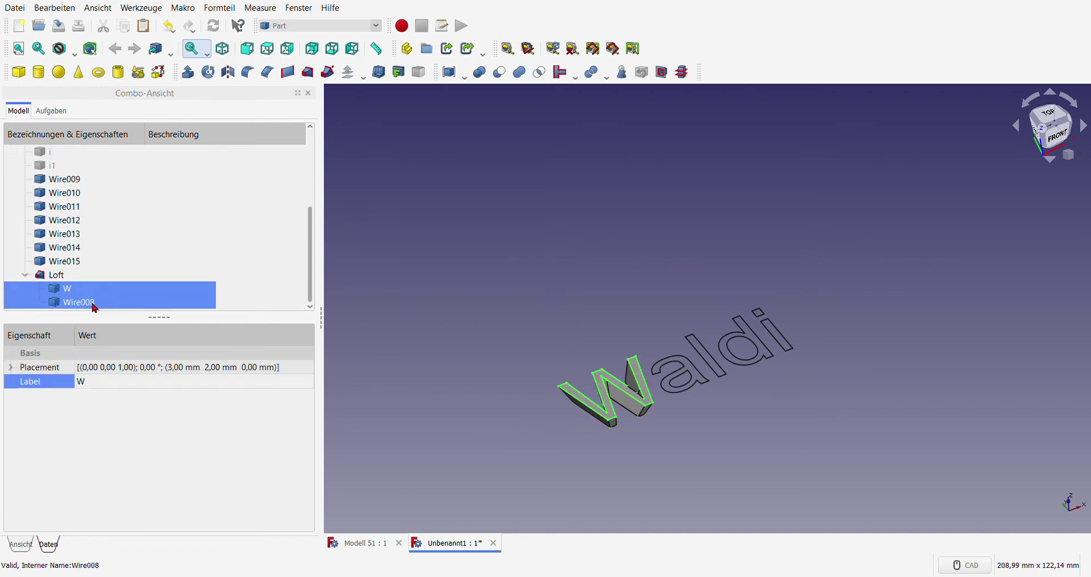
pyautogui.press('space')
# Step: Relabel the Loft to W, which becomes W001
pyautogui.click(261, 287)
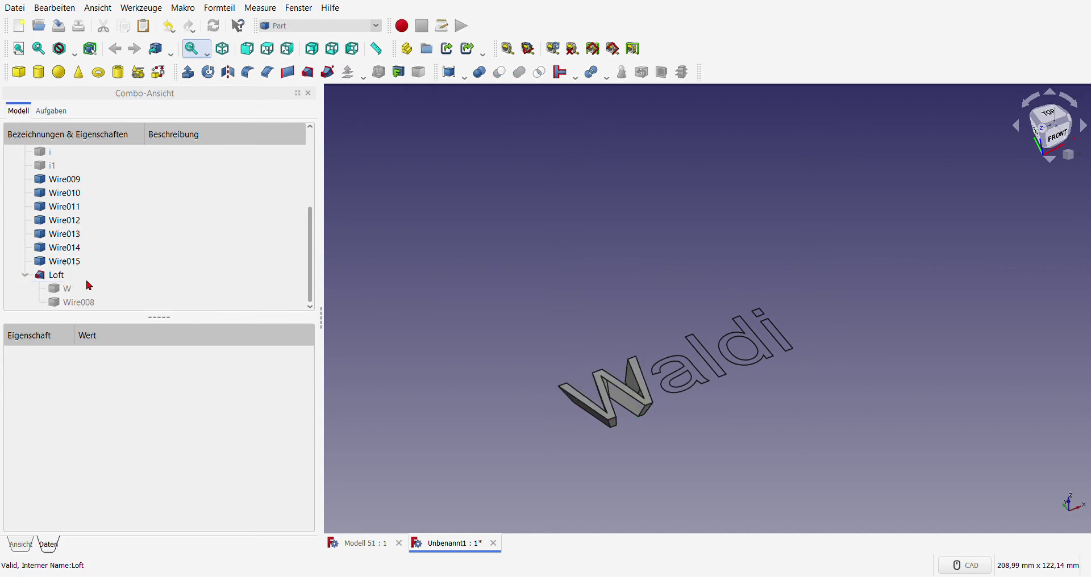
pyautogui.click(47, 276)
pyautogui.click(114, 381)
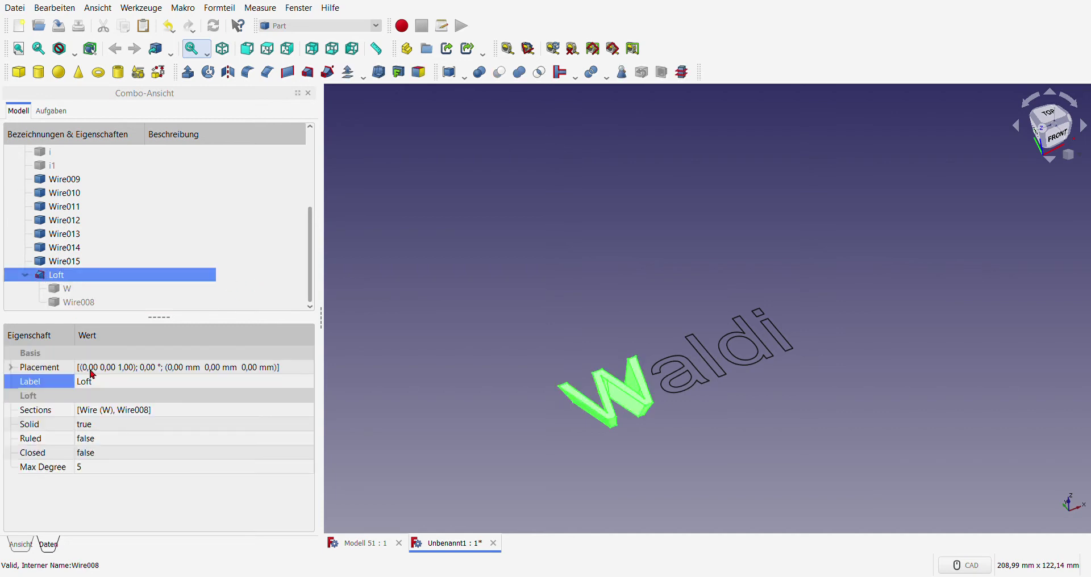
pyautogui.click(119, 381)
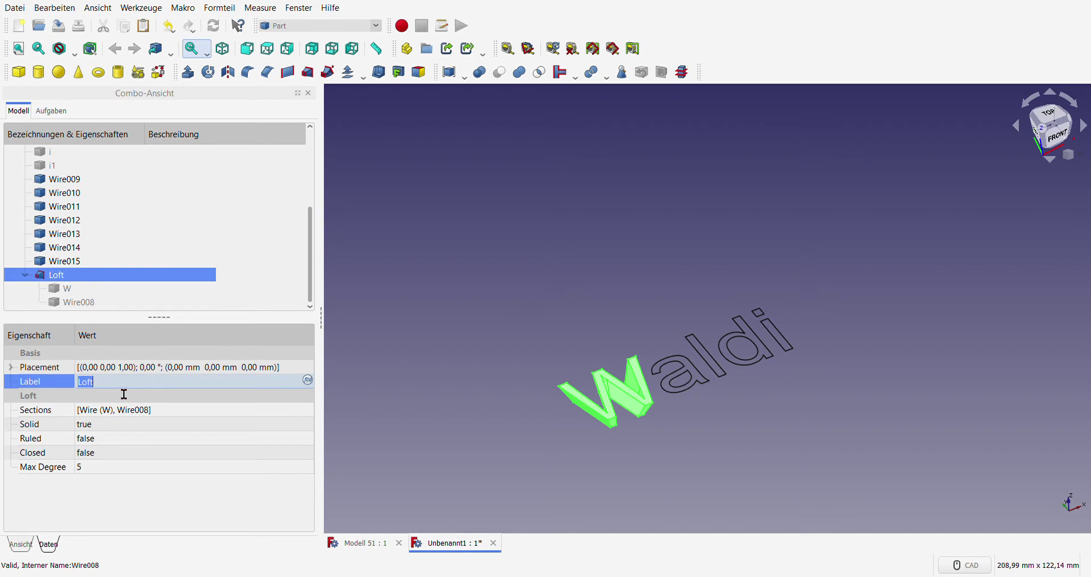
pyautogui.write('W')
pyautogui.click(252, 297)
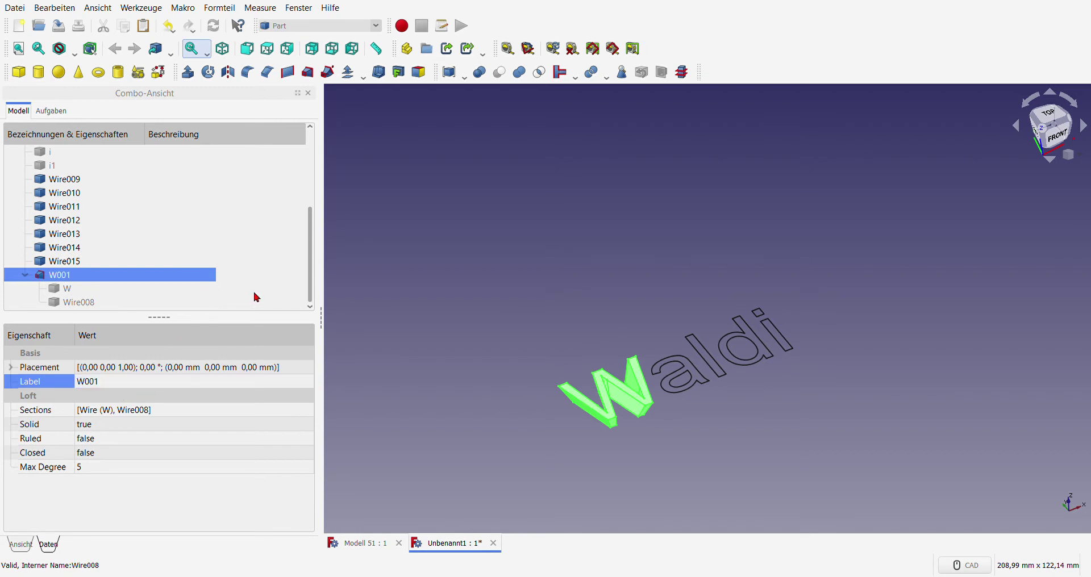
# Step: Hide the finished W001 solid
pyautogui.click(26, 275)
pyautogui.click(57, 303)
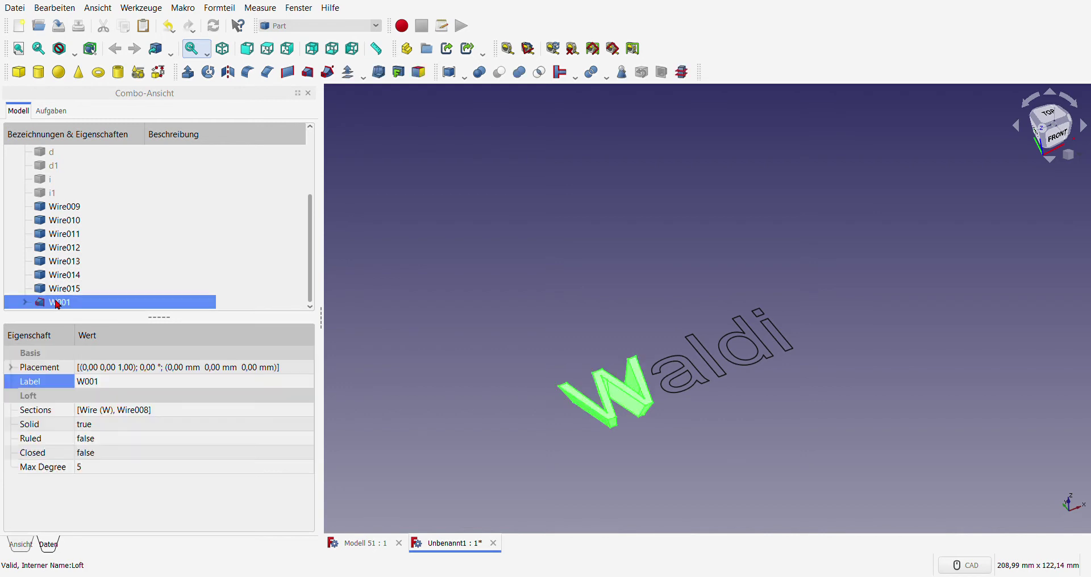
pyautogui.press('space')
pyautogui.click(430, 342)
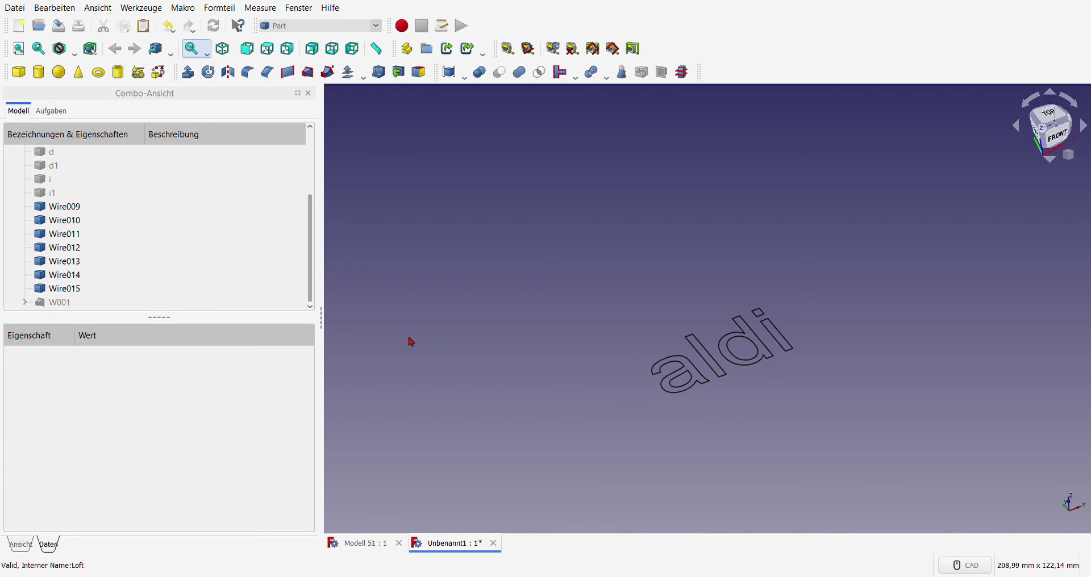
pyautogui.scroll(2, 72, 214)
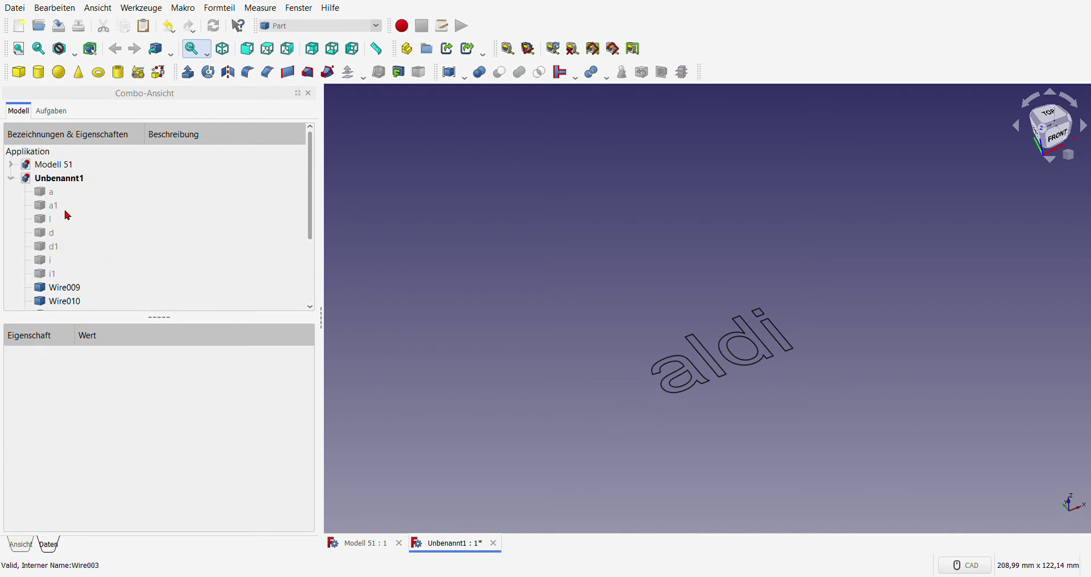
# Step: Loft profile a and offset Wire009 with Erzeuge Volumenkörper ticked to make a solid a
pyautogui.click(50, 192)
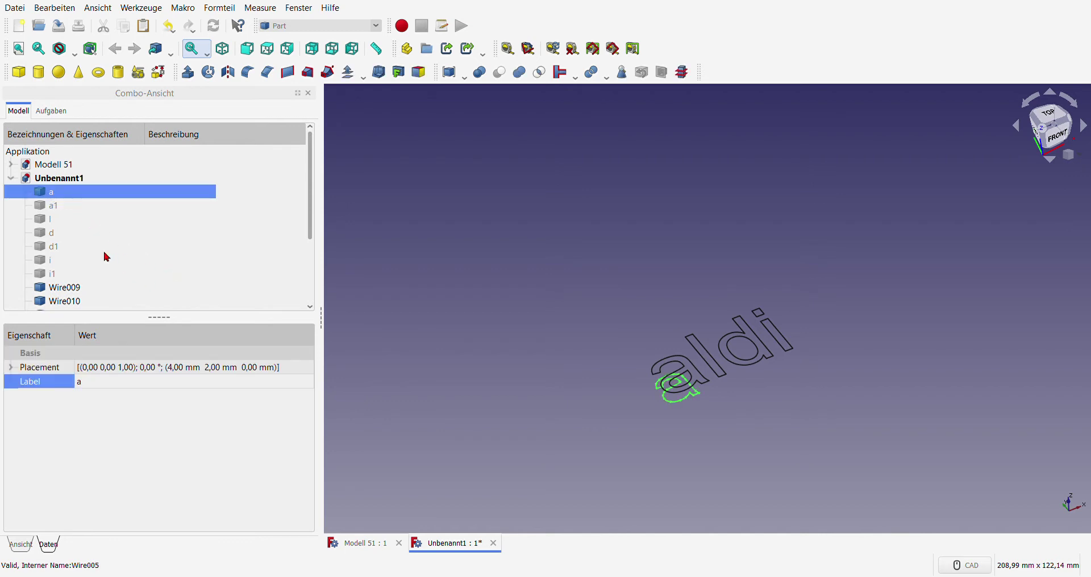
pyautogui.scroll(-1, 149, 274)
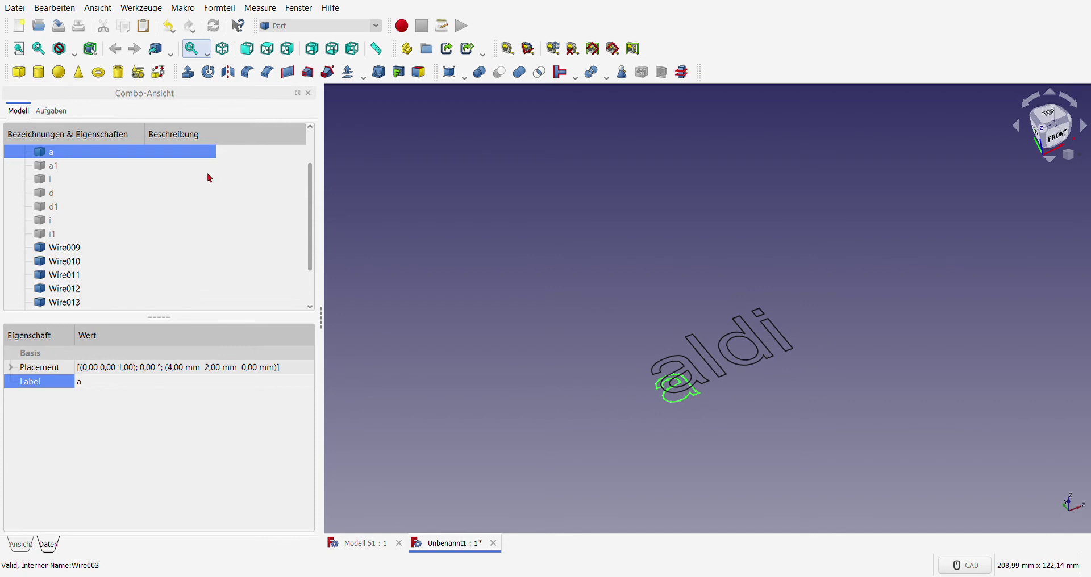
pyautogui.click(307, 71)
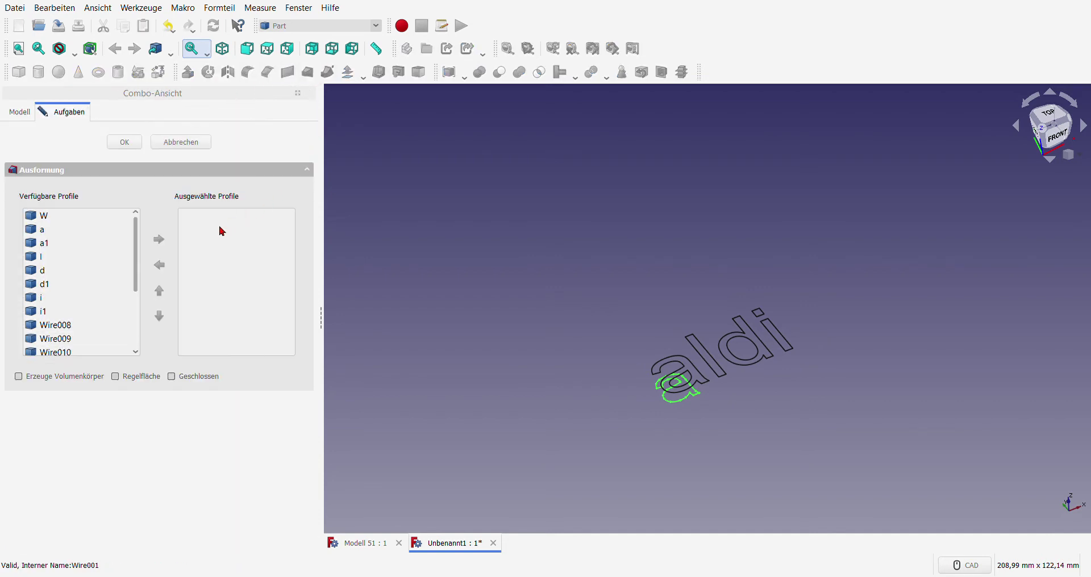
pyautogui.click(49, 233)
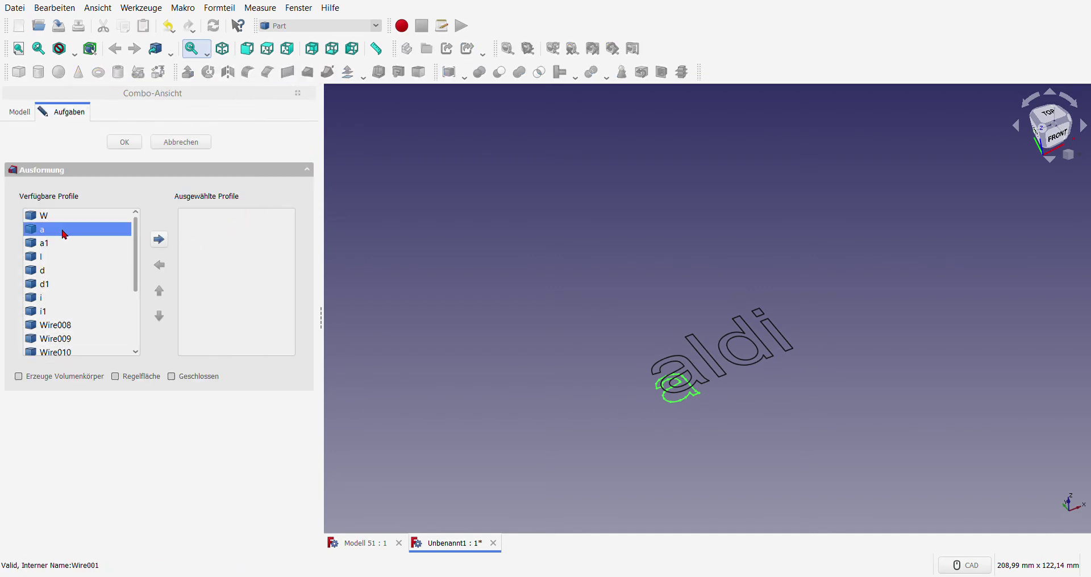
pyautogui.click(160, 241)
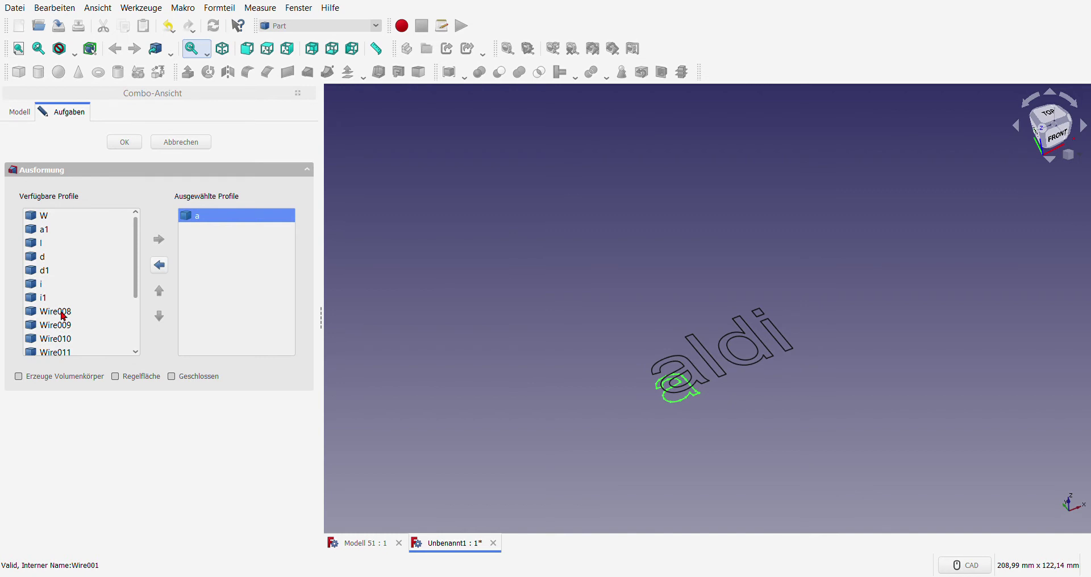
pyautogui.click(63, 316)
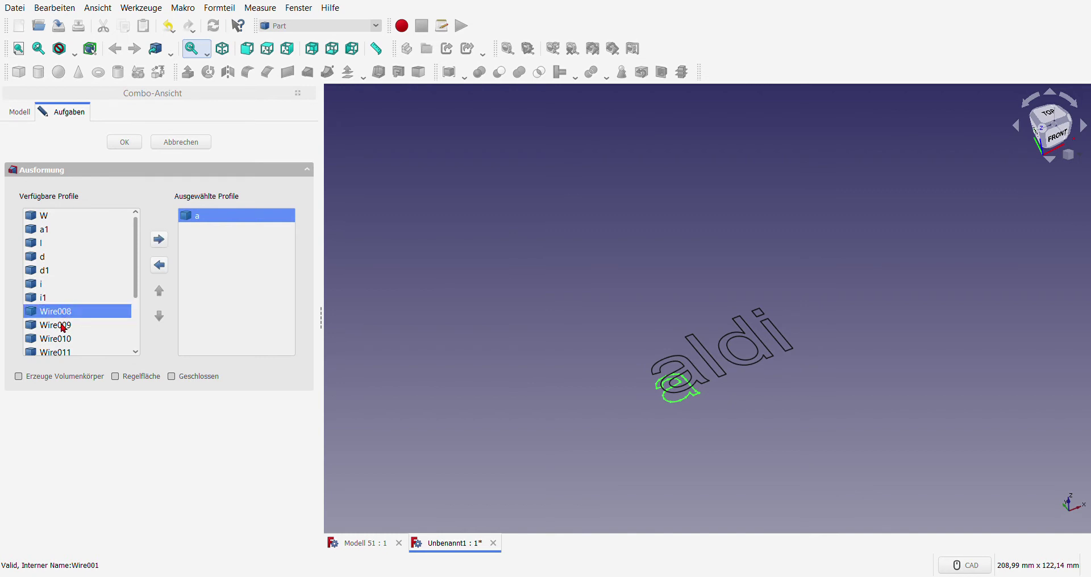
pyautogui.click(63, 328)
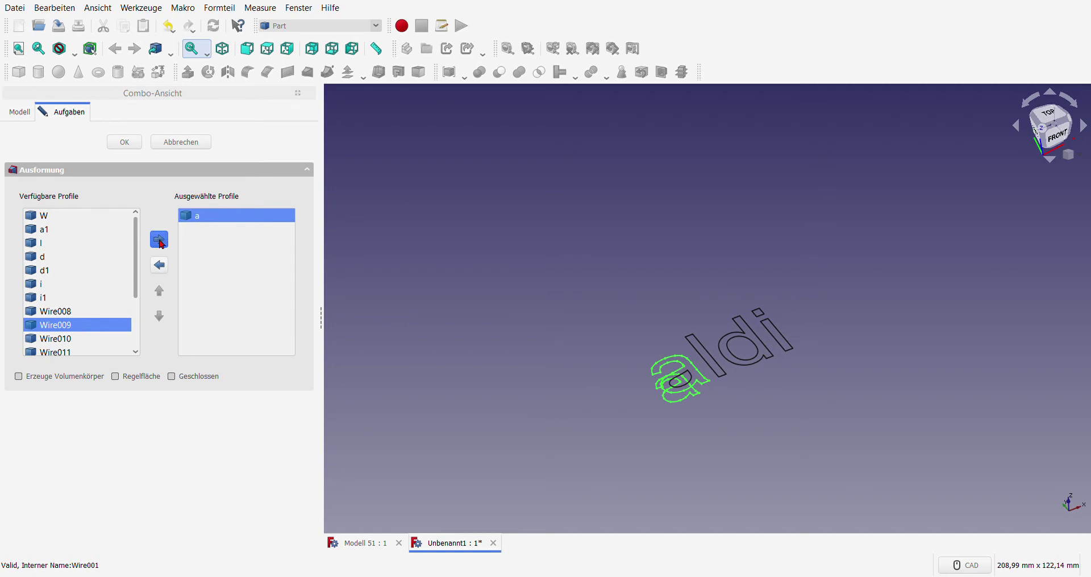
pyautogui.click(160, 241)
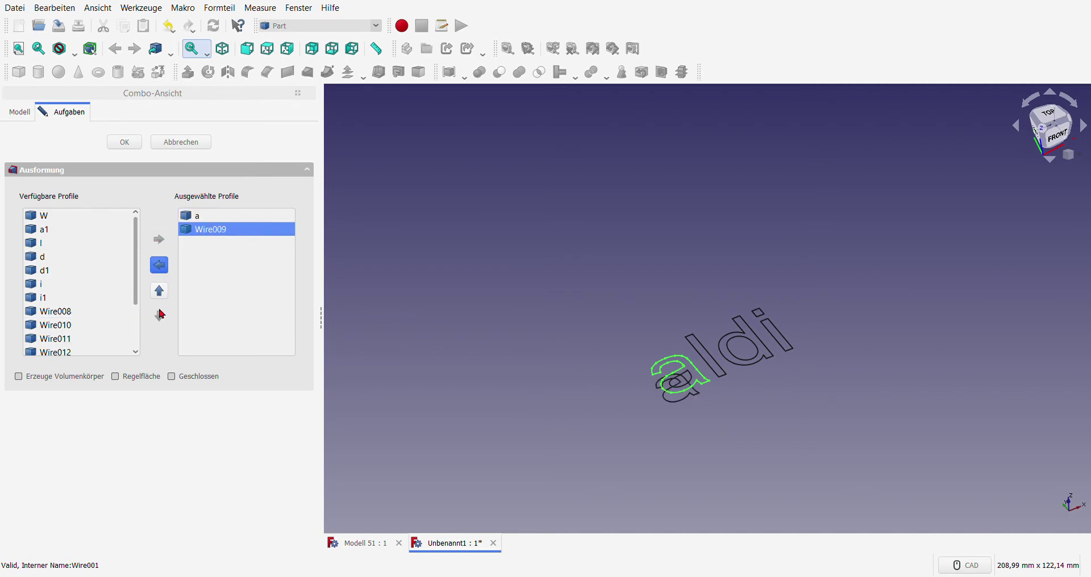
pyautogui.click(19, 377)
pyautogui.click(125, 143)
# Step: Hide the a outline and Wire009 source wires under Loft001
pyautogui.click(468, 308)
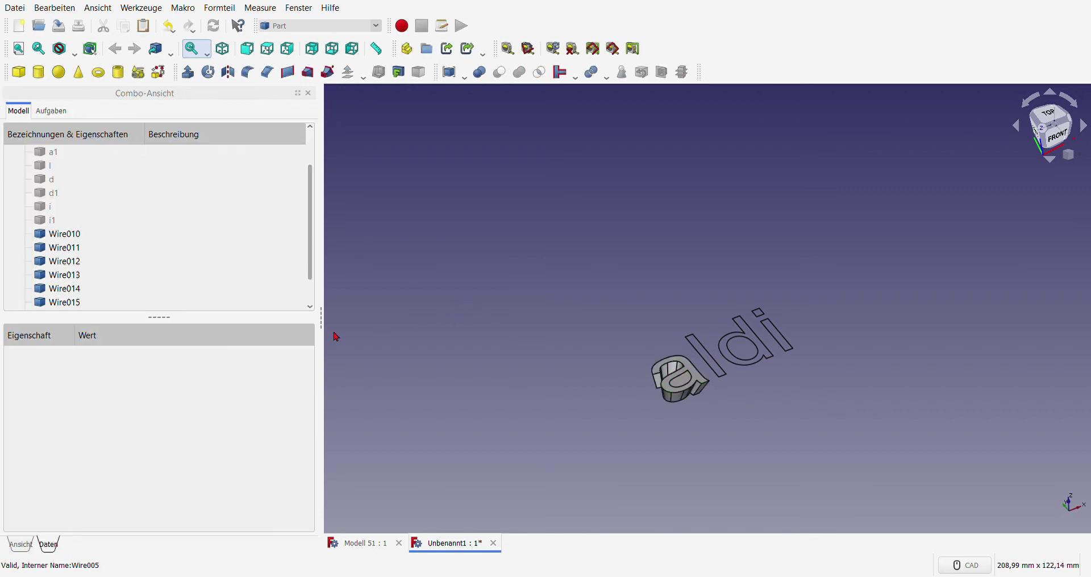
pyautogui.scroll(-1, 104, 286)
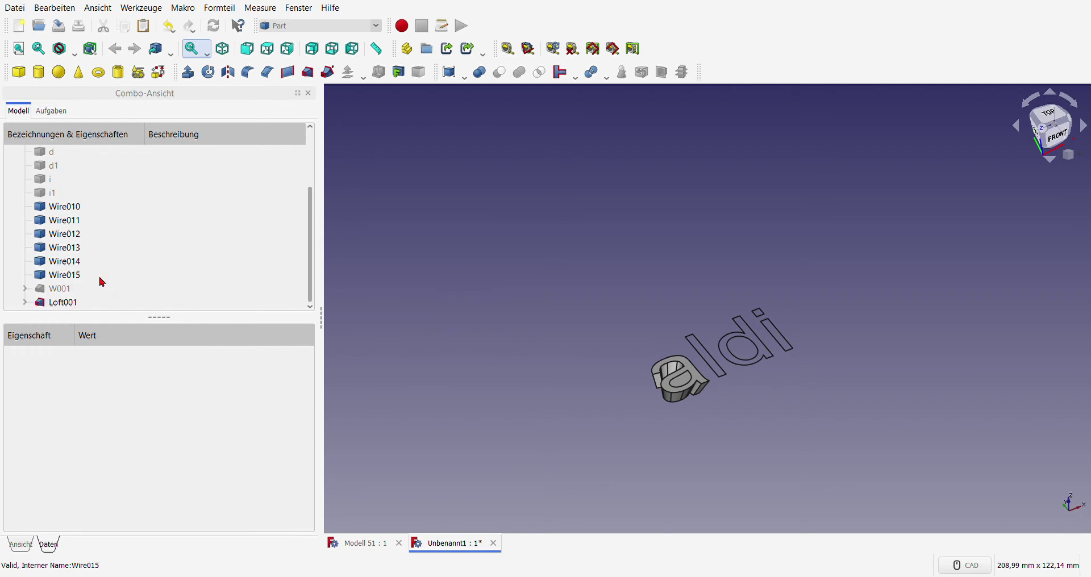
pyautogui.click(25, 302)
pyautogui.scroll(-1, 126, 290)
pyautogui.click(70, 288)
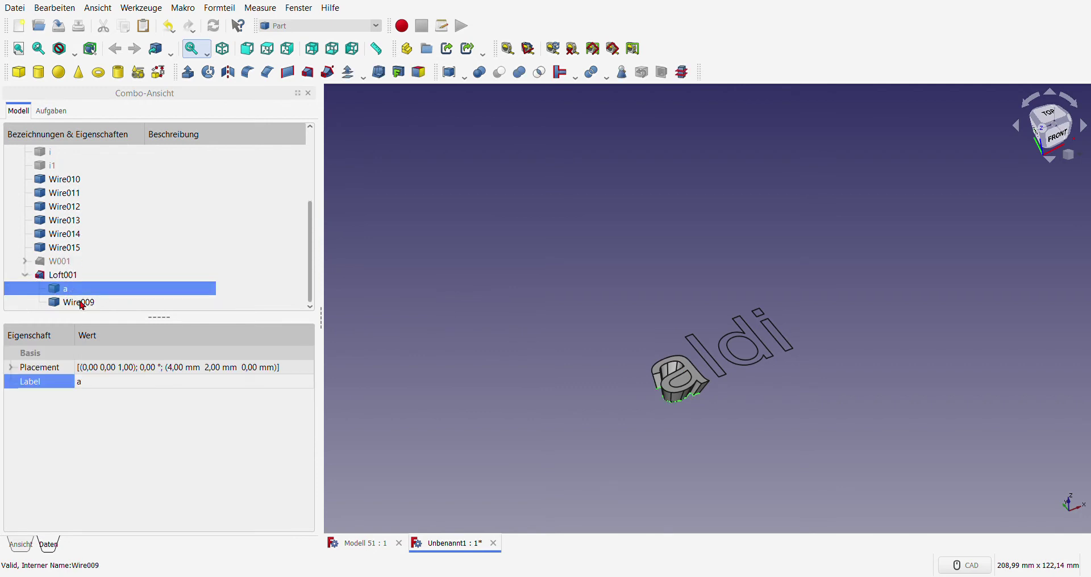
pyautogui.keyDown('ctrl'); pyautogui.click(83, 304); pyautogui.keyUp('ctrl')
pyautogui.press('space')
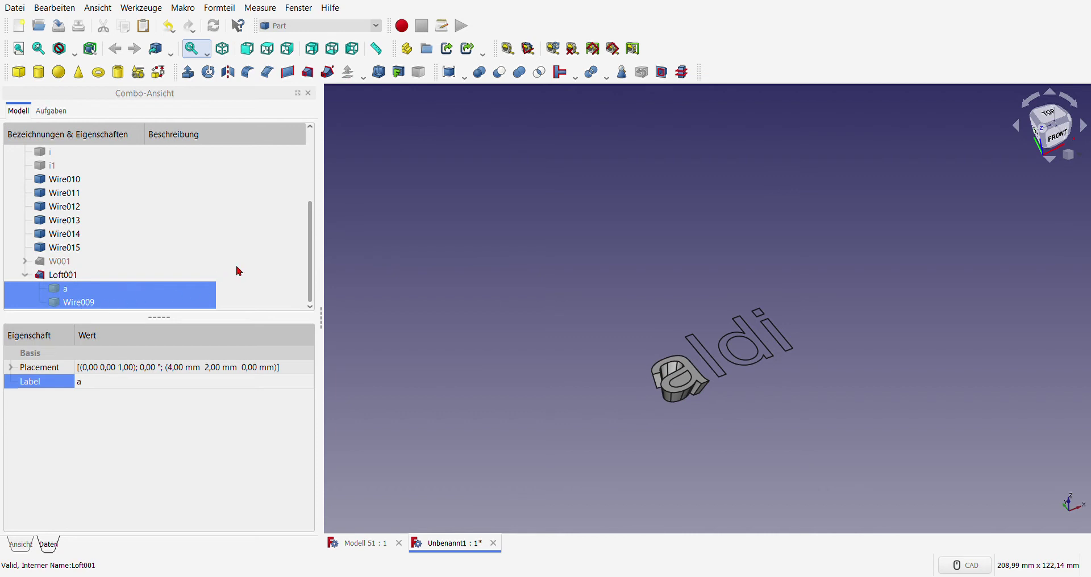
pyautogui.click(250, 268)
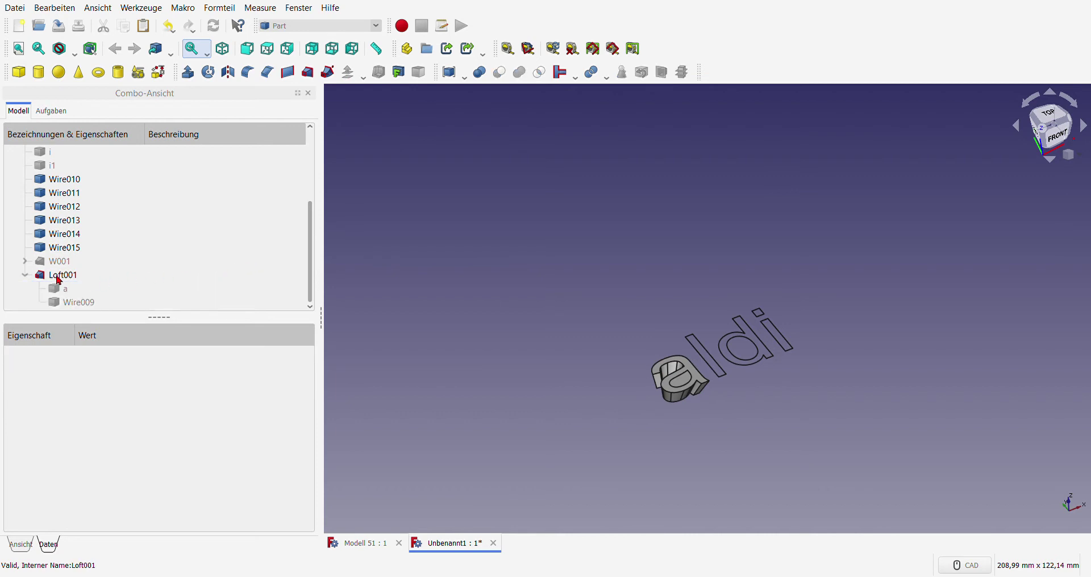
# Step: Relabel Loft001 to a002 and reselect it in the tree
pyautogui.click(60, 278)
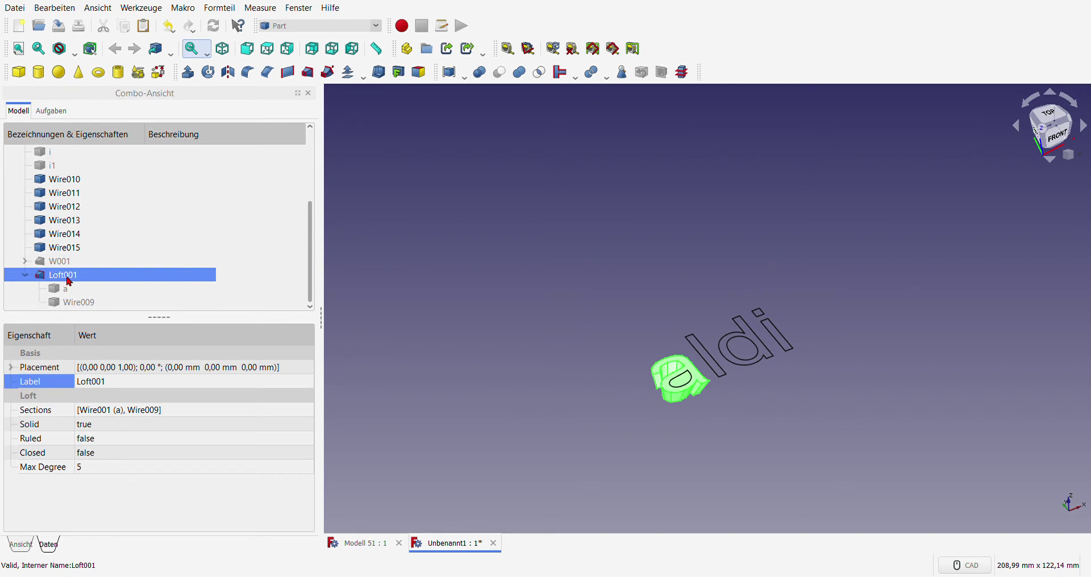
pyautogui.click(108, 381)
pyautogui.write('a')
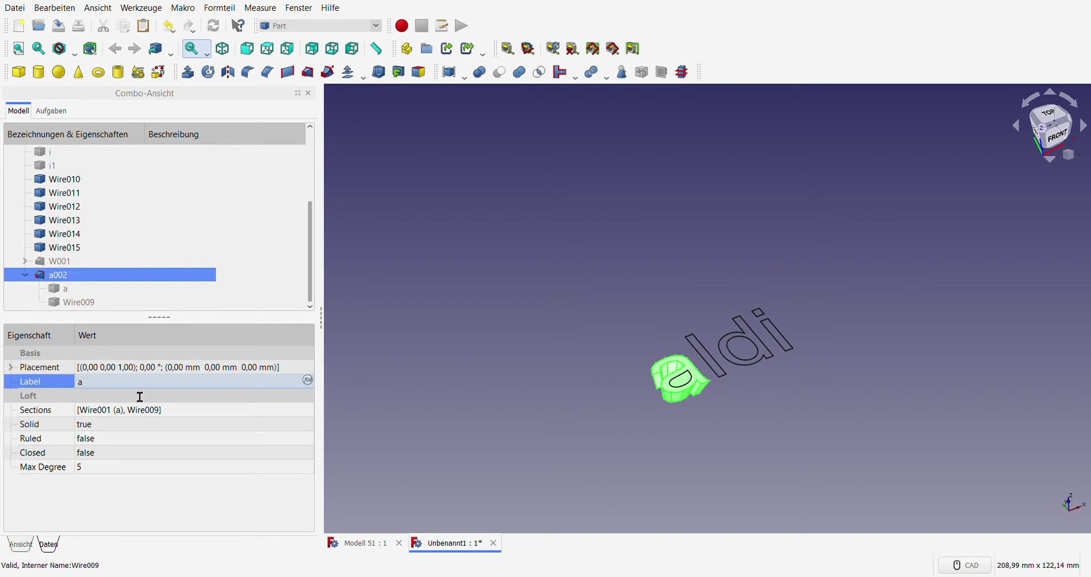
pyautogui.click(236, 279)
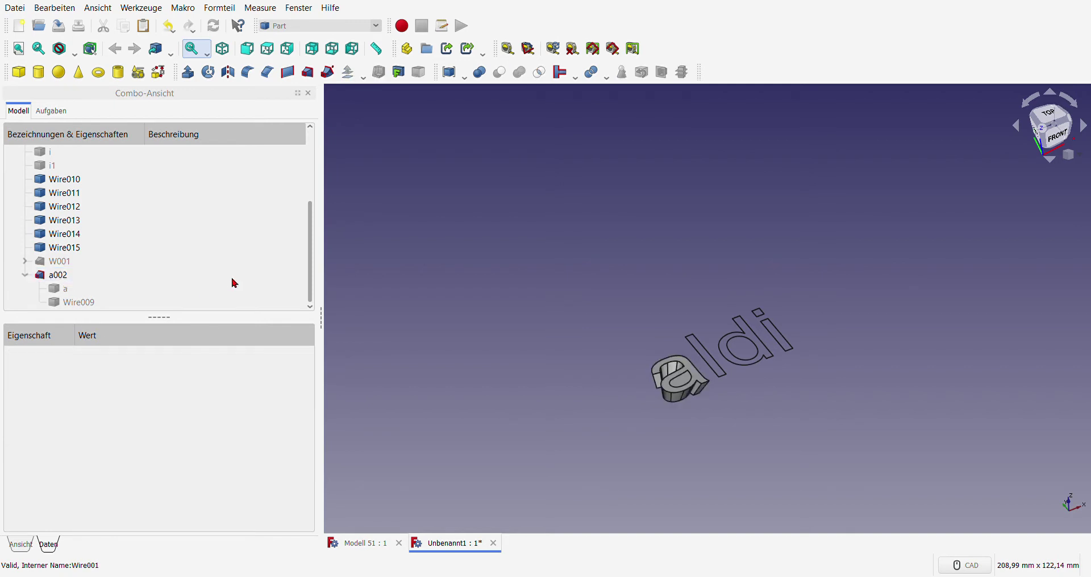
pyautogui.click(25, 275)
pyautogui.click(61, 304)
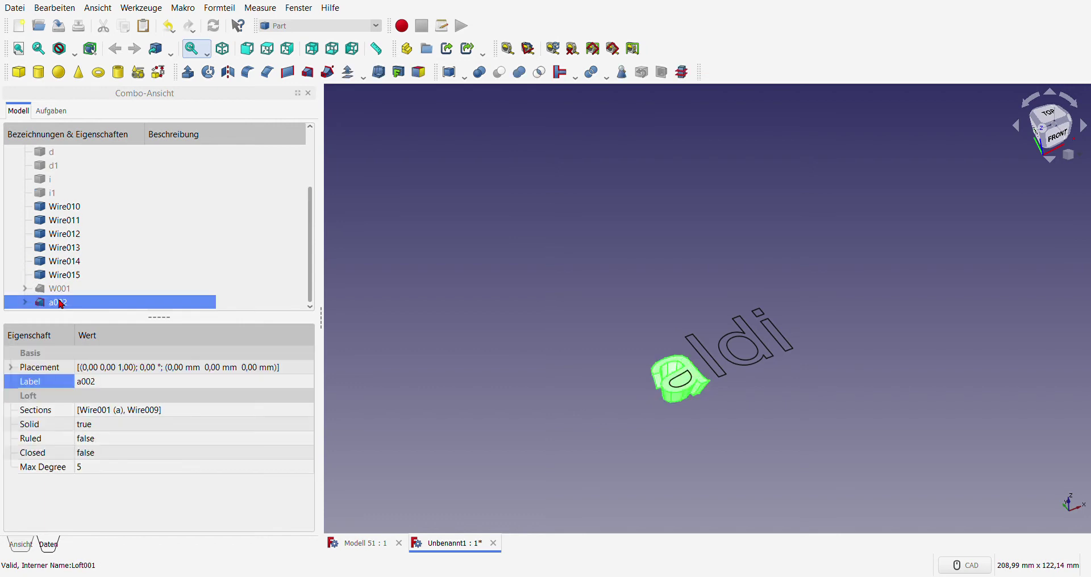
# Step: Hide the a002 loft and make the inner a1 outline visible
pyautogui.press('space')
pyautogui.click(183, 287)
pyautogui.scroll(2, 80, 217)
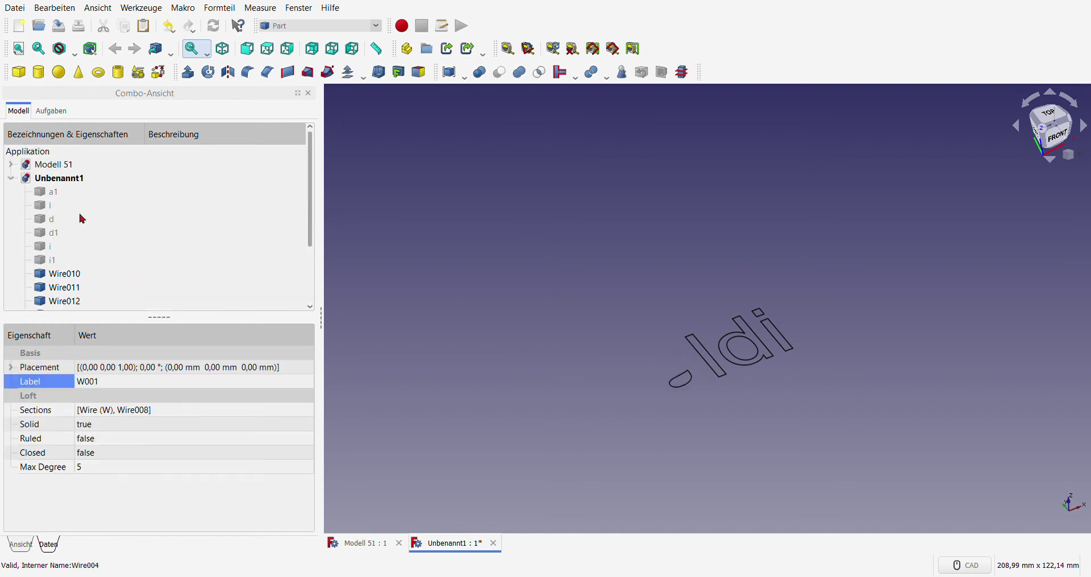
pyautogui.click(54, 193)
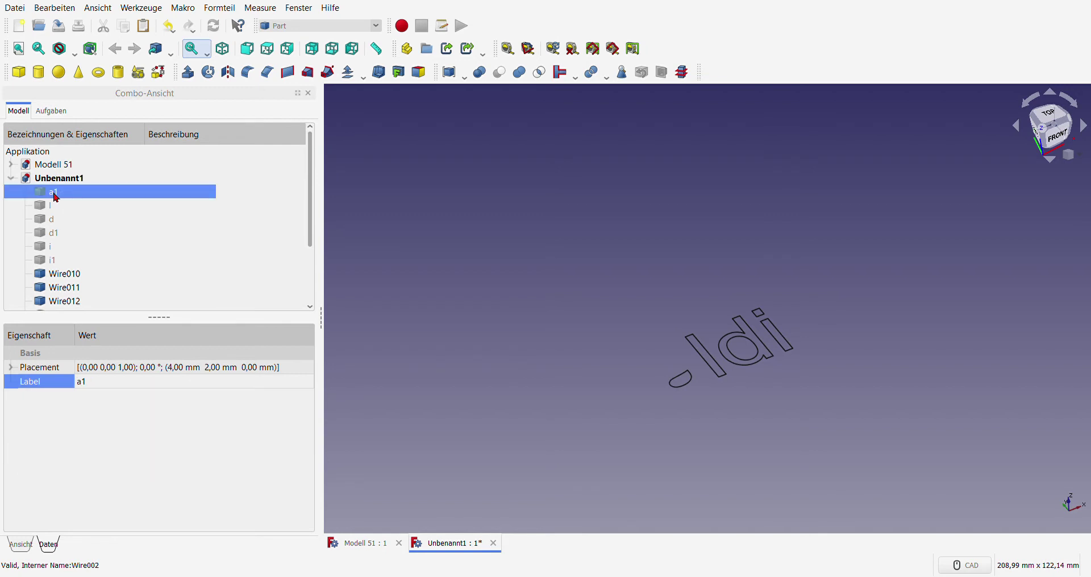
pyautogui.press('space')
pyautogui.click(172, 259)
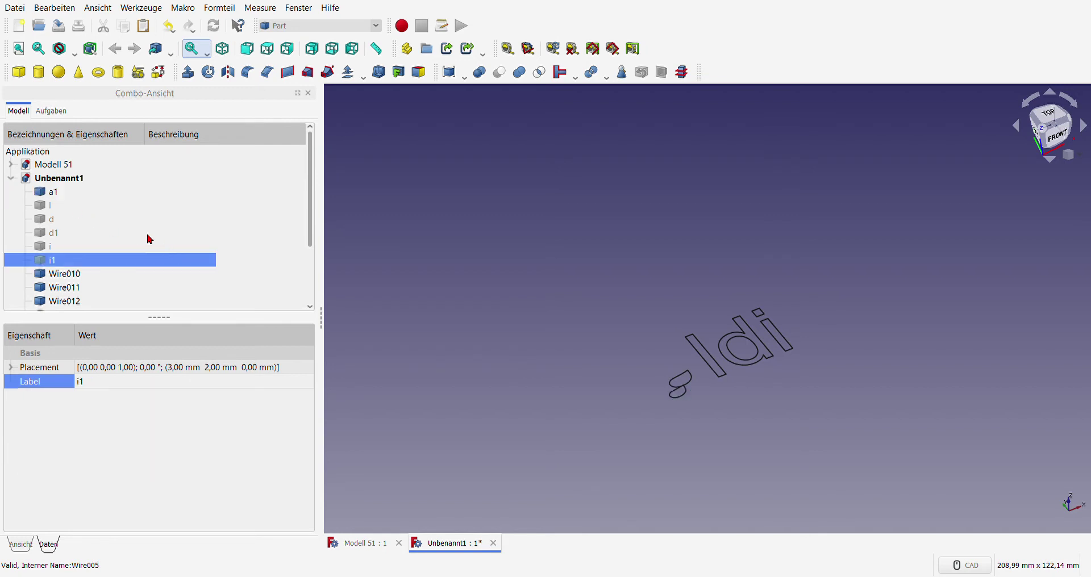
pyautogui.click(56, 193)
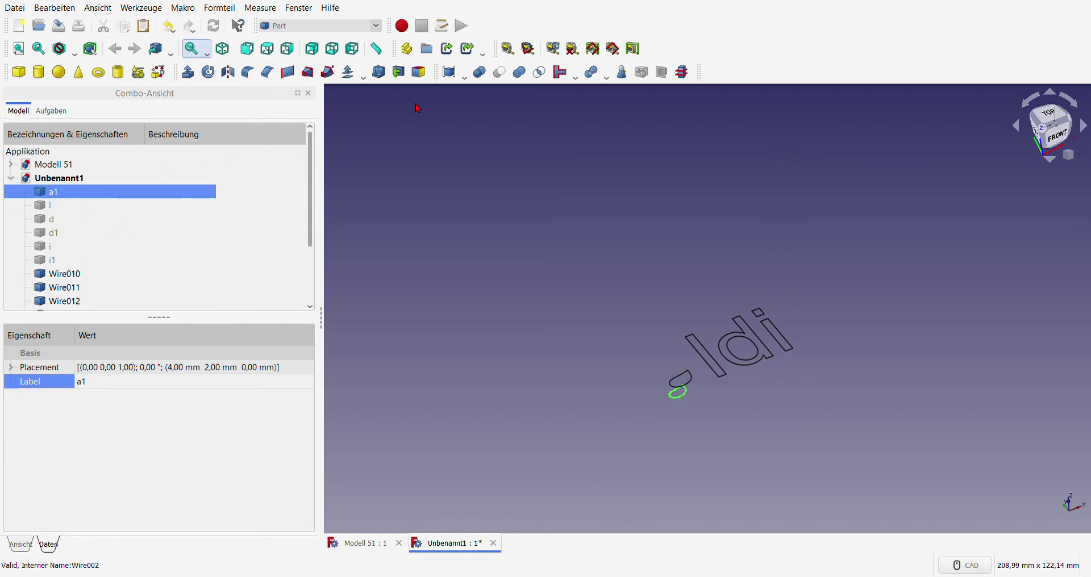
# Step: Loft the a1 outline and Wire010 into a solid
pyautogui.click(307, 72)
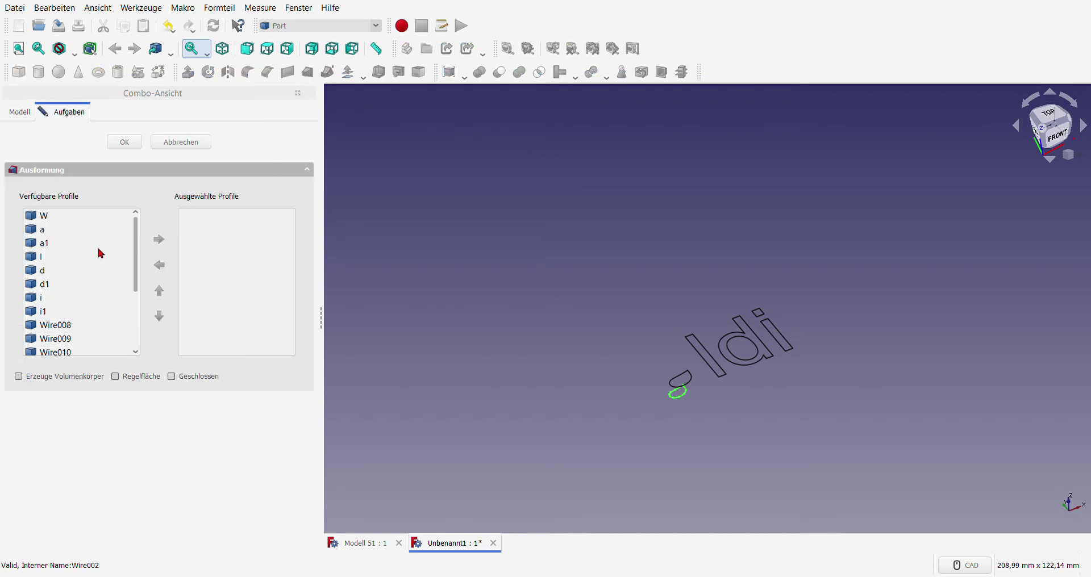
pyautogui.click(45, 245)
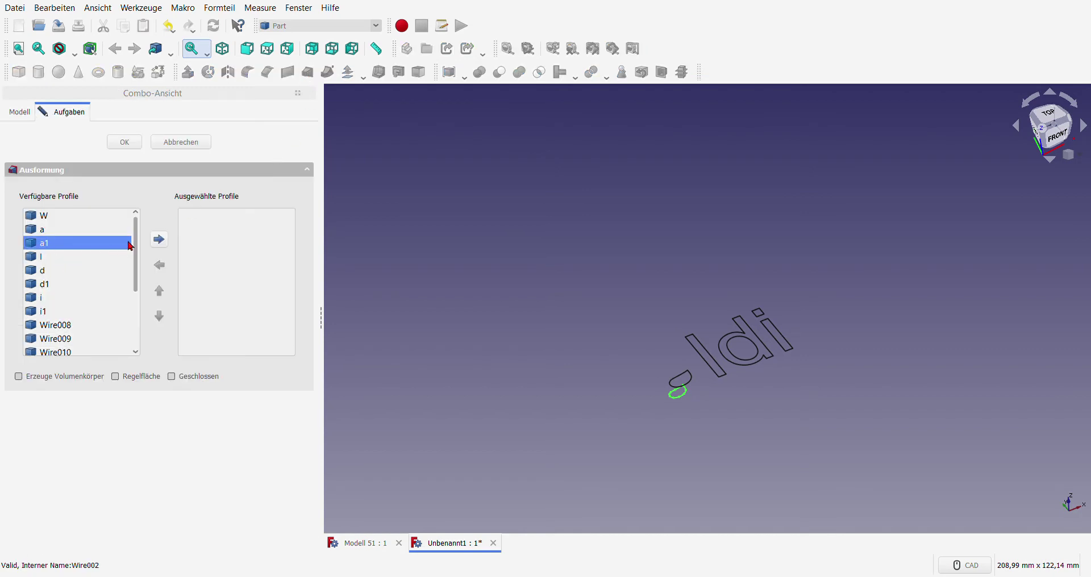
pyautogui.scroll(-1, 81, 295)
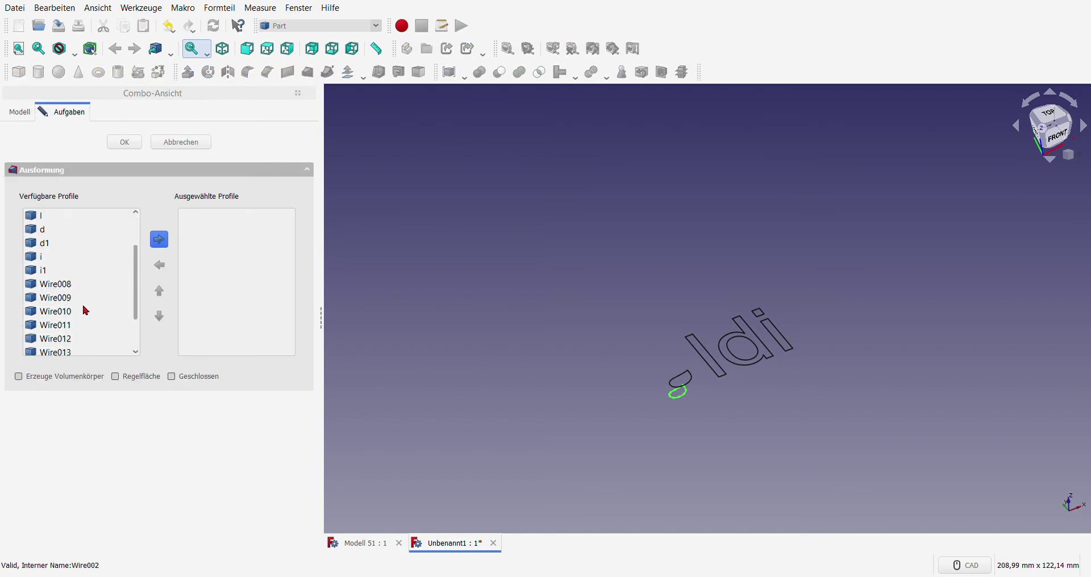
pyautogui.click(66, 313)
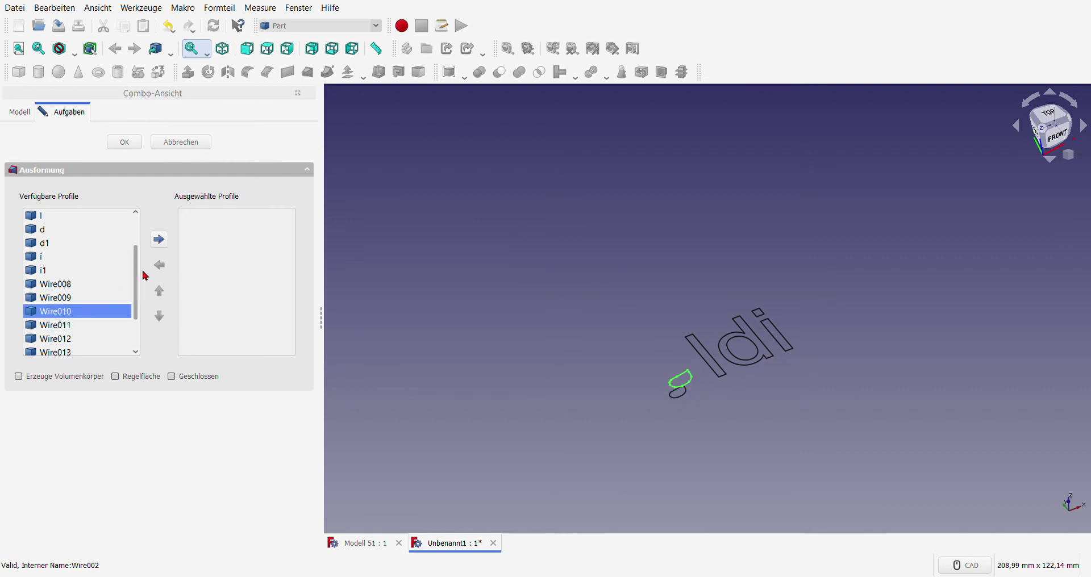
pyautogui.scroll(1, 74, 257)
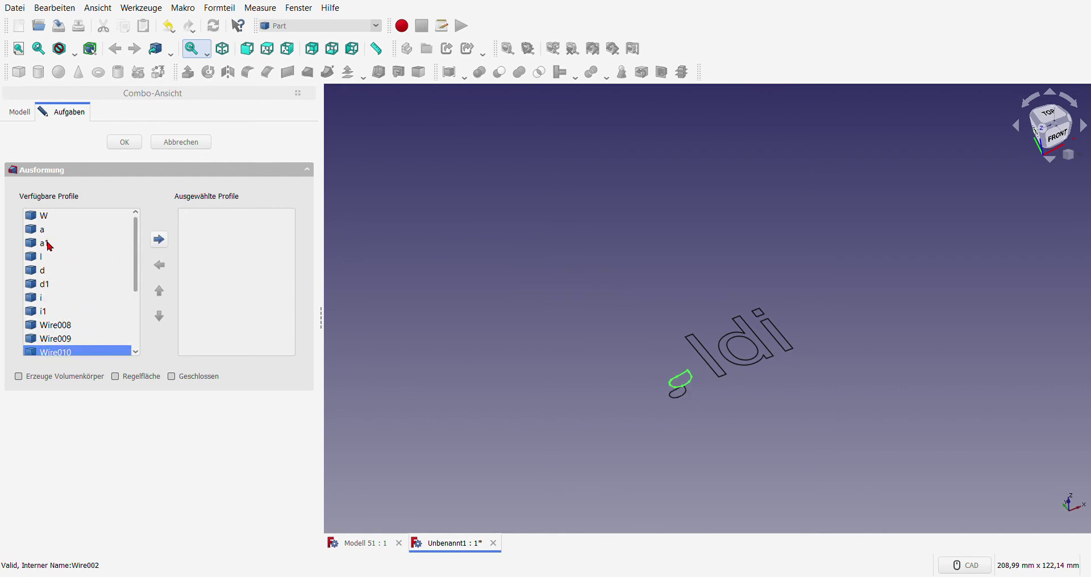
pyautogui.click(48, 243)
pyautogui.click(160, 239)
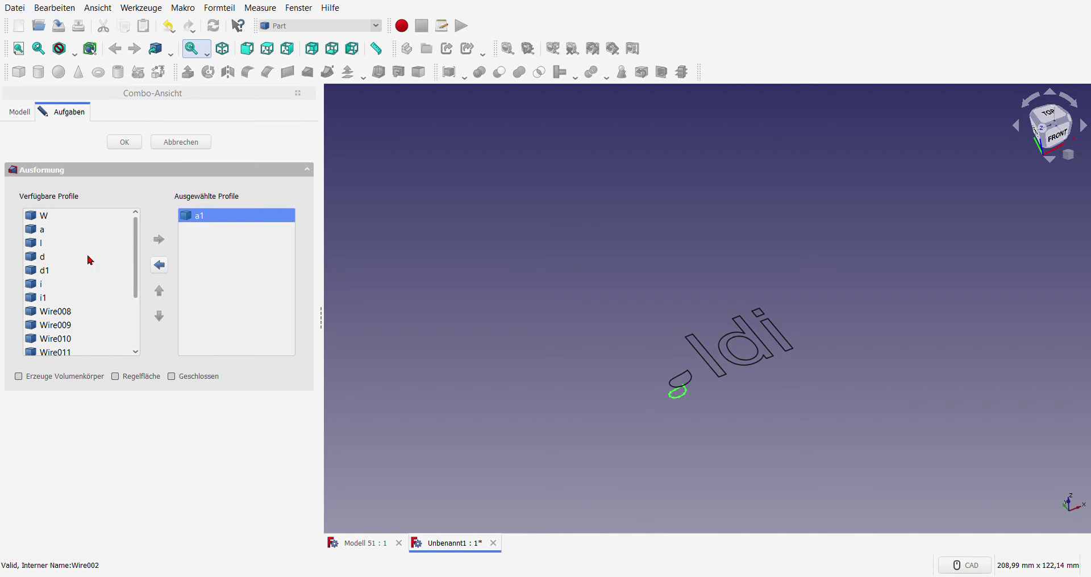
pyautogui.scroll(-1, 48, 255)
pyautogui.scroll(-1, 63, 296)
pyautogui.click(65, 276)
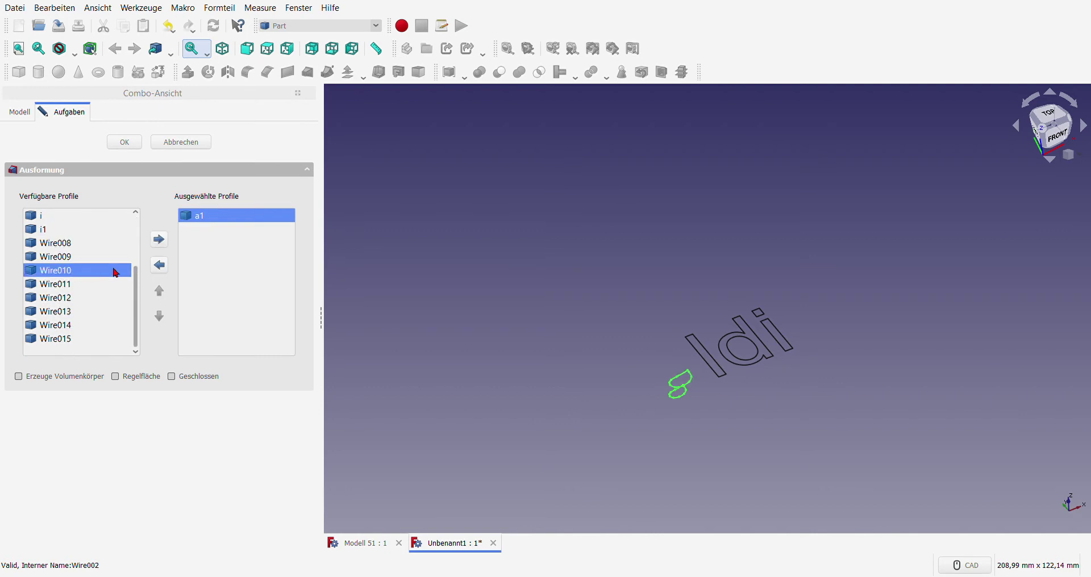
pyautogui.click(161, 241)
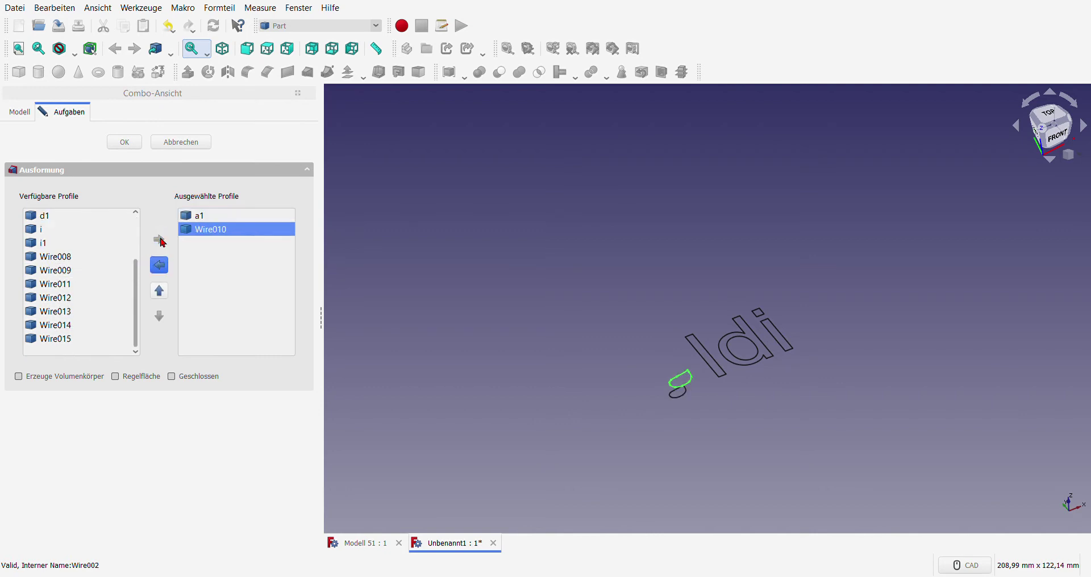
pyautogui.click(18, 376)
pyautogui.click(126, 145)
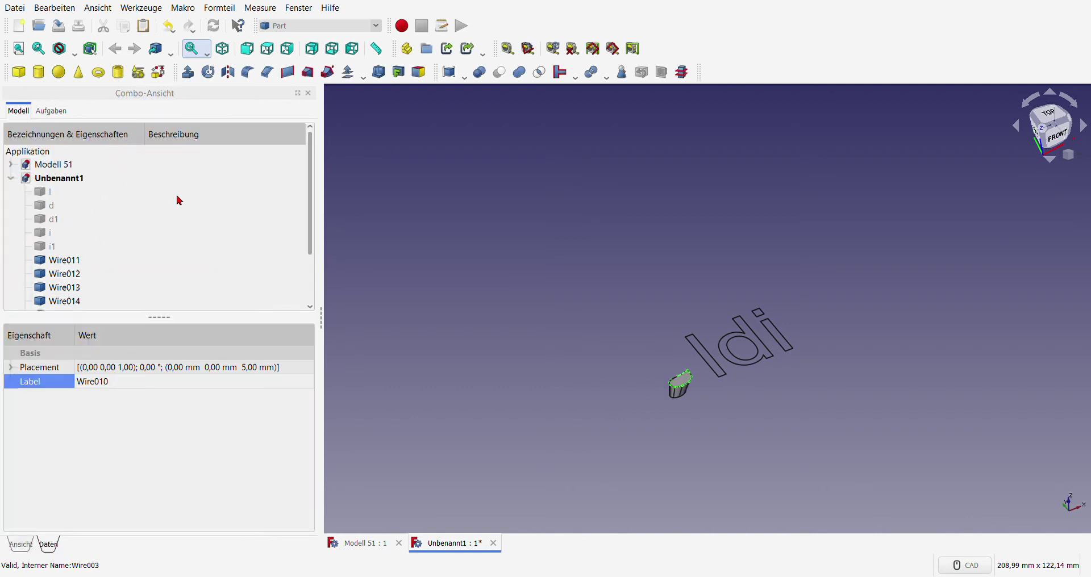
# Step: Expand Loft002 to confirm its sections are a1 and Wire010
pyautogui.click(189, 277)
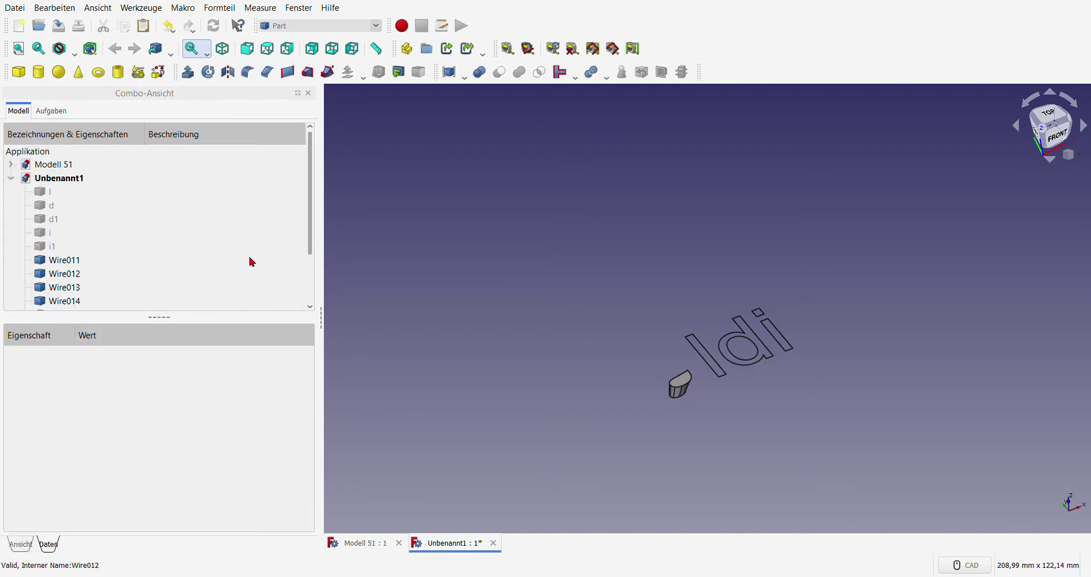
pyautogui.scroll(-1, 245, 263)
pyautogui.click(25, 302)
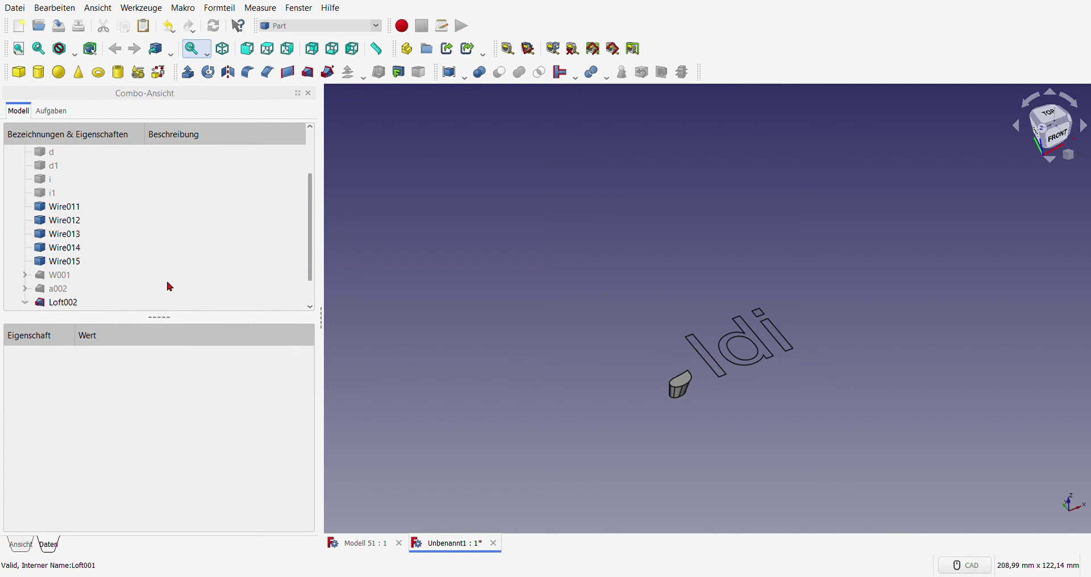
pyautogui.scroll(-1, 171, 284)
pyautogui.click(79, 291)
pyautogui.keyDown('ctrl'); pyautogui.click(92, 306); pyautogui.keyUp('ctrl')
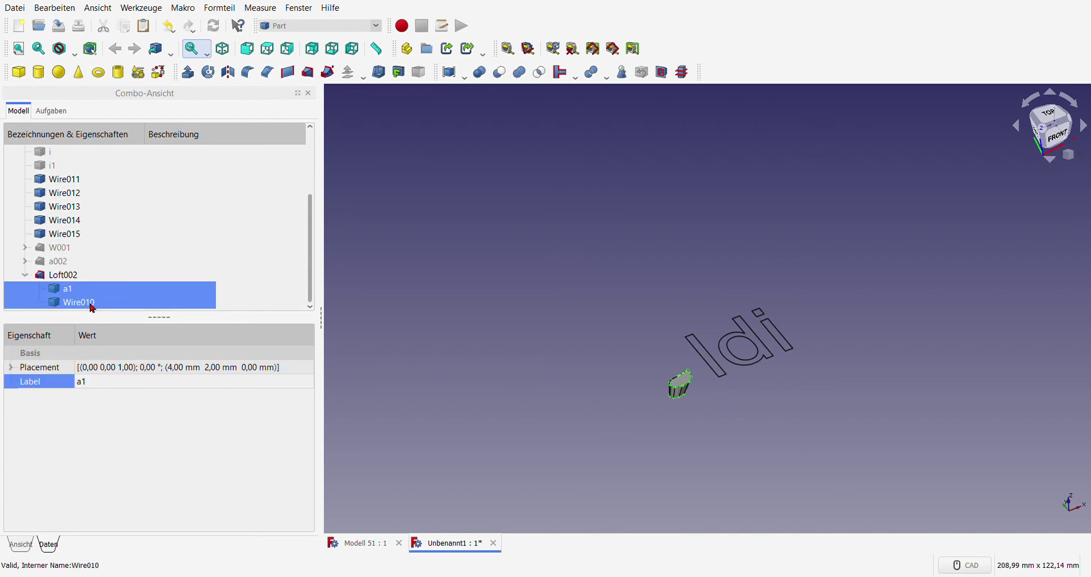
pyautogui.click(271, 266)
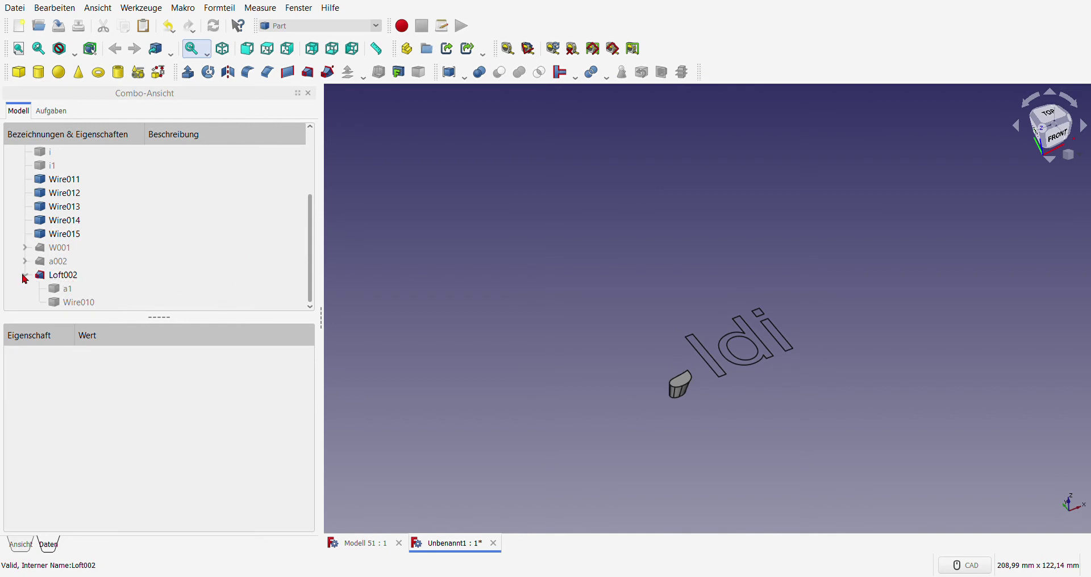
# Step: Collapse Loft002 and make the outer a002 loft visible again
pyautogui.click(25, 275)
pyautogui.click(65, 307)
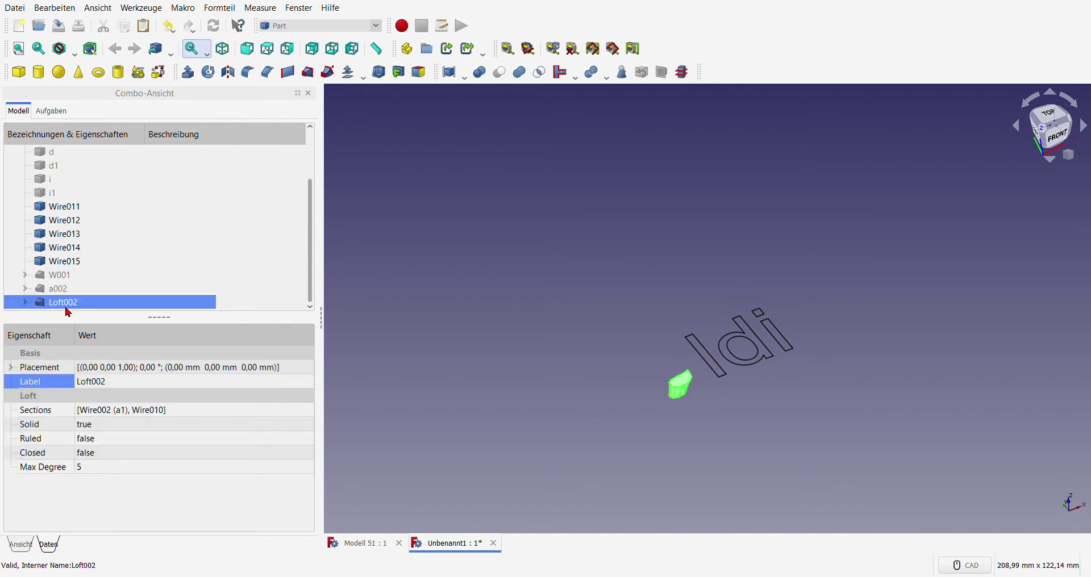
pyautogui.click(63, 293)
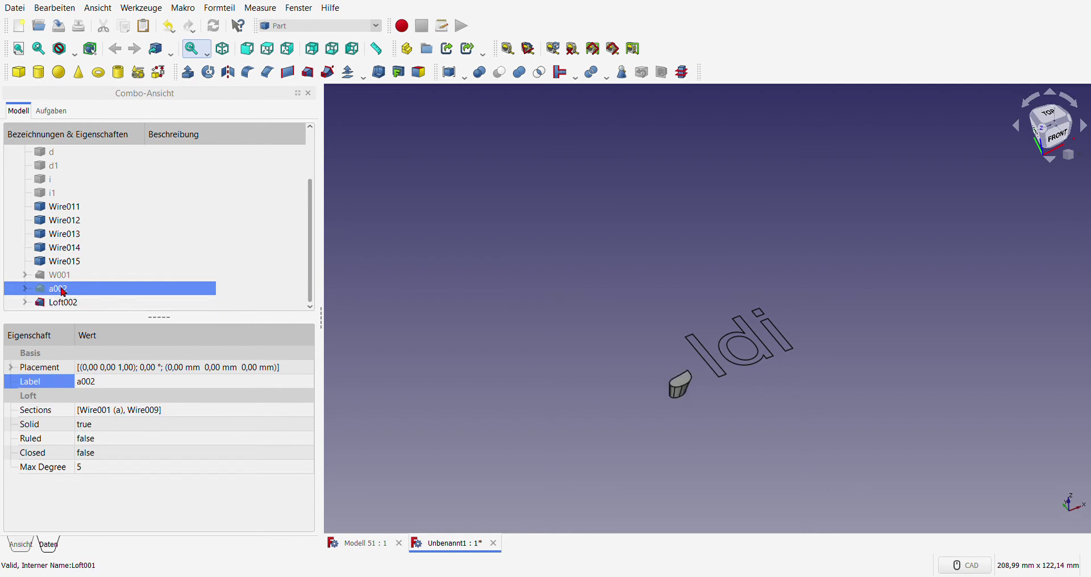
pyautogui.press('space')
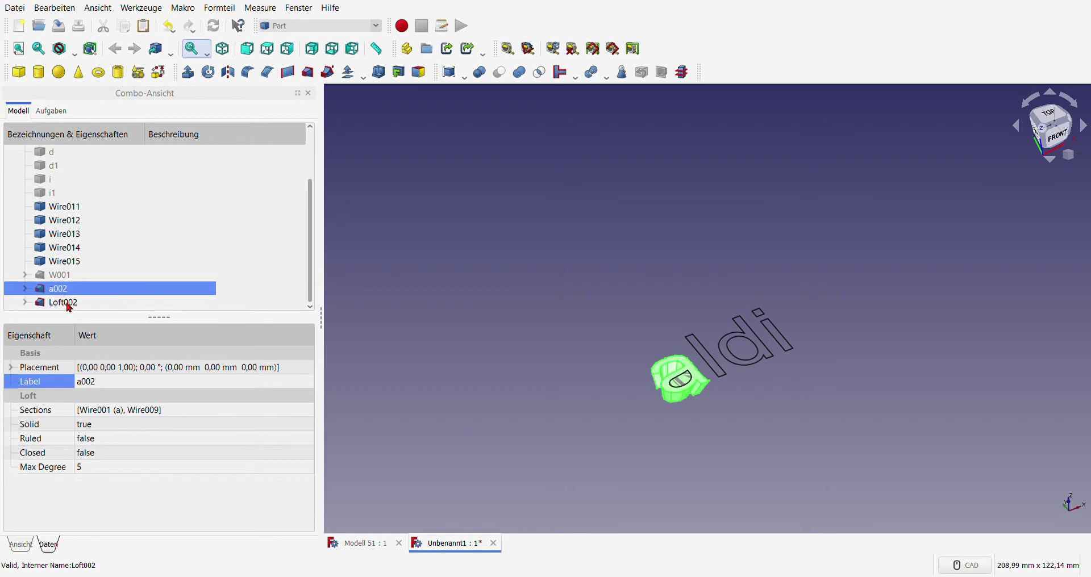
# Step: Cut Loft002 out of a002 and label the Cut result a003
pyautogui.keyDown('ctrl'); pyautogui.click(67, 305); pyautogui.keyUp('ctrl')
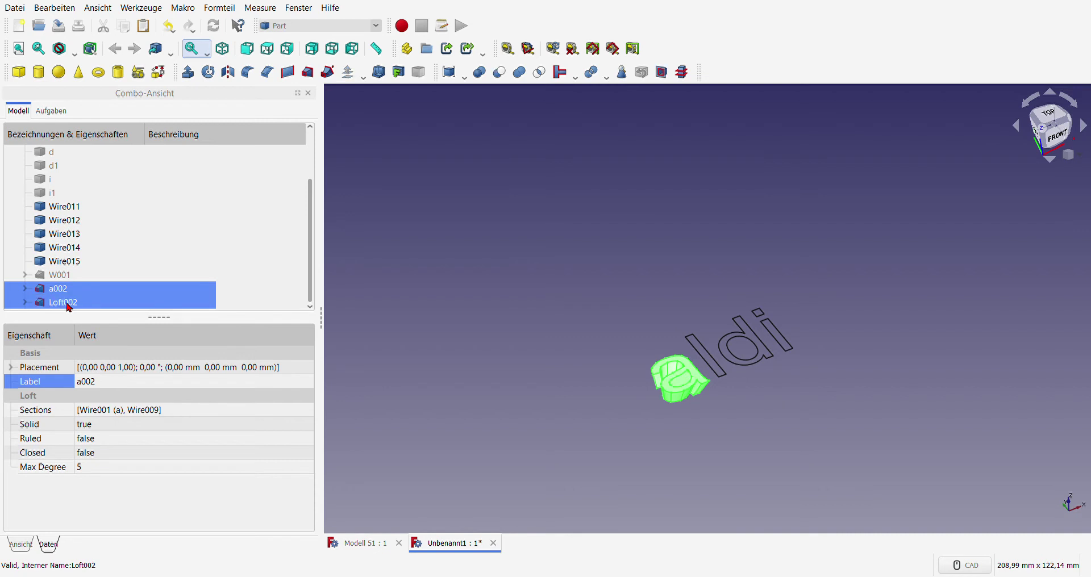
pyautogui.click(499, 73)
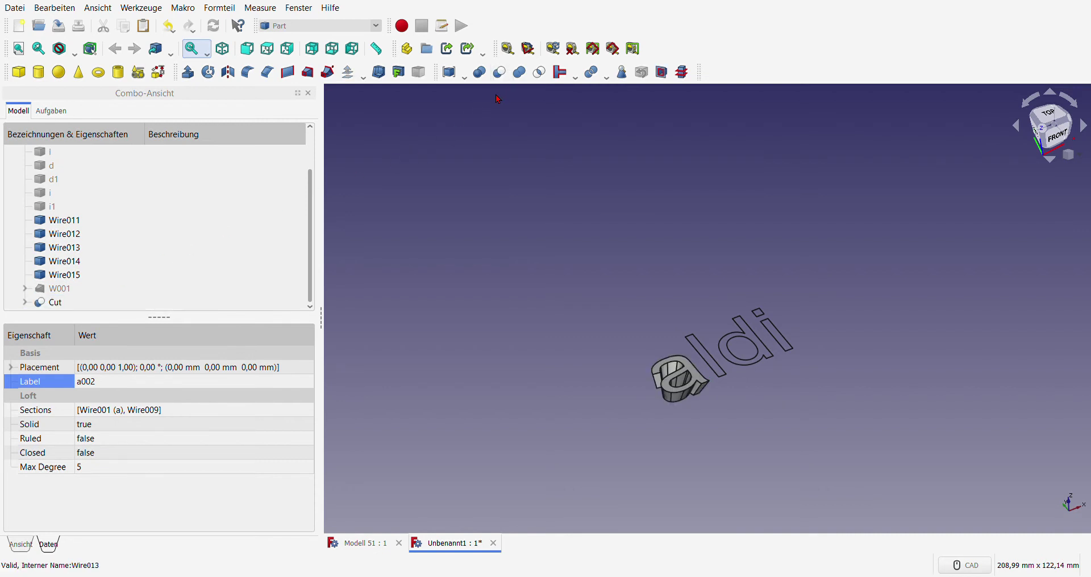
pyautogui.click(55, 303)
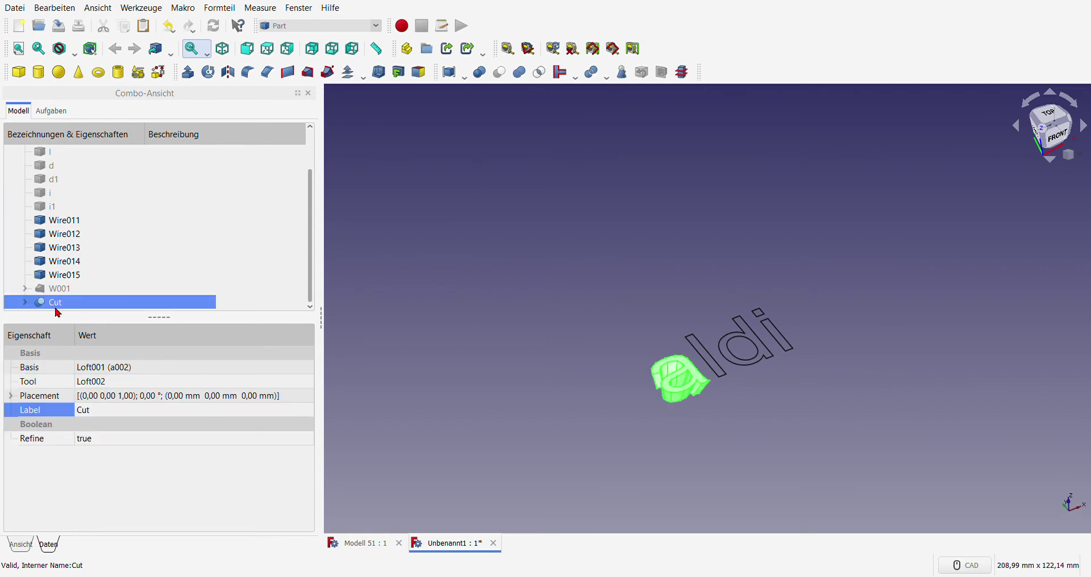
pyautogui.click(108, 418)
pyautogui.write('a003')
pyautogui.press('Return')
pyautogui.click(263, 287)
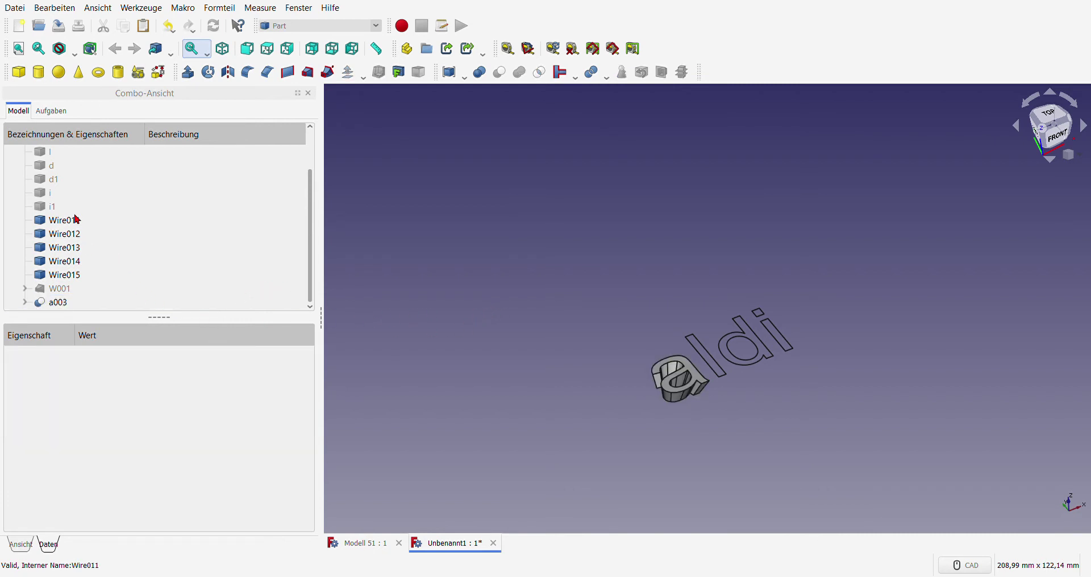
# Step: Toggle the a003 solid off and back on and show the W001 loft
pyautogui.scroll(1, 141, 231)
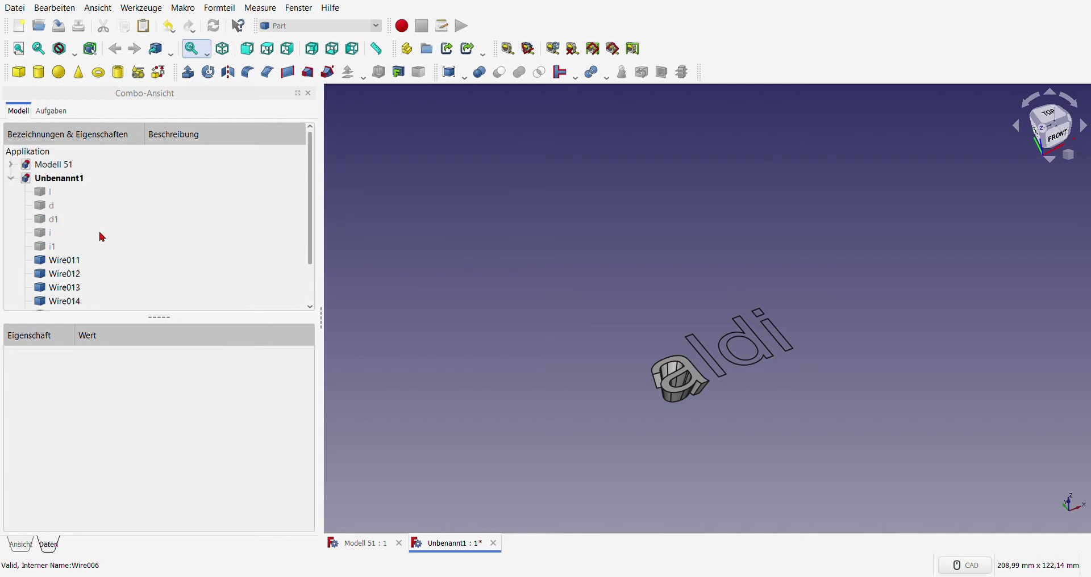
pyautogui.click(52, 195)
pyautogui.scroll(-1, 71, 250)
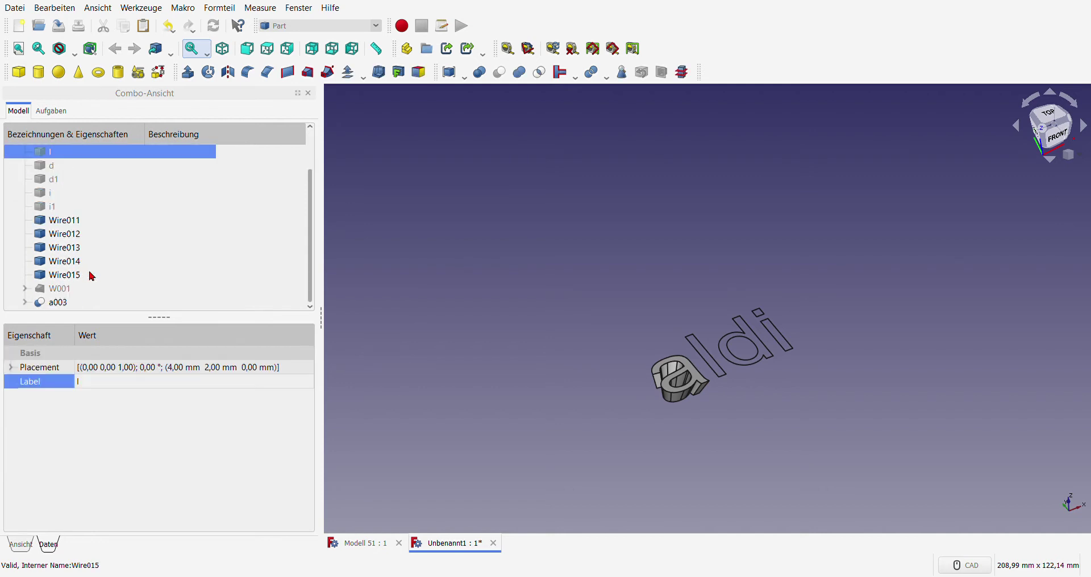
pyautogui.click(85, 305)
pyautogui.press('space')
pyautogui.click(203, 279)
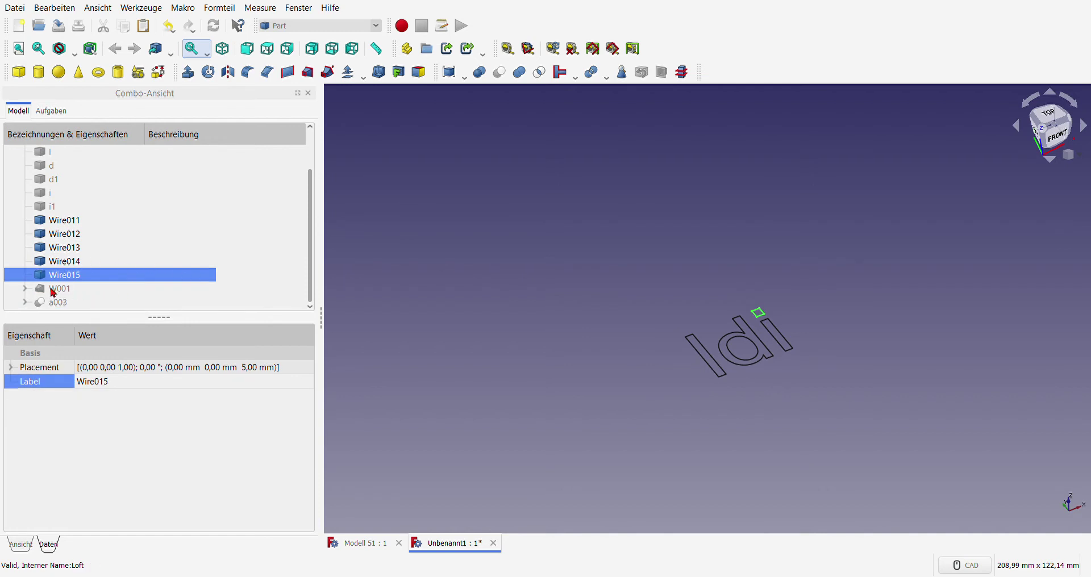
pyautogui.click(24, 289)
pyautogui.click(27, 288)
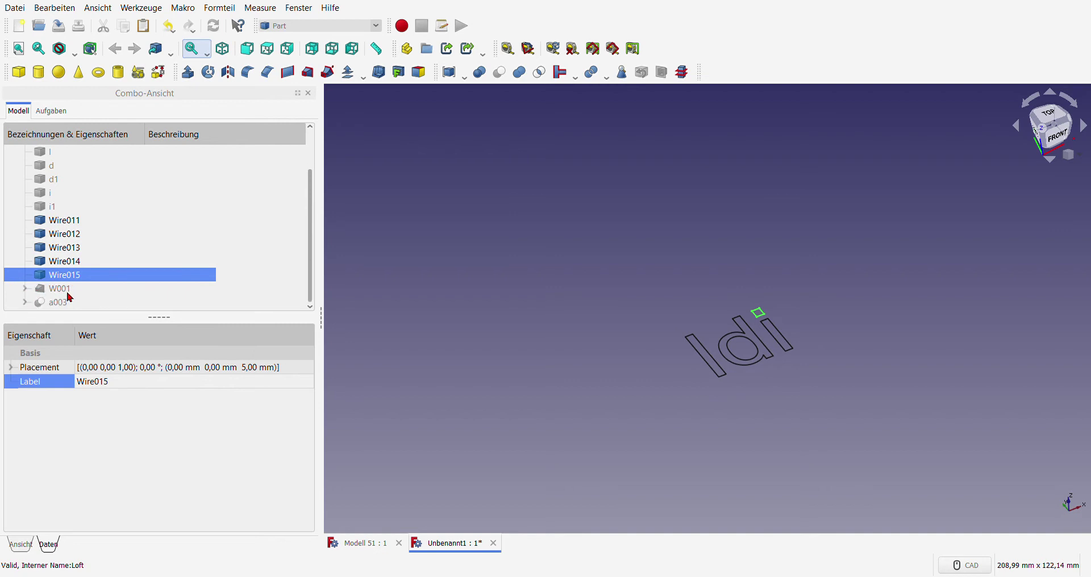
pyautogui.click(140, 292)
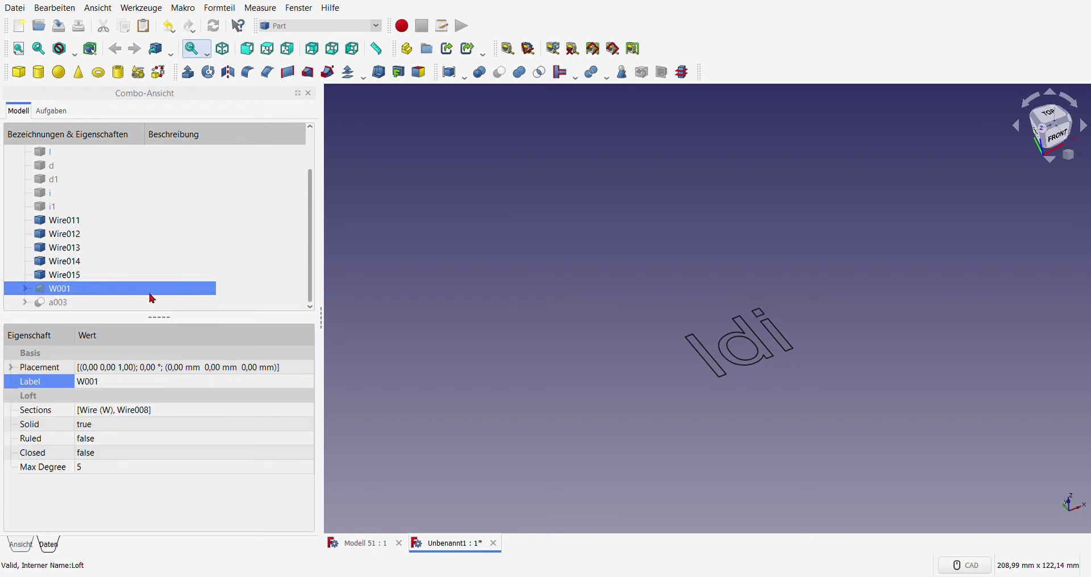
pyautogui.press('space')
pyautogui.click(72, 306)
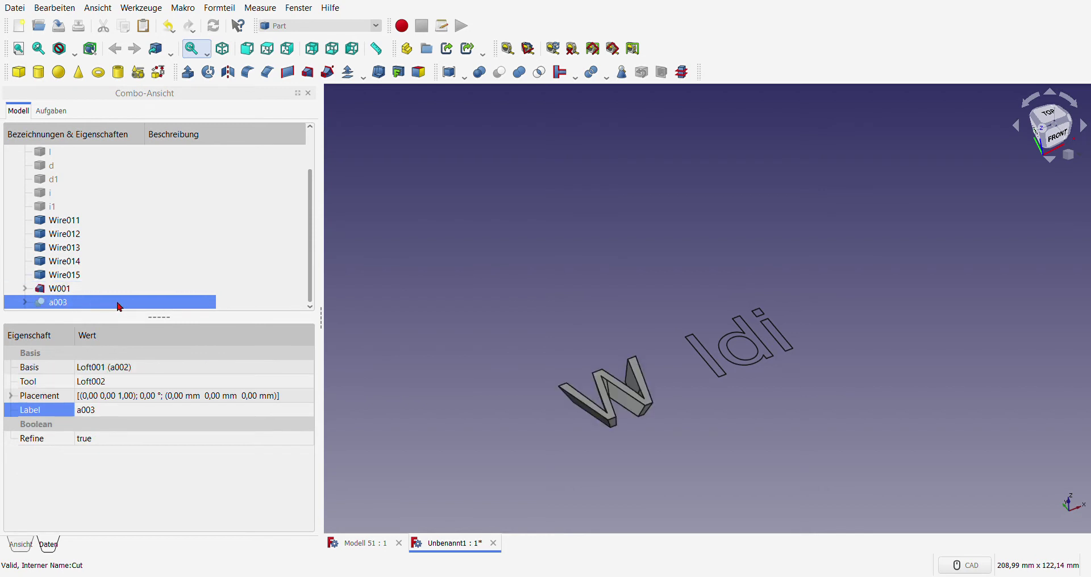
pyautogui.press('space')
pyautogui.click(397, 295)
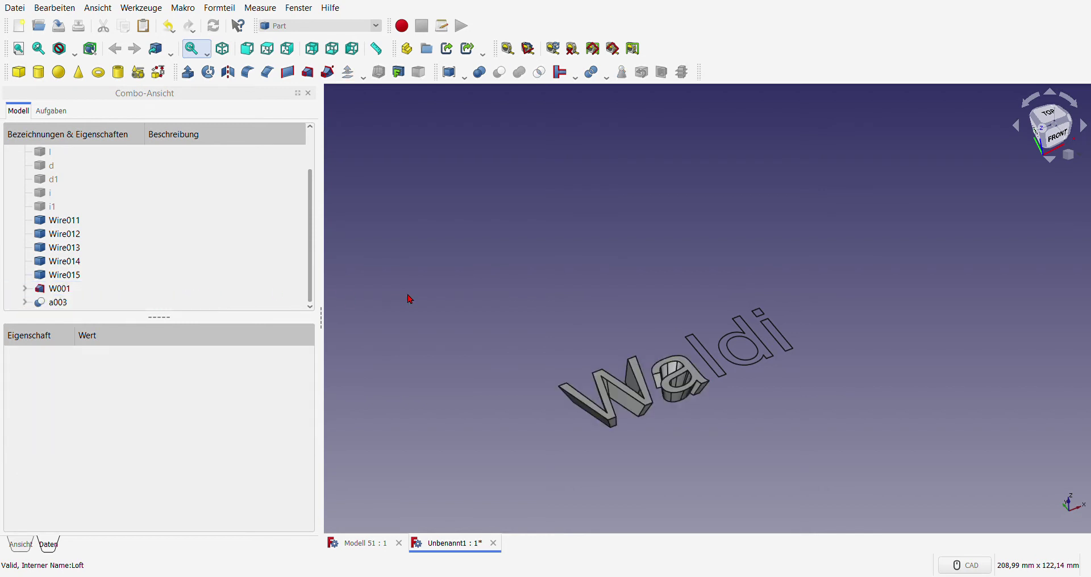
# Step: Make the outline wire of the l visible again
pyautogui.scroll(2, 74, 204)
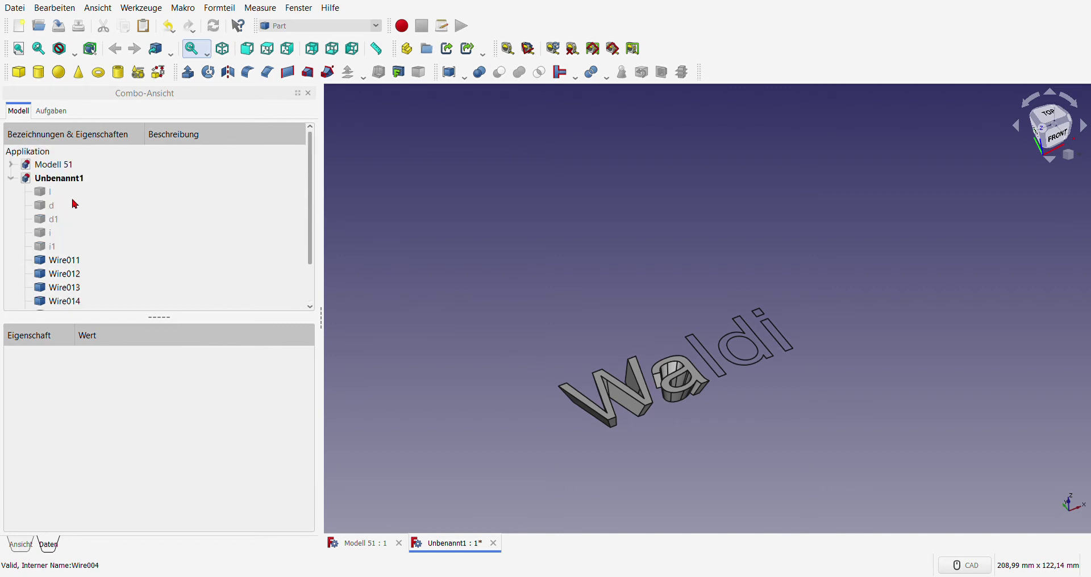
pyautogui.click(52, 196)
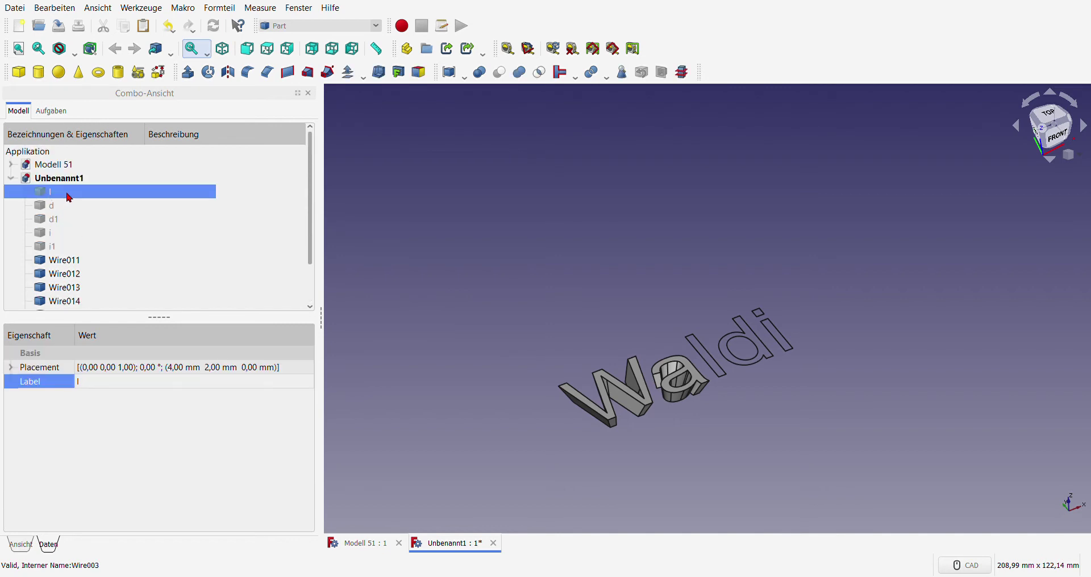
pyautogui.press('space')
pyautogui.click(418, 244)
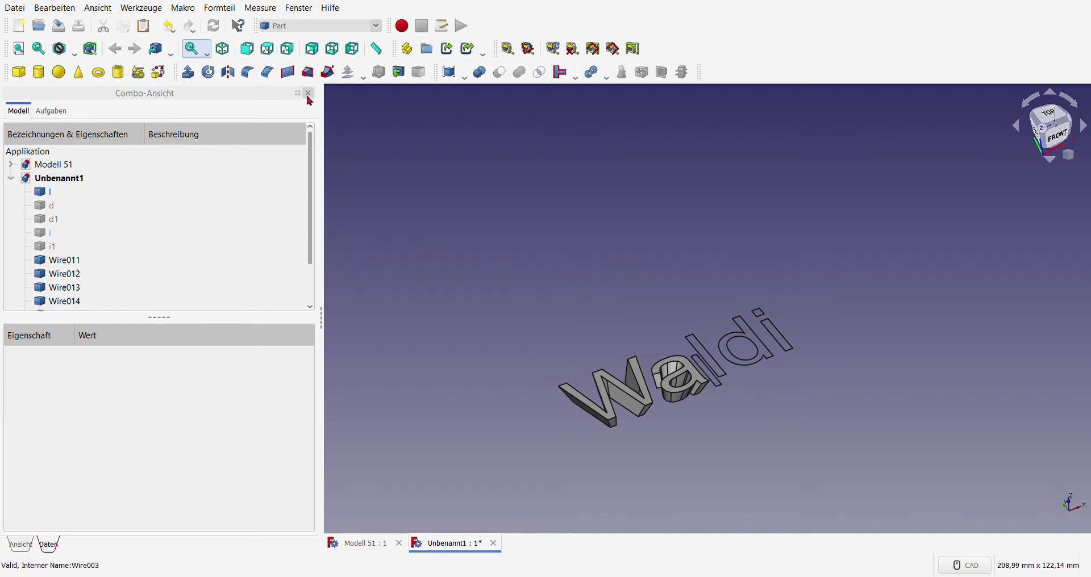
# Step: Loft the l outline and Wire011 into a solid Loft003
pyautogui.click(308, 72)
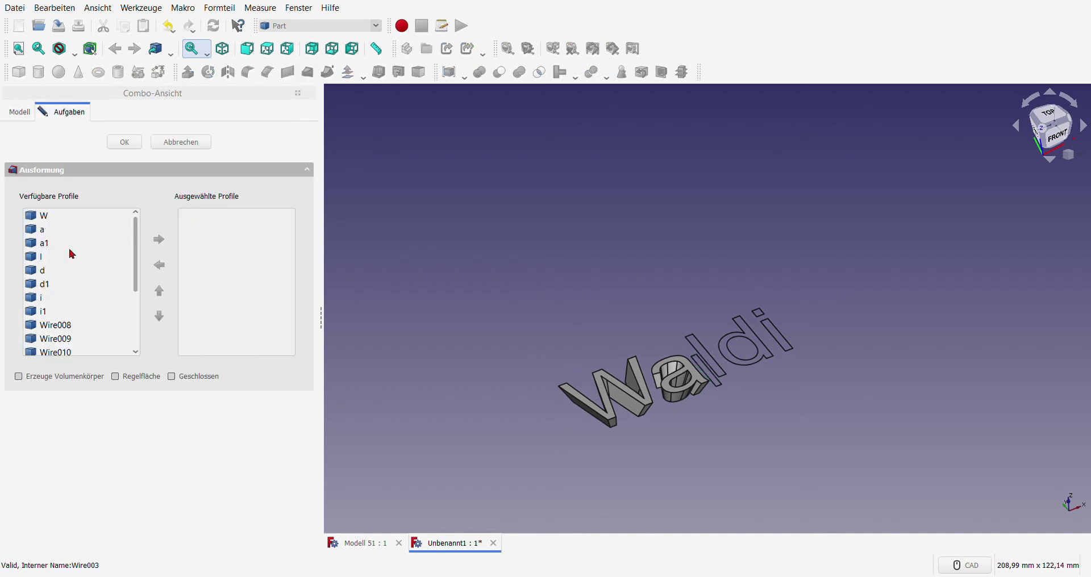
pyautogui.click(48, 258)
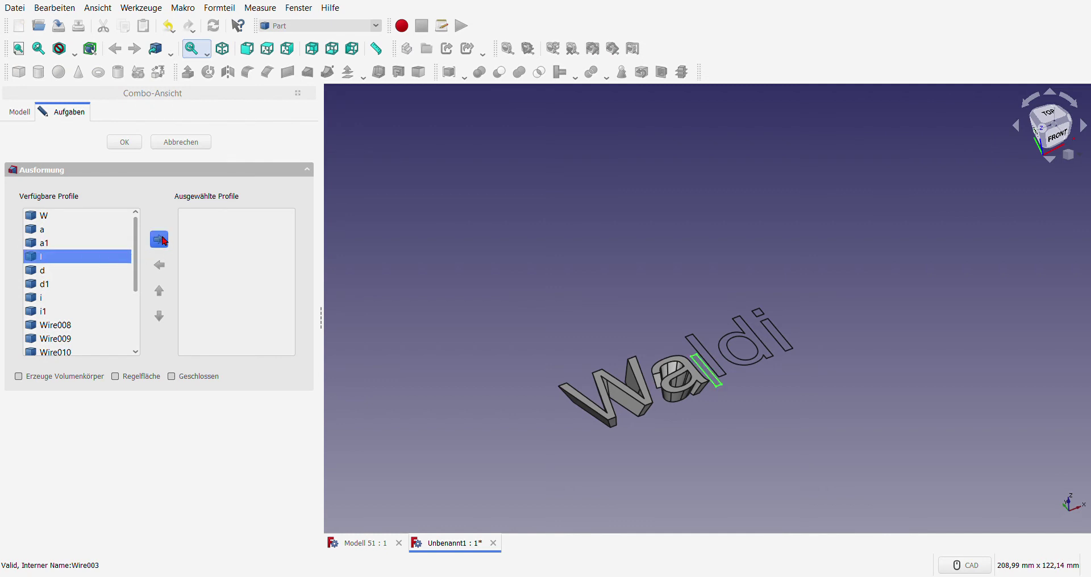
pyautogui.click(162, 241)
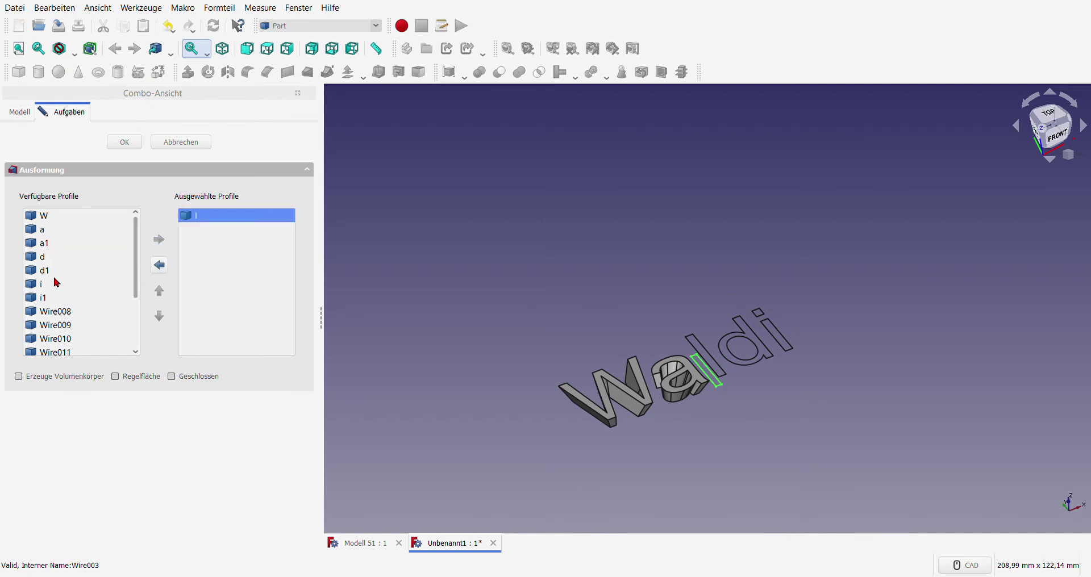
pyautogui.scroll(-1, 68, 310)
pyautogui.click(62, 329)
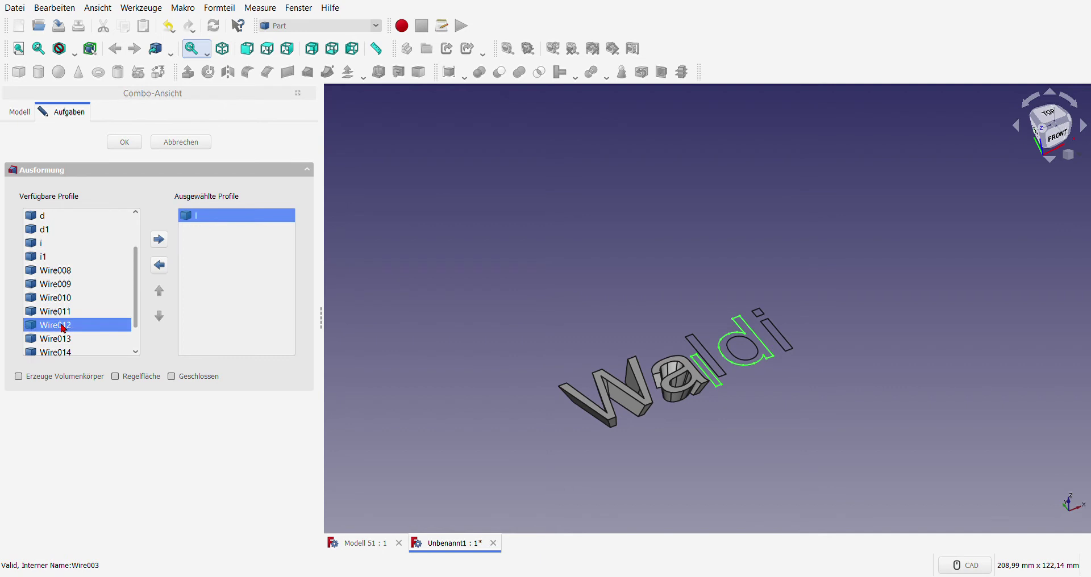
pyautogui.click(62, 312)
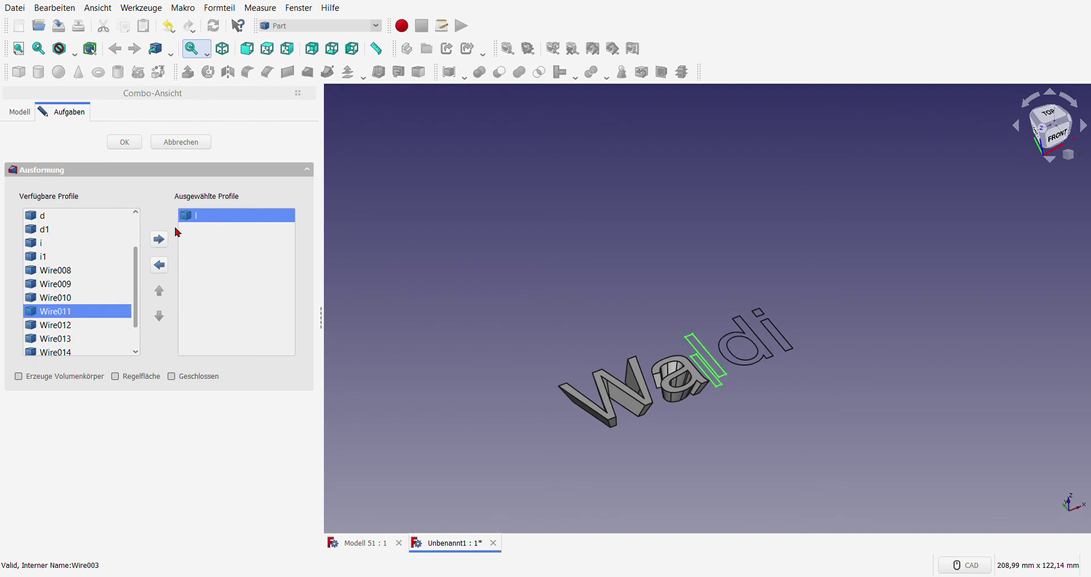
pyautogui.click(159, 240)
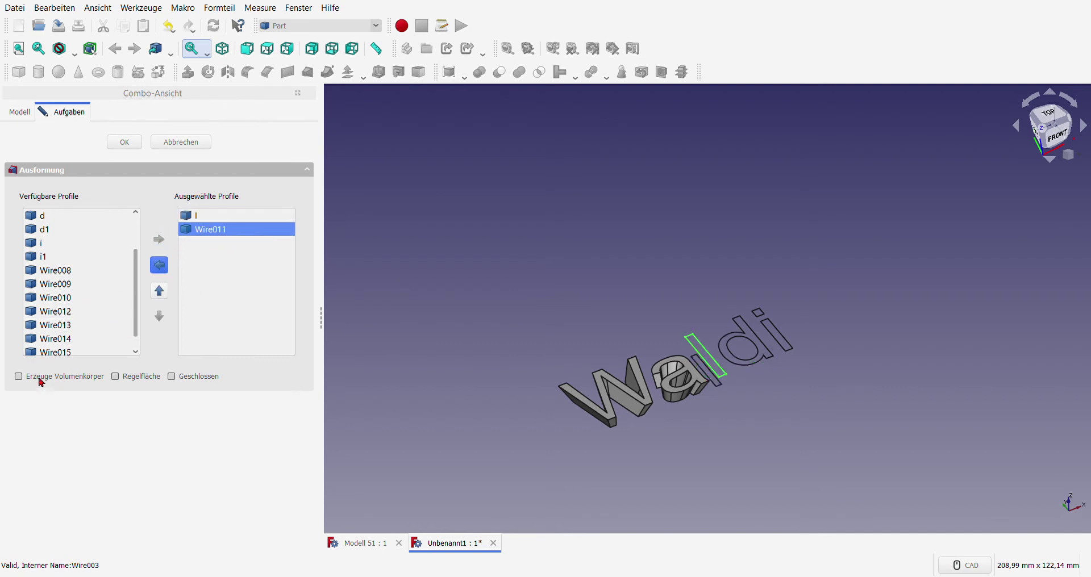
pyautogui.click(19, 376)
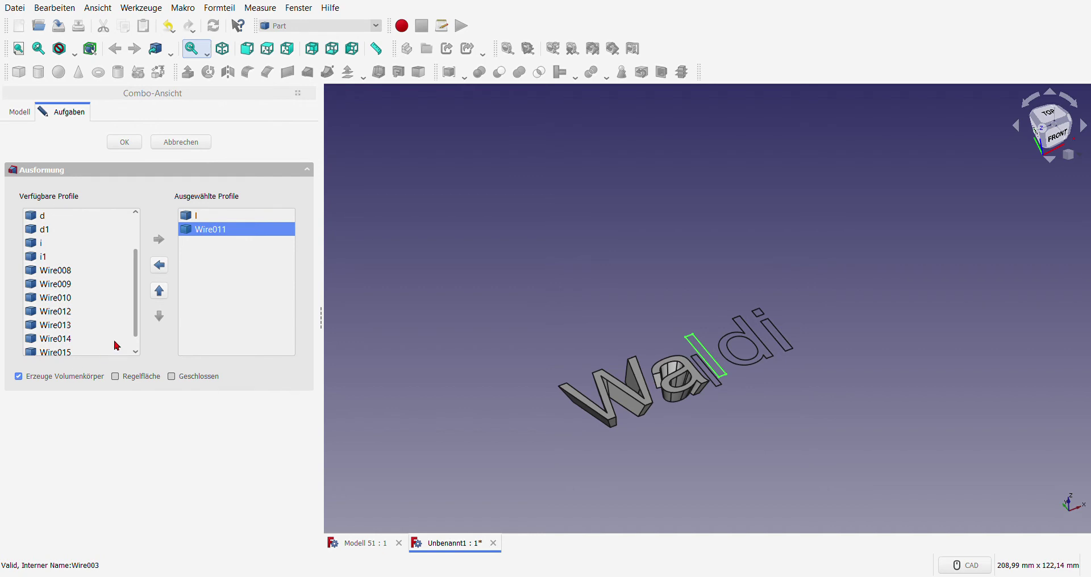
pyautogui.click(128, 143)
# Step: Hide Loft003's l and Wire011 profile wires and select the d outline
pyautogui.click(509, 318)
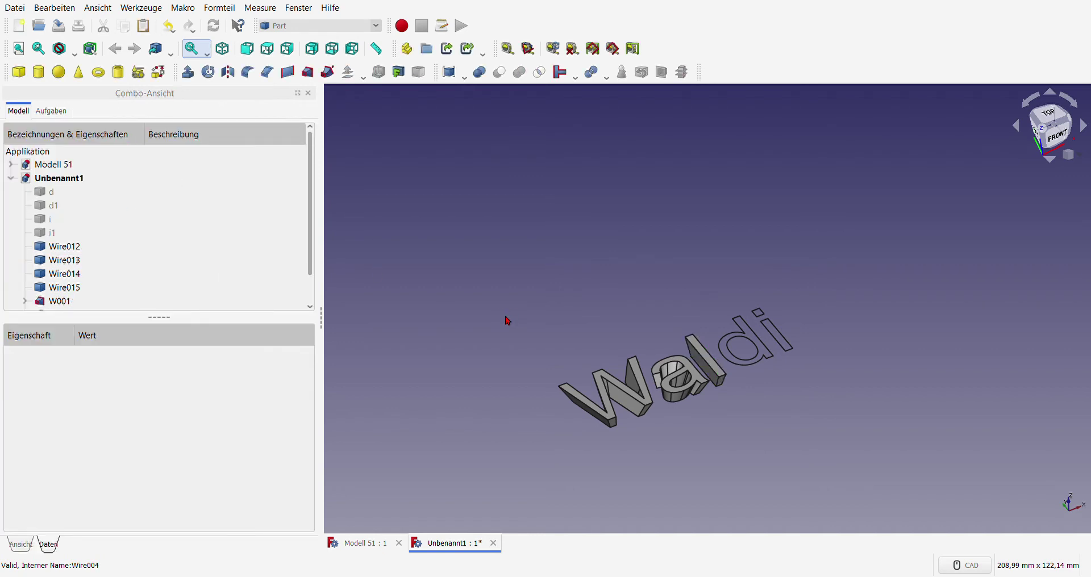
pyautogui.scroll(-1, 116, 299)
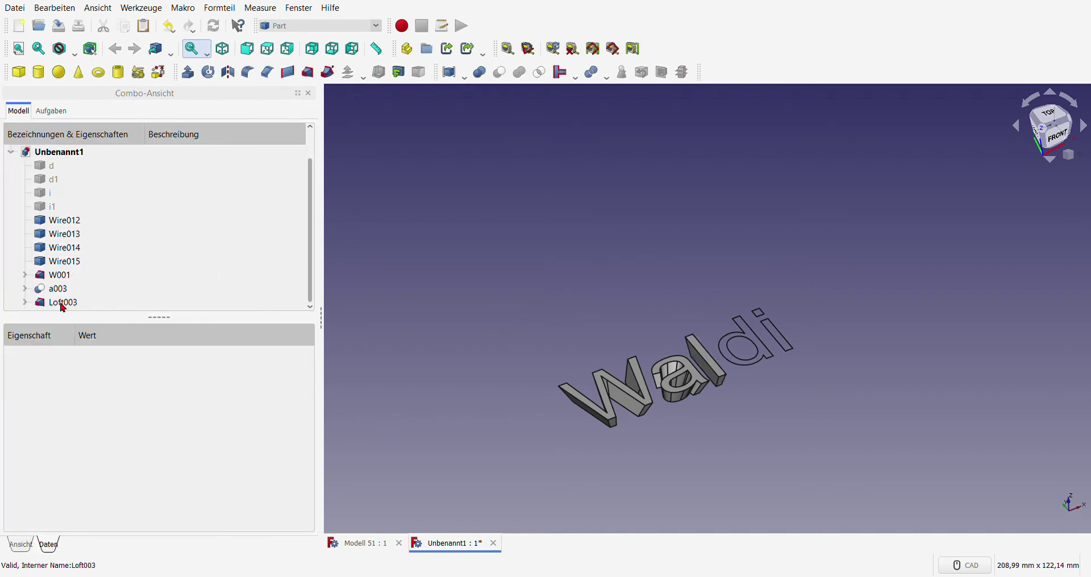
pyautogui.click(24, 303)
pyautogui.click(76, 289)
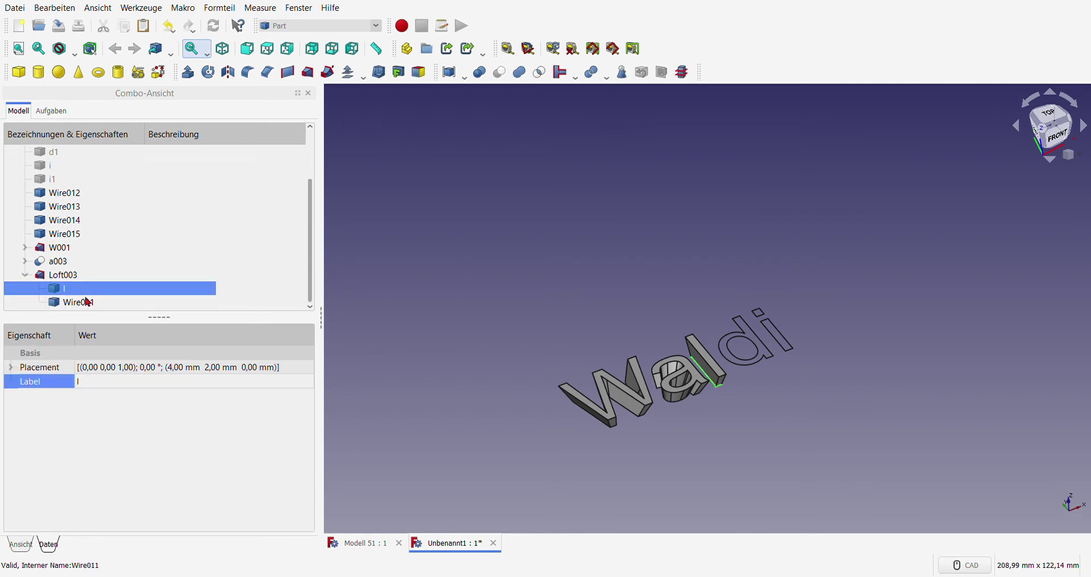
pyautogui.click(86, 307)
pyautogui.press('space')
pyautogui.click(234, 290)
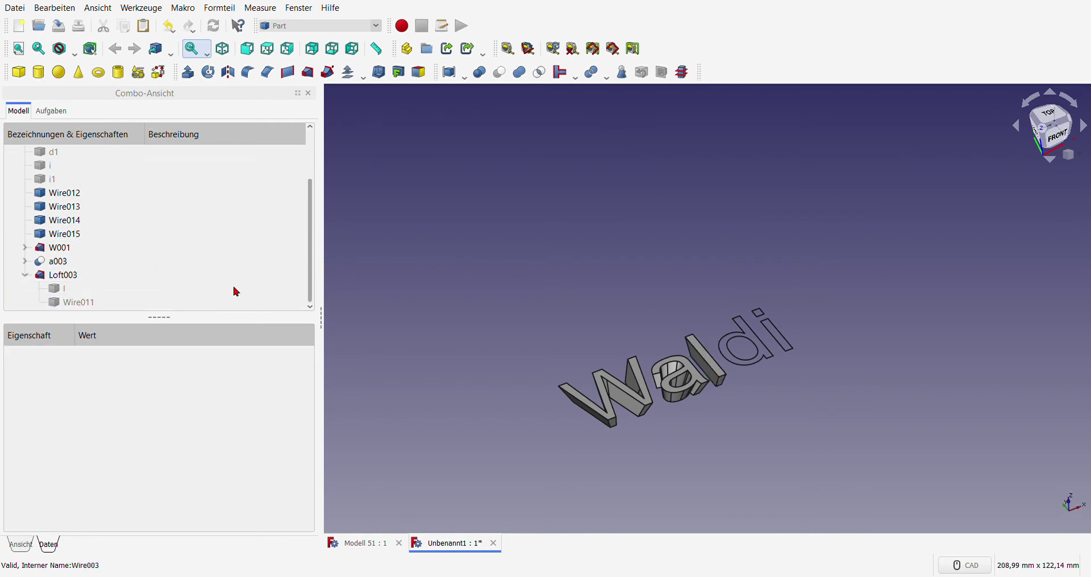
pyautogui.click(24, 274)
pyautogui.click(204, 288)
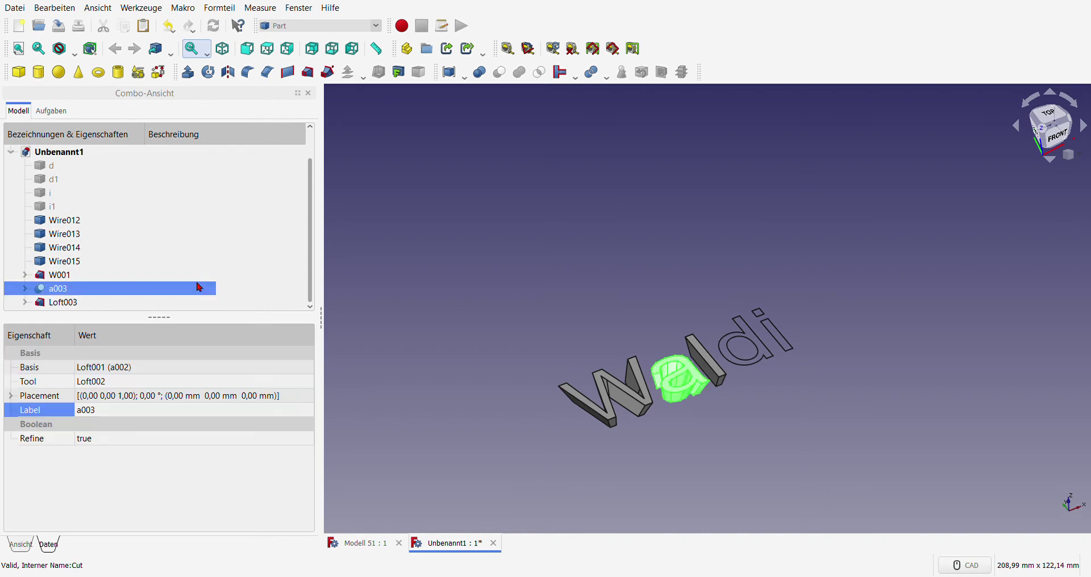
pyautogui.click(447, 299)
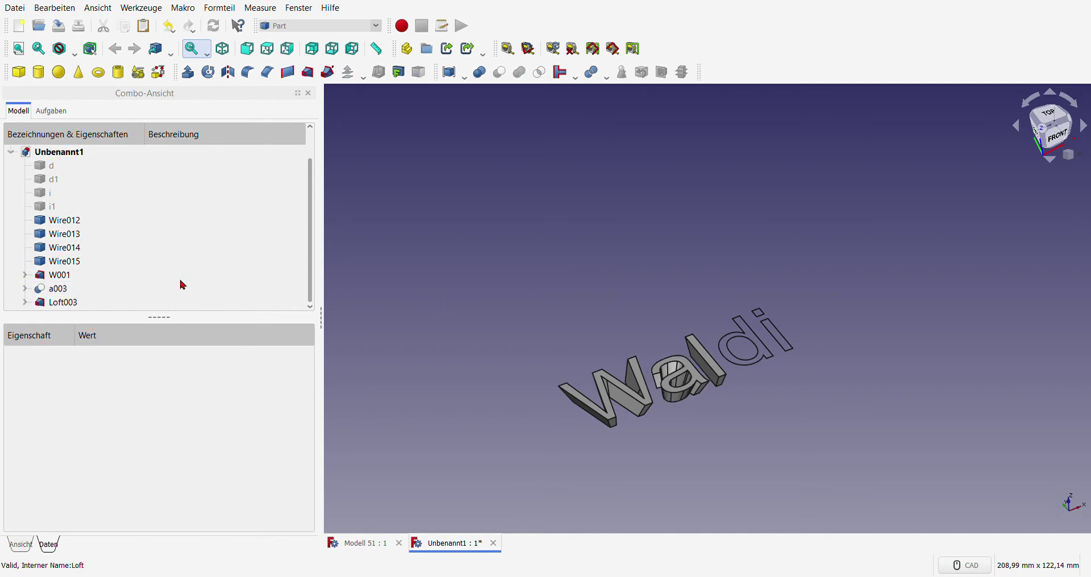
pyautogui.scroll(1, 111, 231)
pyautogui.click(57, 193)
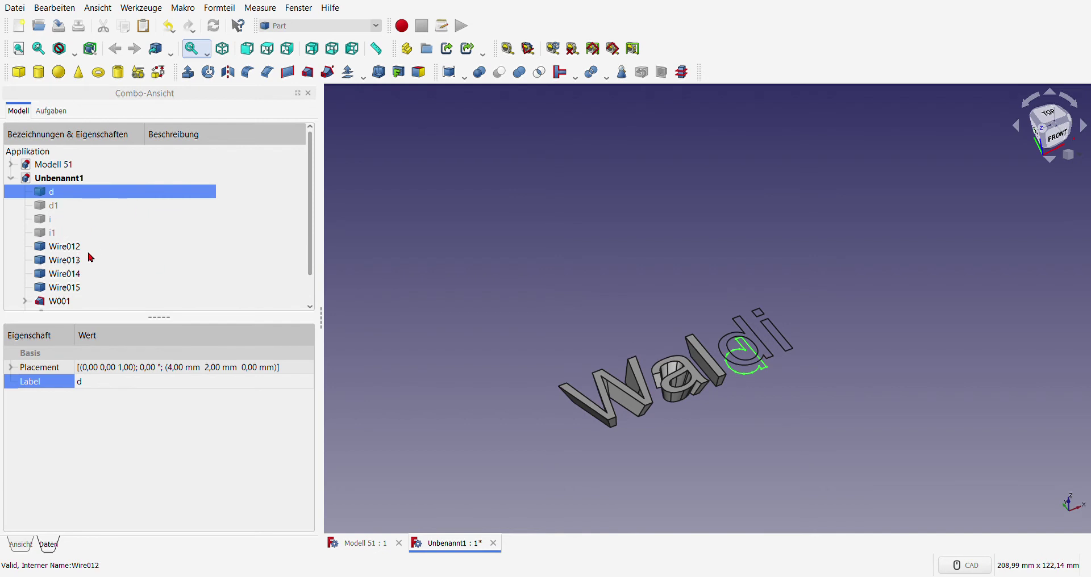
# Step: Loft the d outline and Wire012 into a solid Loft004
pyautogui.click(308, 72)
pyautogui.click(52, 269)
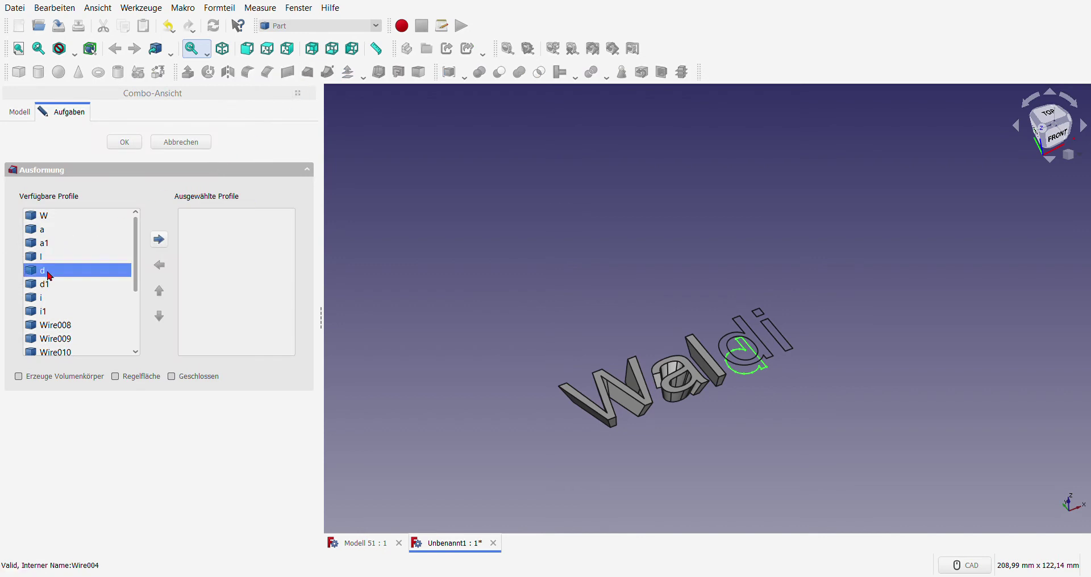
pyautogui.click(161, 241)
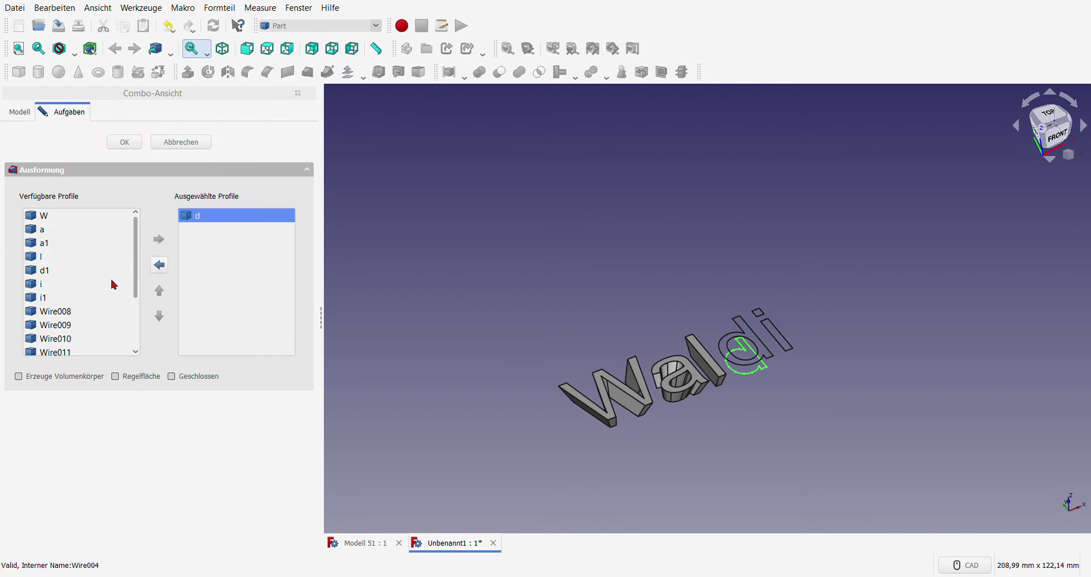
pyautogui.scroll(-2, 113, 285)
pyautogui.click(65, 303)
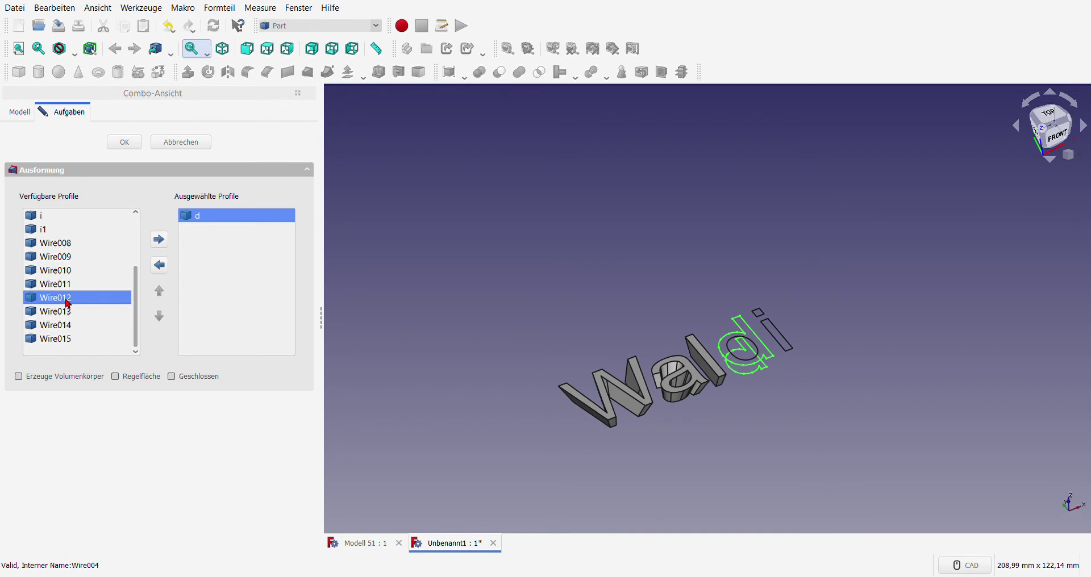
pyautogui.click(159, 240)
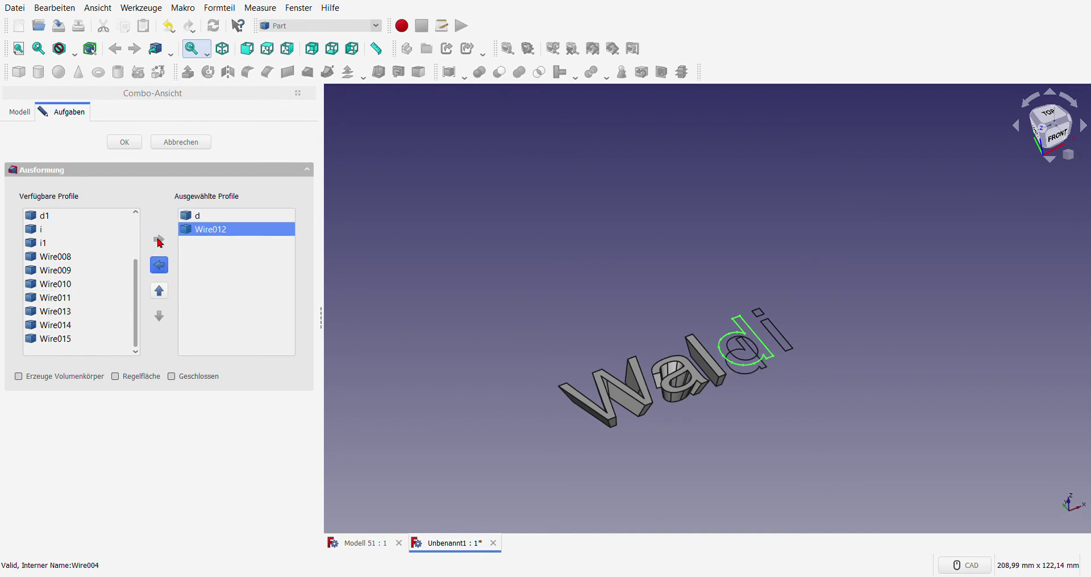
pyautogui.click(20, 377)
pyautogui.click(124, 142)
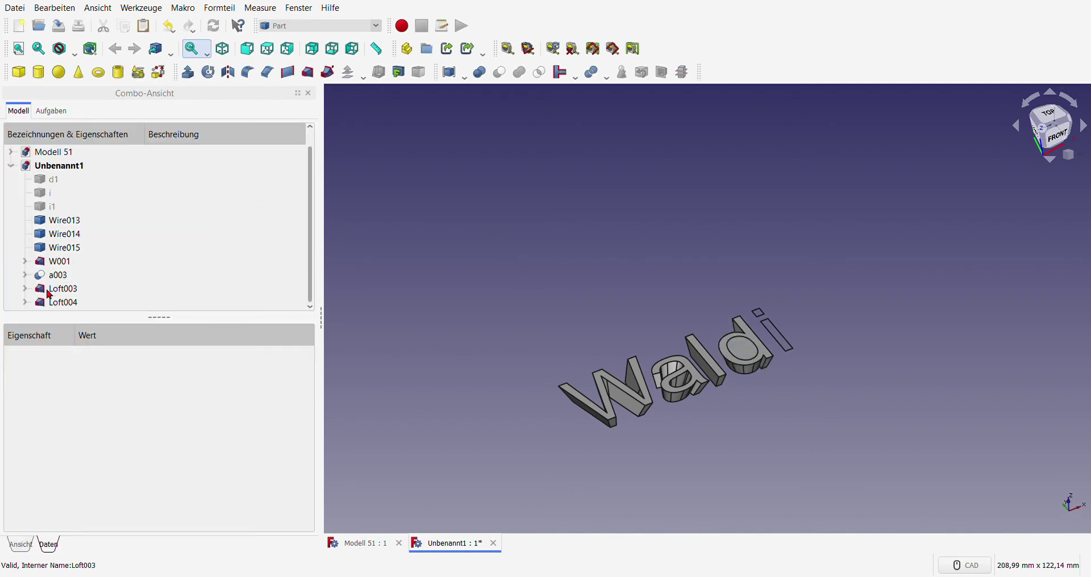
# Step: Hide Loft004's d and Wire012 profile wires
pyautogui.click(24, 303)
pyautogui.scroll(-1, 143, 276)
pyautogui.click(92, 288)
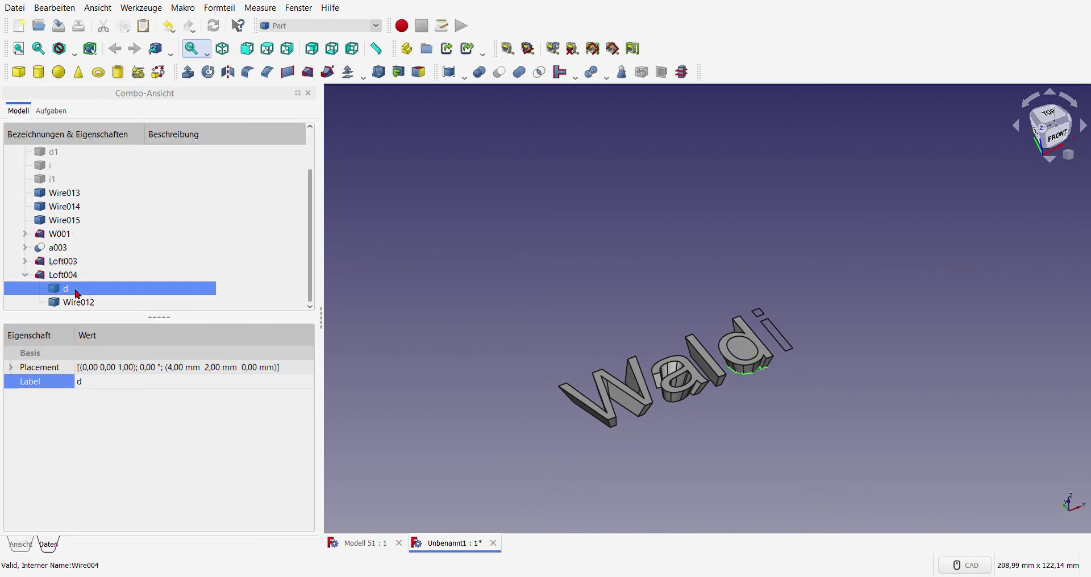
pyautogui.press('space')
pyautogui.click(195, 301)
pyautogui.press('space')
pyautogui.click(193, 296)
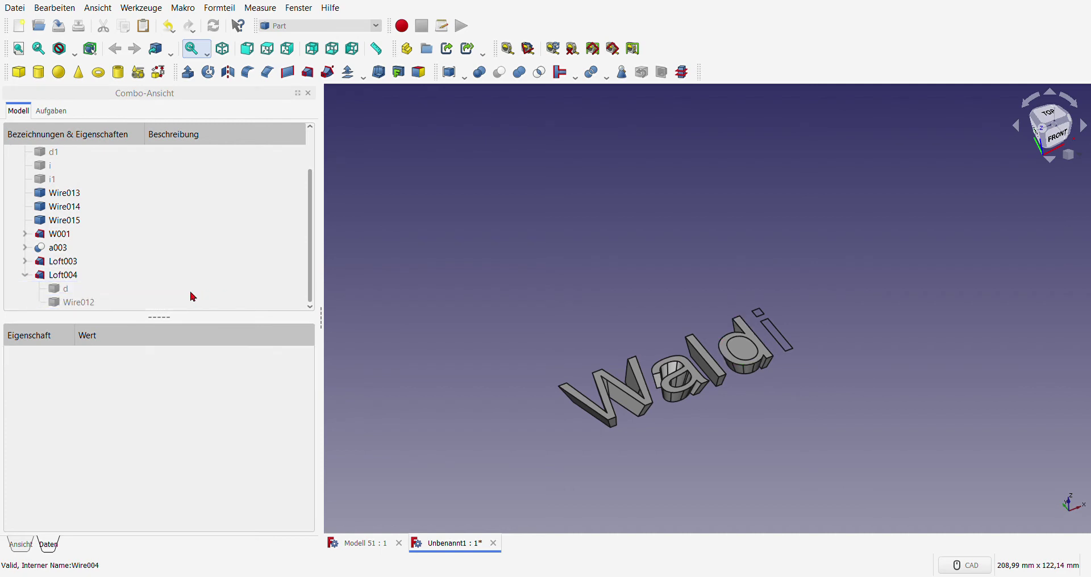
pyautogui.click(25, 275)
# Step: Relabel Loft004 as d and Loft003 as l (shown as d002 and l001)
pyautogui.click(67, 307)
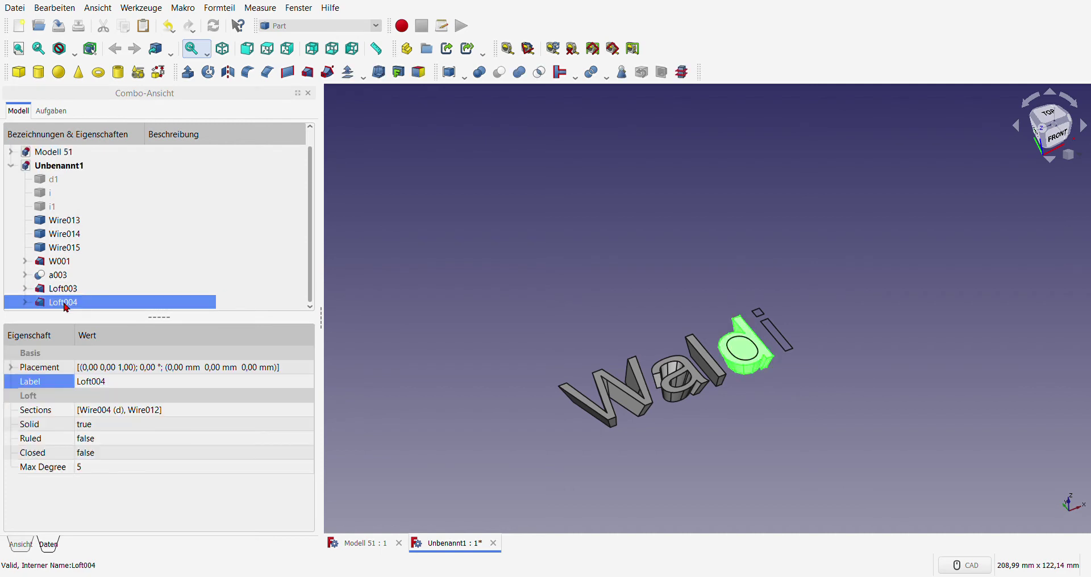
pyautogui.click(115, 388)
pyautogui.write('d')
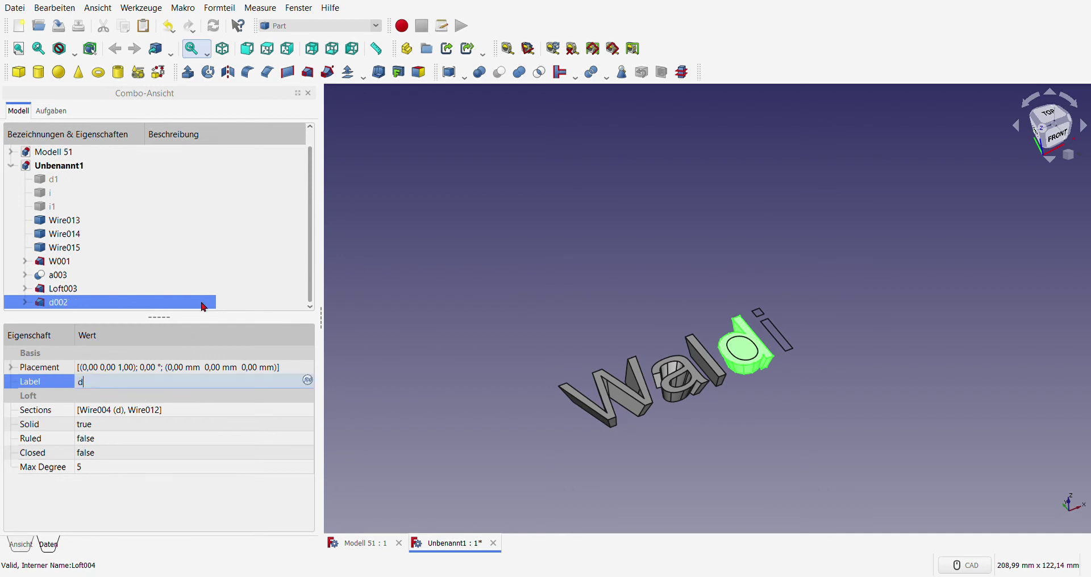
pyautogui.click(220, 271)
pyautogui.click(62, 295)
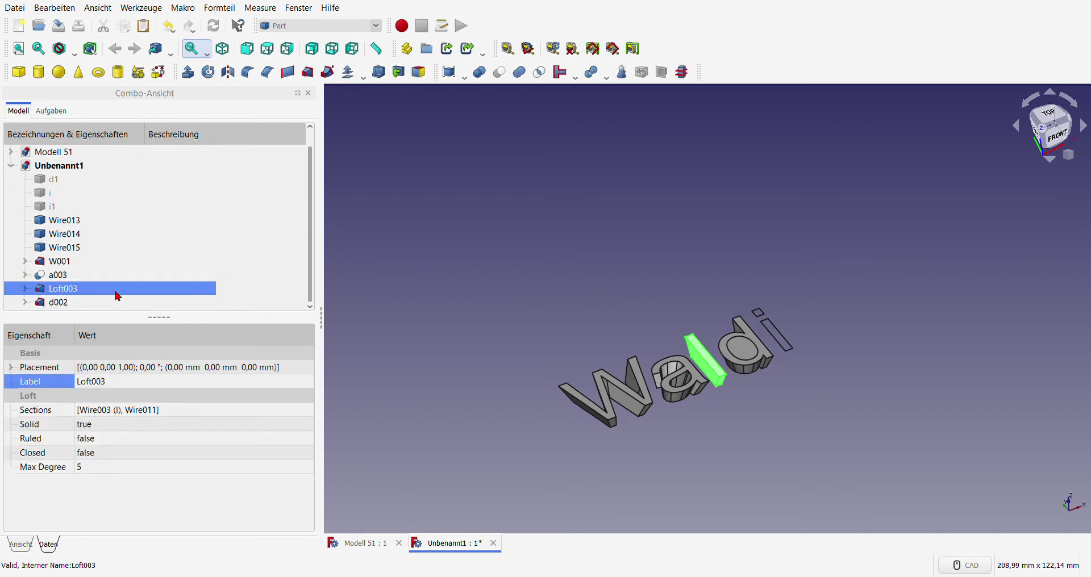
pyautogui.click(110, 389)
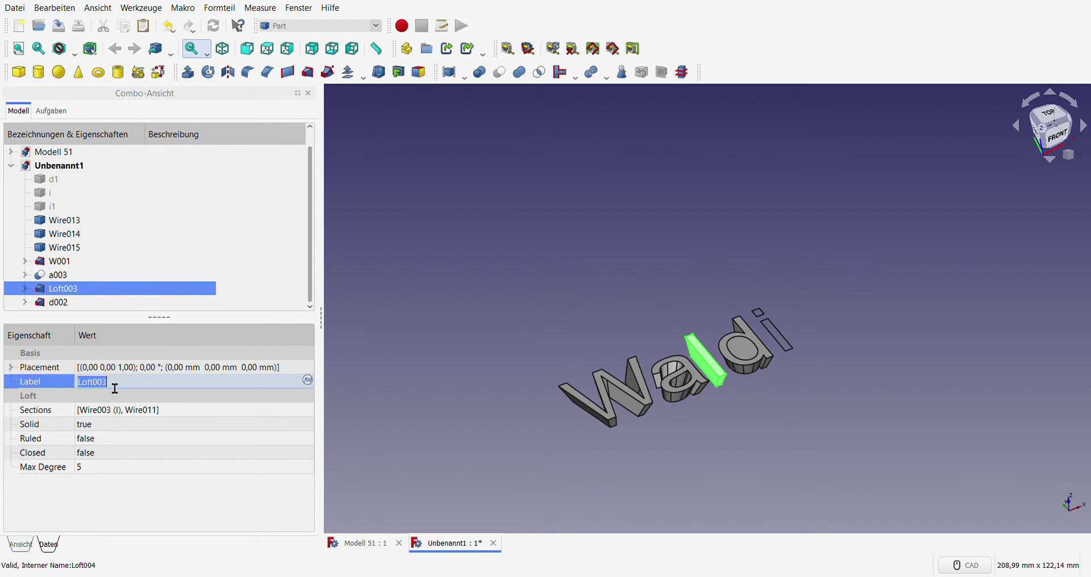
pyautogui.write('l')
pyautogui.click(288, 274)
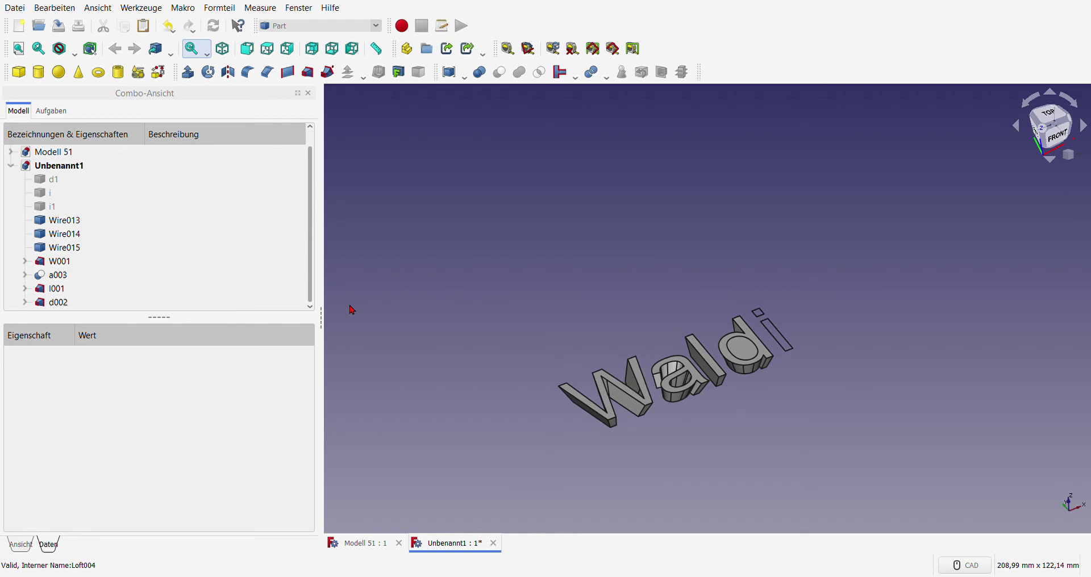
# Step: Hide the d002 letter solid and reopen the loft task with its profile list
pyautogui.click(63, 180)
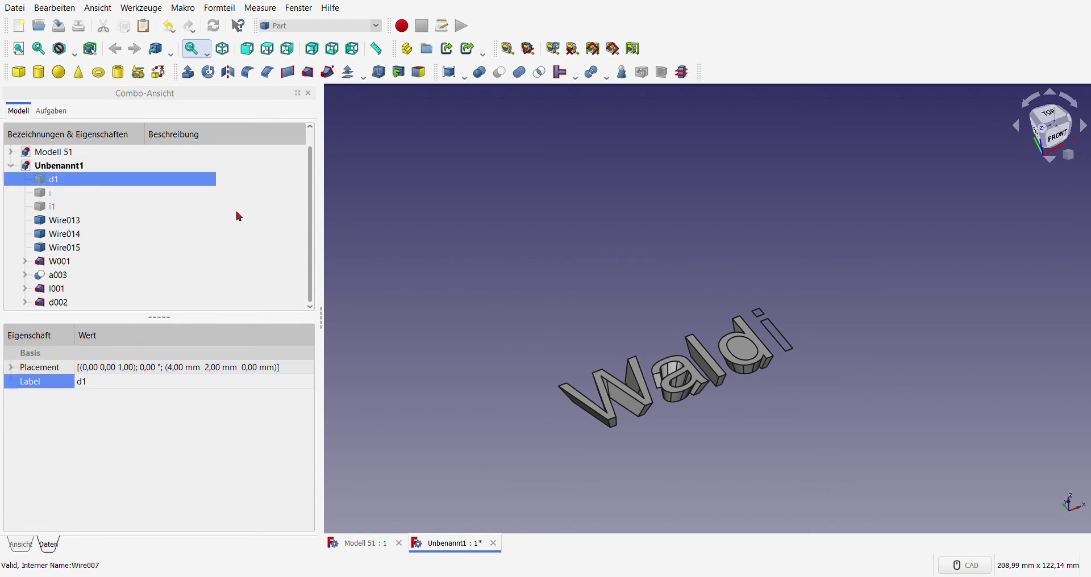
pyautogui.click(307, 72)
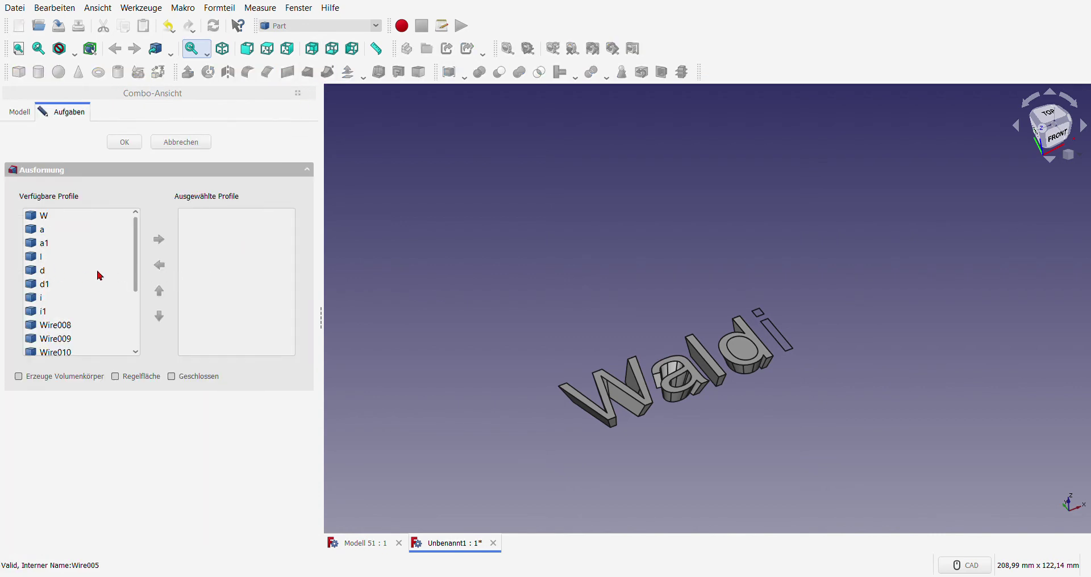
pyautogui.click(19, 112)
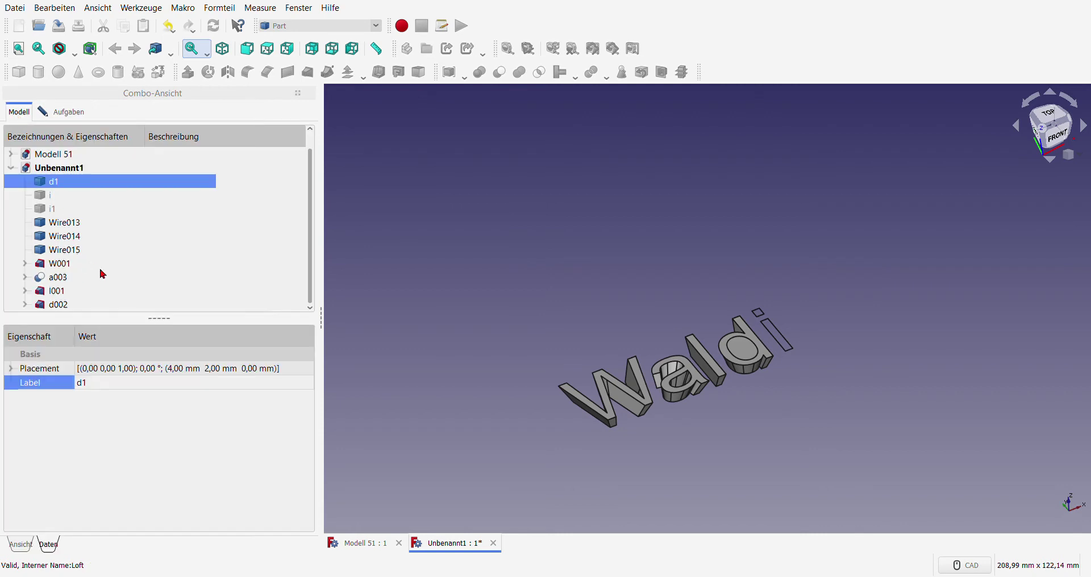
pyautogui.click(74, 304)
pyautogui.press('space')
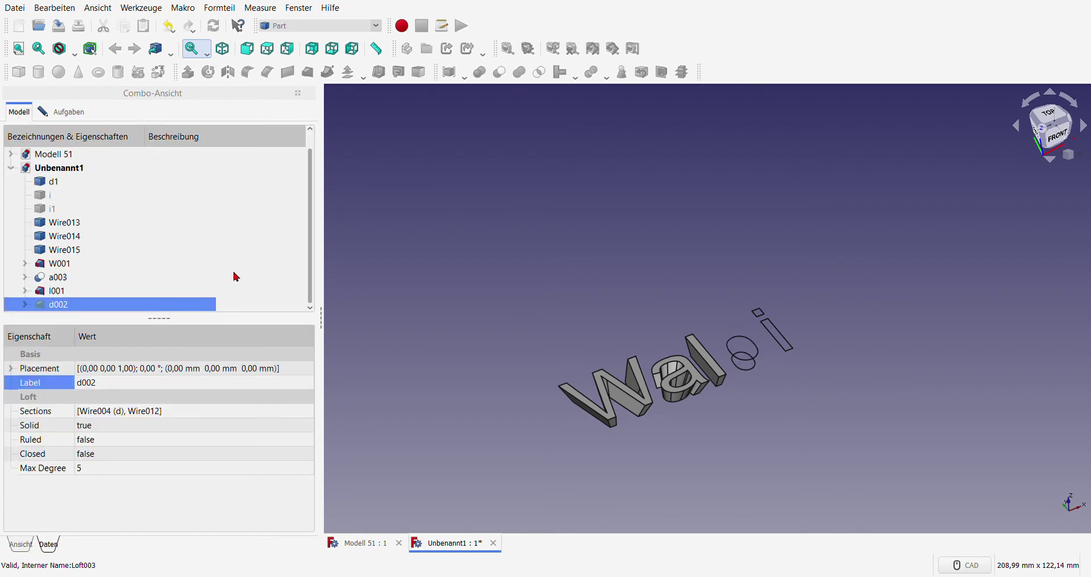
pyautogui.click(68, 112)
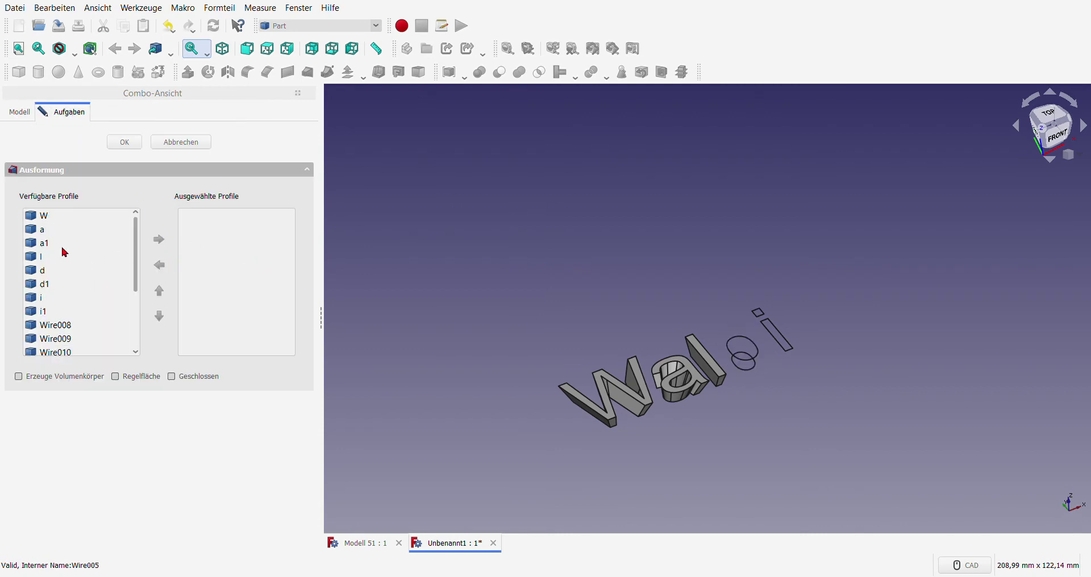
# Step: Loft the d1 outline to Wire013 as a solid, forming the bowl of the d
pyautogui.click(48, 277)
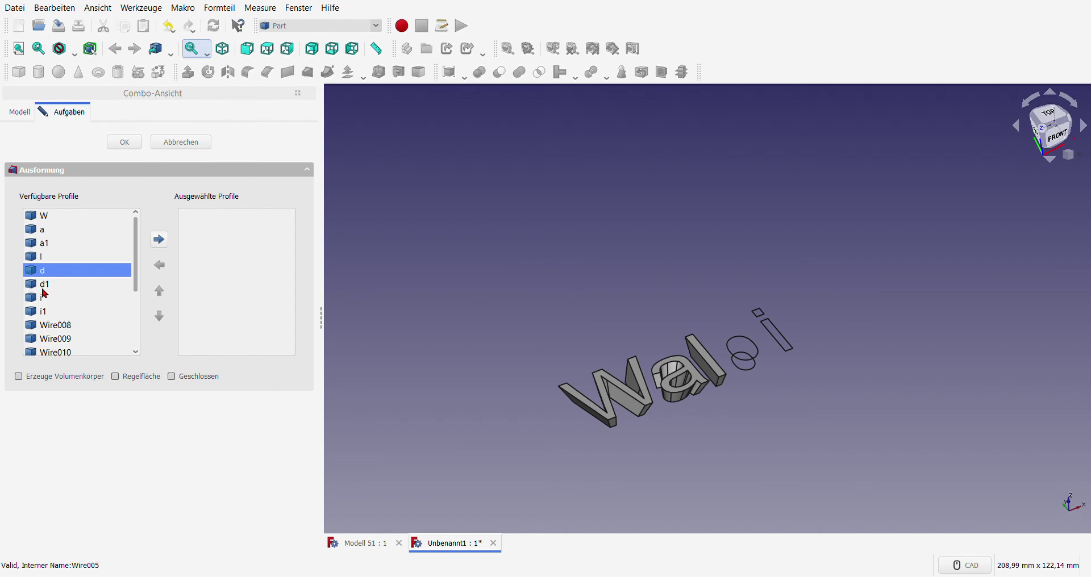
pyautogui.click(48, 289)
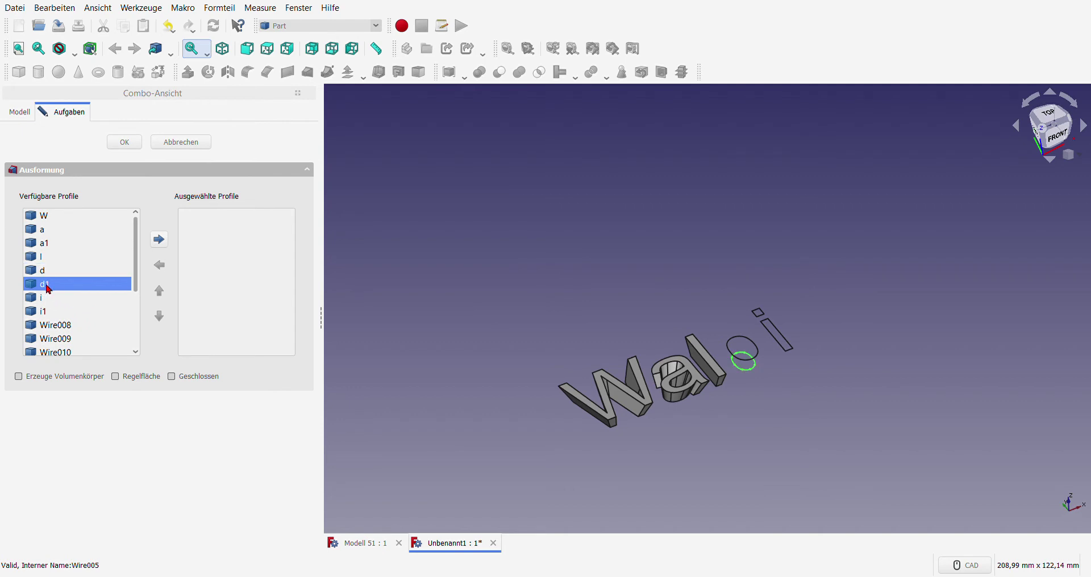
pyautogui.click(159, 239)
pyautogui.scroll(-2, 54, 314)
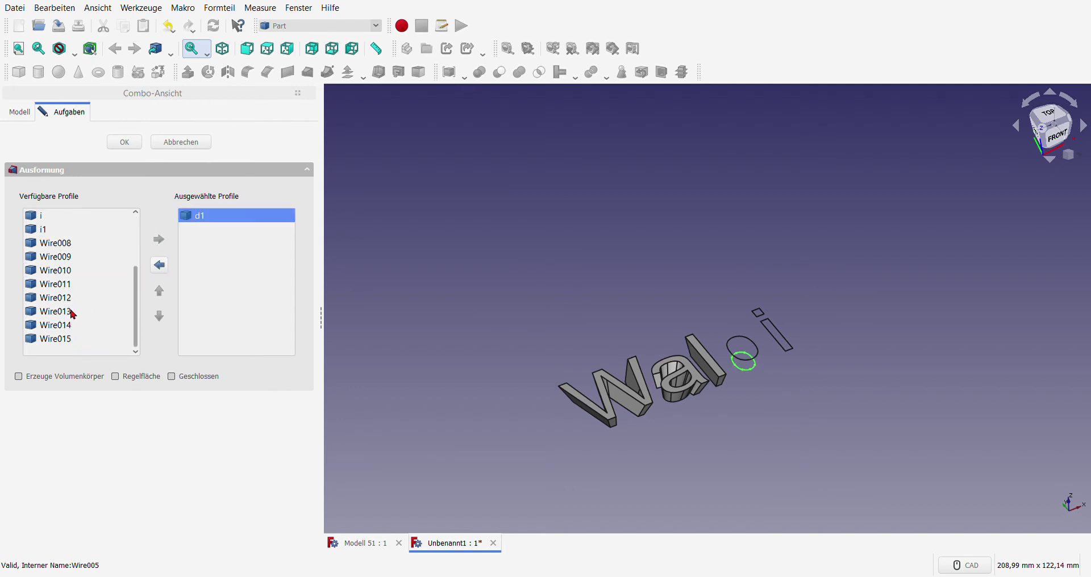
pyautogui.click(71, 311)
pyautogui.click(159, 239)
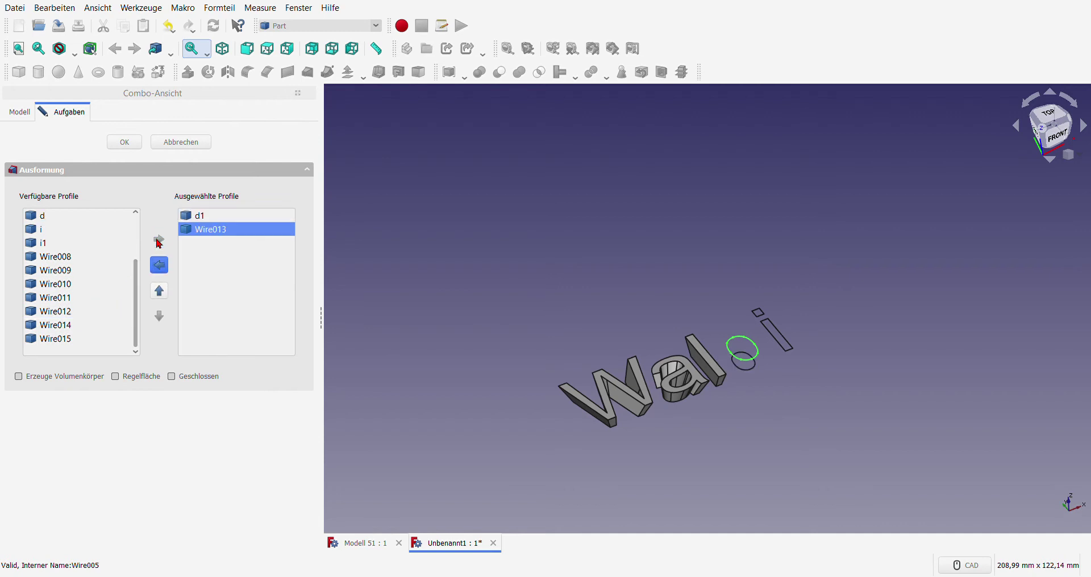
pyautogui.click(19, 377)
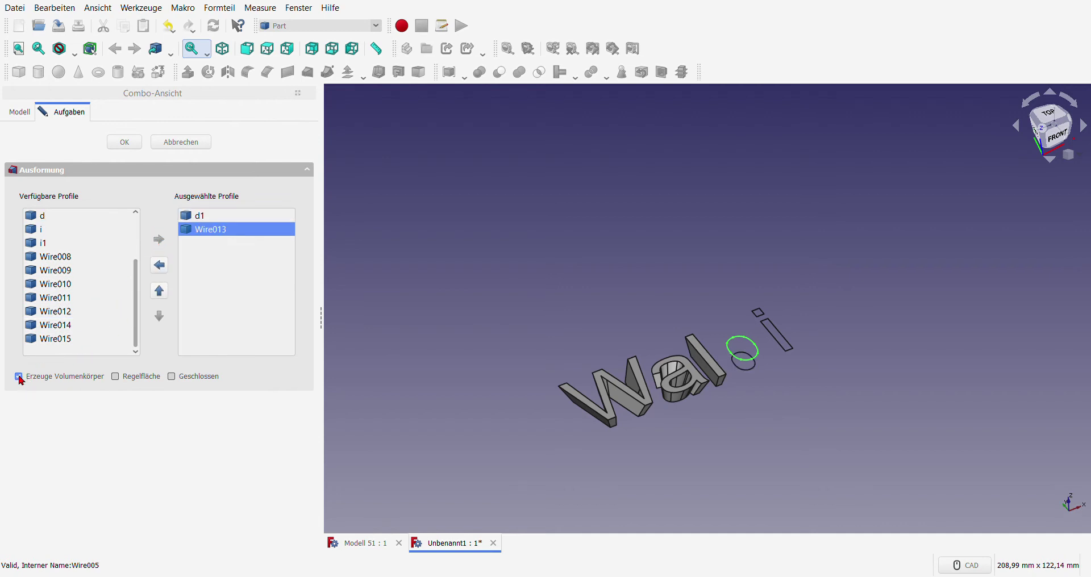
pyautogui.click(125, 142)
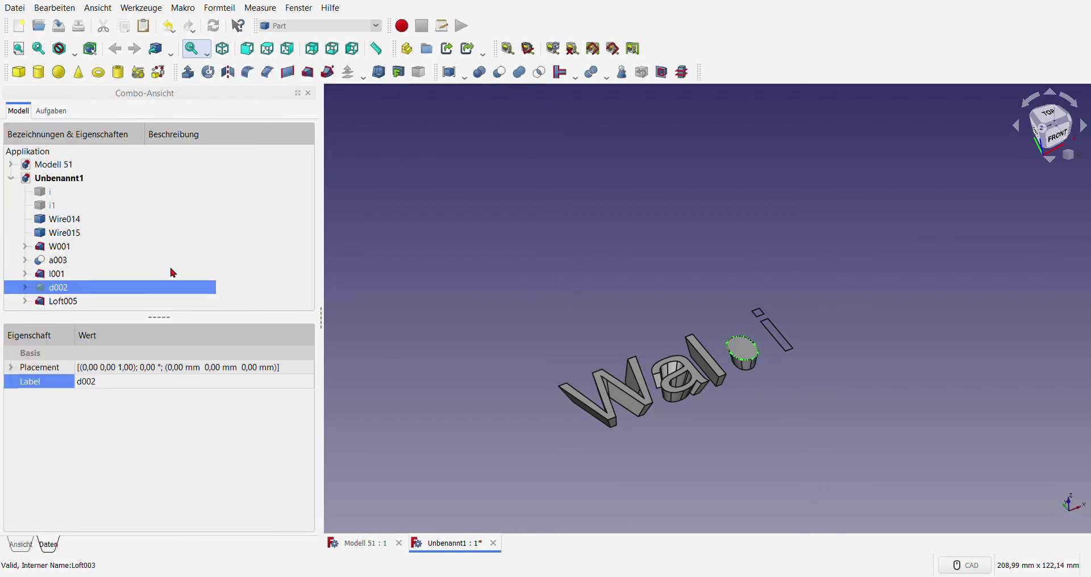
# Step: Inspect Loft005's d1 and Wire013 profiles and make the d002 solid visible again
pyautogui.click(73, 302)
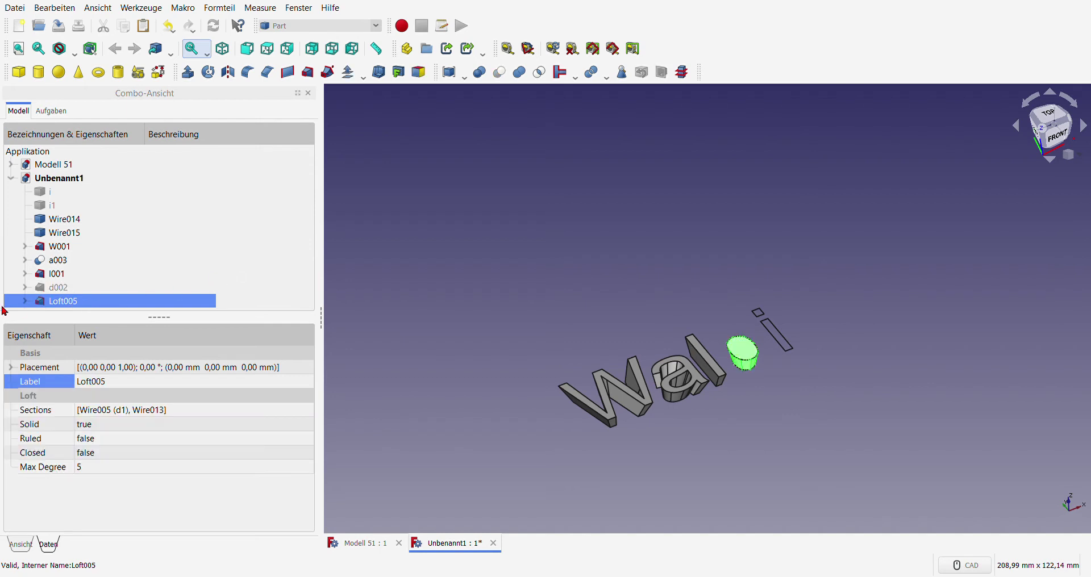
pyautogui.click(25, 301)
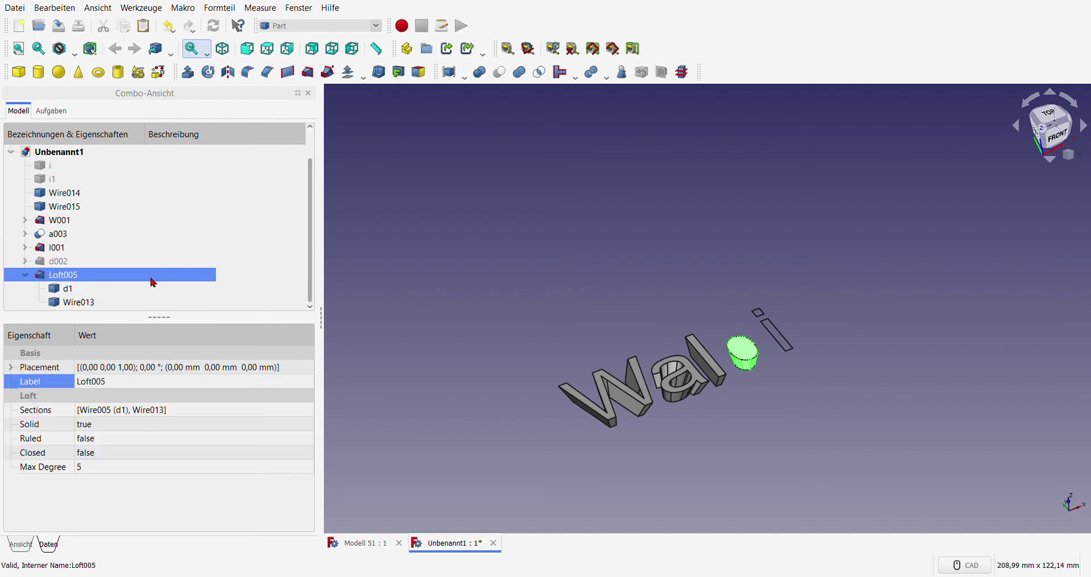
pyautogui.click(71, 289)
pyautogui.click(93, 302)
pyautogui.click(266, 291)
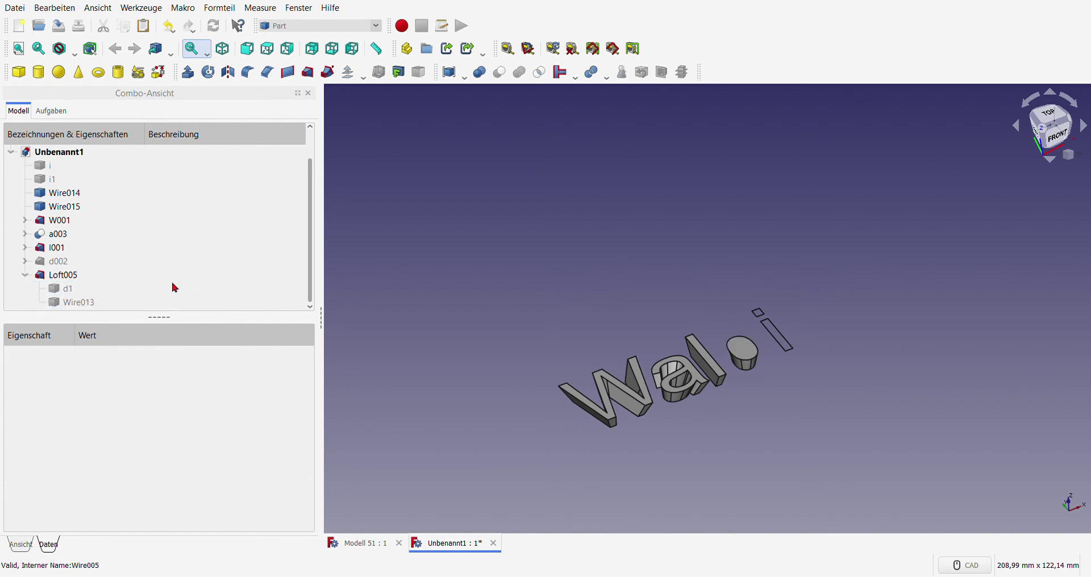
pyautogui.click(62, 264)
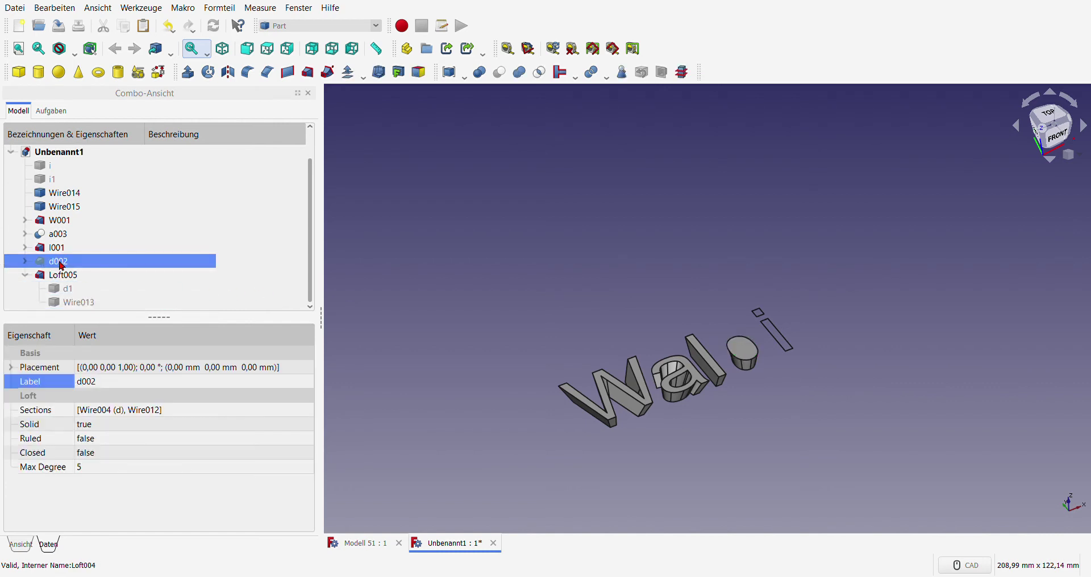
pyautogui.press('space')
pyautogui.click(219, 265)
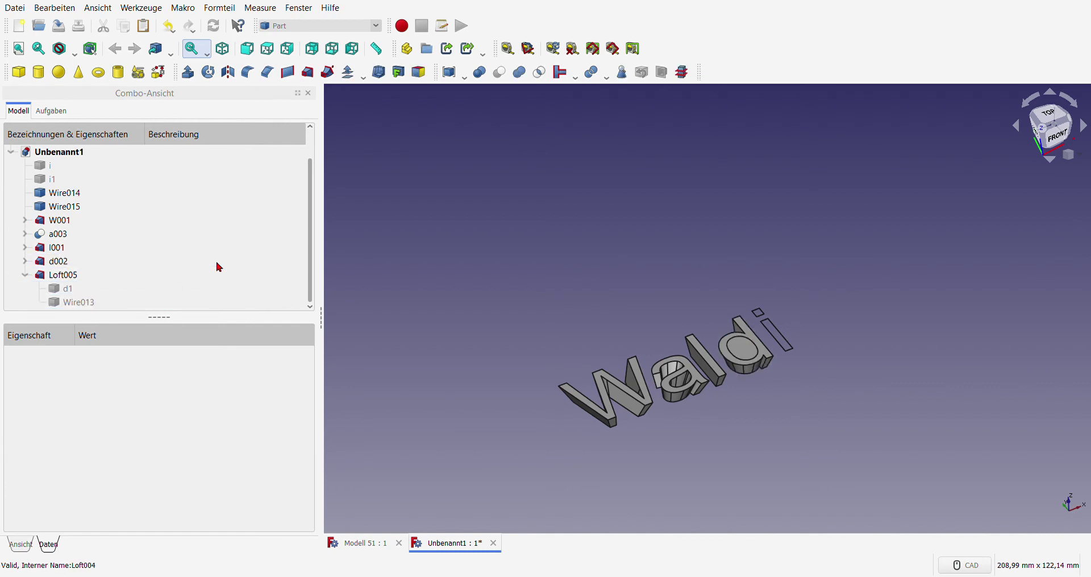
# Step: Cut Loft005 out of d002 and rename the Cut001 result to d003
pyautogui.click(64, 264)
pyautogui.keyDown('ctrl'); pyautogui.click(71, 276); pyautogui.keyUp('ctrl')
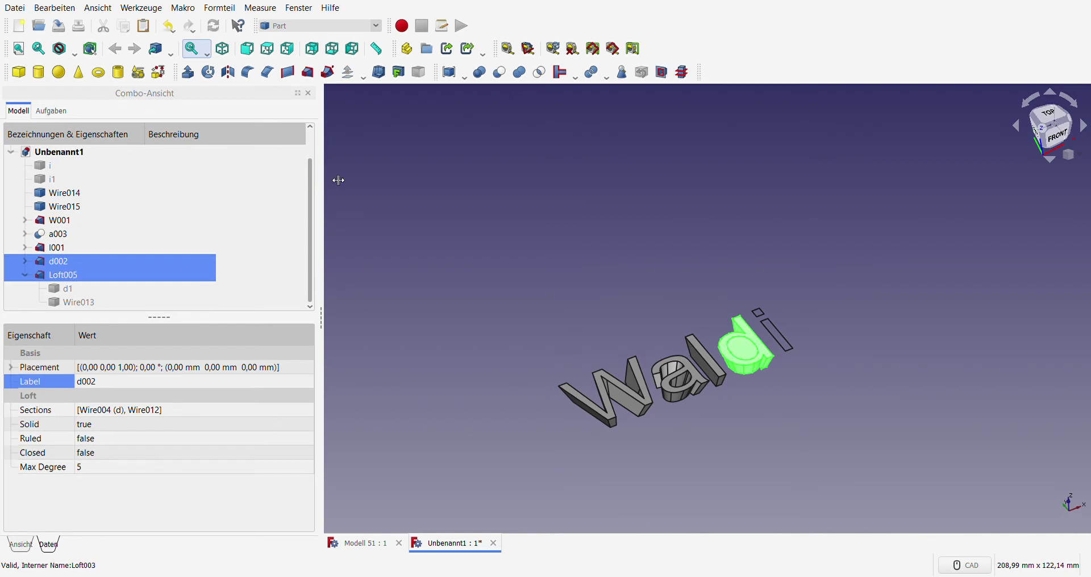
pyautogui.click(499, 72)
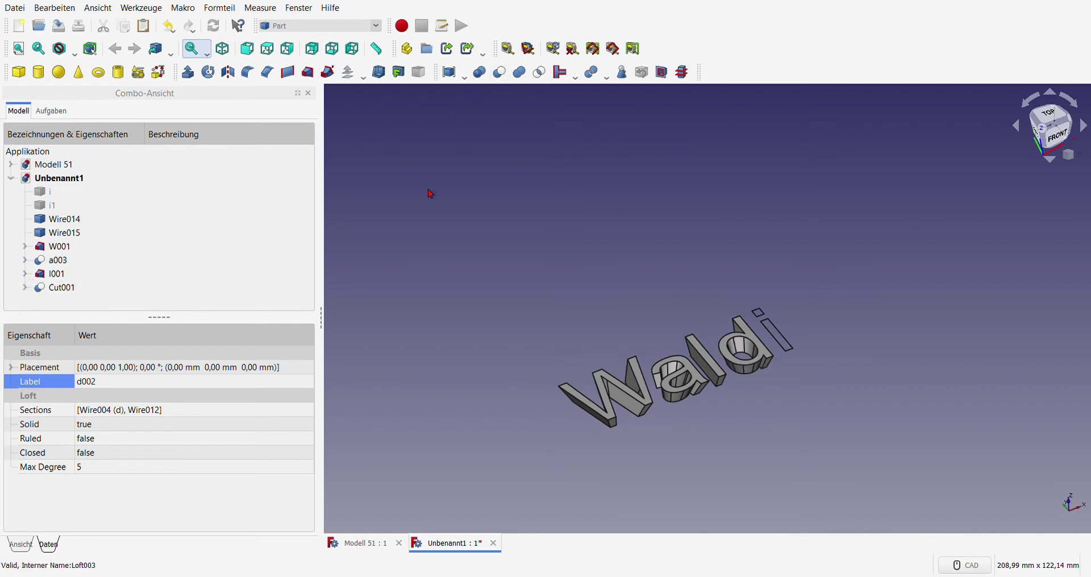
pyautogui.click(57, 292)
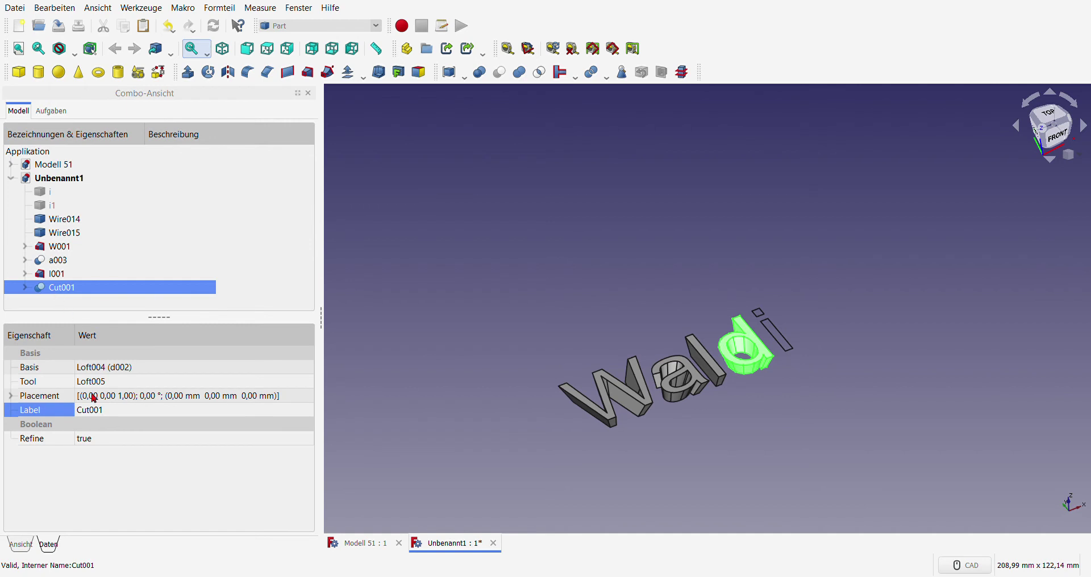
pyautogui.click(104, 416)
pyautogui.write('d')
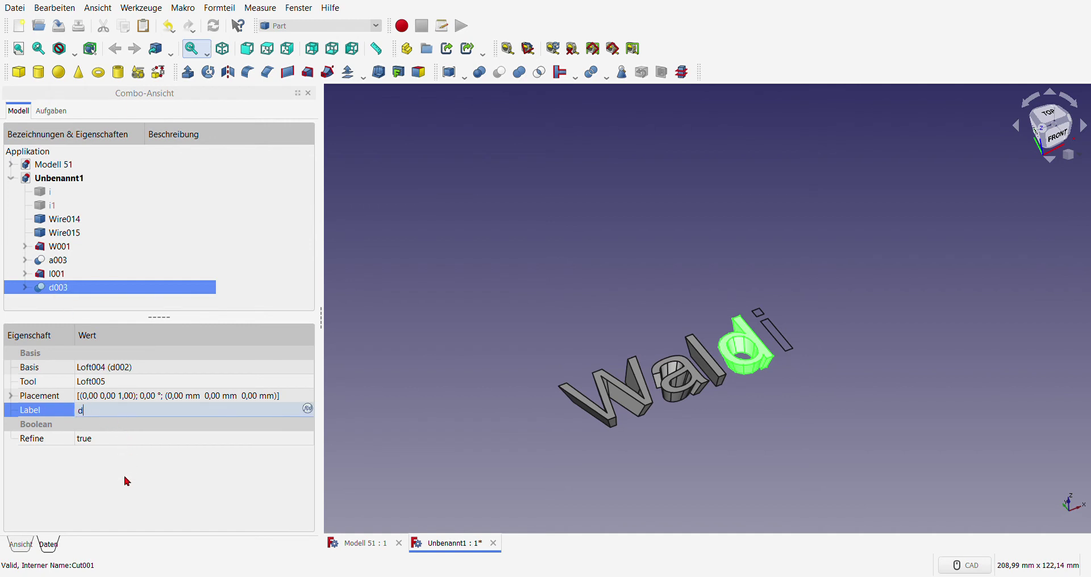
pyautogui.press('Return')
pyautogui.click(371, 289)
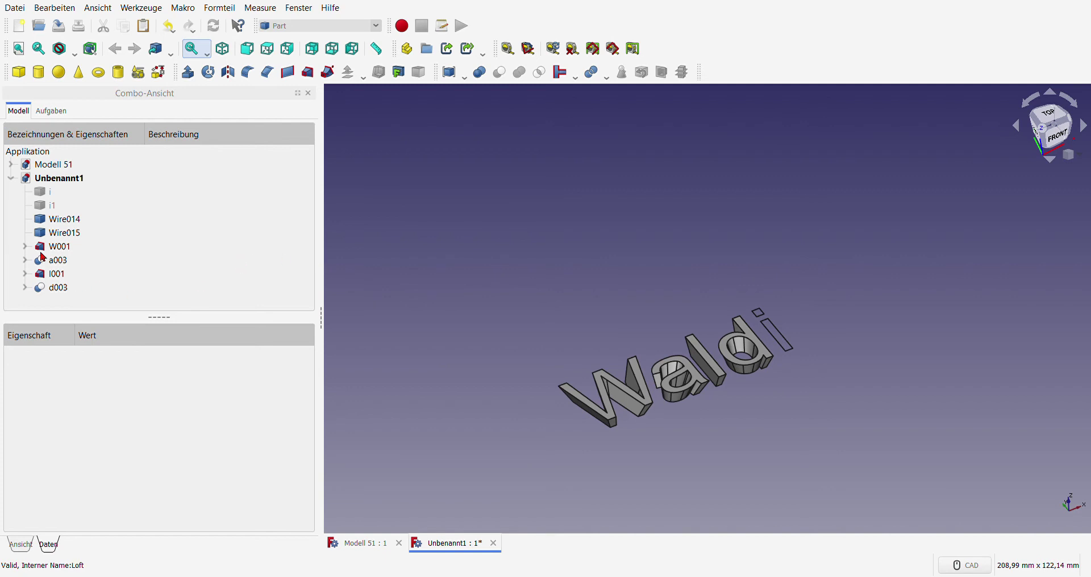
# Step: Show the i outline and select it in the tree
pyautogui.click(51, 191)
pyautogui.press('space')
pyautogui.click(189, 247)
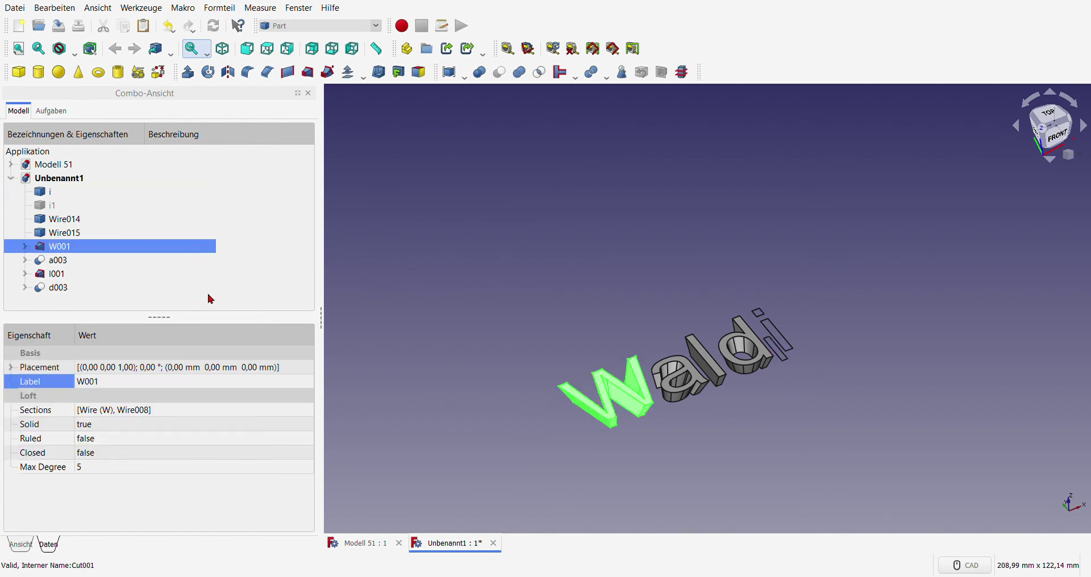
pyautogui.click(152, 278)
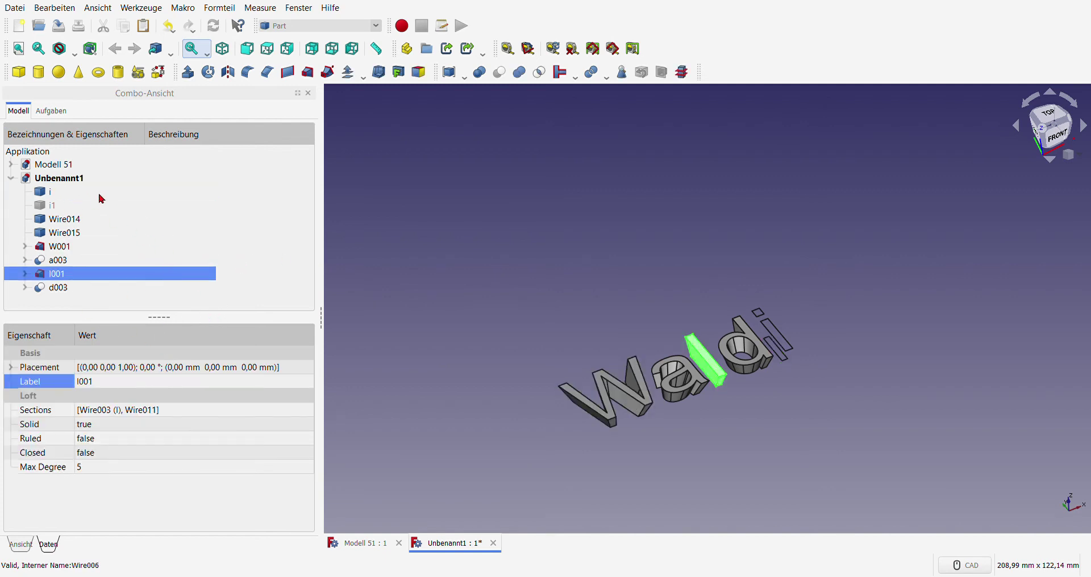
pyautogui.click(101, 196)
# Step: Loft the i profile to Wire014 as a solid, creating Loft006 for the i stem
pyautogui.click(307, 72)
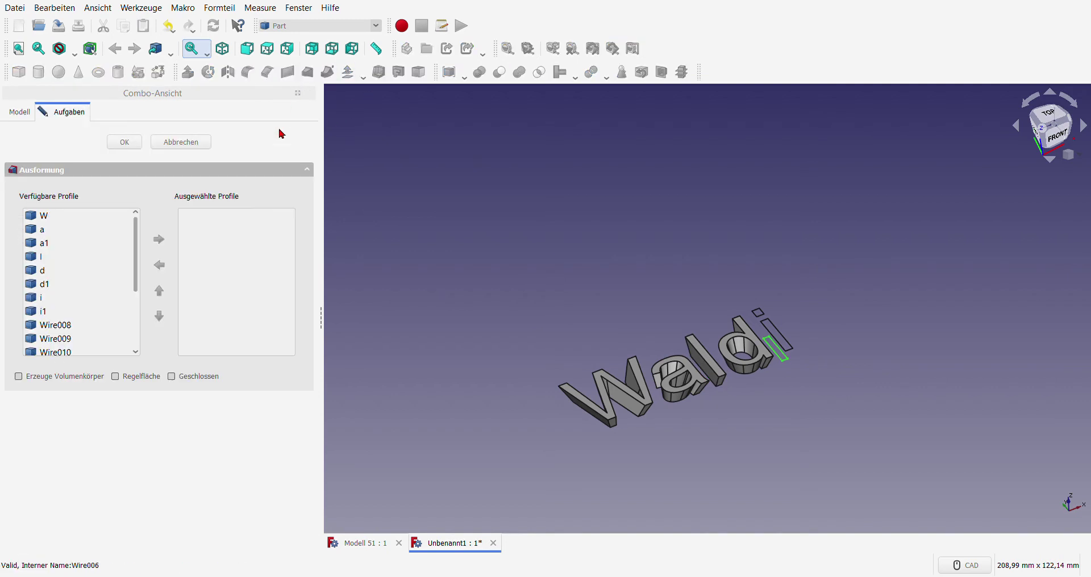
pyautogui.click(52, 299)
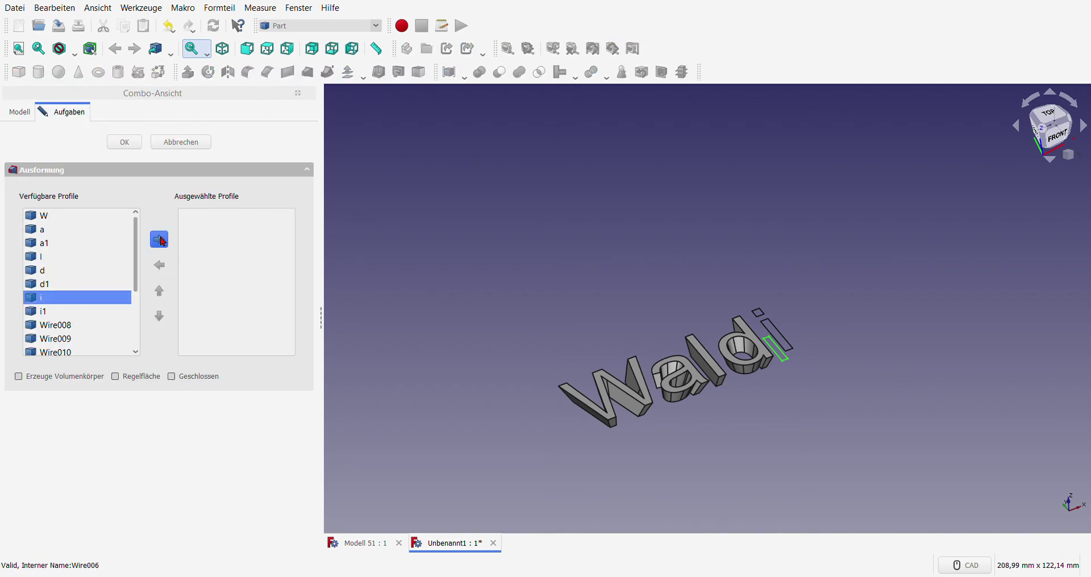
pyautogui.click(160, 240)
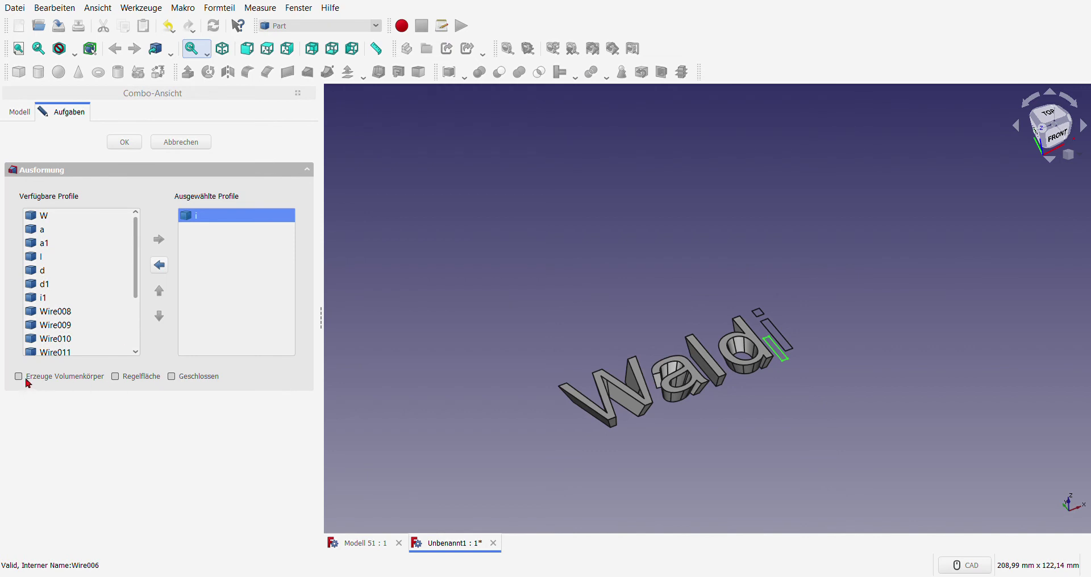
pyautogui.scroll(-2, 61, 339)
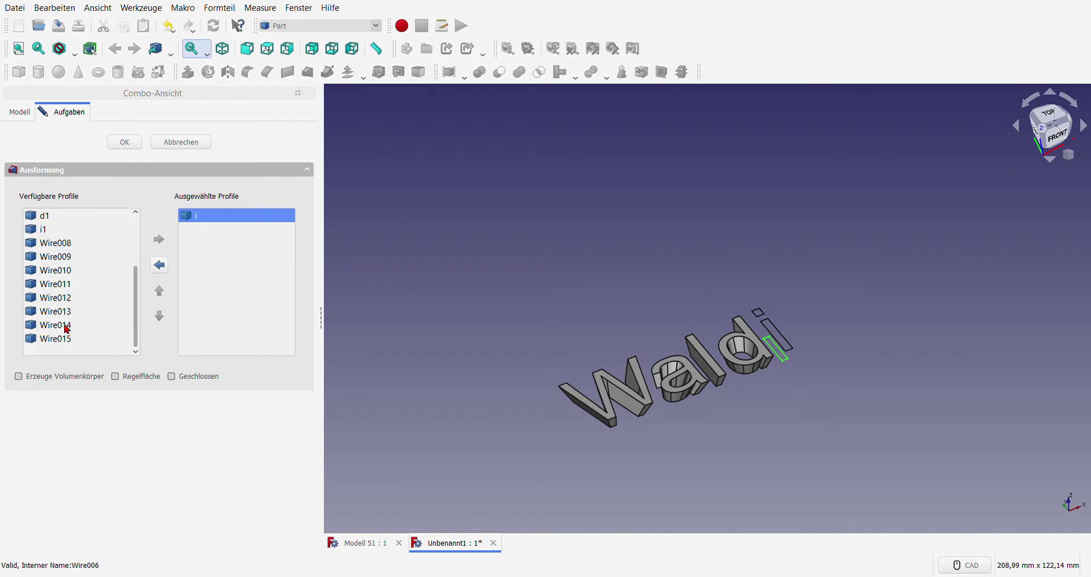
pyautogui.click(67, 329)
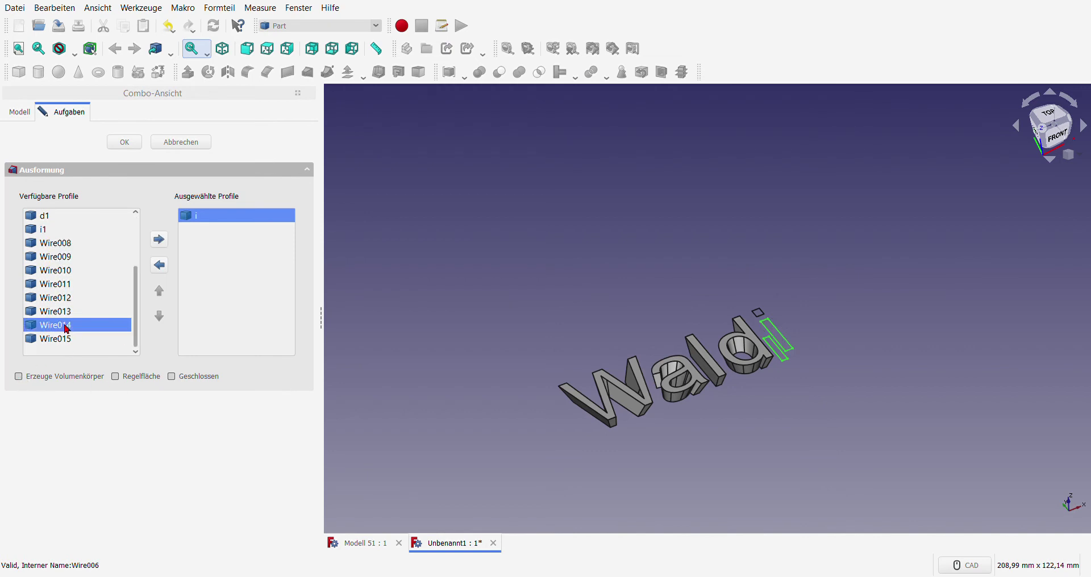
pyautogui.click(160, 239)
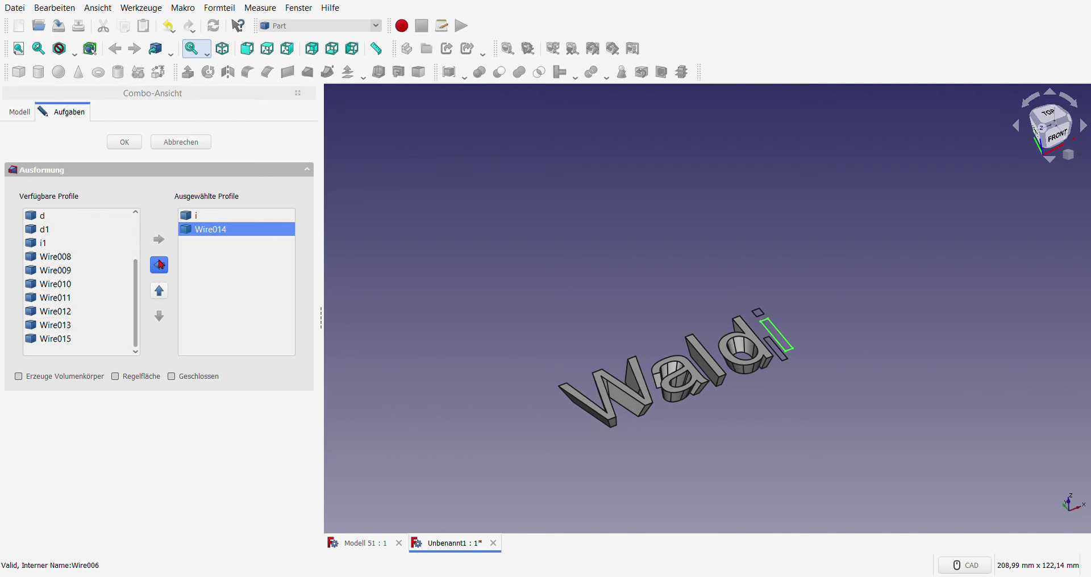
pyautogui.click(19, 377)
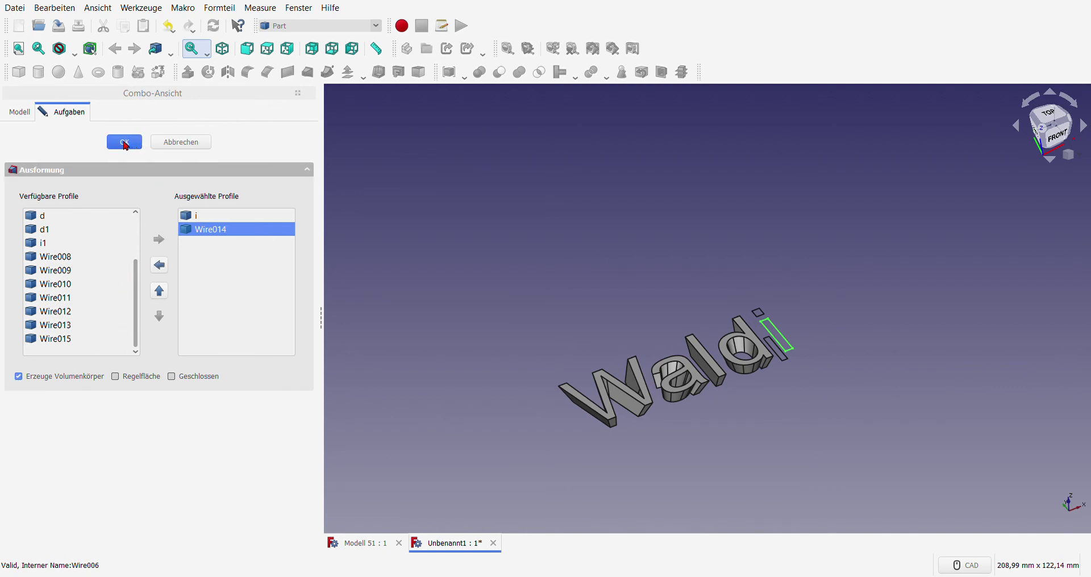
pyautogui.click(125, 143)
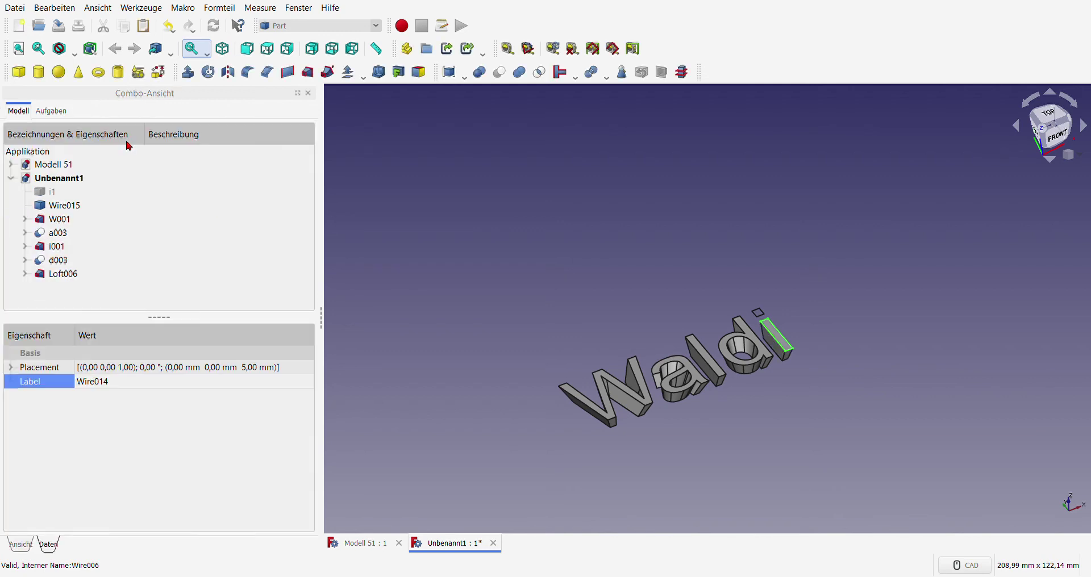
pyautogui.click(192, 275)
pyautogui.doubleClick(62, 275)
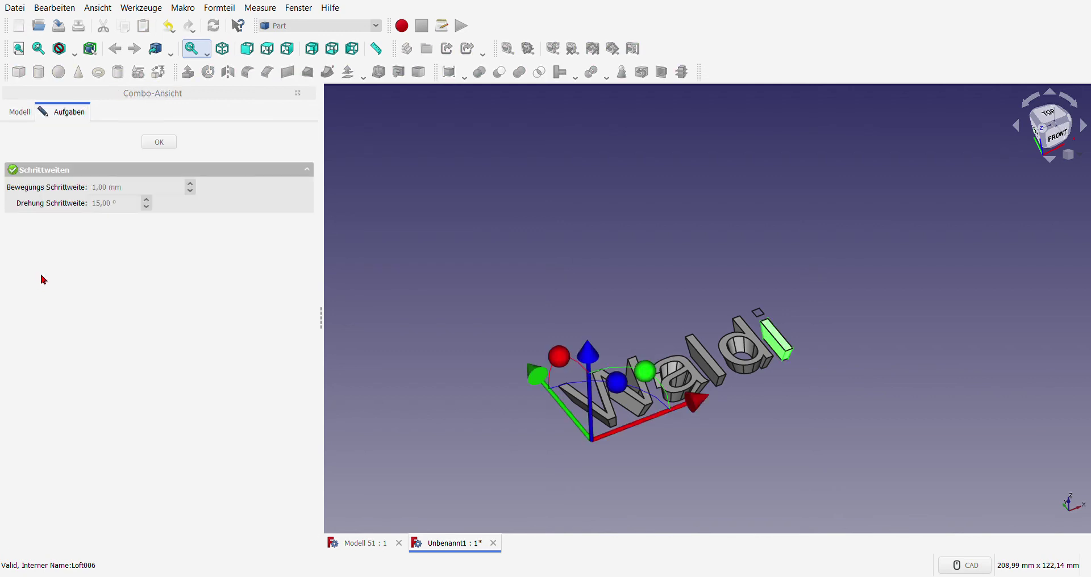
pyautogui.click(161, 143)
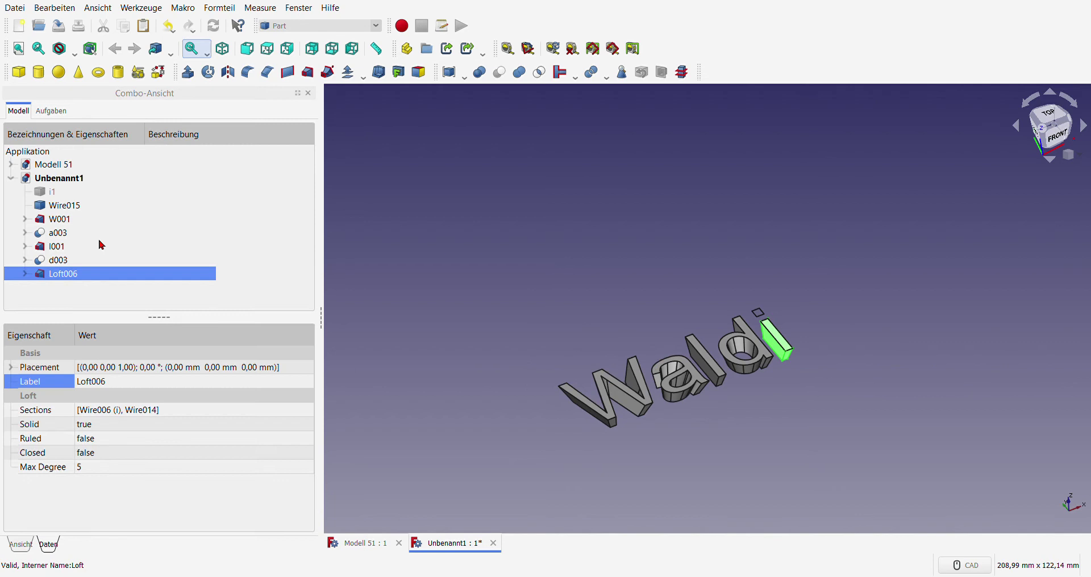
pyautogui.click(24, 274)
pyautogui.click(75, 291)
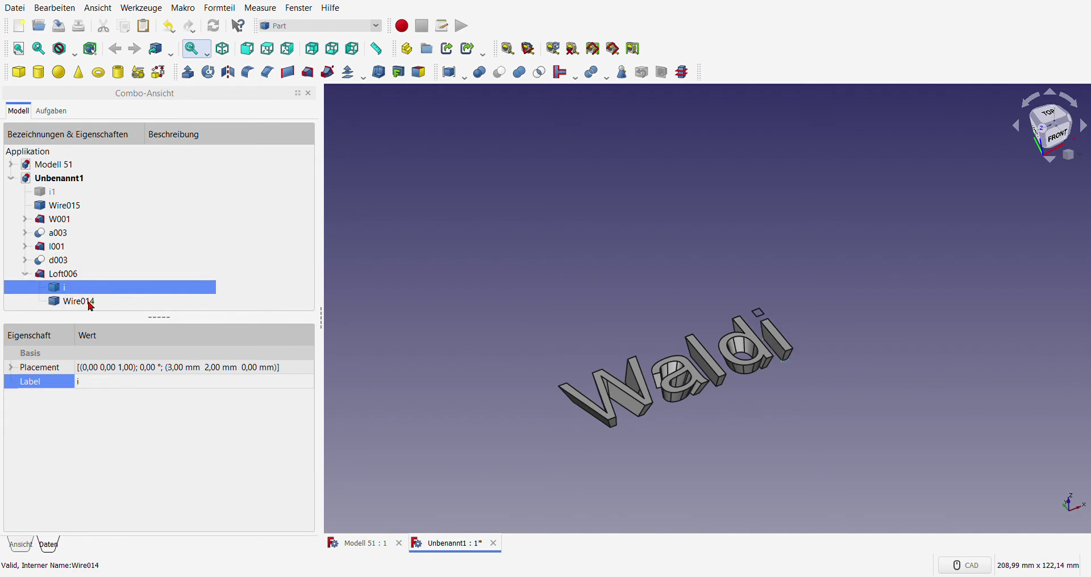
pyautogui.click(88, 303)
pyautogui.click(250, 297)
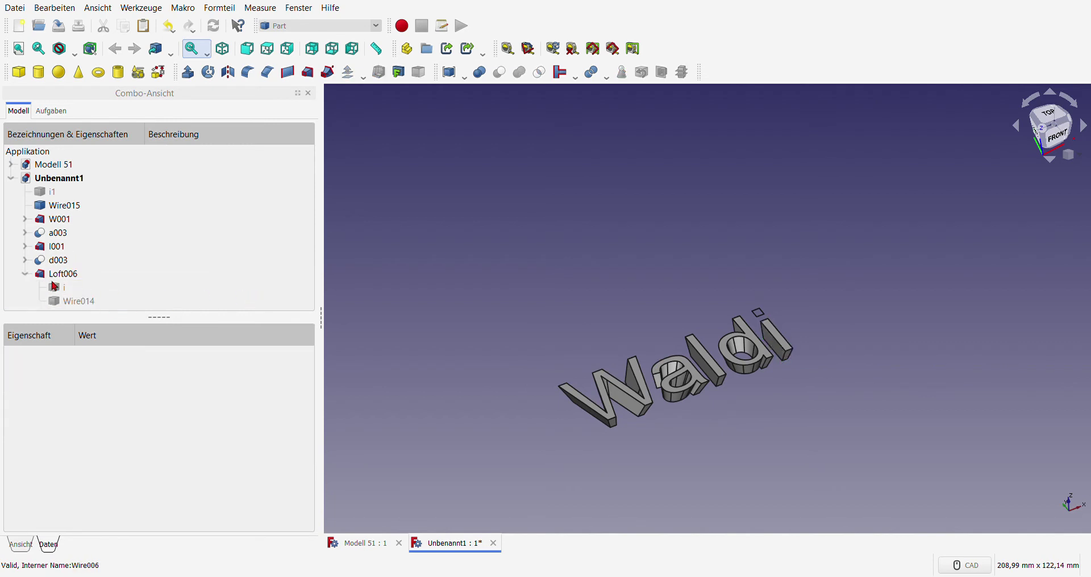
pyautogui.click(24, 274)
pyautogui.click(63, 275)
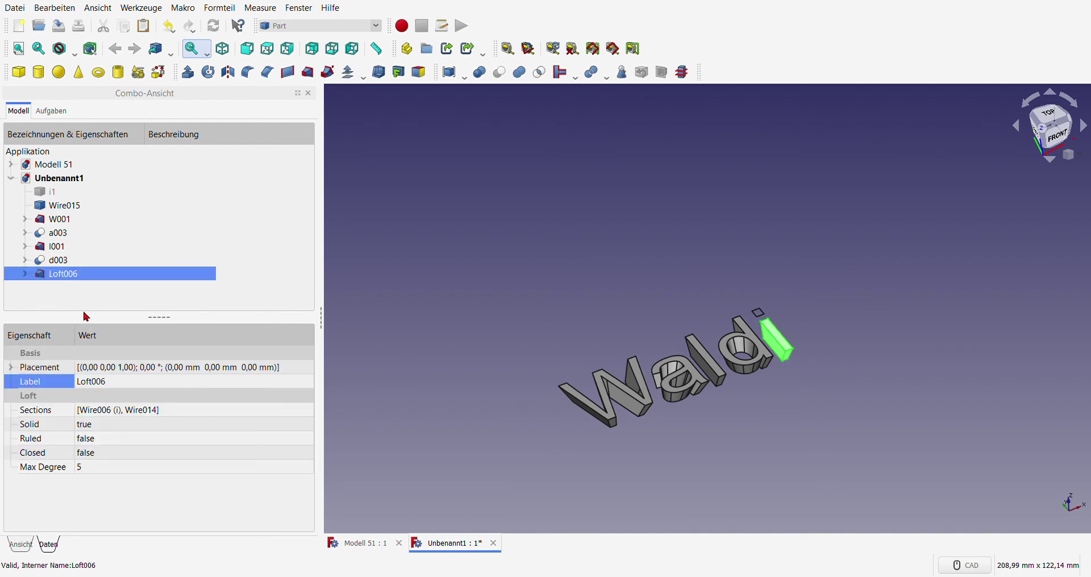
pyautogui.click(115, 302)
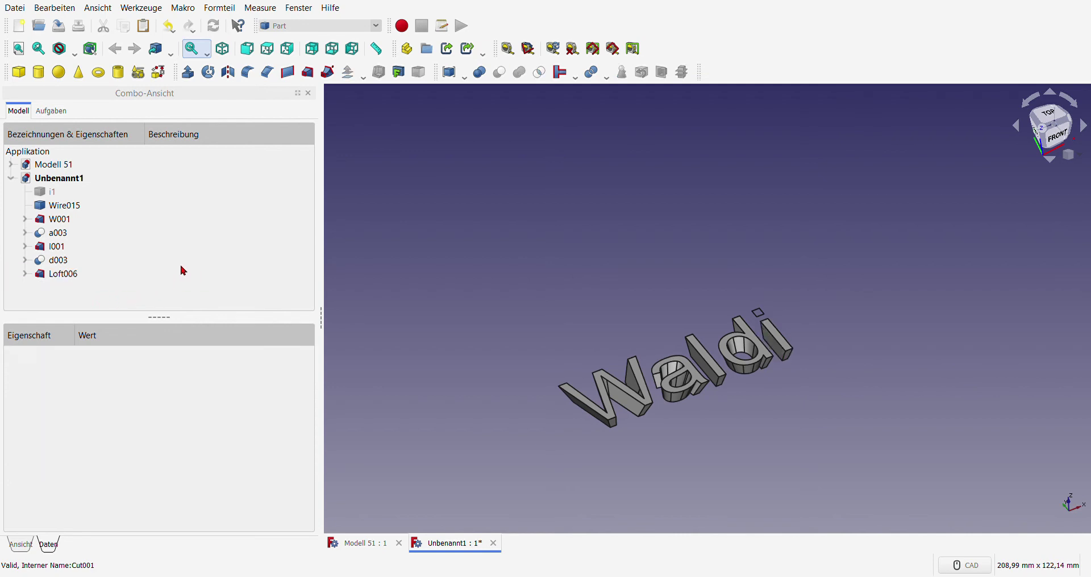
pyautogui.click(49, 192)
pyautogui.click(269, 269)
pyautogui.click(52, 194)
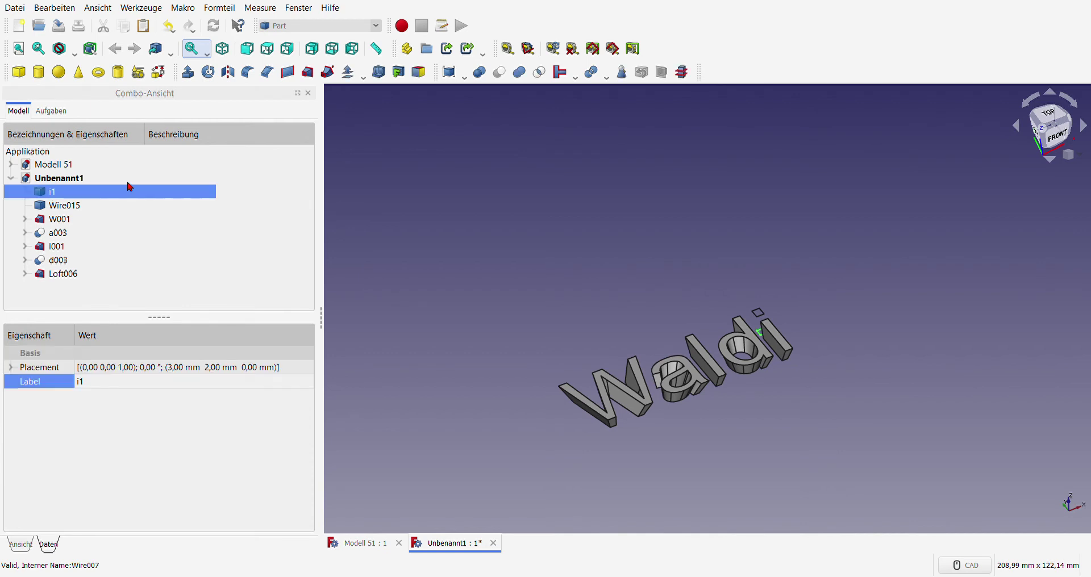
# Step: Loft i1 to Wire015 as a solid, creating Loft007 for the i dot
pyautogui.click(307, 72)
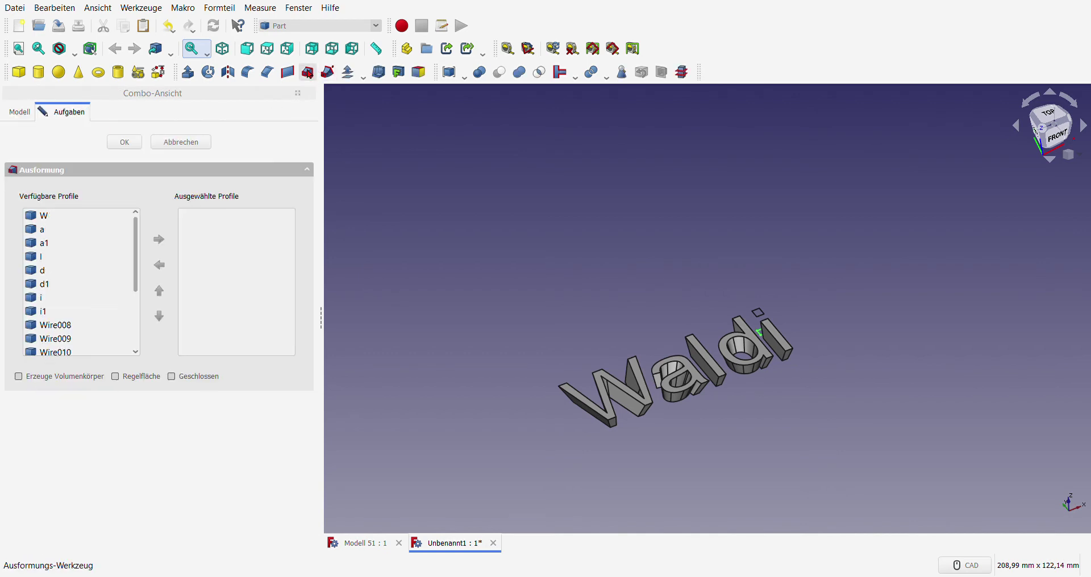
pyautogui.click(46, 313)
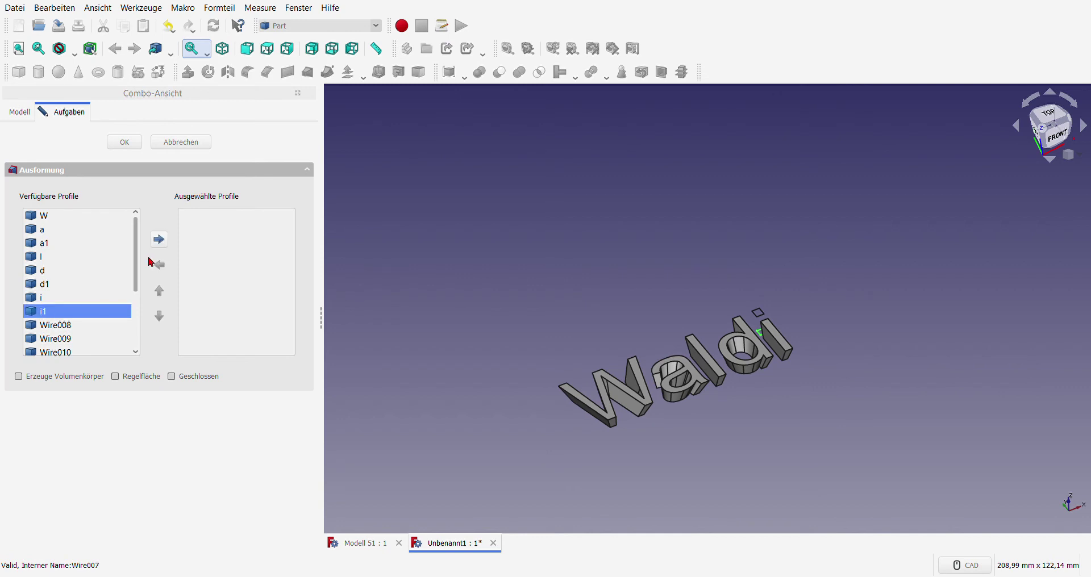
pyautogui.click(160, 240)
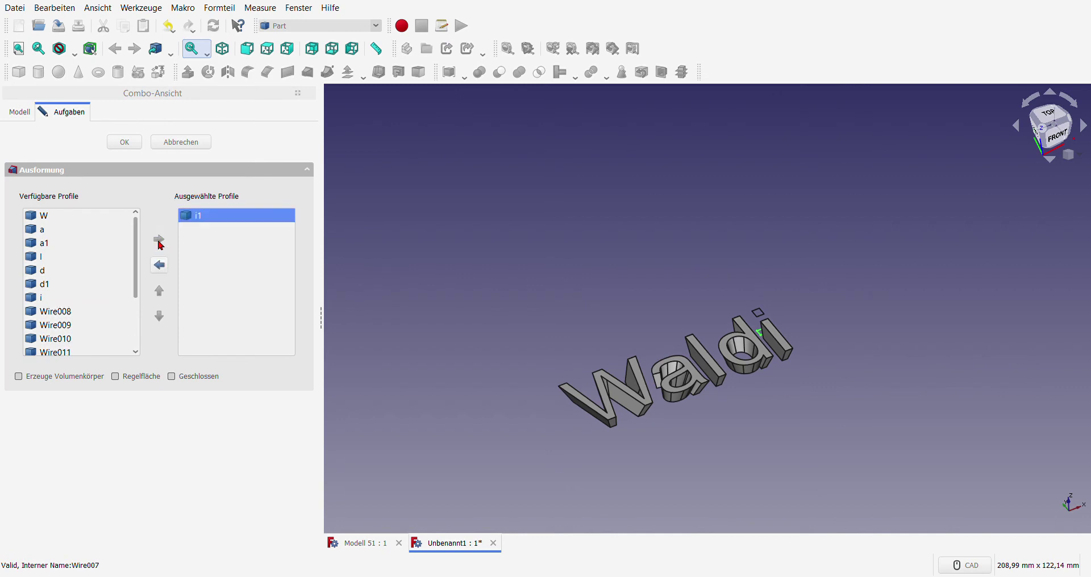
pyautogui.scroll(-2, 85, 313)
pyautogui.click(55, 340)
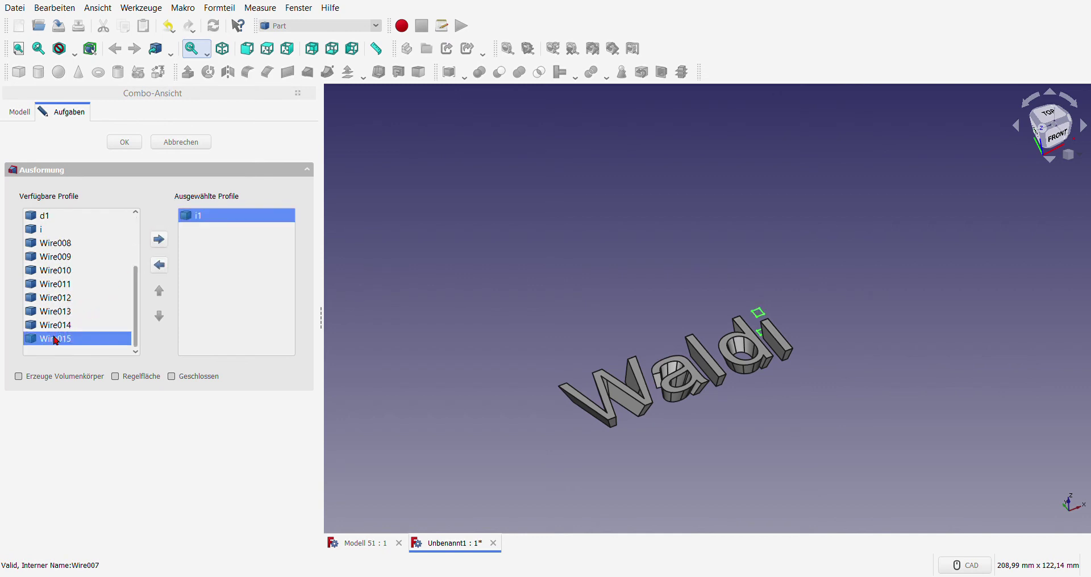
pyautogui.click(161, 242)
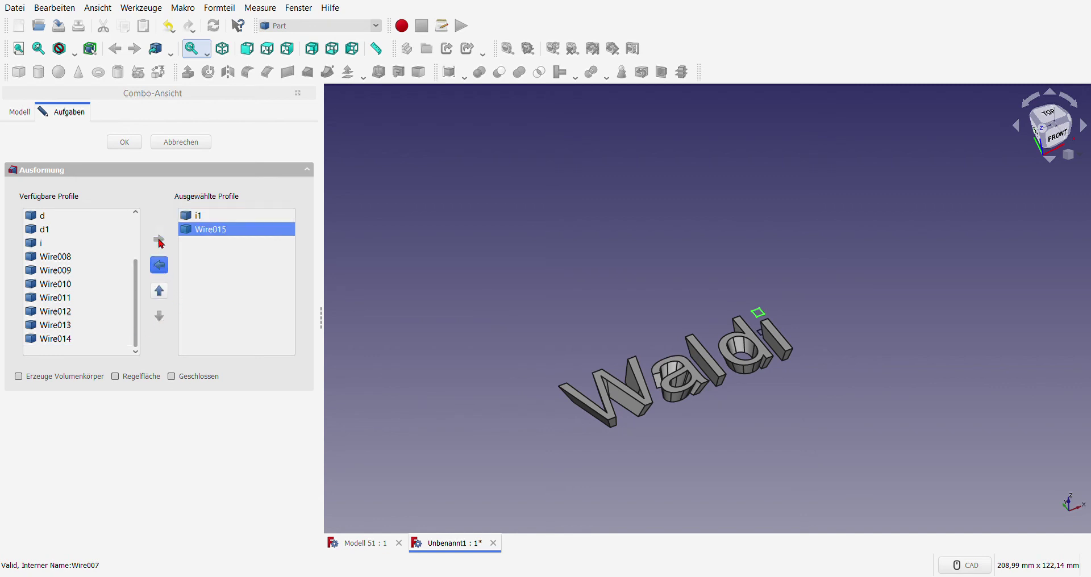
pyautogui.click(19, 376)
pyautogui.click(125, 142)
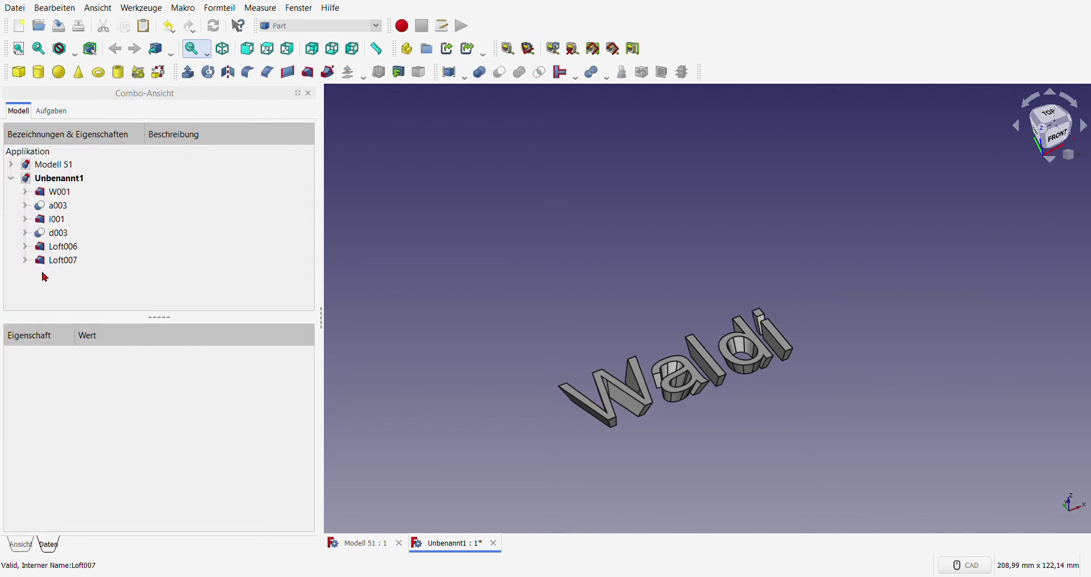
# Step: Check Loft007 and its i1 and Wire015 profiles in the tree
pyautogui.click(61, 263)
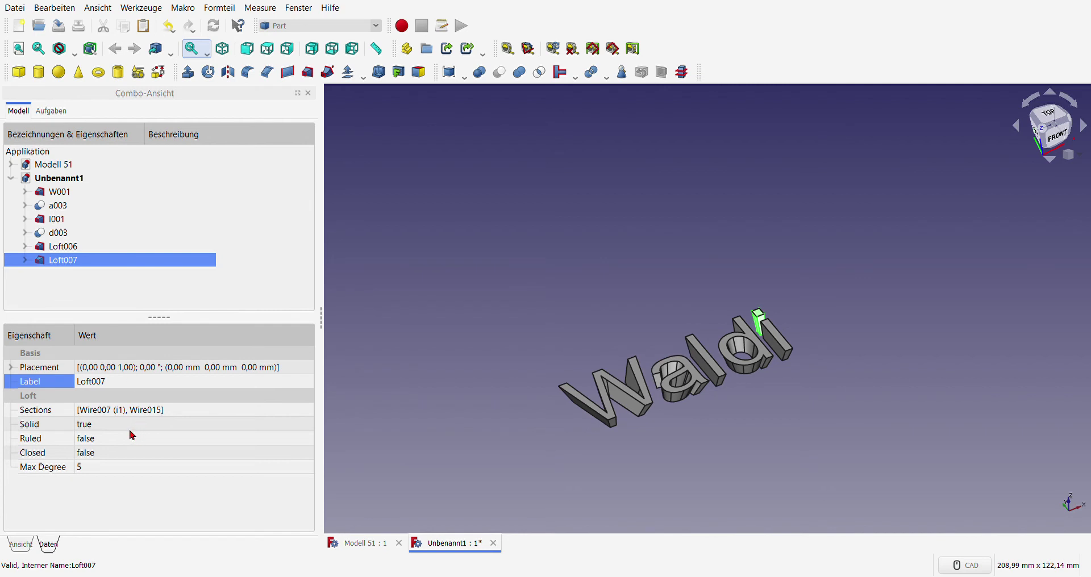
pyautogui.click(25, 260)
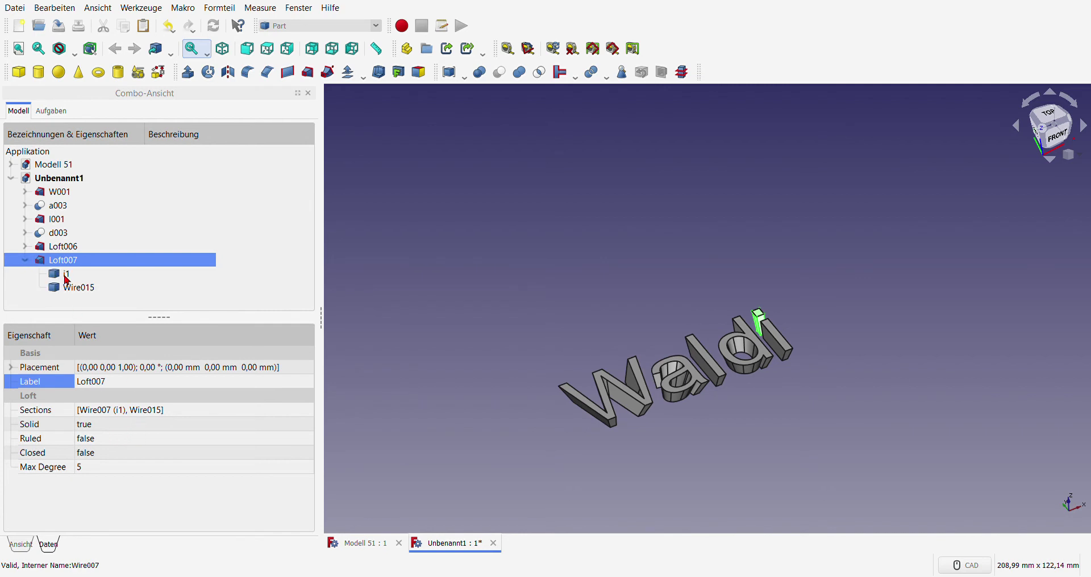
pyautogui.click(72, 278)
pyautogui.click(85, 288)
pyautogui.click(113, 309)
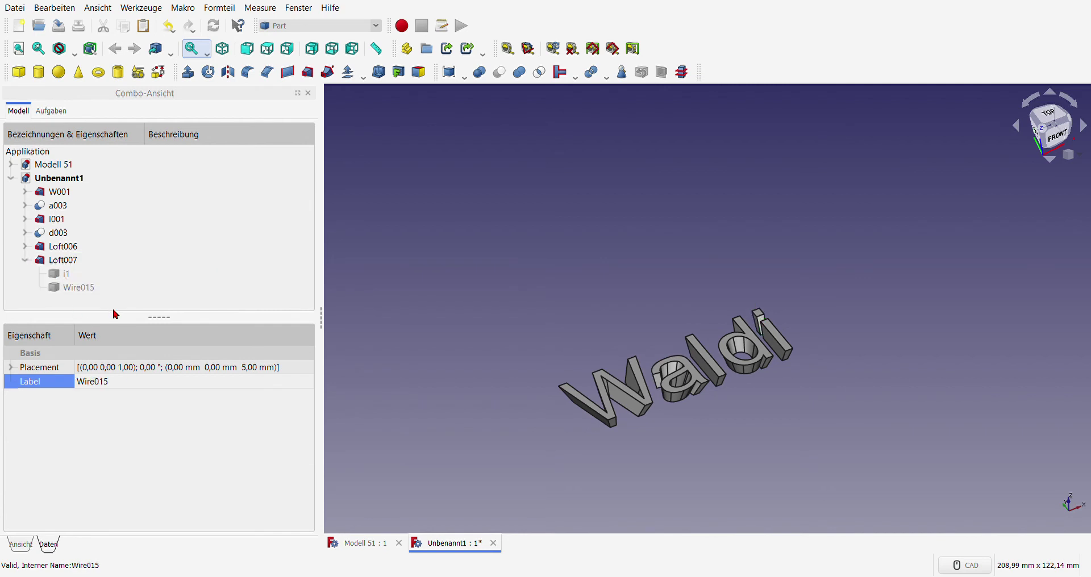
pyautogui.click(25, 260)
pyautogui.click(73, 286)
# Step: Fuse the letter solids W001 through Loft007 and delete the duplicate Fusion001
pyautogui.click(61, 193)
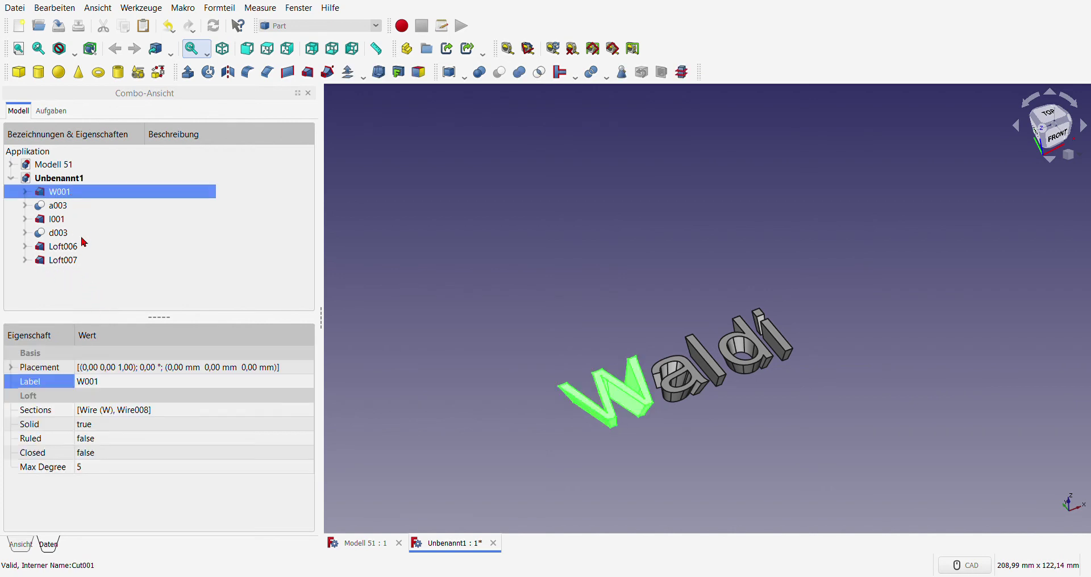
pyautogui.keyDown('shift'); pyautogui.click(67, 265); pyautogui.keyUp('shift')
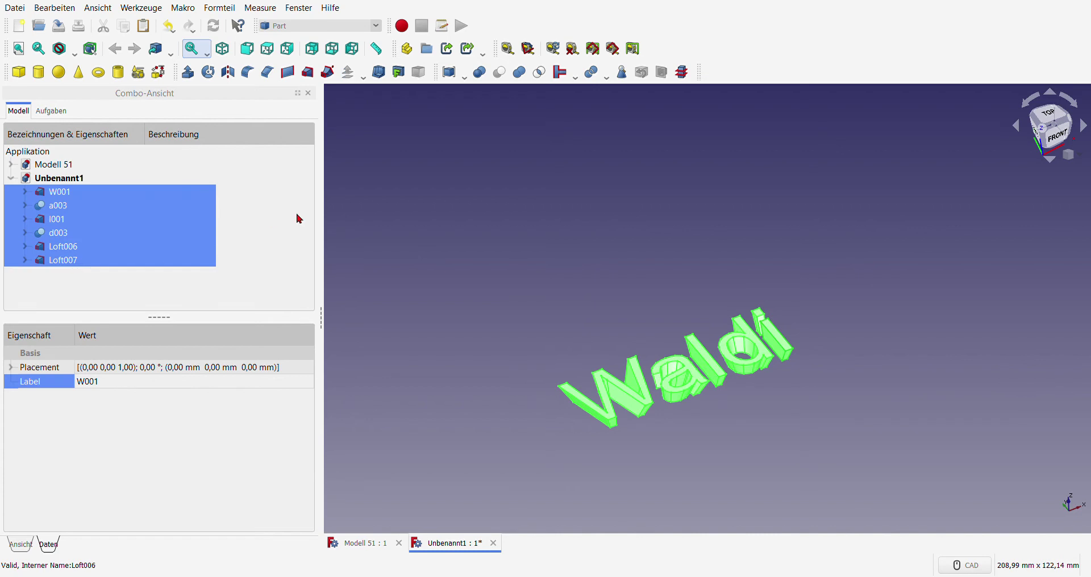
pyautogui.click(520, 73)
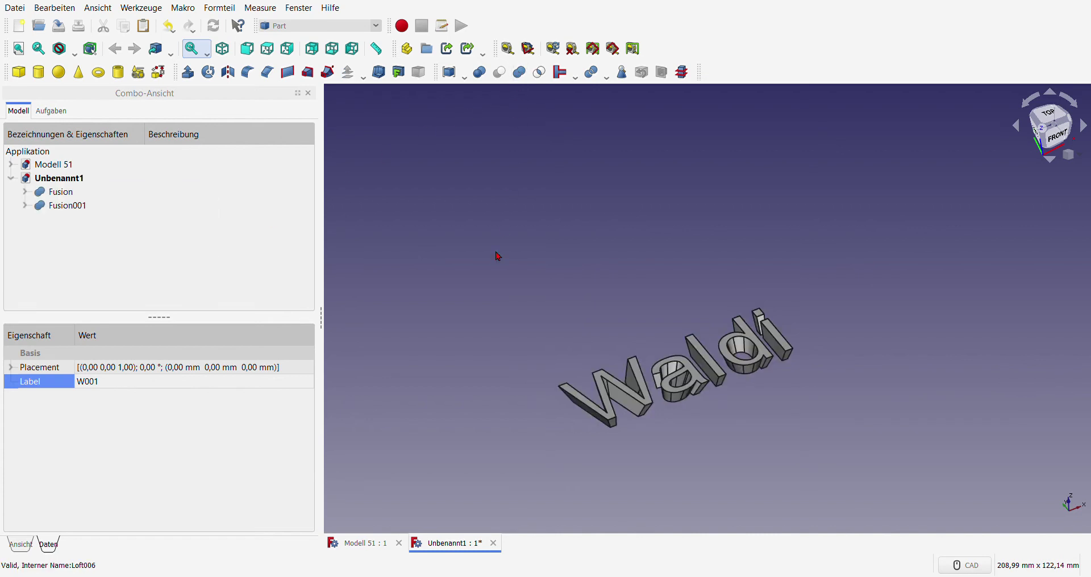
pyautogui.click(65, 210)
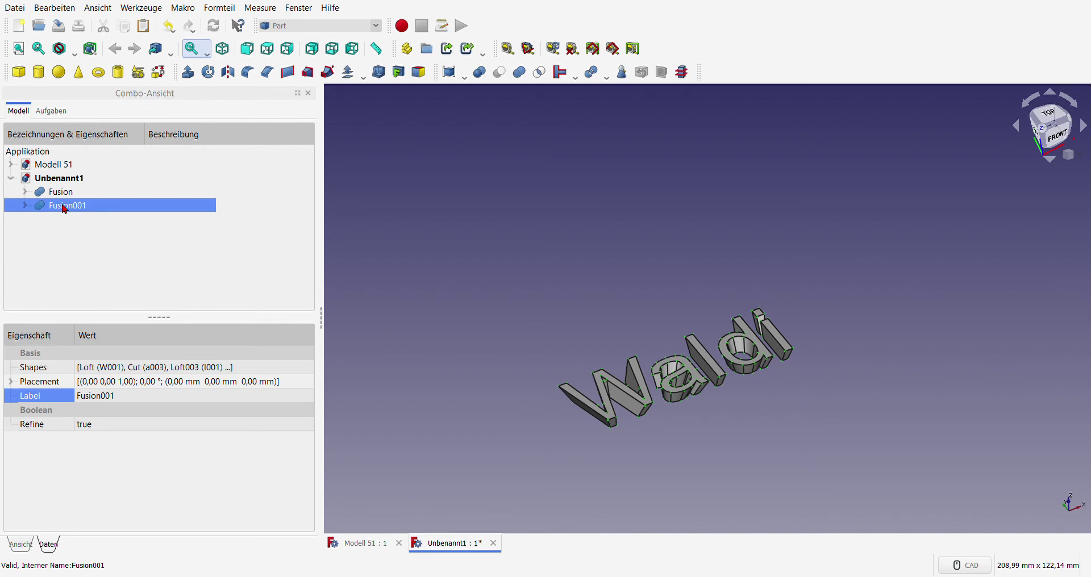
pyautogui.click(60, 192)
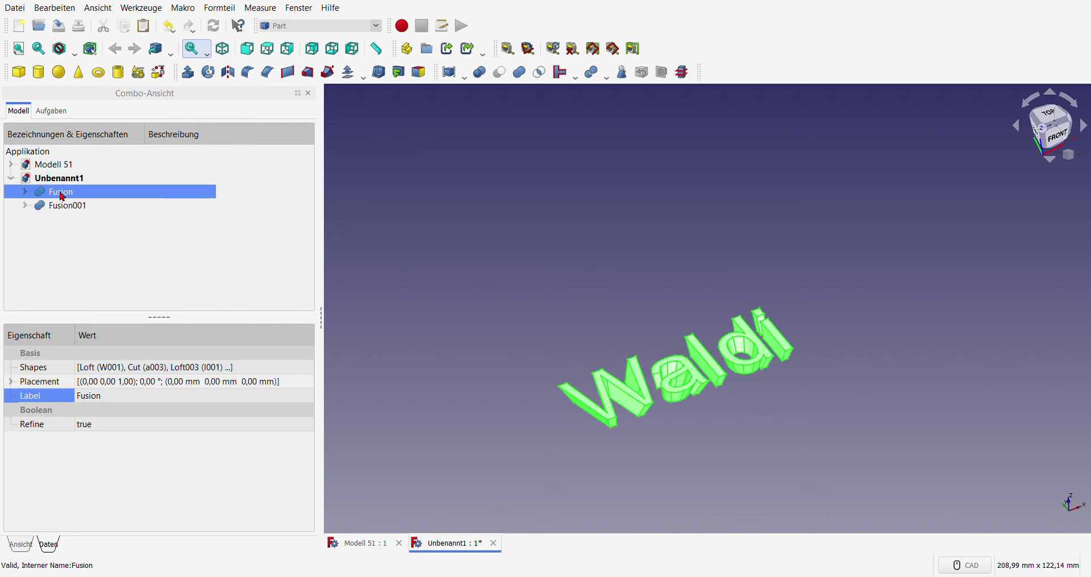
pyautogui.click(67, 210)
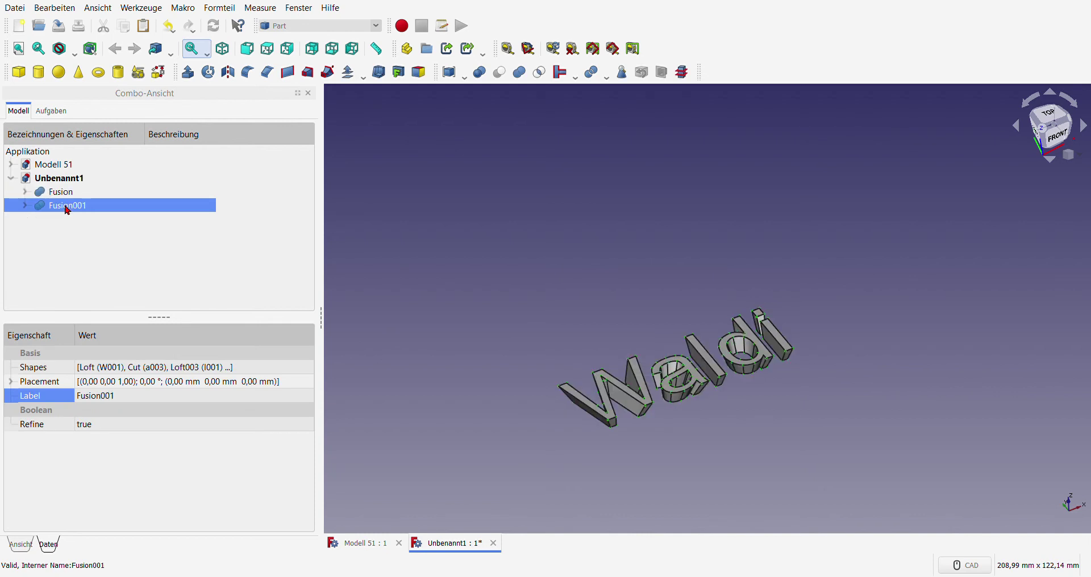
pyautogui.press('Delete')
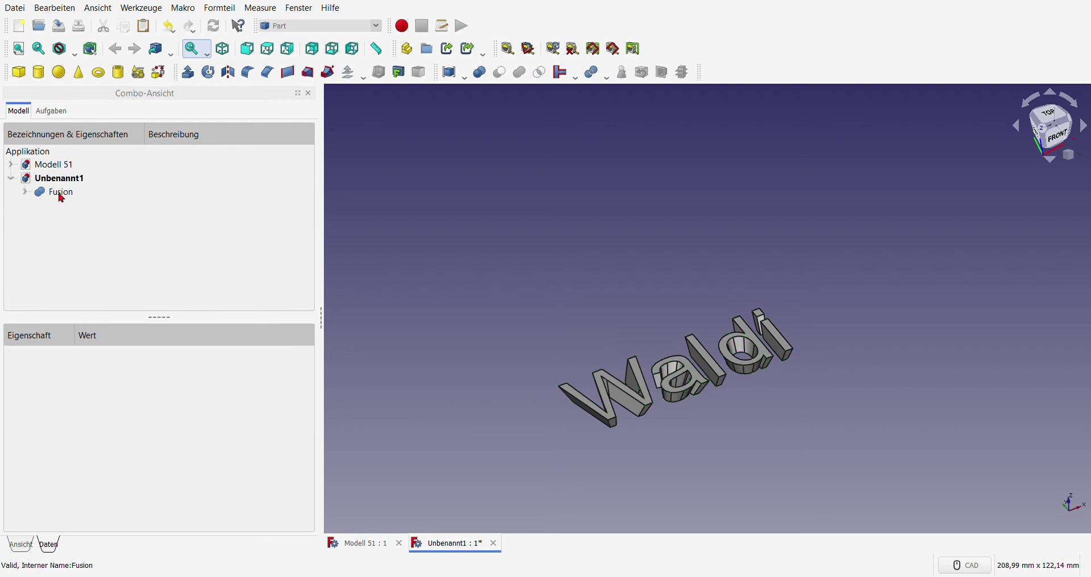
pyautogui.click(60, 192)
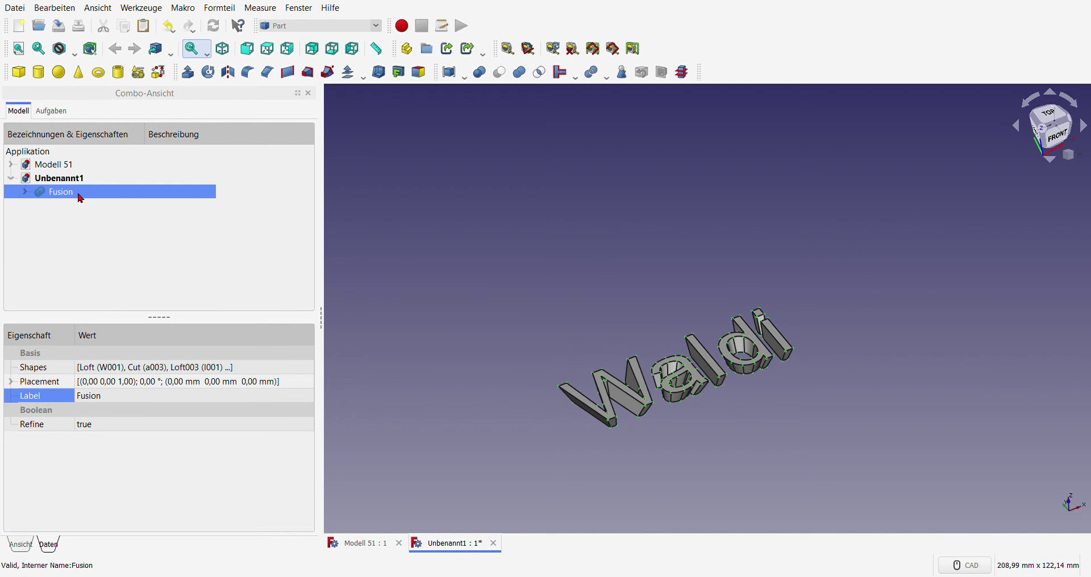
# Step: Hide the individual letter solids inside Fusion and collapse its node
pyautogui.click(25, 192)
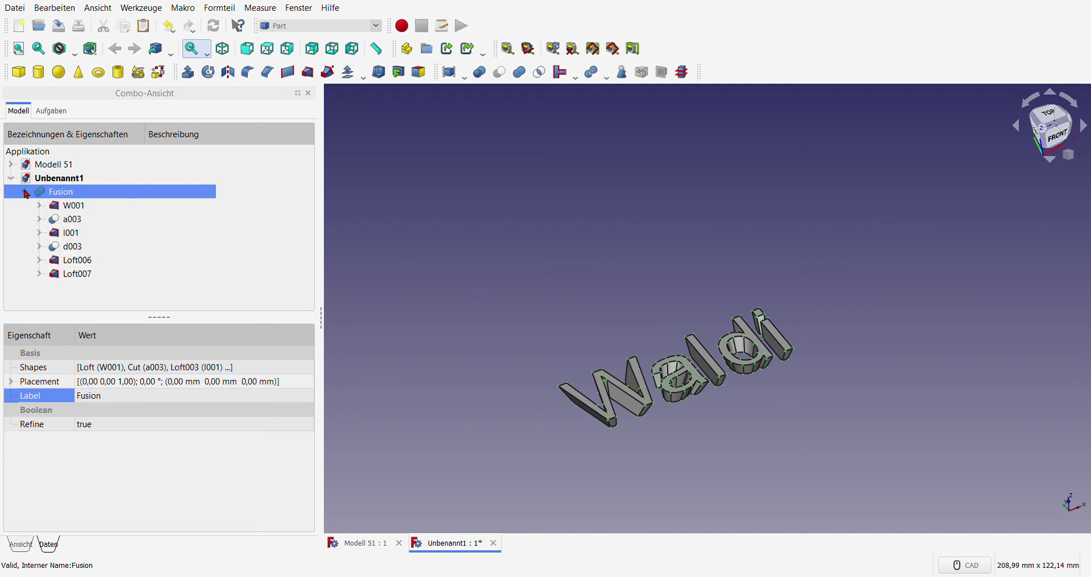
pyautogui.click(62, 208)
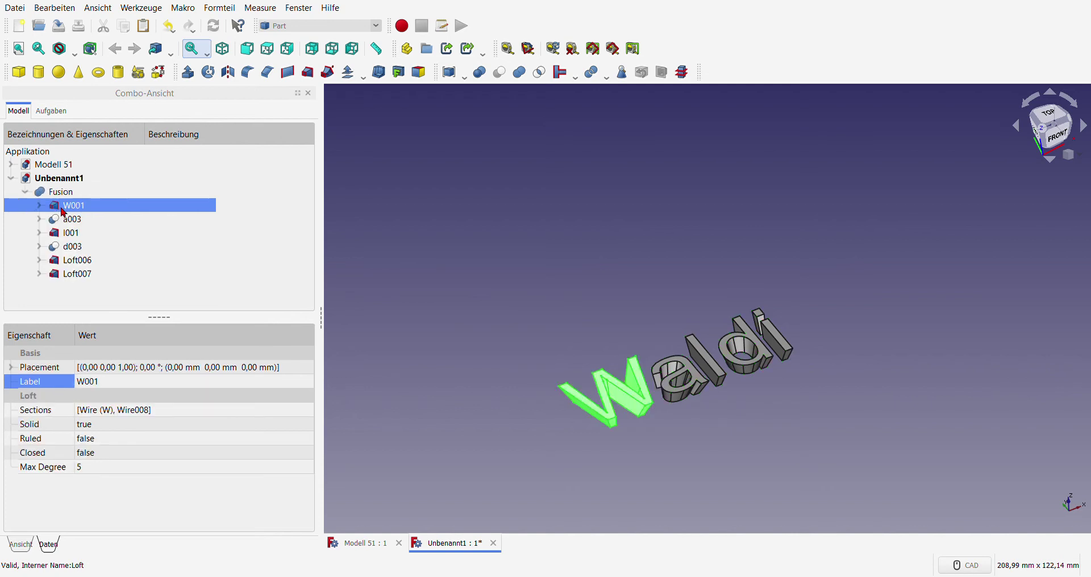
pyautogui.press('space')
pyautogui.click(65, 221)
pyautogui.press('space')
pyautogui.click(70, 237)
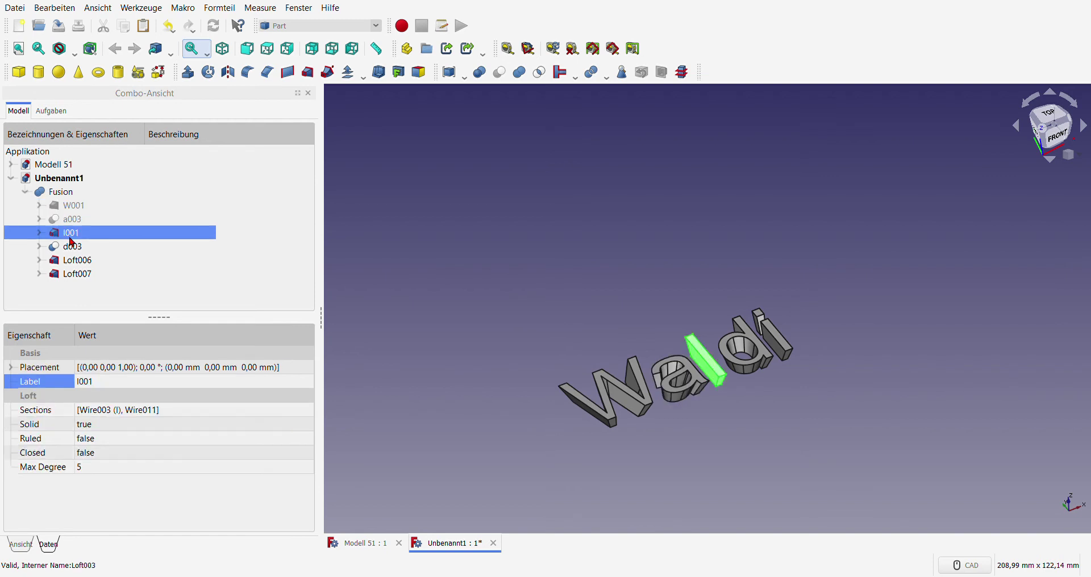
pyautogui.press('space')
pyautogui.click(73, 245)
pyautogui.press('space')
pyautogui.click(80, 261)
pyautogui.press('space')
pyautogui.click(81, 276)
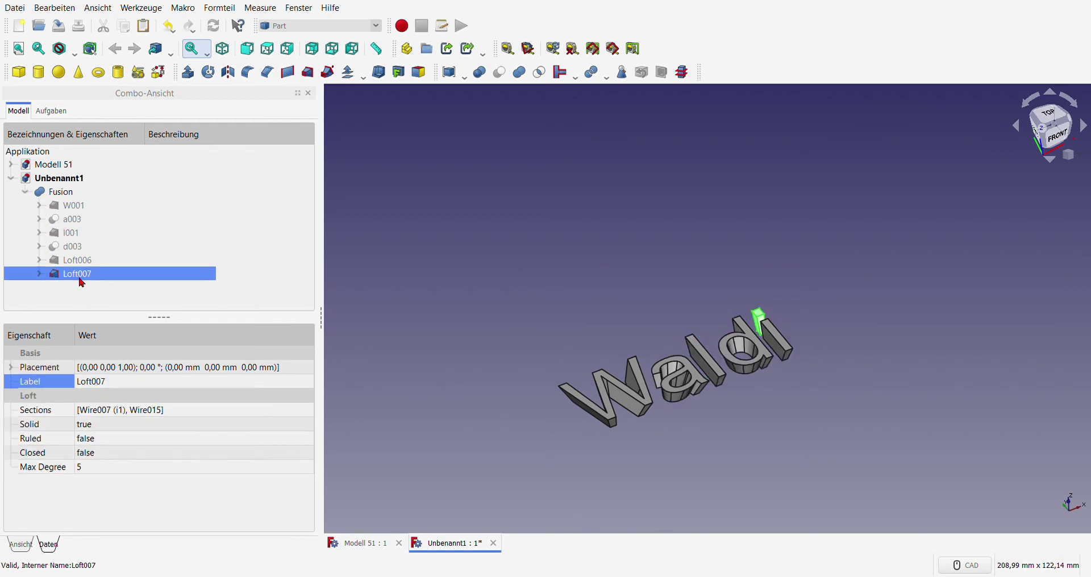
pyautogui.click(84, 298)
pyautogui.click(25, 192)
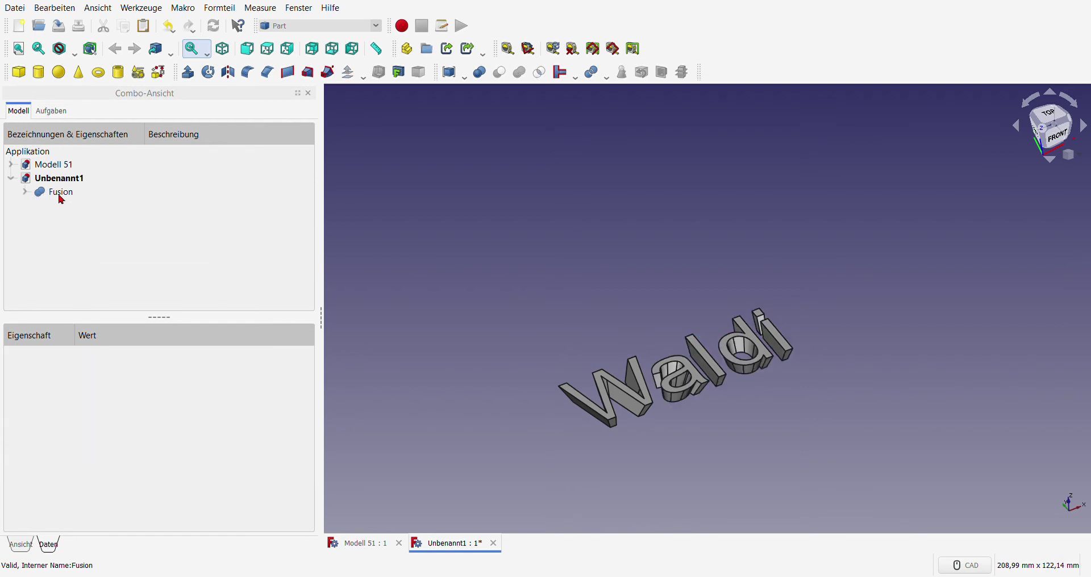
pyautogui.click(60, 197)
pyautogui.click(486, 321)
# Step: Add a Würfel box, fit the view, and set its Length to 72 mm
pyautogui.click(20, 73)
pyautogui.press('v')
pyautogui.press('f')
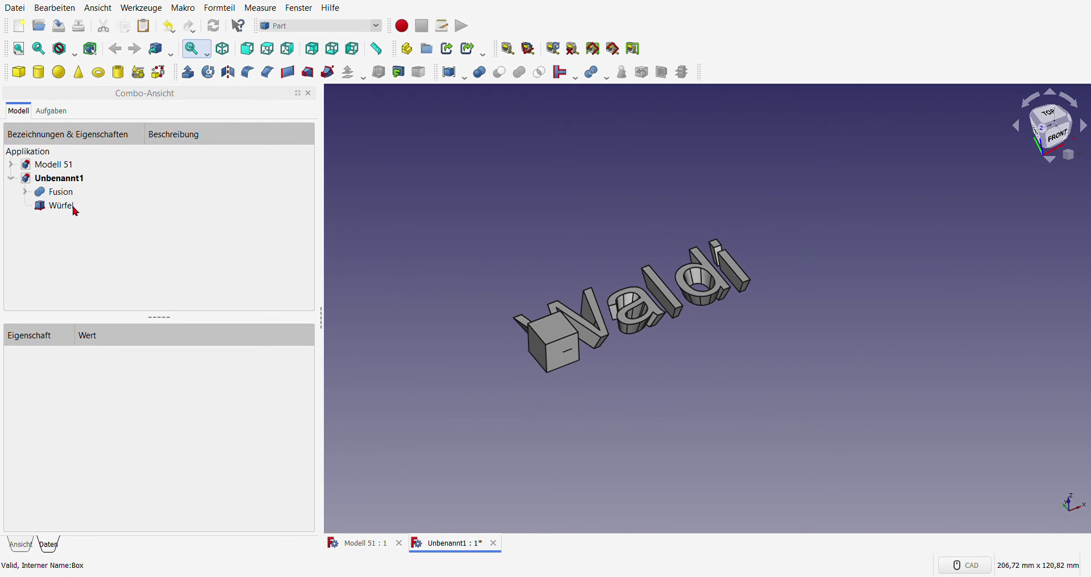
pyautogui.click(74, 208)
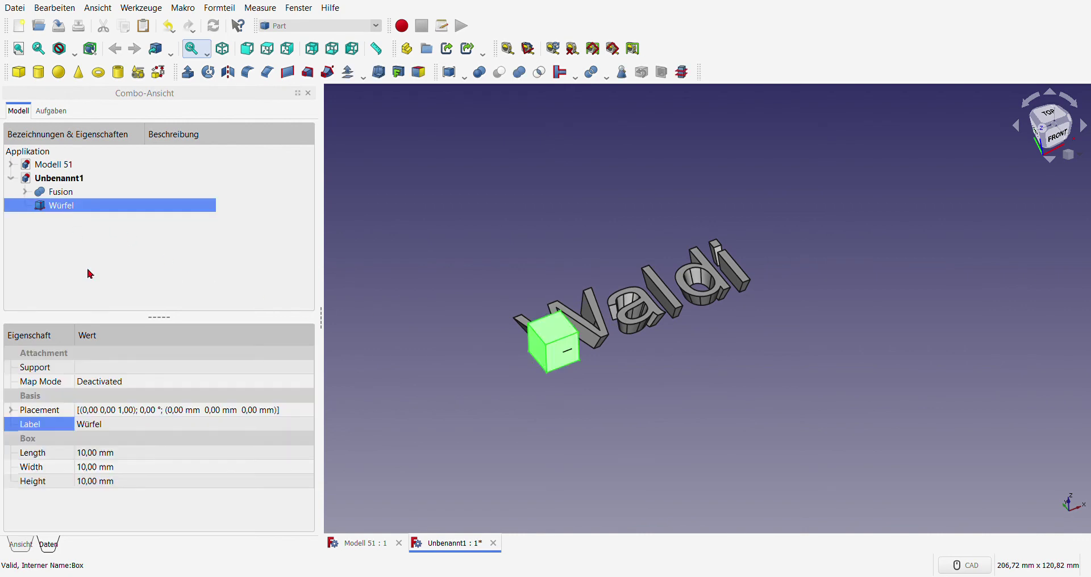
pyautogui.click(125, 456)
pyautogui.scroll(3, 130, 454)
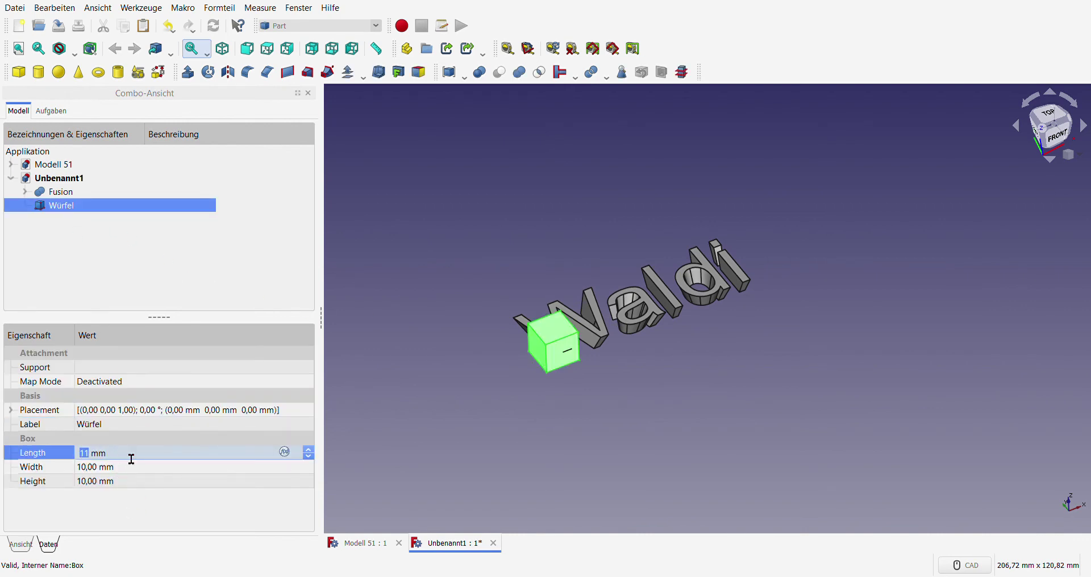
pyautogui.scroll(6, 131, 458)
pyautogui.scroll(7, 131, 459)
pyautogui.scroll(10, 132, 459)
pyautogui.scroll(7, 131, 458)
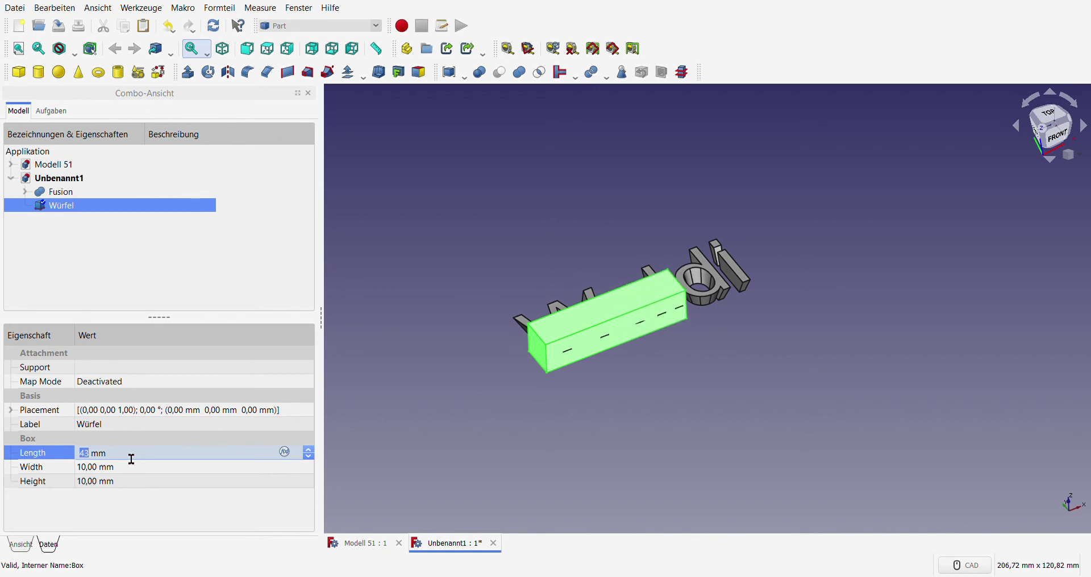
pyautogui.scroll(8, 131, 459)
pyautogui.scroll(10, 131, 458)
pyautogui.scroll(7, 131, 458)
pyautogui.scroll(4, 132, 458)
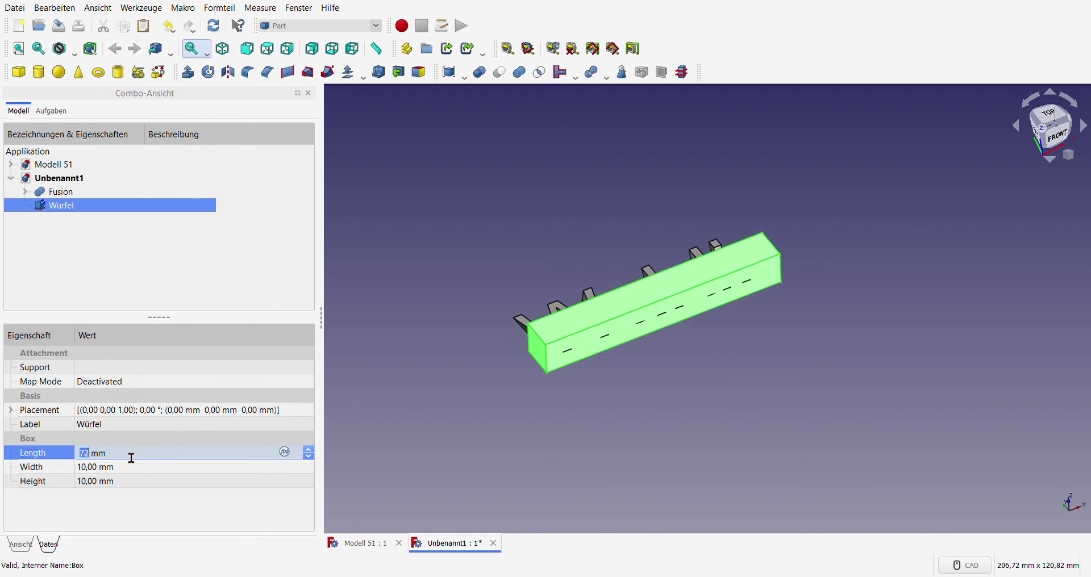
pyautogui.click(113, 467)
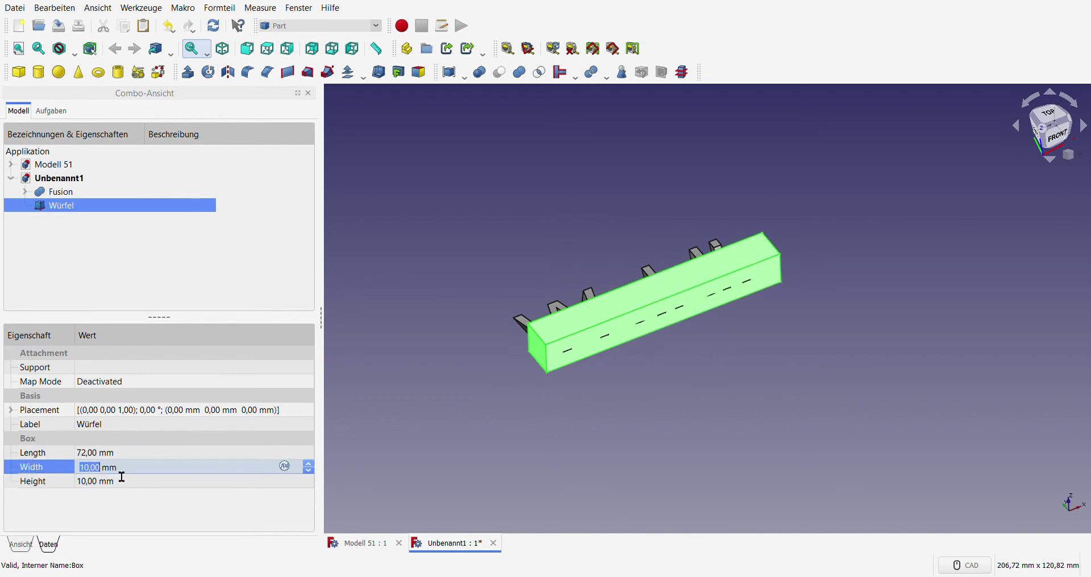
# Step: Set the box Width to 30 mm and correct its Length to 80 mm
pyautogui.scroll(4, 119, 472)
pyautogui.scroll(8, 121, 478)
pyautogui.scroll(5, 121, 477)
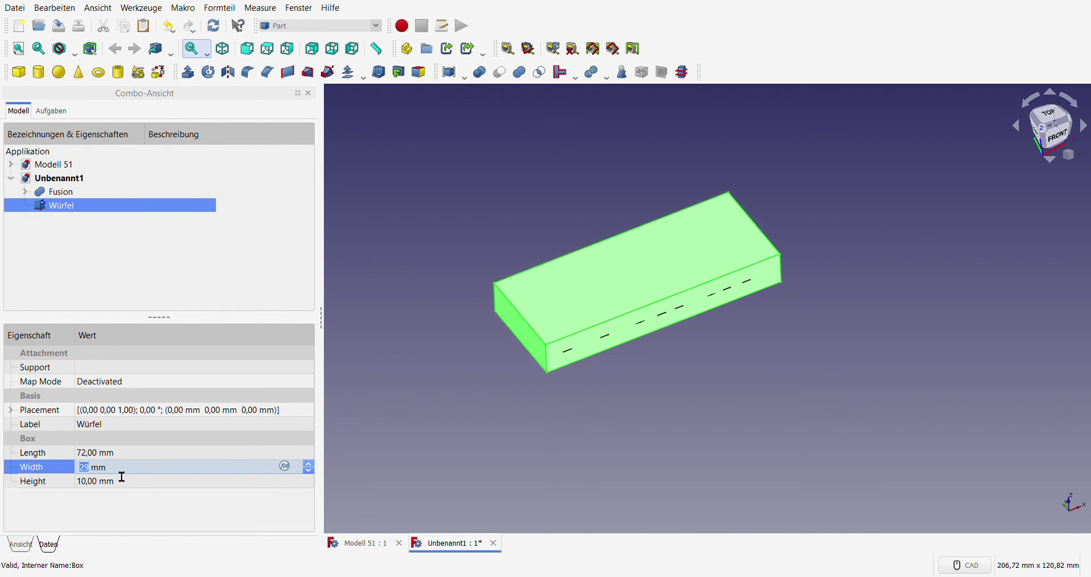
pyautogui.scroll(4, 122, 478)
pyautogui.scroll(1, 122, 476)
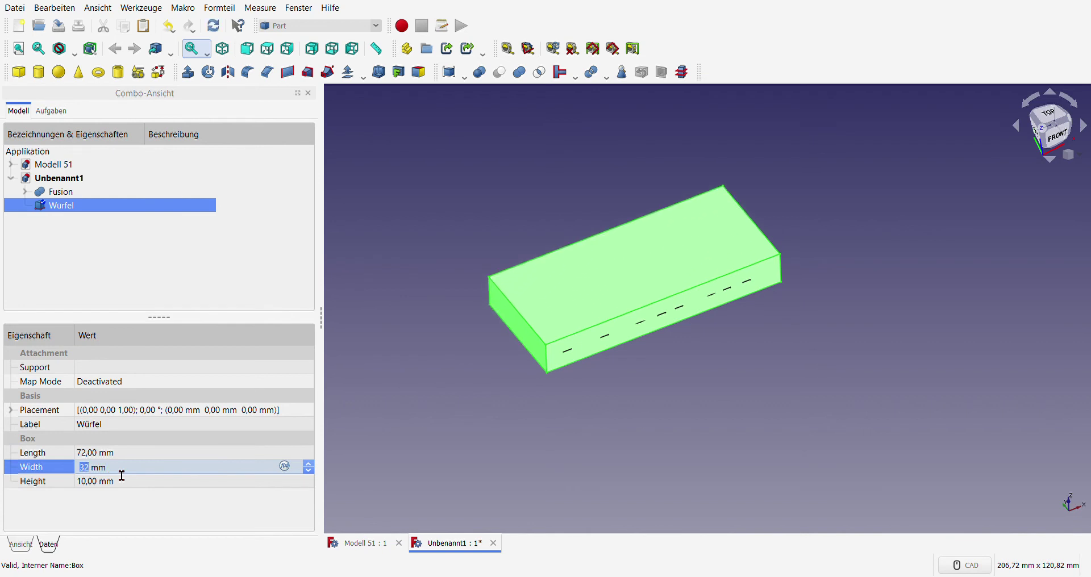
pyautogui.scroll(-1, 121, 476)
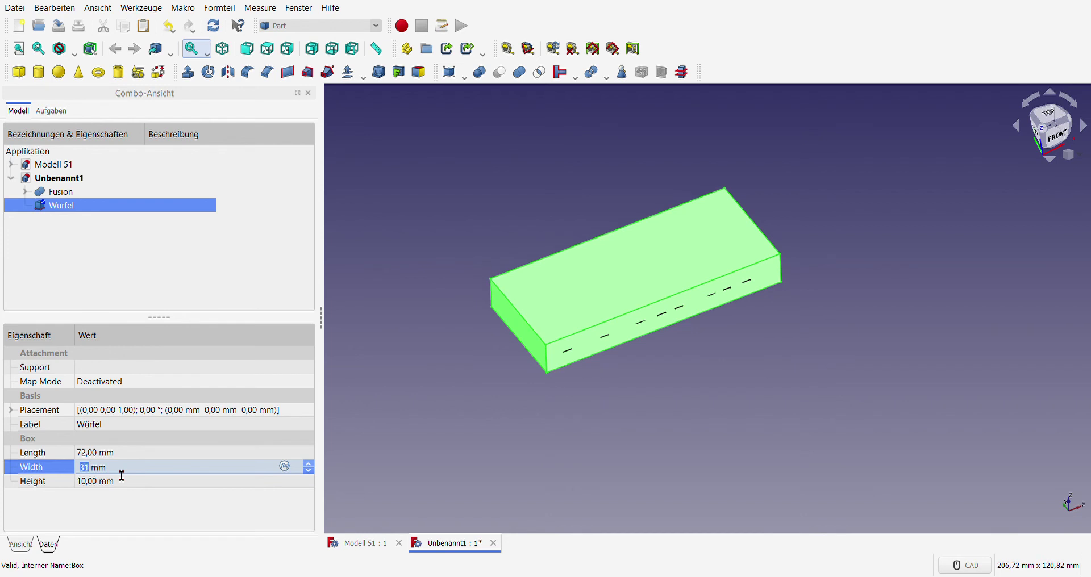
pyautogui.scroll(-1, 122, 476)
pyautogui.click(126, 454)
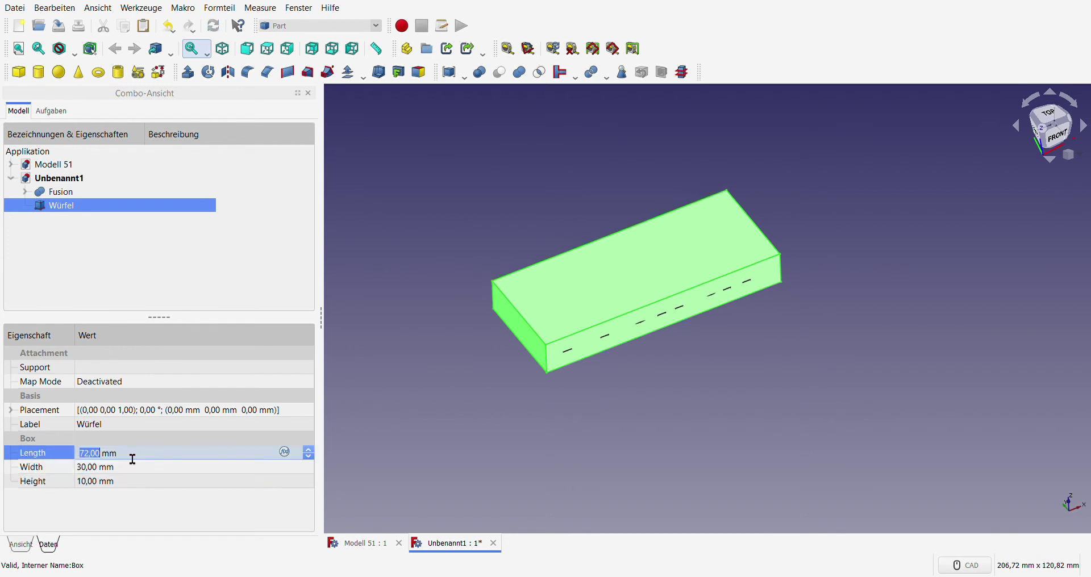
pyautogui.scroll(2, 132, 460)
pyautogui.scroll(2, 132, 460)
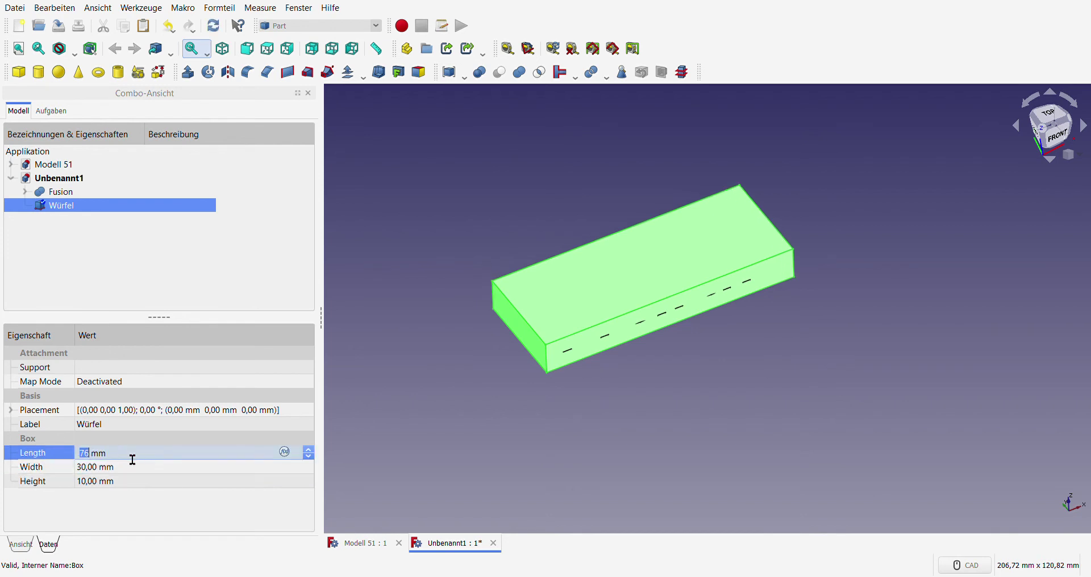
pyautogui.scroll(1, 132, 461)
pyautogui.scroll(1, 131, 461)
pyautogui.scroll(1, 132, 461)
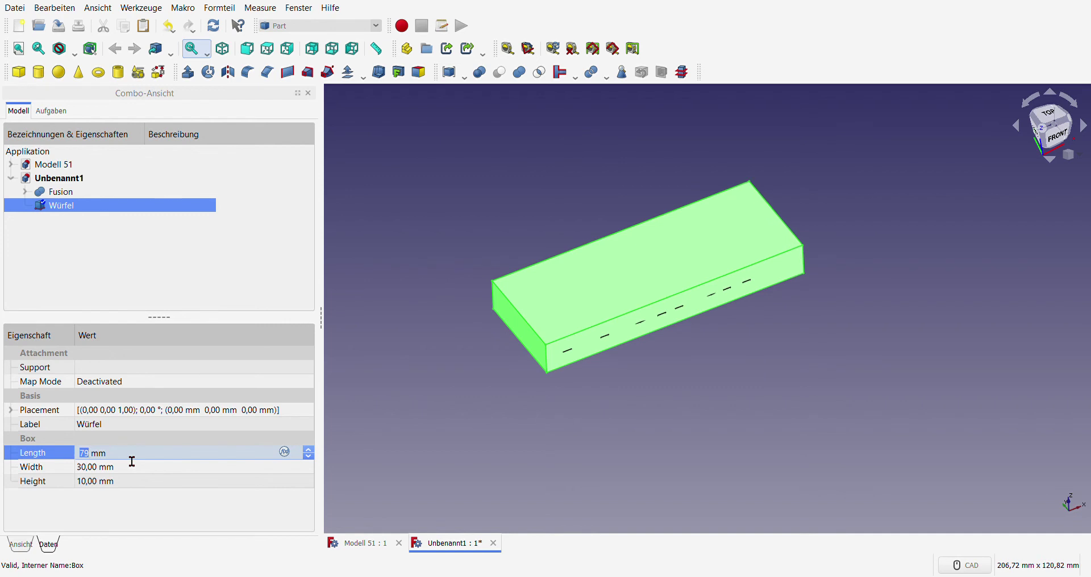
pyautogui.scroll(1, 132, 461)
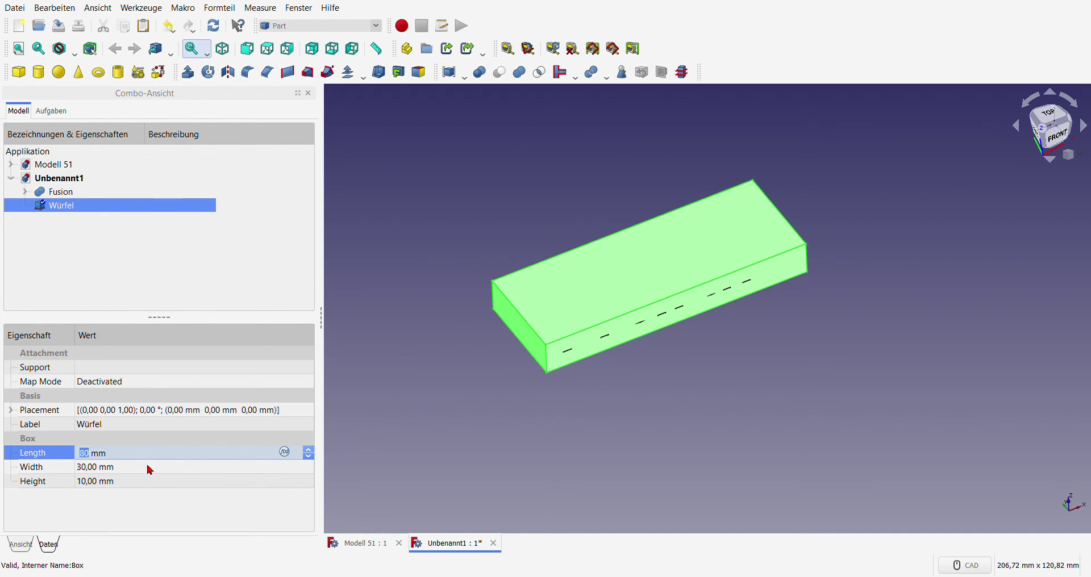
pyautogui.click(146, 483)
pyautogui.click(261, 275)
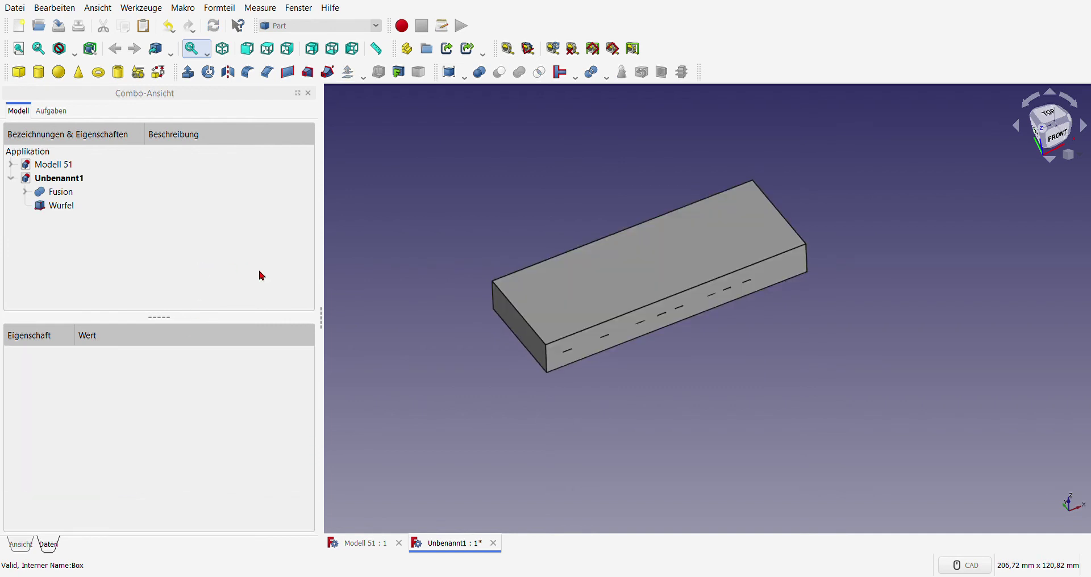
# Step: View the model from the top in wireframe and set the box x position to -7 mm
pyautogui.click(1052, 117)
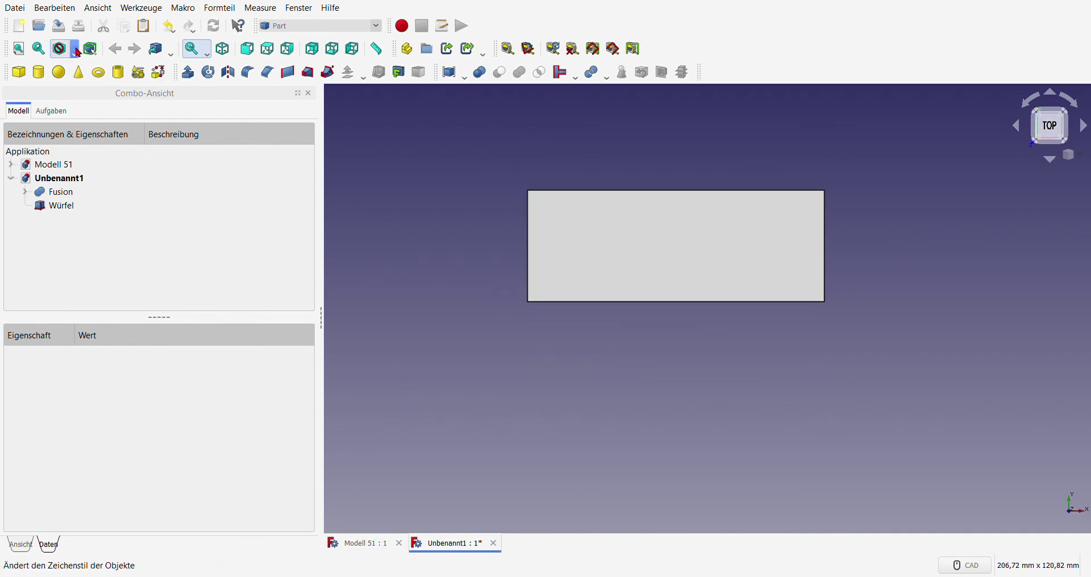
pyautogui.click(110, 98)
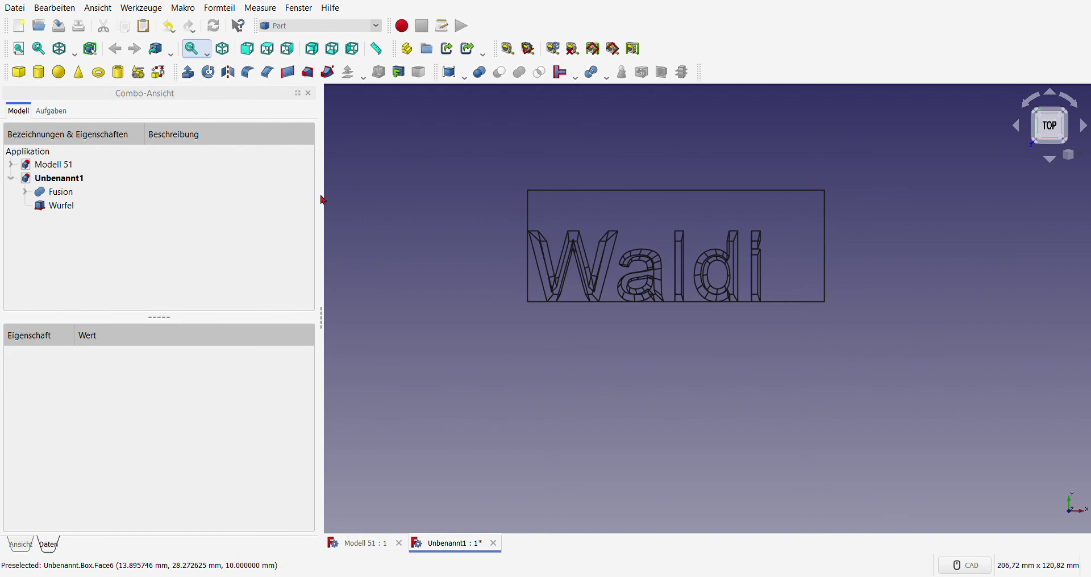
pyautogui.click(60, 206)
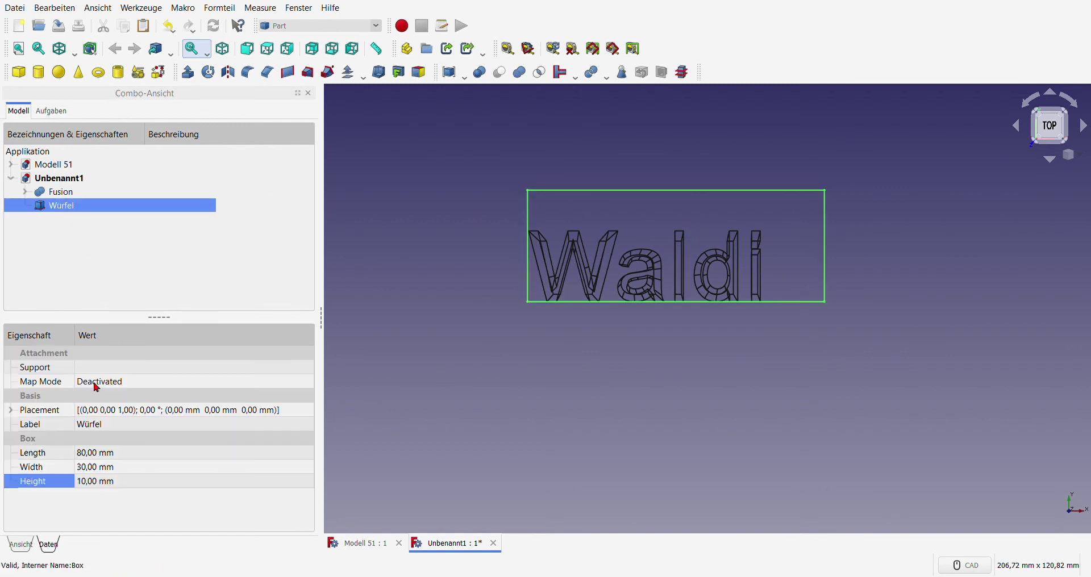
pyautogui.click(10, 410)
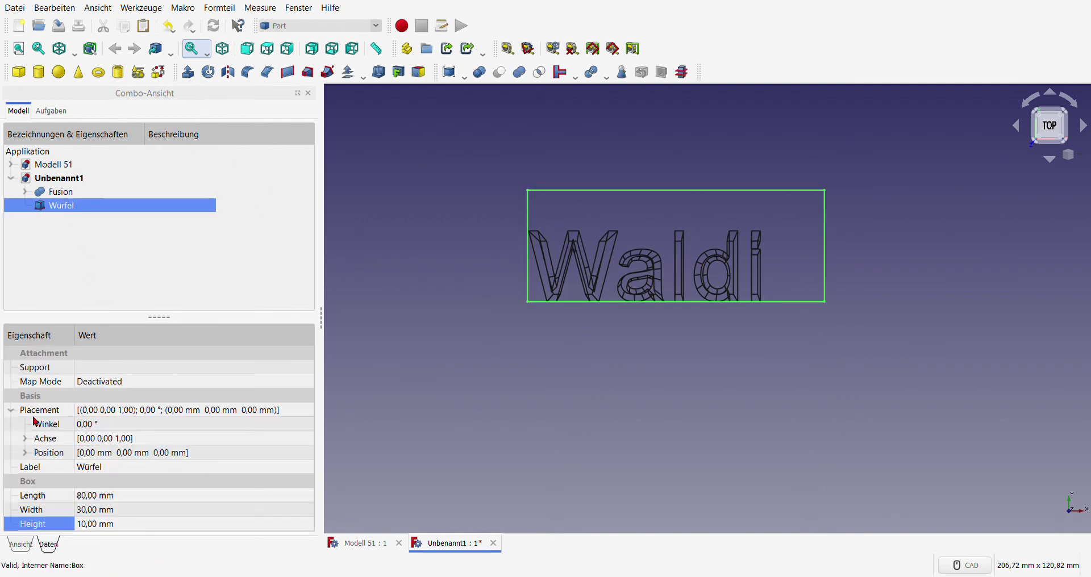
pyautogui.click(26, 453)
pyautogui.click(135, 472)
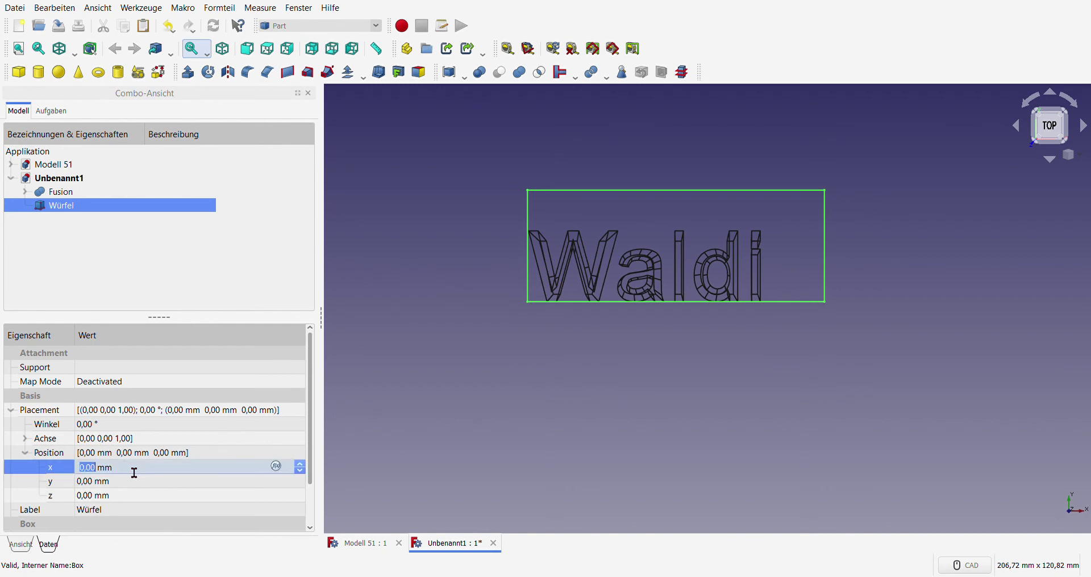
pyautogui.write('-5')
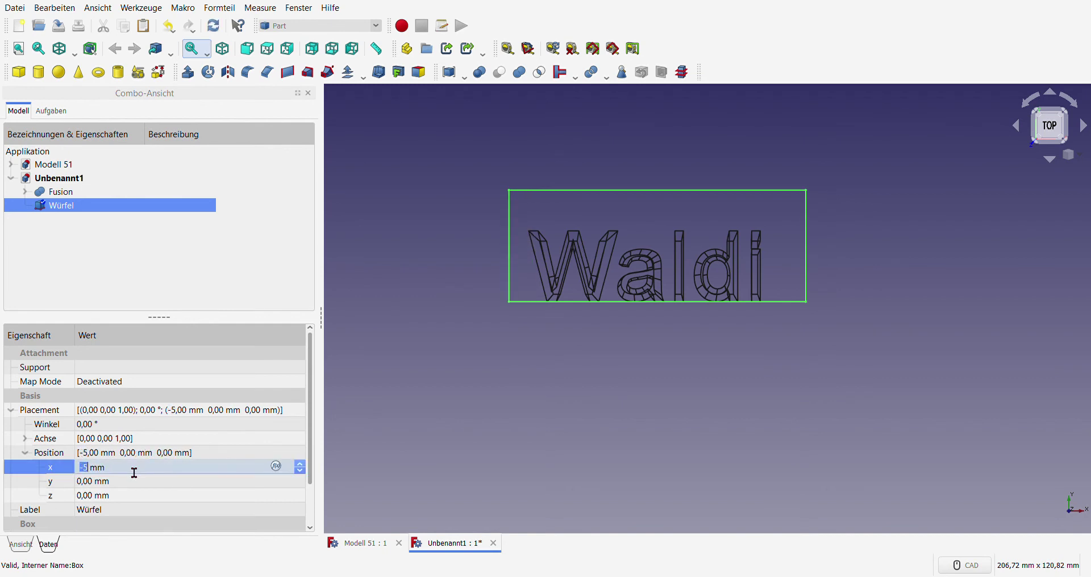
pyautogui.scroll(-1, 135, 472)
pyautogui.scroll(-1, 135, 473)
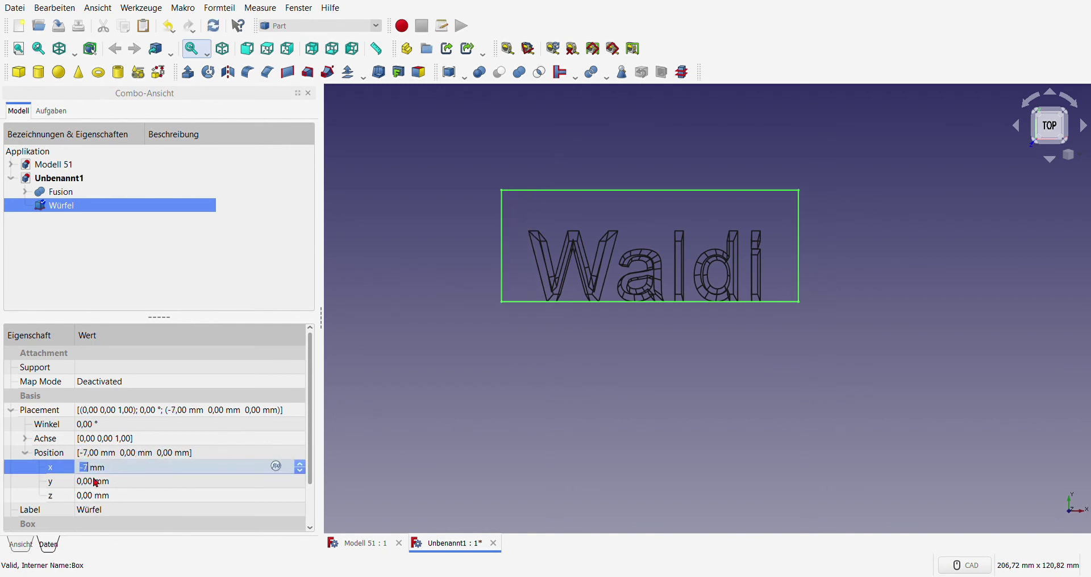
pyautogui.click(107, 484)
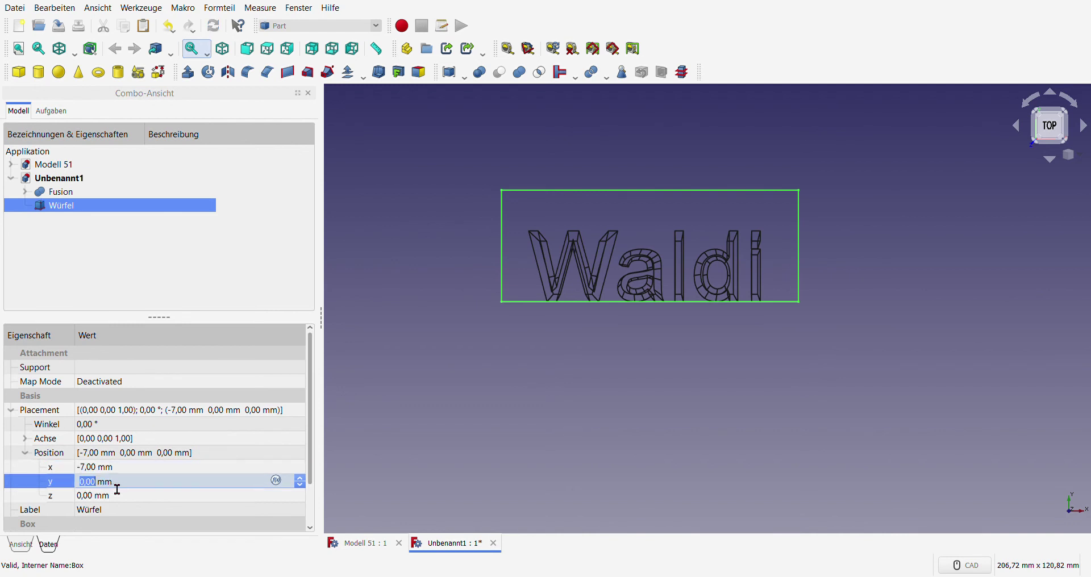
# Step: Set the box y position to -5 mm and lower it to z -5 mm
pyautogui.scroll(-1, 117, 489)
pyautogui.scroll(-1, 116, 489)
pyautogui.scroll(-2, 115, 489)
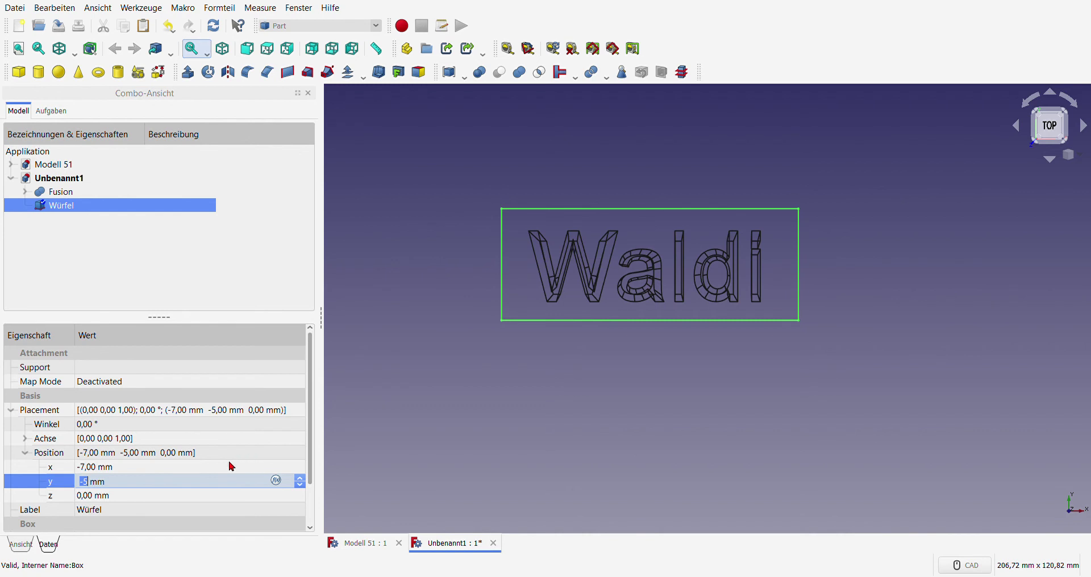
pyautogui.click(147, 496)
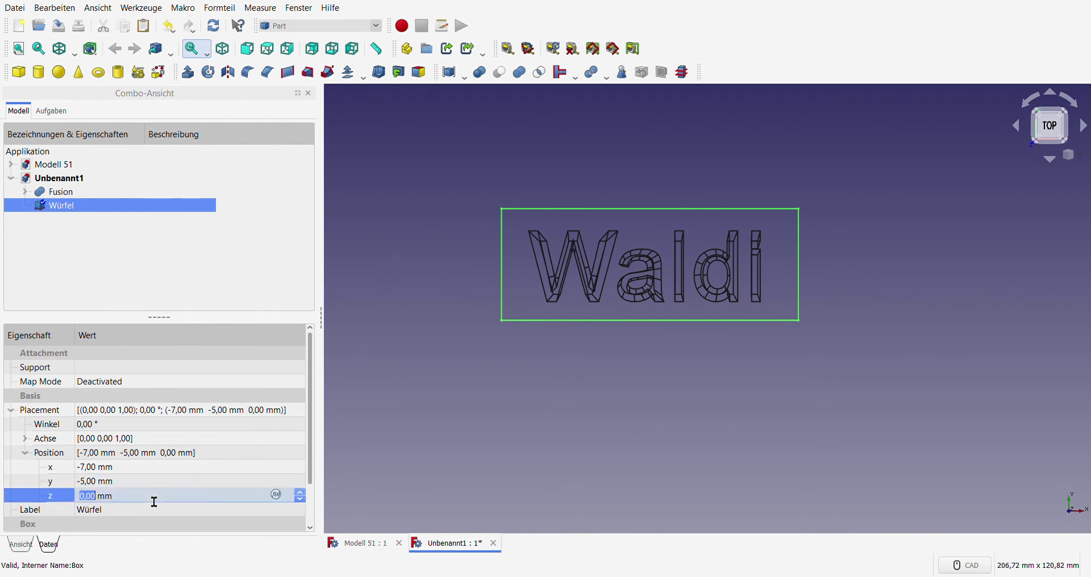
pyautogui.moveTo(555, 472); pyautogui.dragTo(693, 382, button='middle')
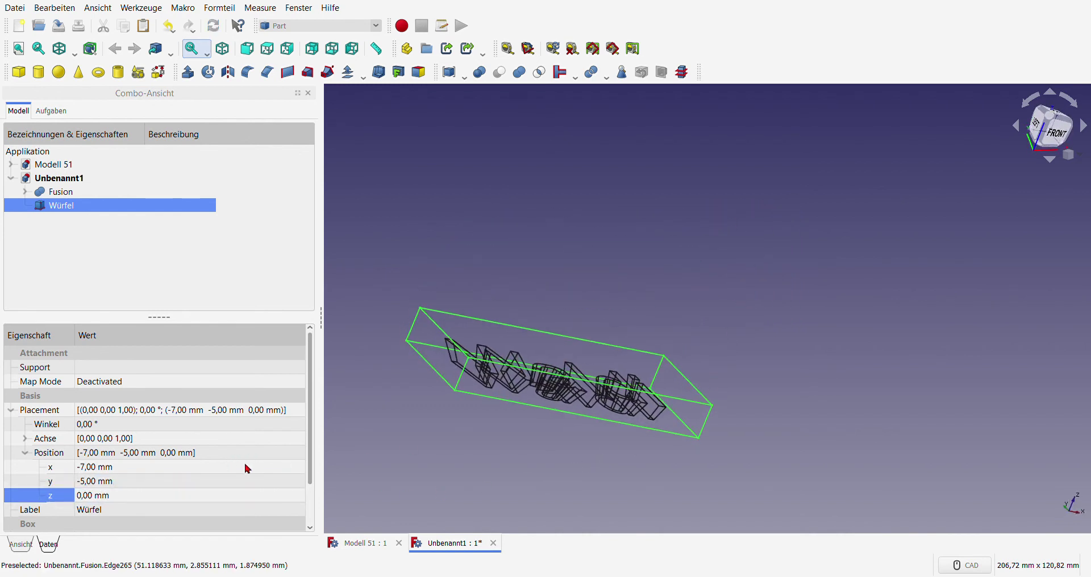
pyautogui.scroll(-1, 127, 500)
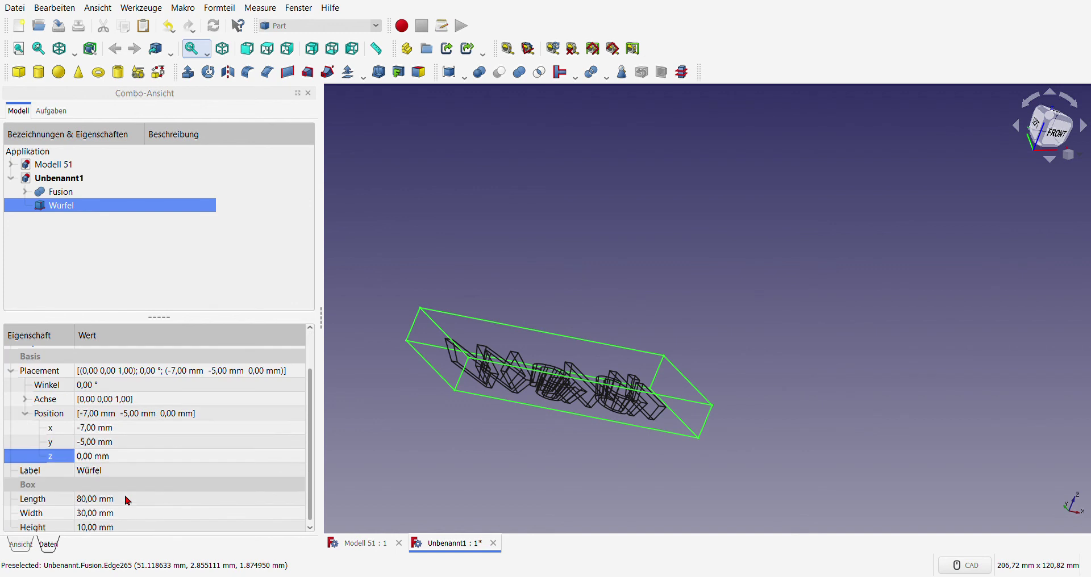
pyautogui.click(123, 456)
pyautogui.write('-3')
pyautogui.press('Down')
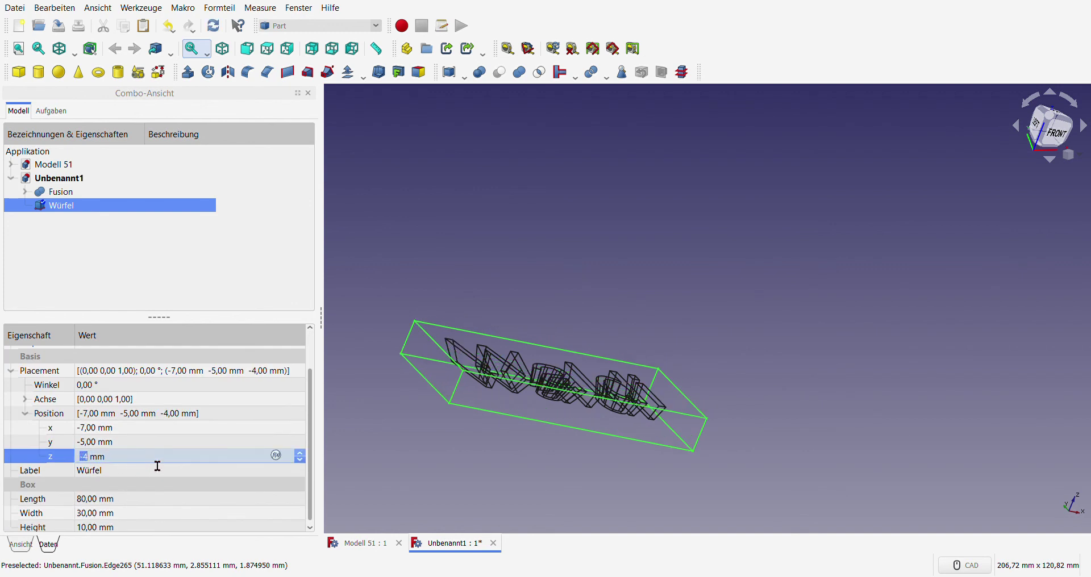
pyautogui.press('Down')
pyautogui.click(376, 455)
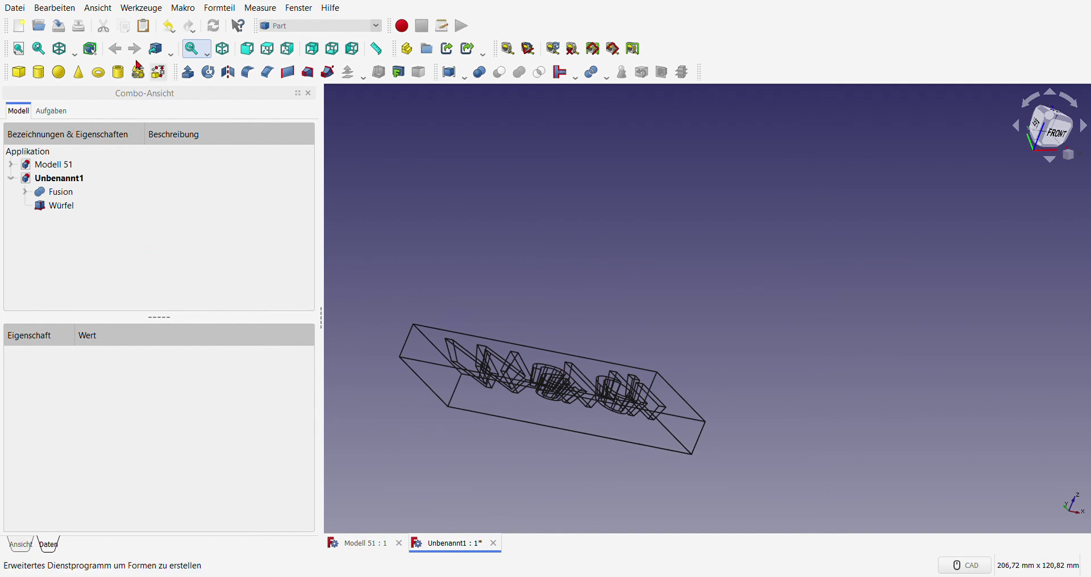
# Step: Switch to shaded view and duplicate the Fusion lettering as Fusion001
pyautogui.press('v')
pyautogui.press('1')
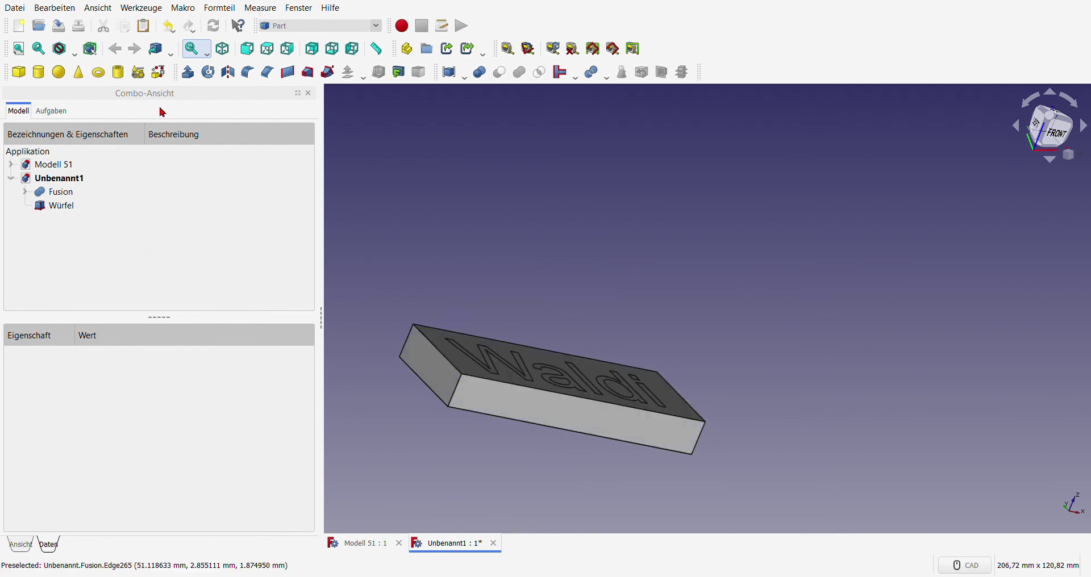
pyautogui.moveTo(542, 234); pyautogui.dragTo(636, 338, button='middle')
pyautogui.scroll(-3, 636, 338)
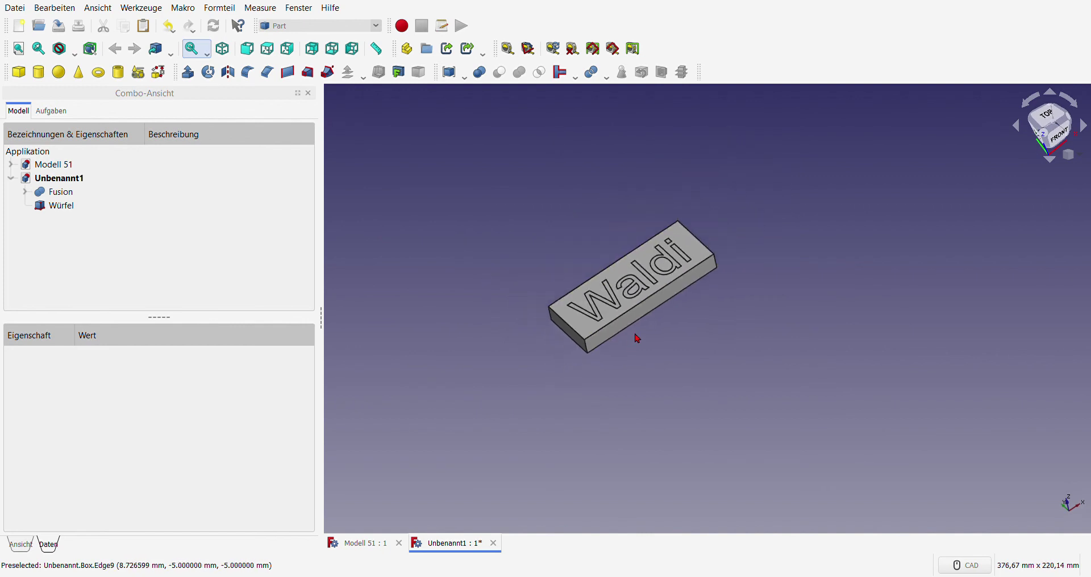
pyautogui.scroll(2, 619, 239)
pyautogui.click(65, 211)
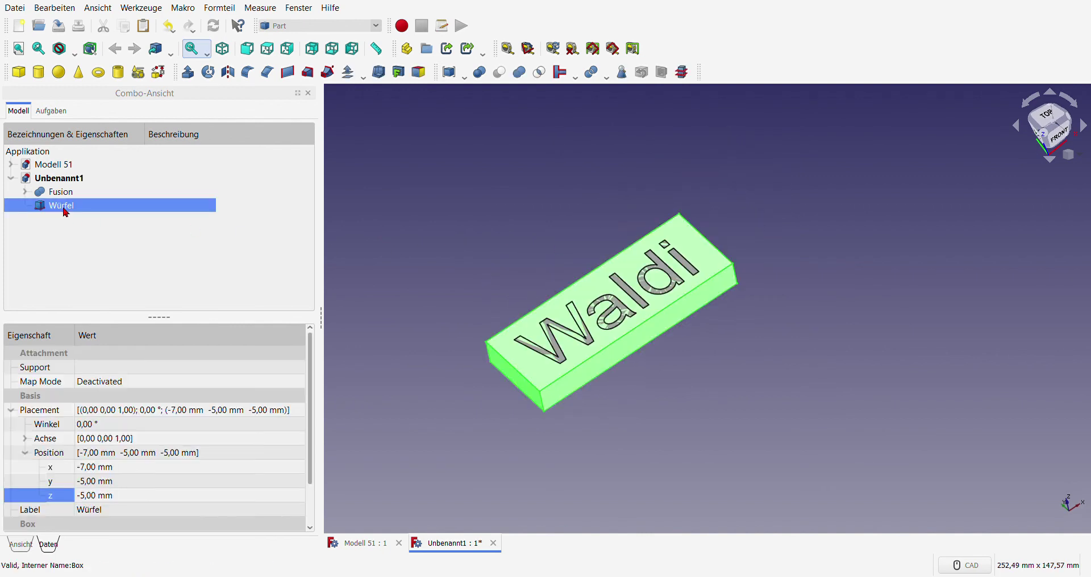
pyautogui.keyDown('ctrl'); pyautogui.click(67, 196); pyautogui.keyUp('ctrl')
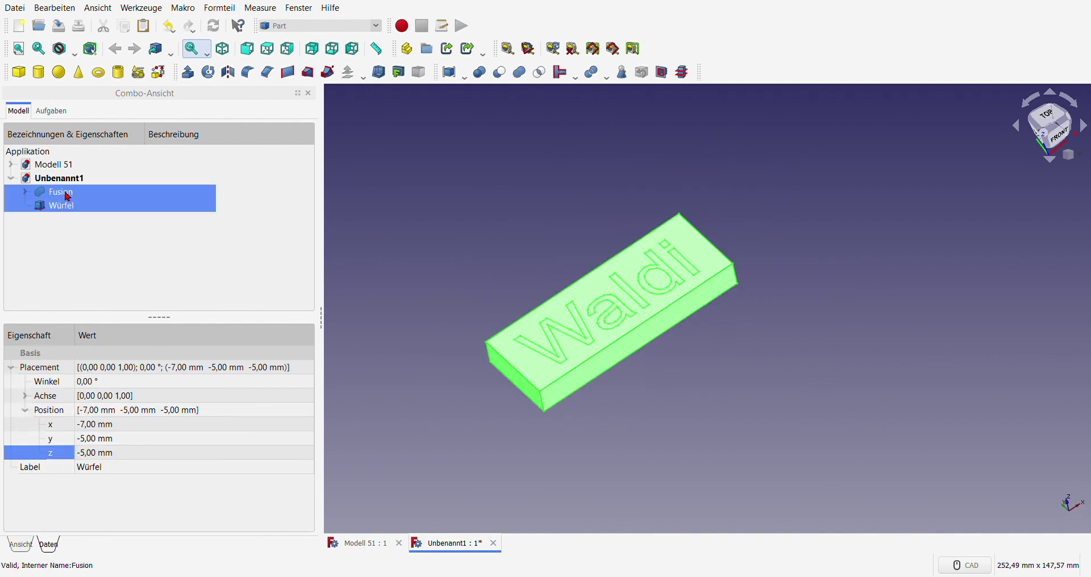
pyautogui.click(64, 225)
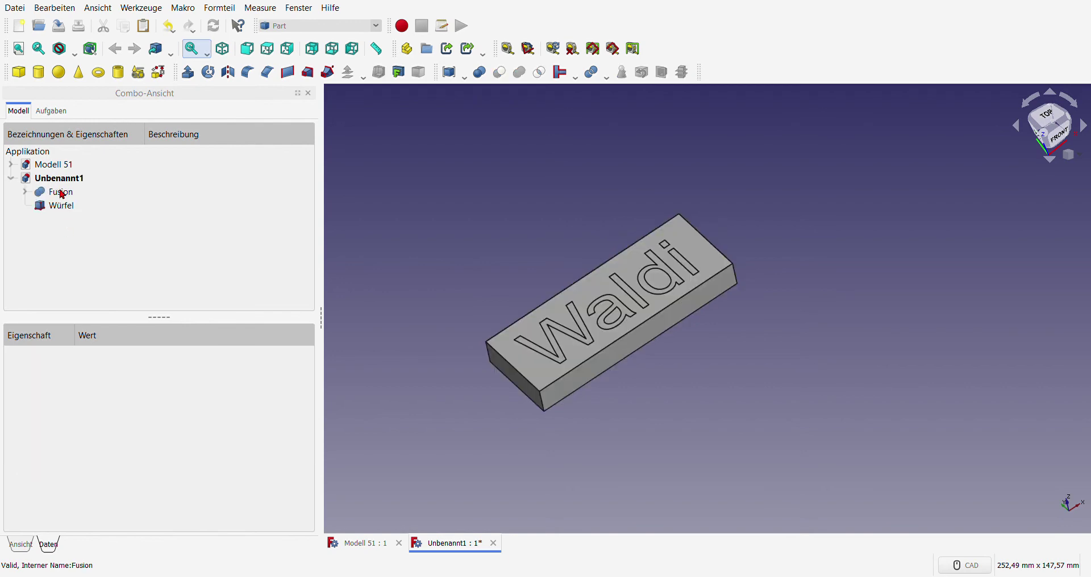
pyautogui.click(63, 195)
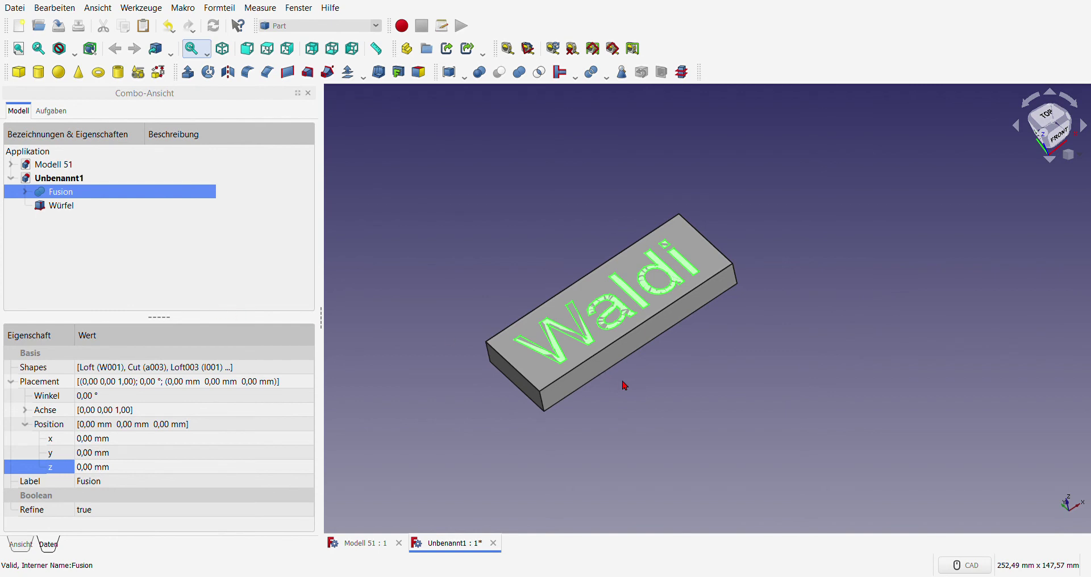
pyautogui.click(398, 410)
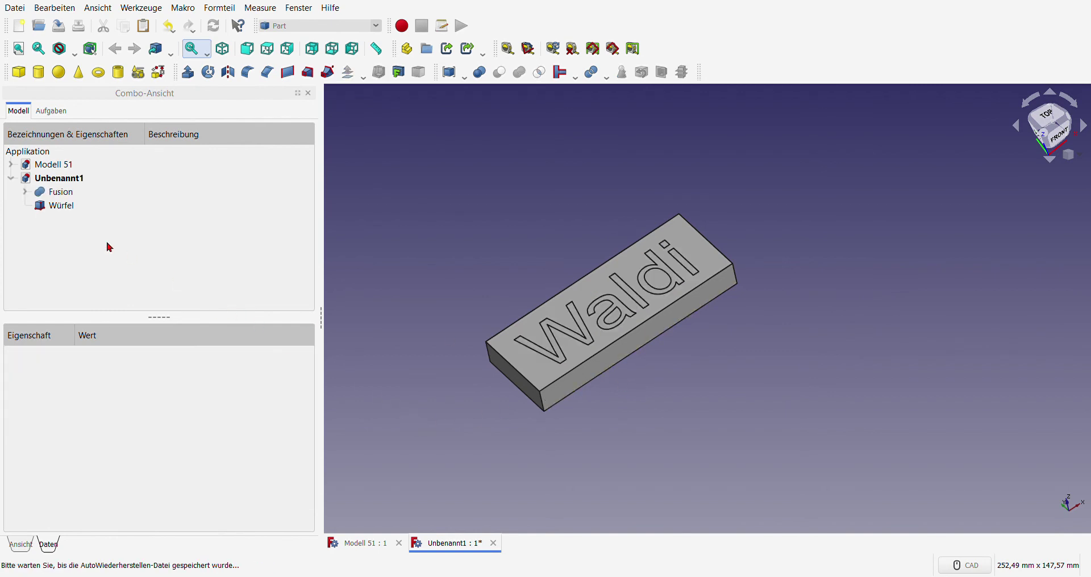
pyautogui.click(57, 194)
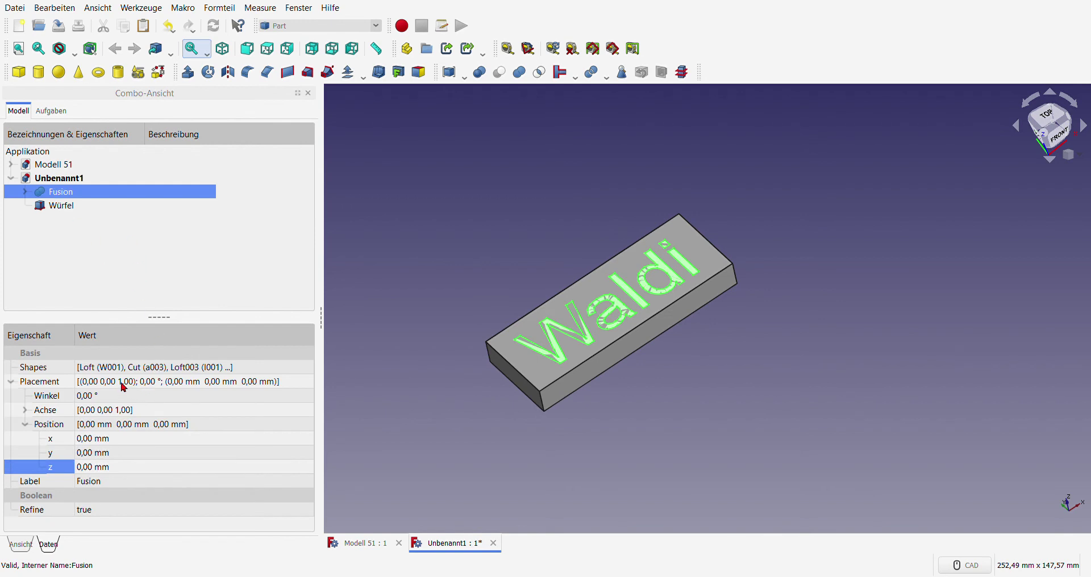
pyautogui.hotkey('ctrl', 'v')
# Step: Cut the Fusion lettering out of the Würfel box, creating Cut004
pyautogui.click(109, 287)
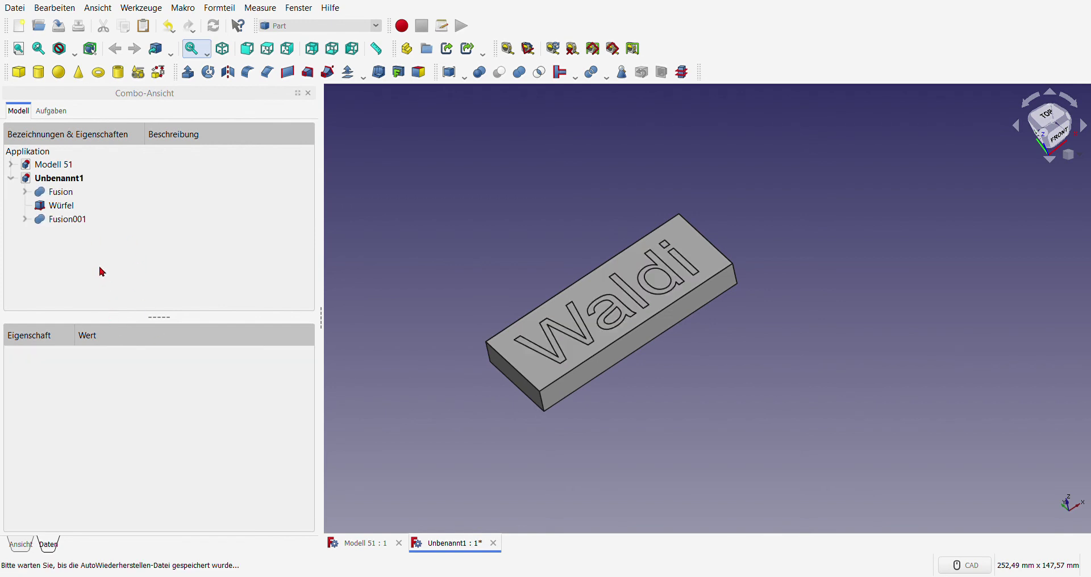
pyautogui.click(61, 208)
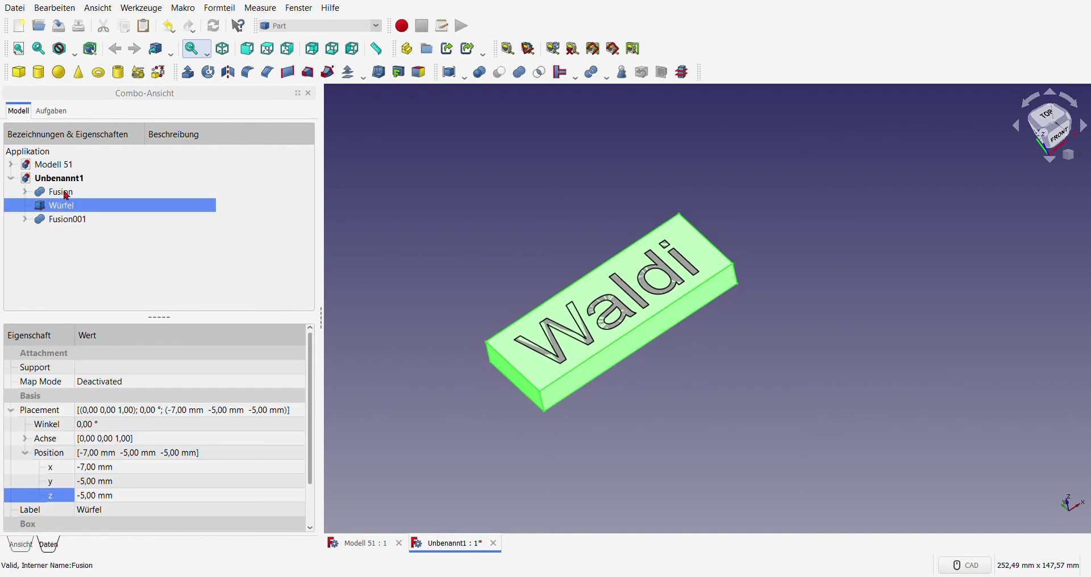
pyautogui.keyDown('ctrl'); pyautogui.click(66, 196); pyautogui.keyUp('ctrl')
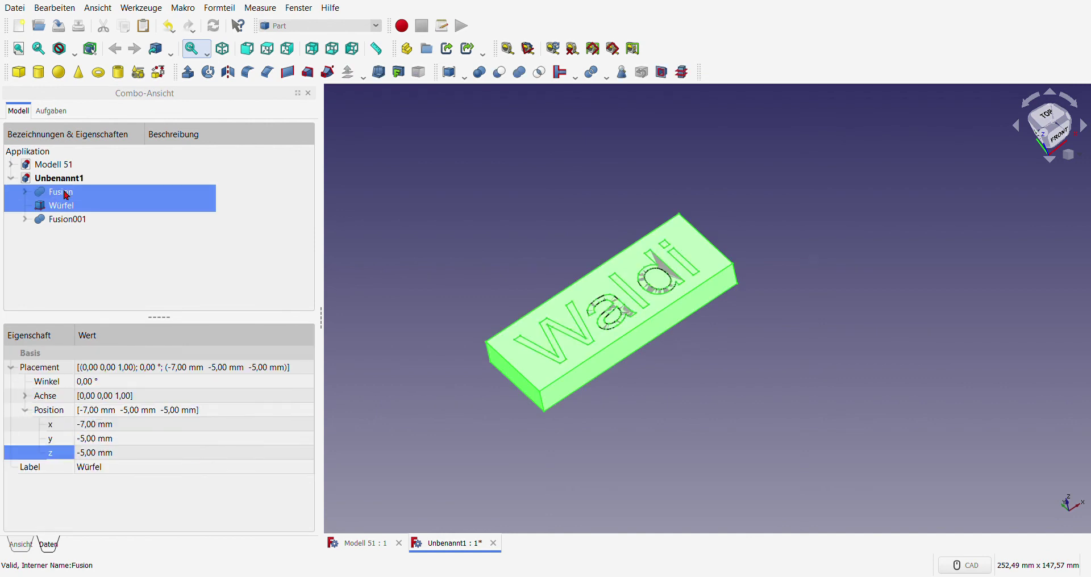
pyautogui.click(500, 72)
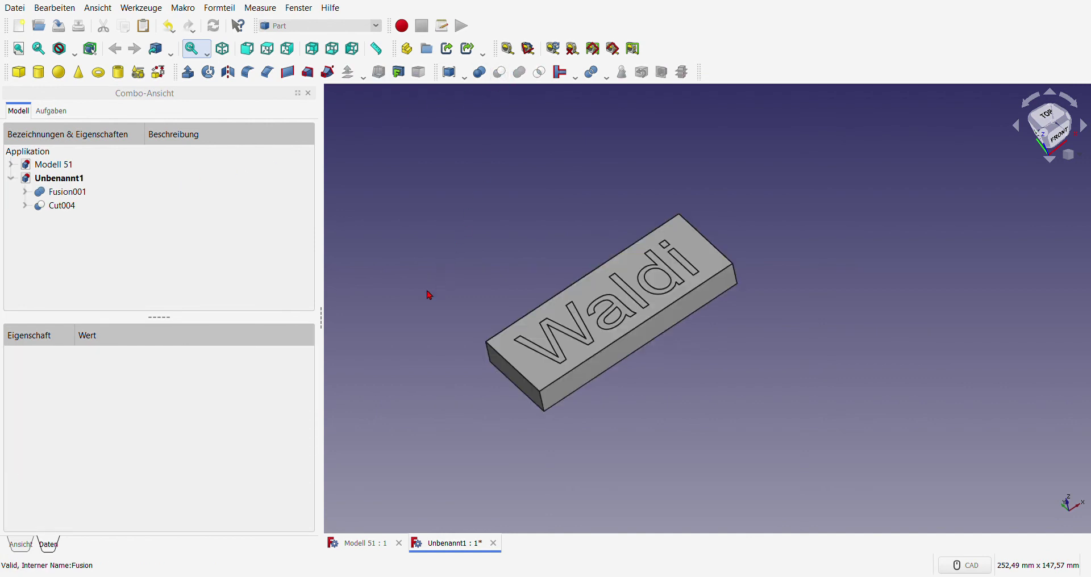
# Step: Select vertical corner edges of Cut004 for rounding
pyautogui.moveTo(388, 288)
pyautogui.mouseDown(button='middle')
pyautogui.moveTo(704, 407)
pyautogui.moveTo(648, 406)
pyautogui.moveTo(653, 414)
pyautogui.moveTo(545, 453)
pyautogui.moveTo(534, 428)
pyautogui.mouseUp(button='middle')
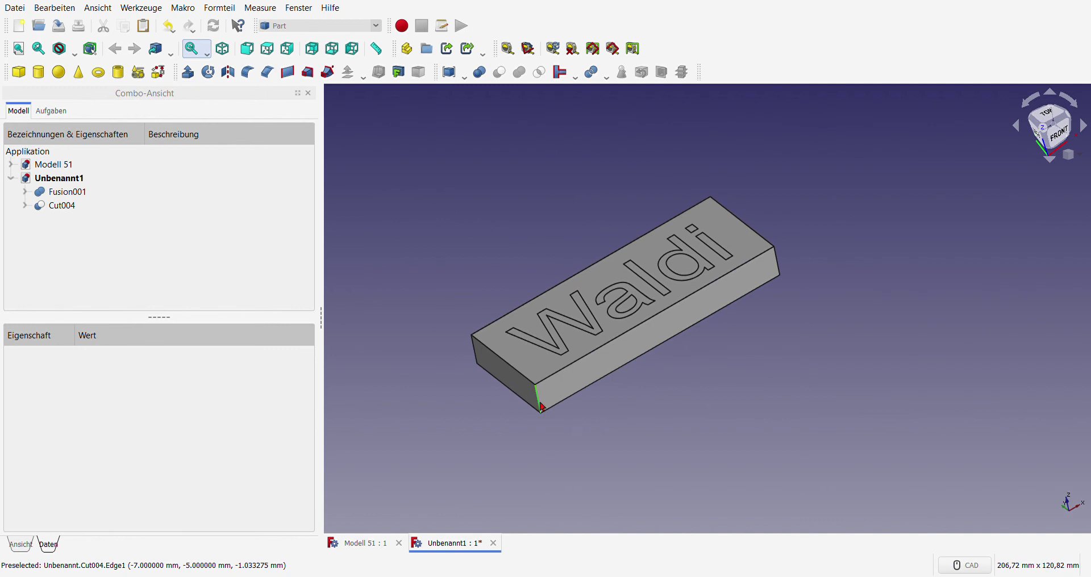
pyautogui.click(541, 407)
pyautogui.moveTo(782, 358)
pyautogui.mouseDown(button='middle')
pyautogui.moveTo(578, 341)
pyautogui.moveTo(796, 260)
pyautogui.mouseUp(button='middle')
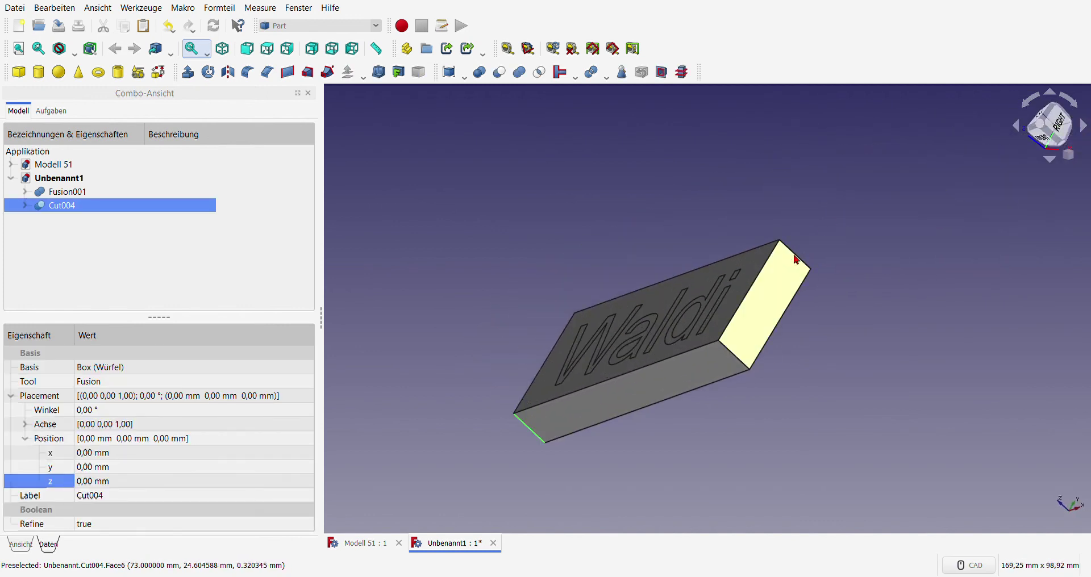
pyautogui.keyDown('ctrl'); pyautogui.click(737, 360); pyautogui.keyUp('ctrl')
# Step: Round the selected vertical edges with a 3 mm fillet
pyautogui.click(247, 72)
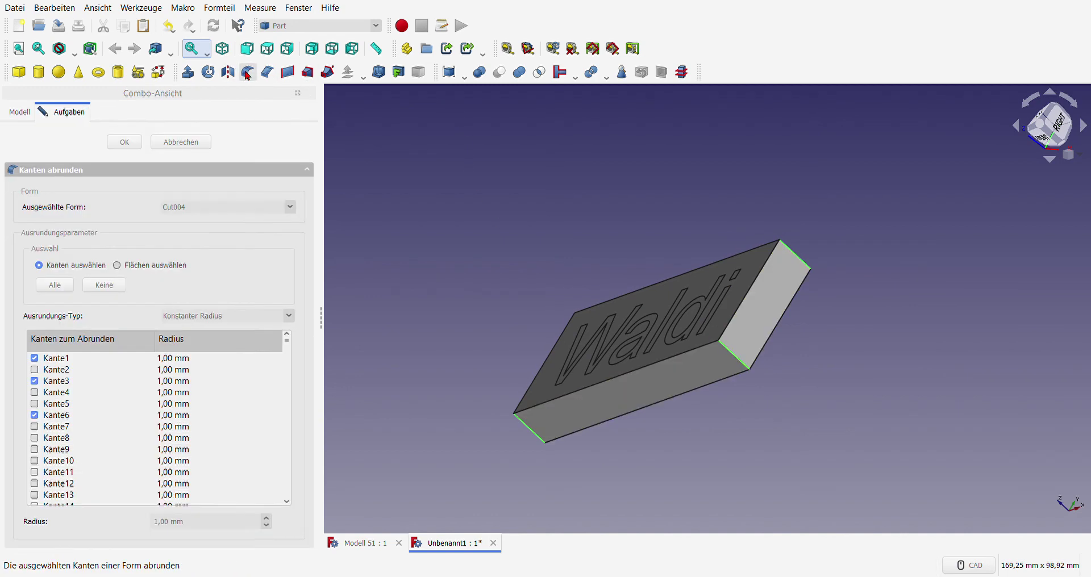
pyautogui.moveTo(196, 527); pyautogui.dragTo(132, 521)
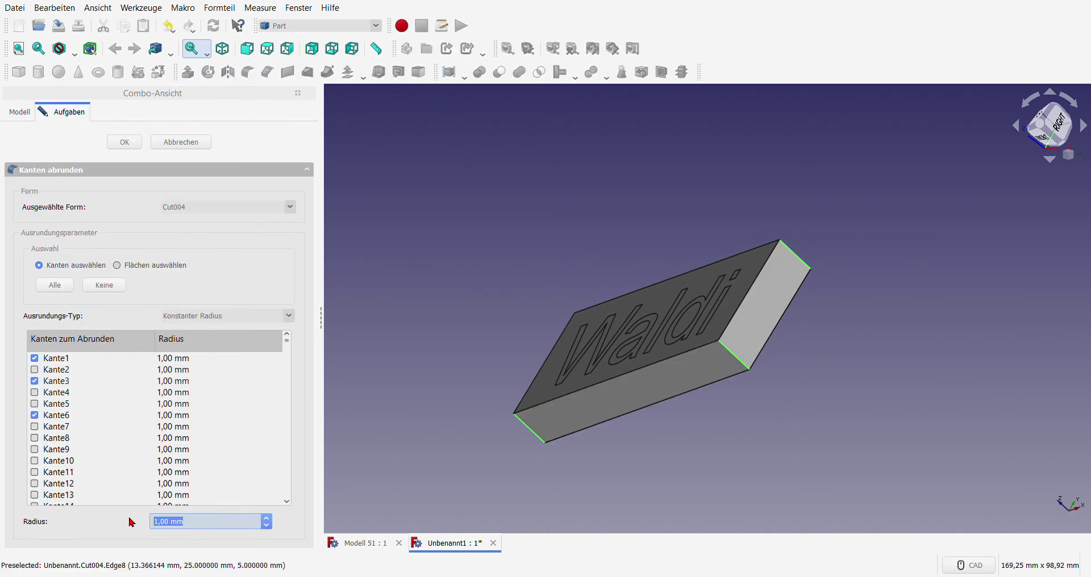
pyautogui.write('3')
pyautogui.press('Return')
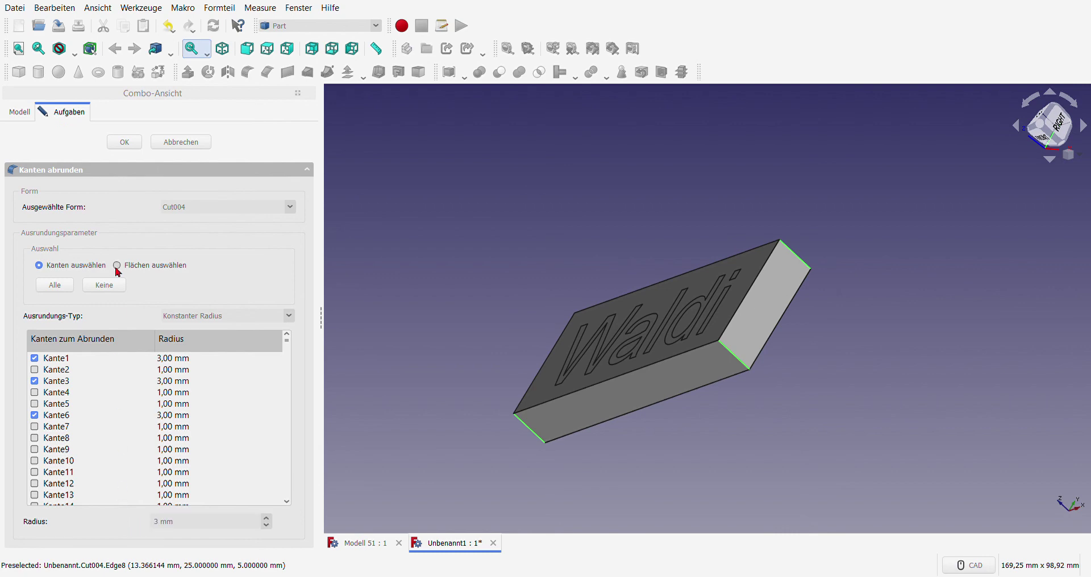
pyautogui.click(131, 143)
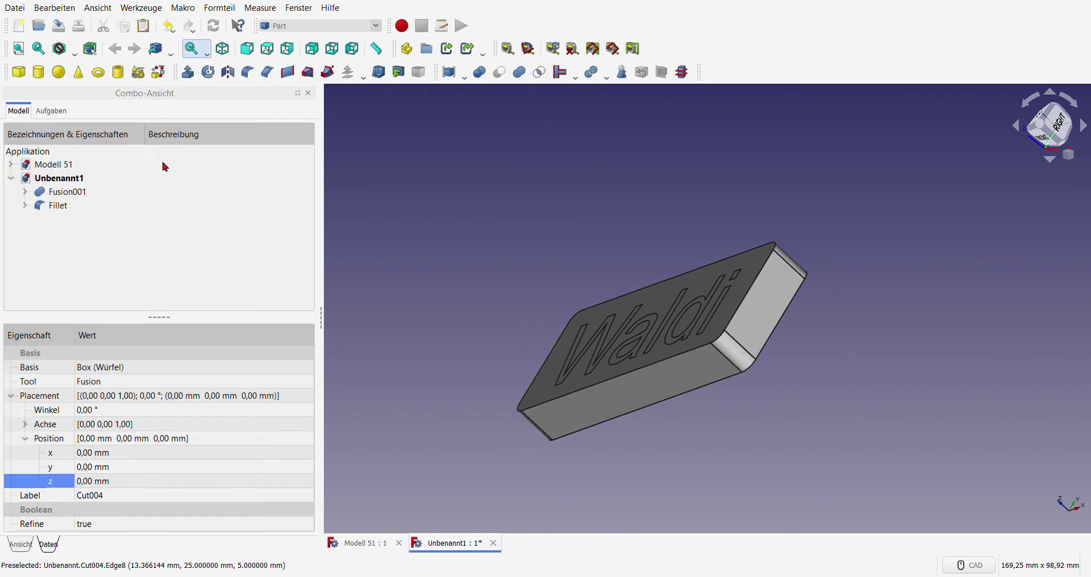
# Step: Chamfer the block's long front edge by 1 mm
pyautogui.click(541, 266)
pyautogui.moveTo(541, 266)
pyautogui.mouseDown(button='middle')
pyautogui.moveTo(412, 311)
pyautogui.moveTo(438, 321)
pyautogui.mouseUp(button='middle')
pyautogui.scroll(4, 438, 322)
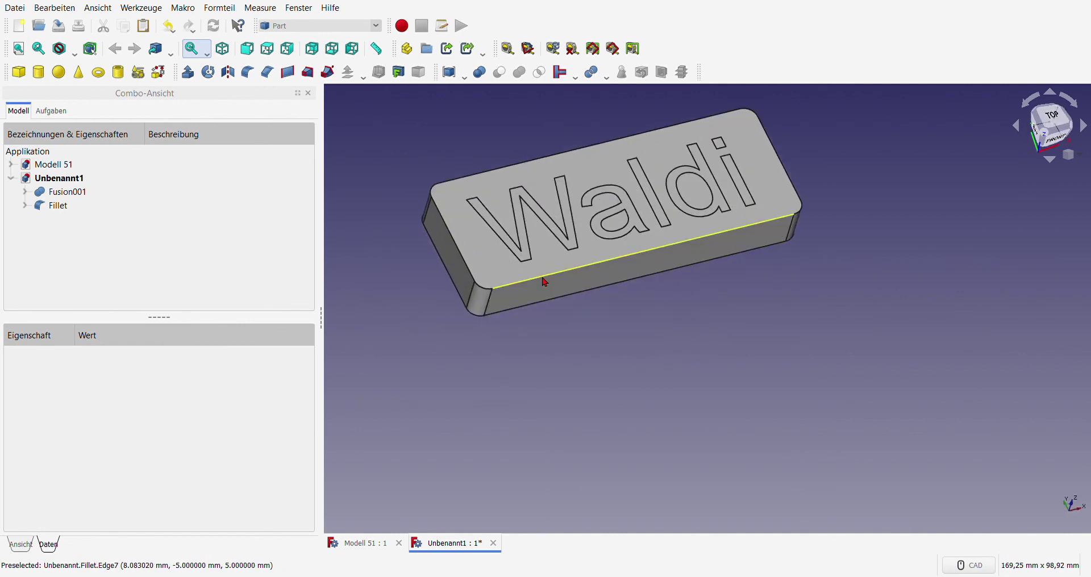
pyautogui.click(544, 282)
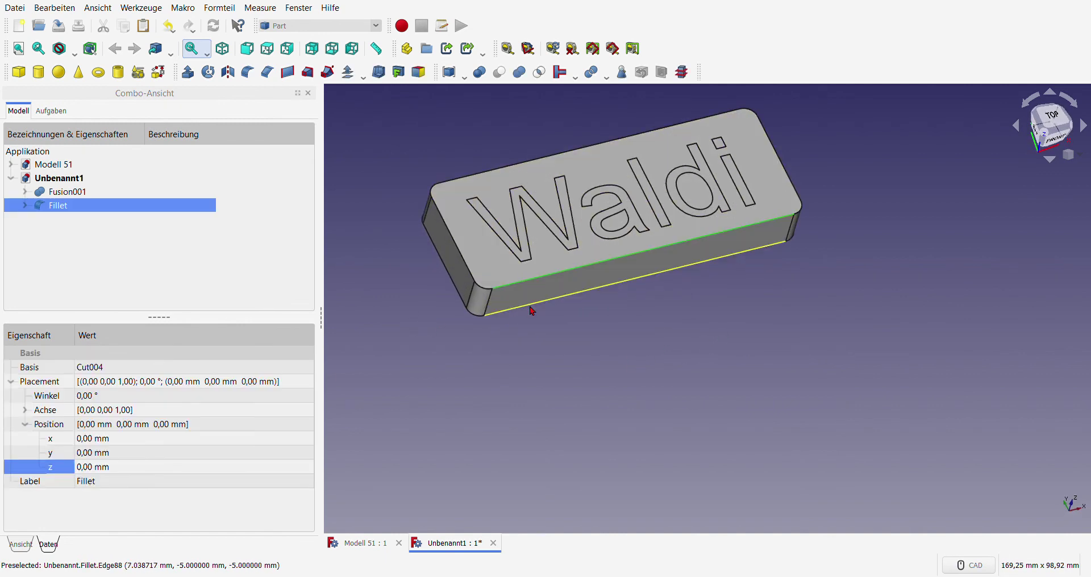
pyautogui.click(268, 73)
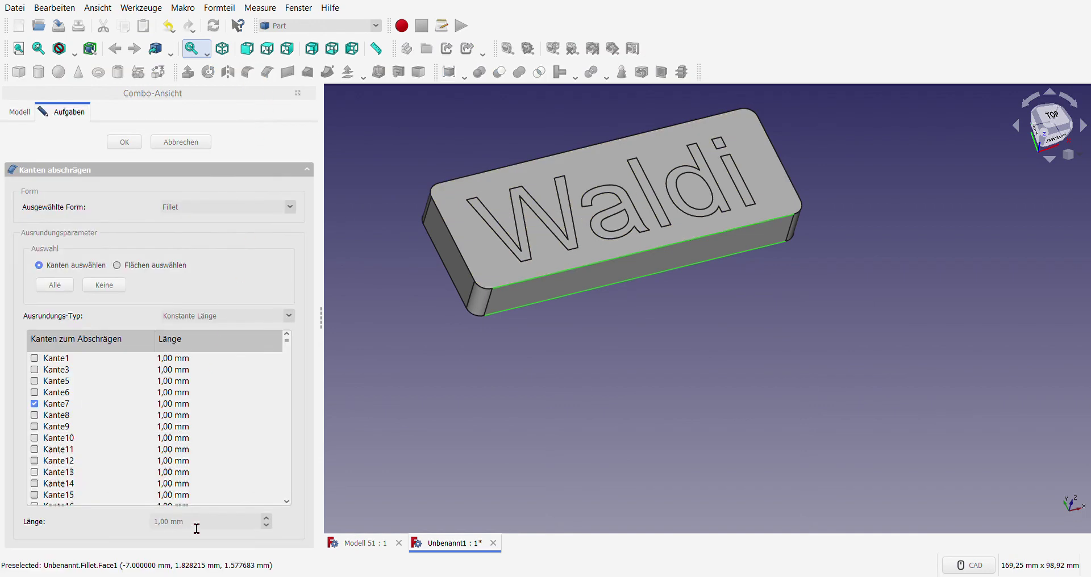
pyautogui.click(119, 144)
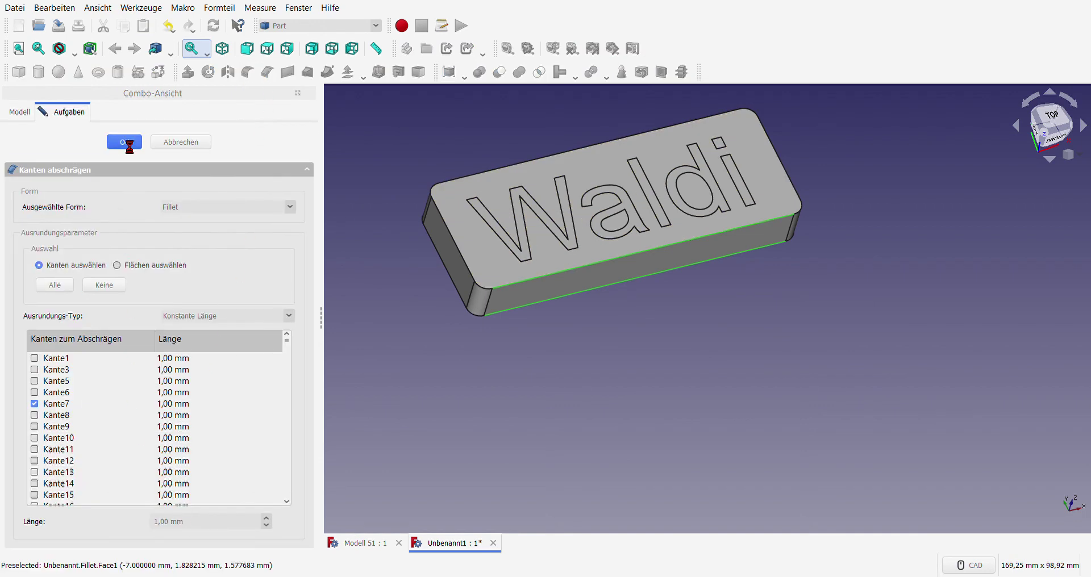
pyautogui.scroll(-2, 625, 392)
pyautogui.moveTo(653, 398)
pyautogui.mouseDown(button='middle')
pyautogui.moveTo(750, 416)
pyautogui.moveTo(607, 423)
pyautogui.moveTo(589, 468)
pyautogui.mouseUp(button='middle')
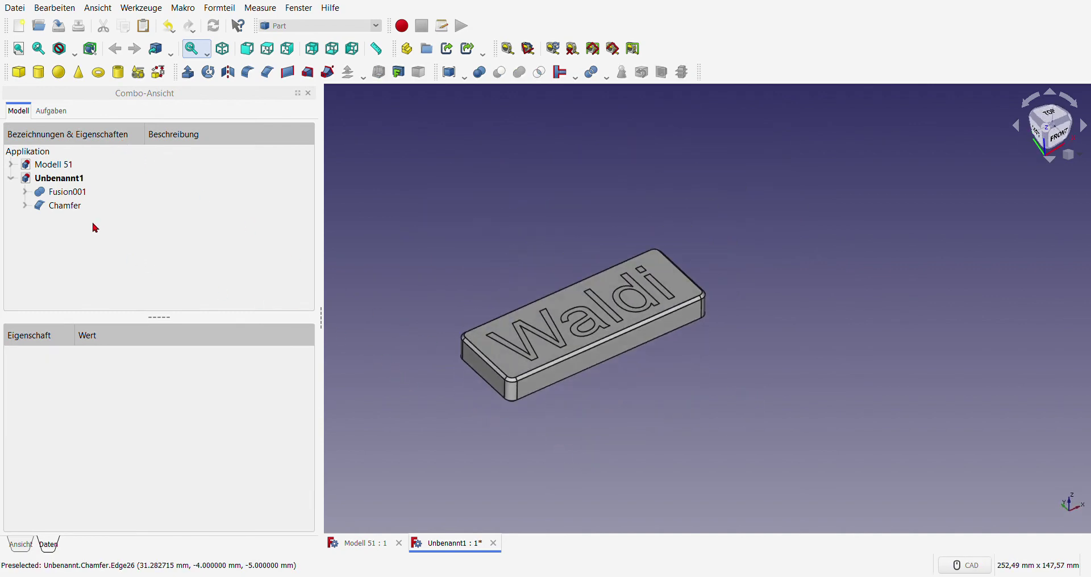
# Step: Rename the Chamfer object to Gussform
pyautogui.click(61, 207)
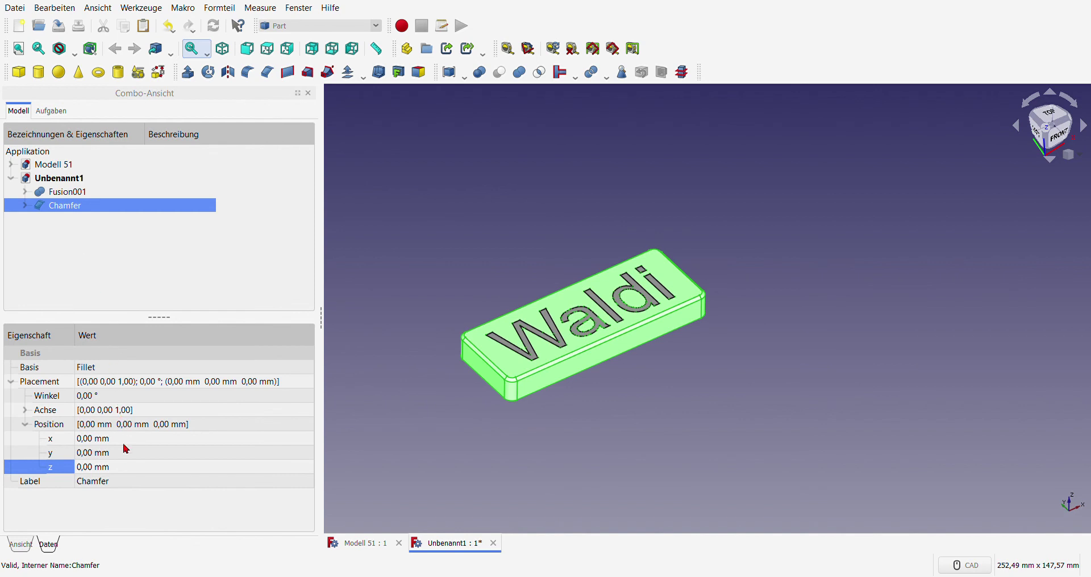
pyautogui.click(108, 483)
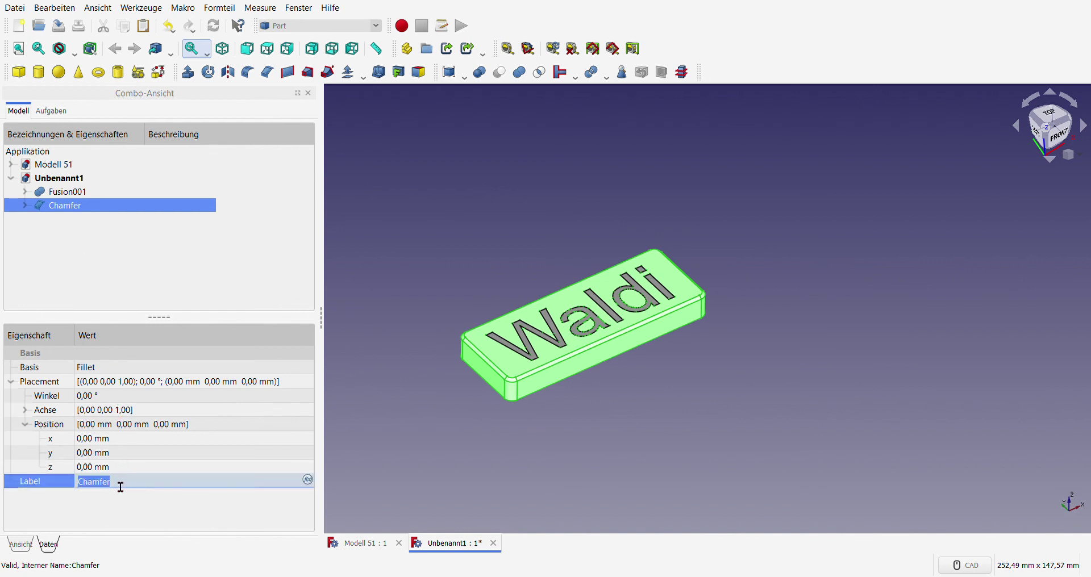
pyautogui.write('Gussform')
pyautogui.click(95, 503)
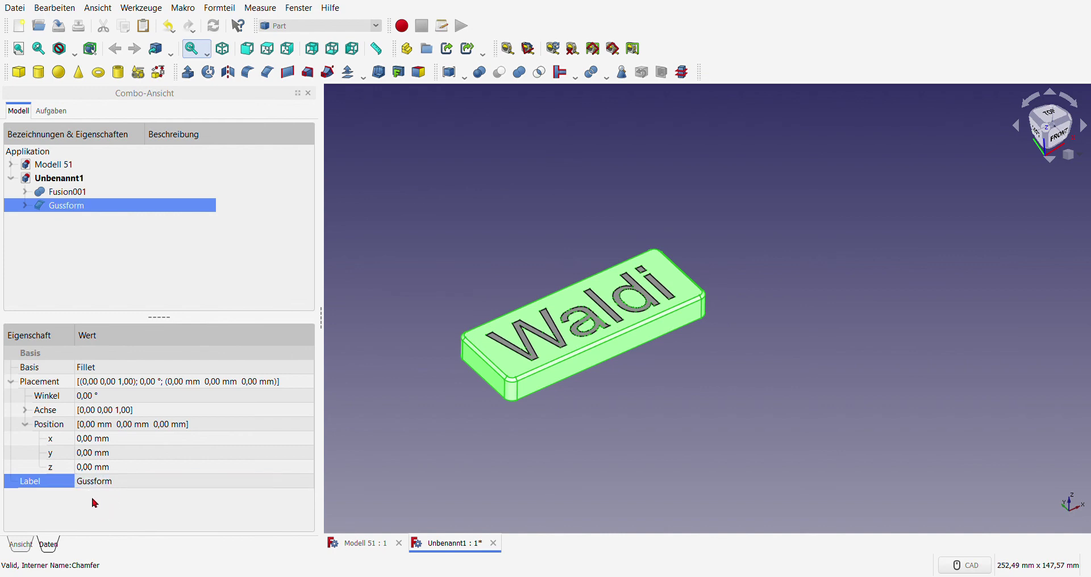
# Step: Rename the Fusion001 lettering to Schrift
pyautogui.click(67, 195)
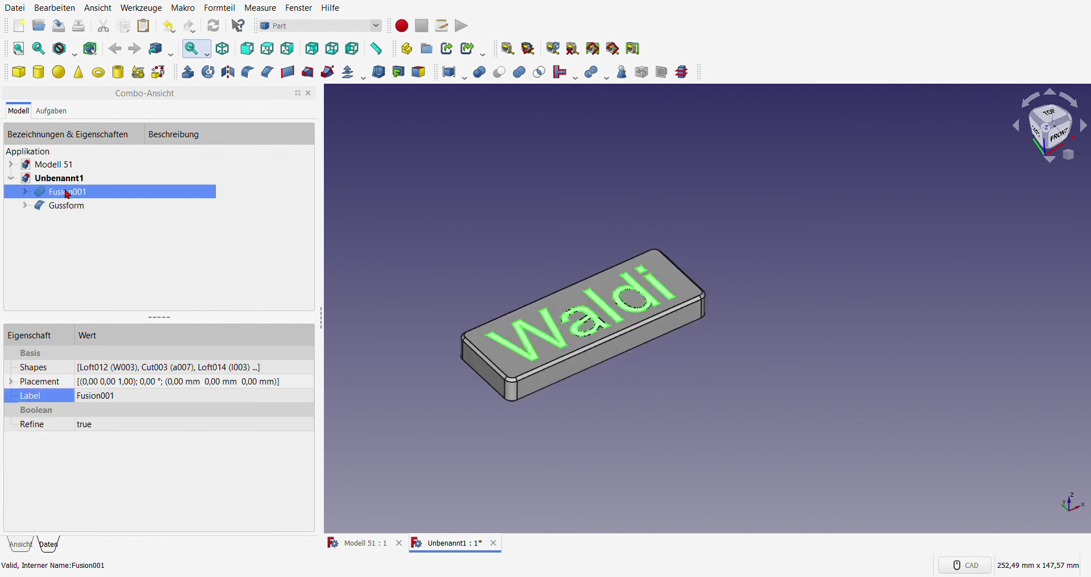
pyautogui.click(101, 403)
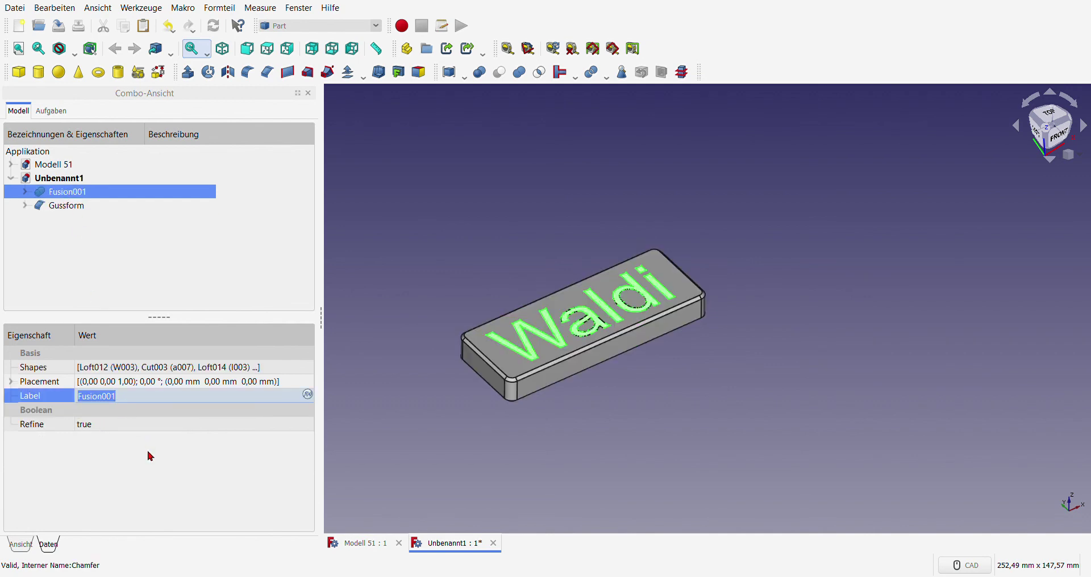
pyautogui.write('Schrift')
pyautogui.click(156, 479)
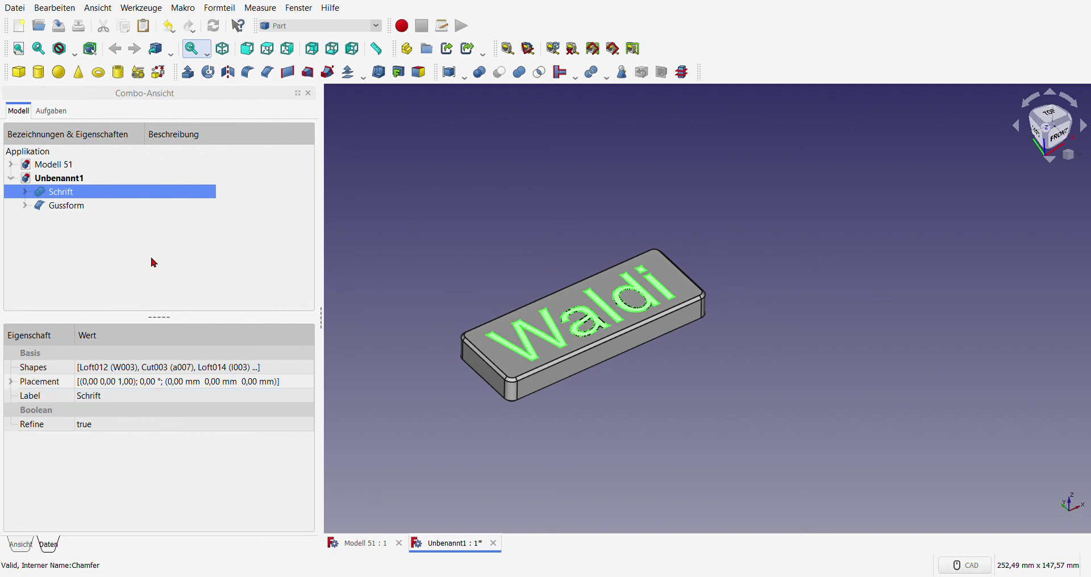
pyautogui.click(382, 274)
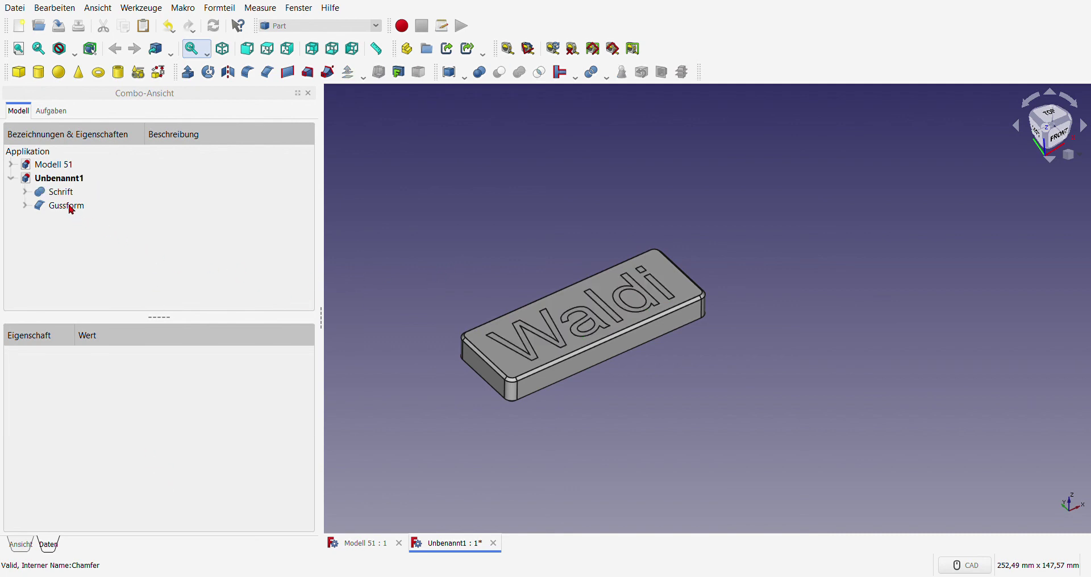
# Step: Hide the Schrift lettering to reveal the engraved Waldi cavity
pyautogui.click(64, 197)
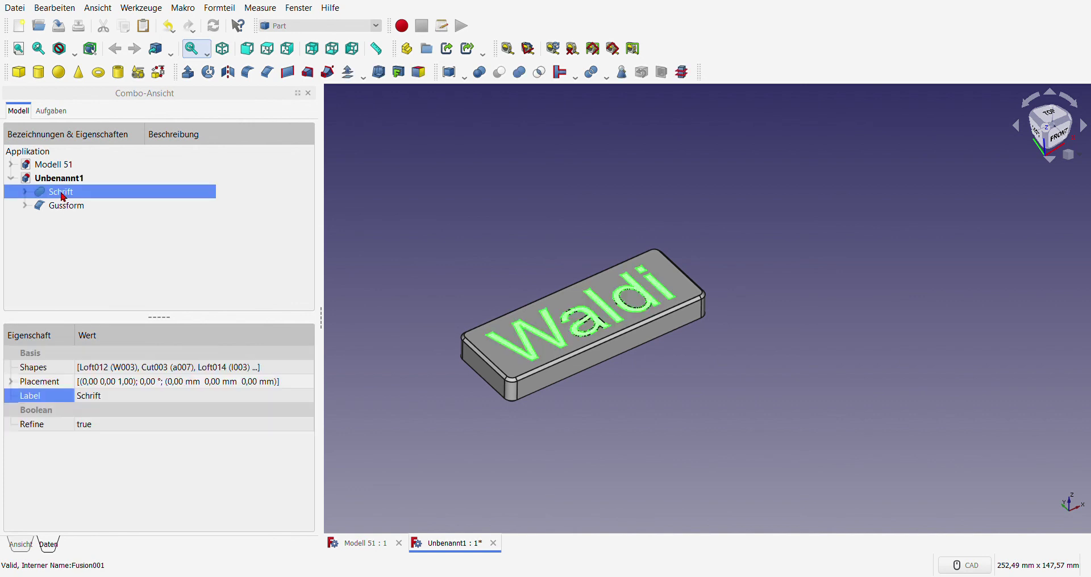
pyautogui.press('space')
pyautogui.click(525, 250)
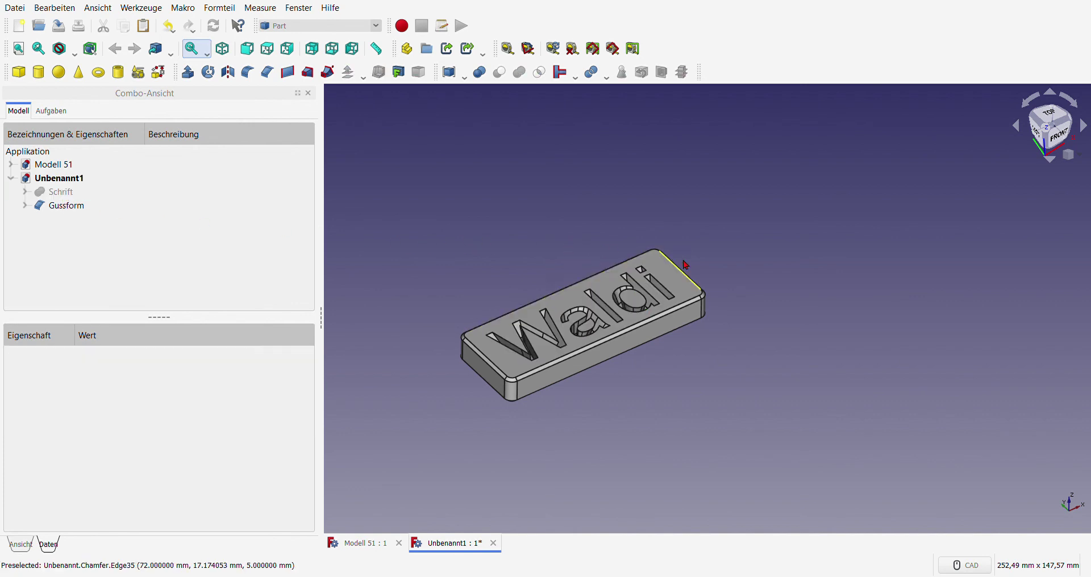
pyautogui.moveTo(690, 273)
pyautogui.mouseDown(button='middle')
pyautogui.moveTo(711, 299)
pyautogui.moveTo(653, 329)
pyautogui.moveTo(624, 313)
pyautogui.mouseUp(button='middle')
pyautogui.scroll(3, 577, 212)
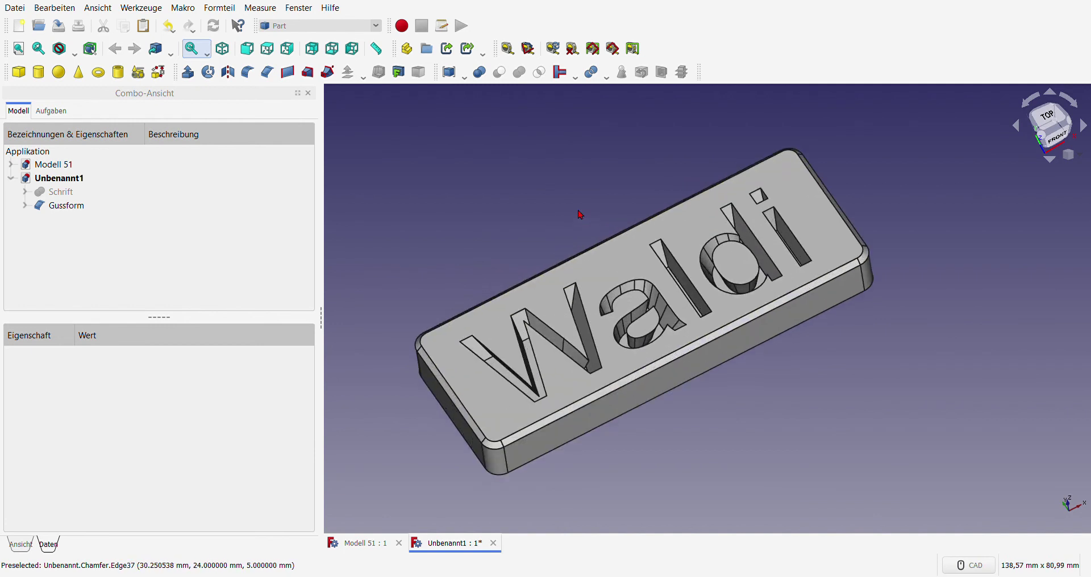
pyautogui.scroll(-1, 576, 213)
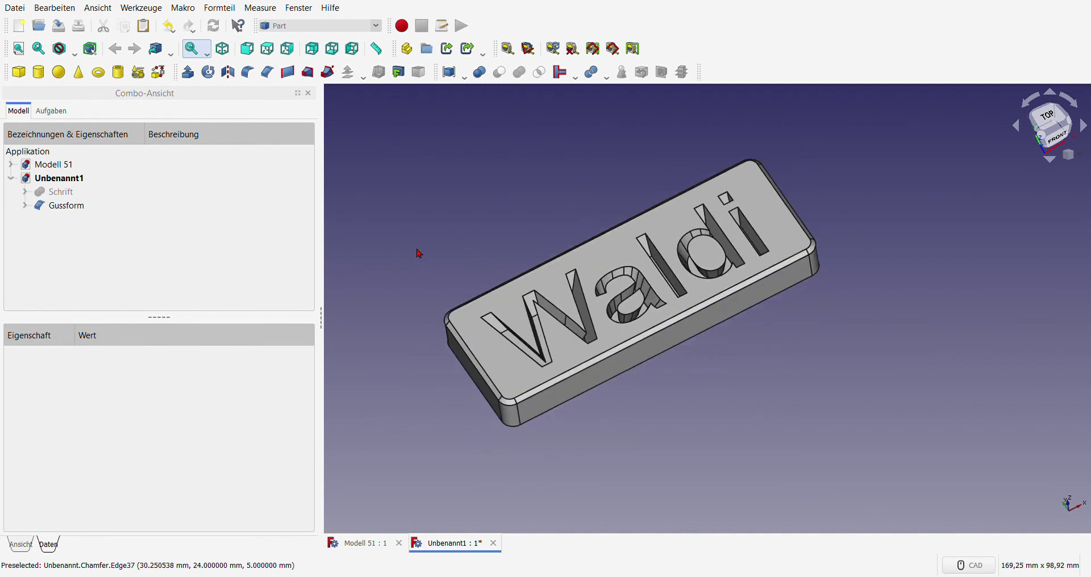
# Step: Give Gussform the Glänzender Kunststoff material
pyautogui.click(65, 206)
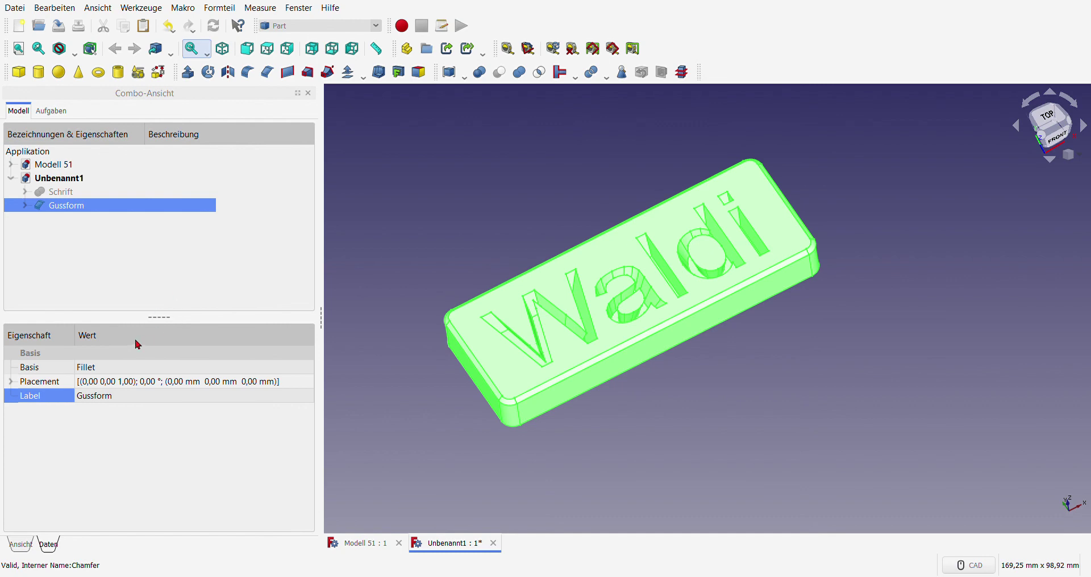
pyautogui.hotkey('ctrl', 'd')
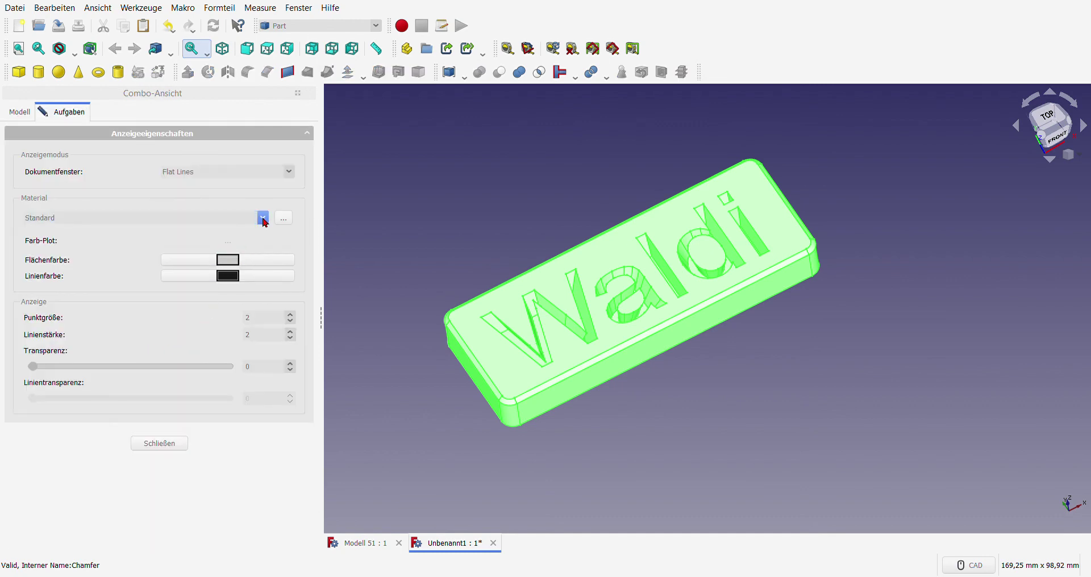
pyautogui.press('g')
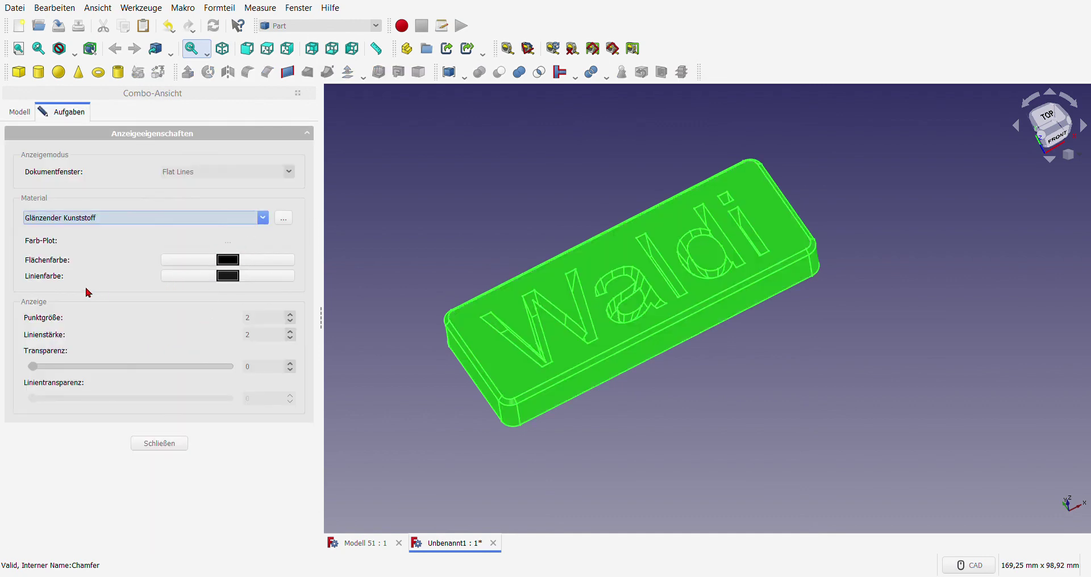
pyautogui.click(209, 275)
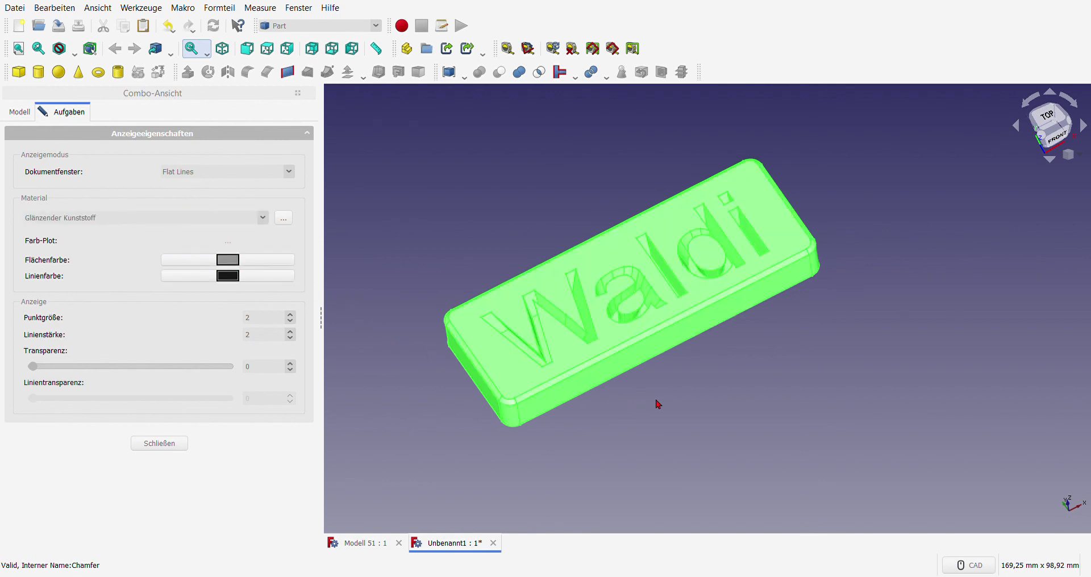
pyautogui.click(165, 446)
pyautogui.click(379, 414)
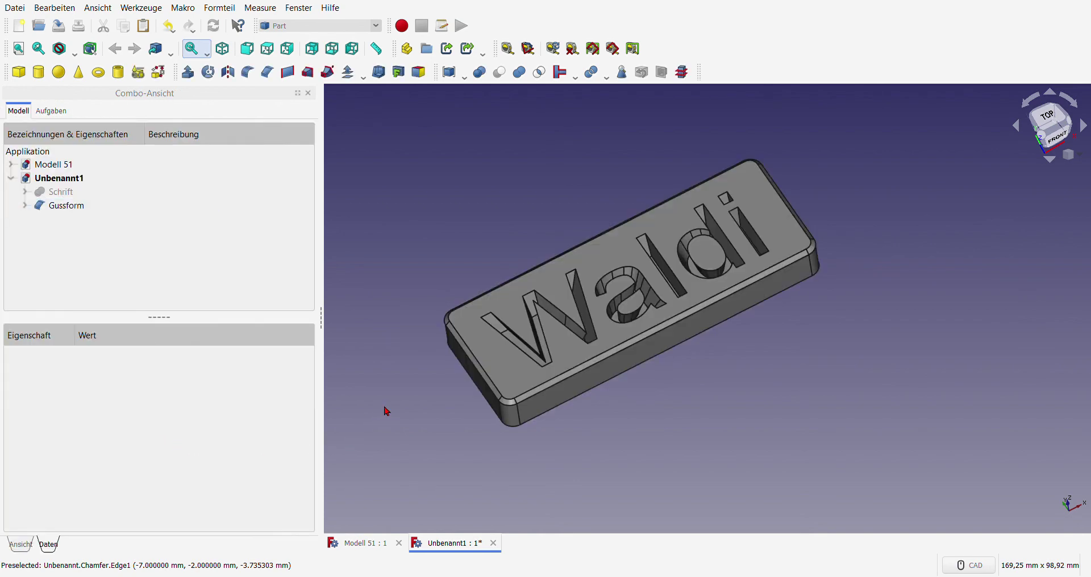
# Step: Start per-face colouring on Gussform, picking the top, side and chamfer faces
pyautogui.click(65, 207)
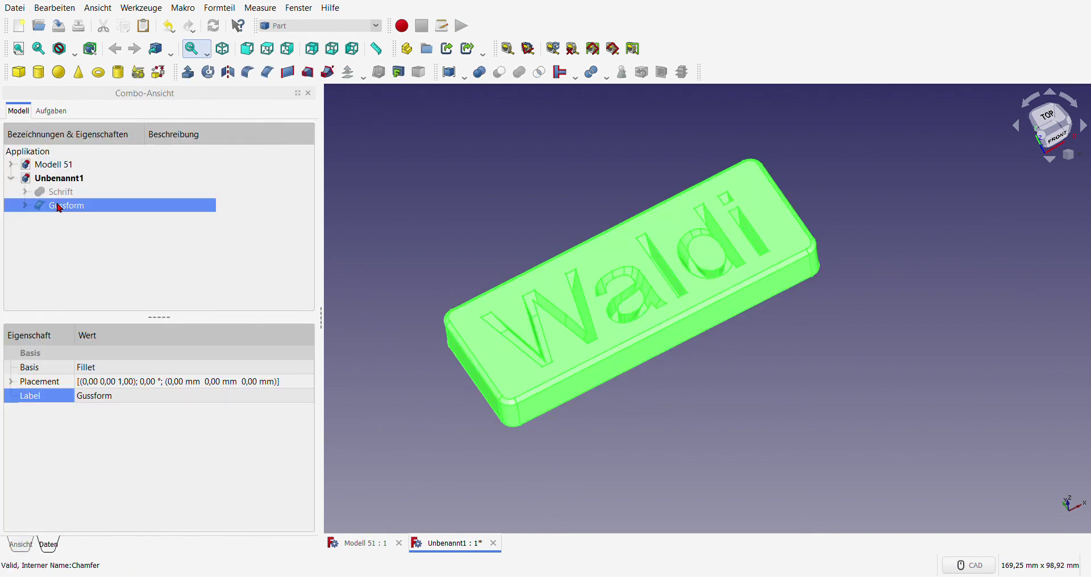
pyautogui.rightClick(124, 240)
pyautogui.click(203, 271)
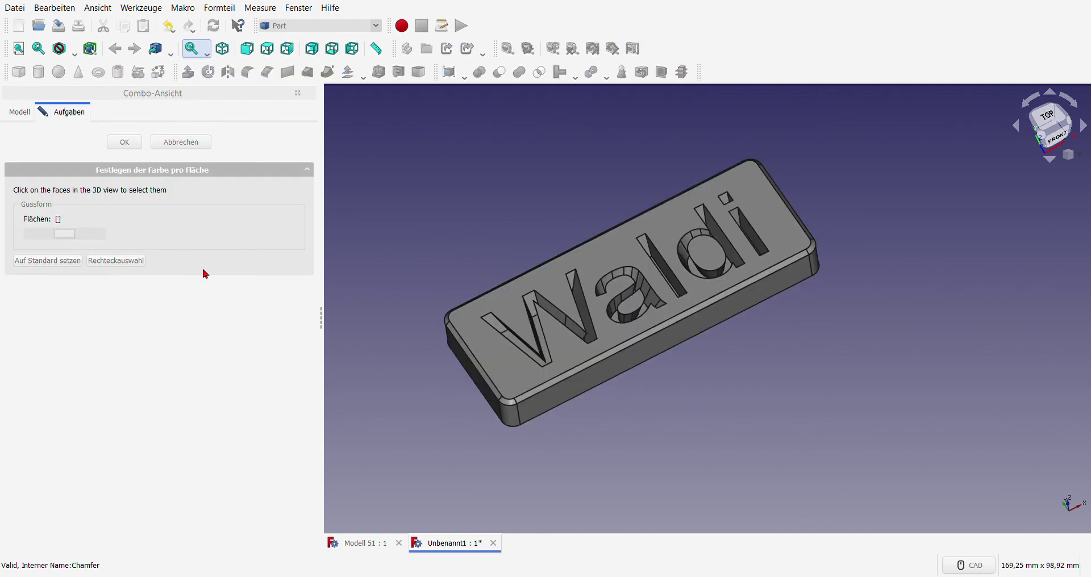
pyautogui.click(517, 377)
pyautogui.scroll(3, 517, 377)
pyautogui.scroll(2, 545, 421)
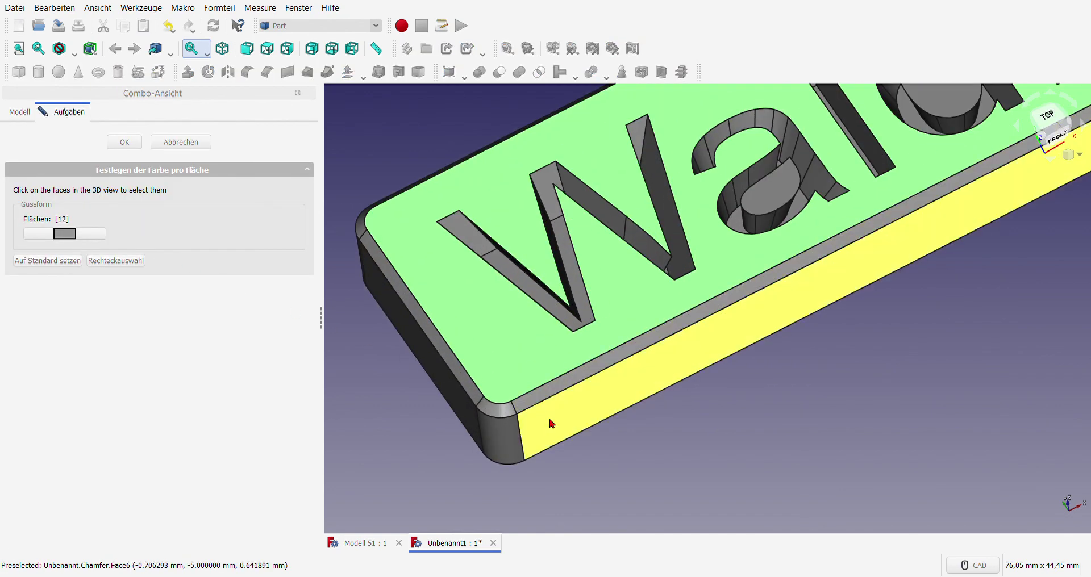
pyautogui.click(543, 408)
pyautogui.click(520, 405)
pyautogui.click(490, 404)
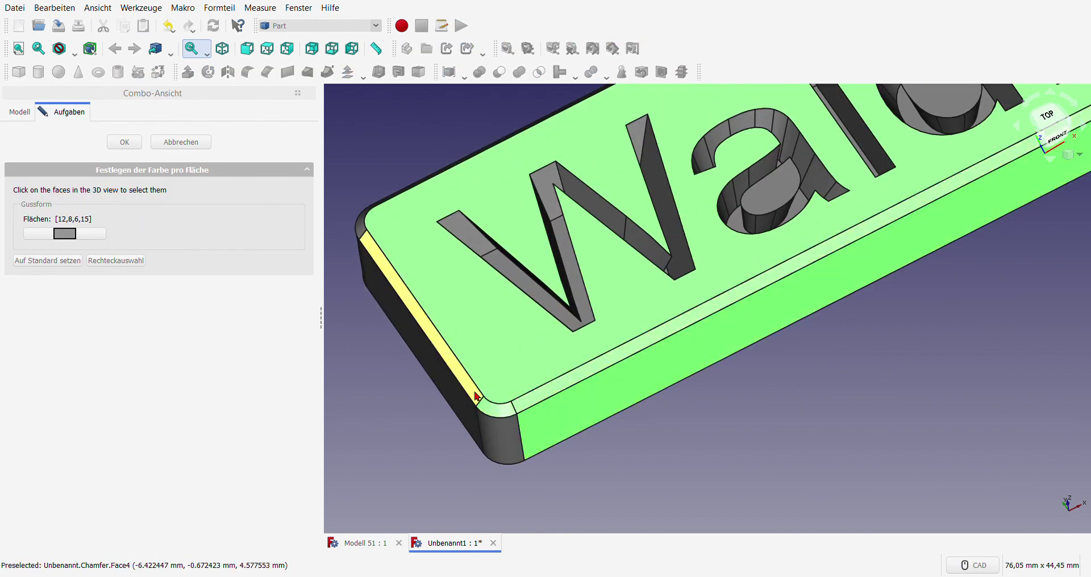
pyautogui.click(481, 398)
# Step: Reselect the front side, rounded corner, chamfer and top faces
pyautogui.click(571, 446)
pyautogui.click(534, 443)
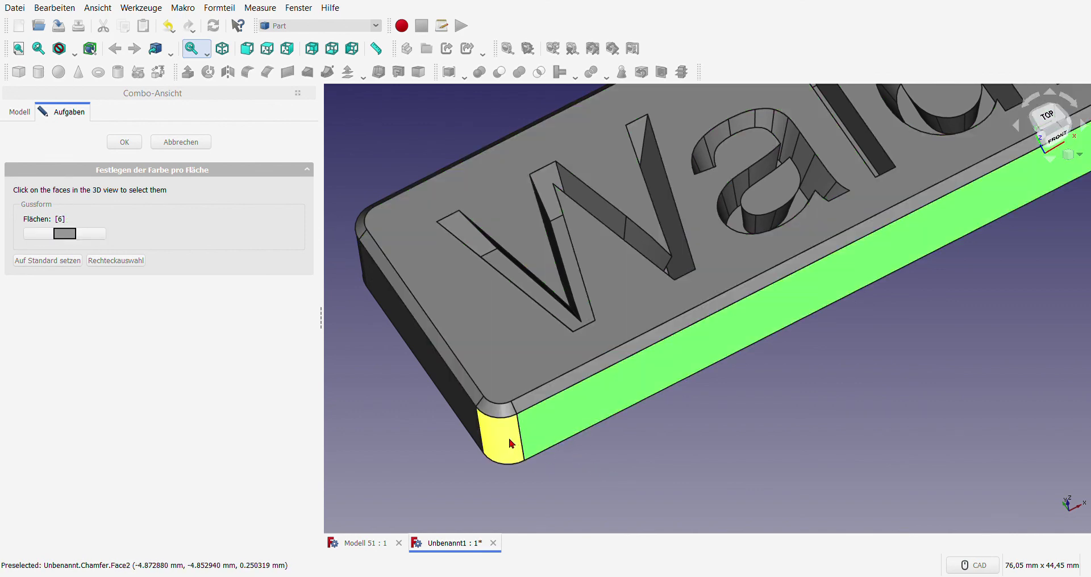
pyautogui.click(497, 437)
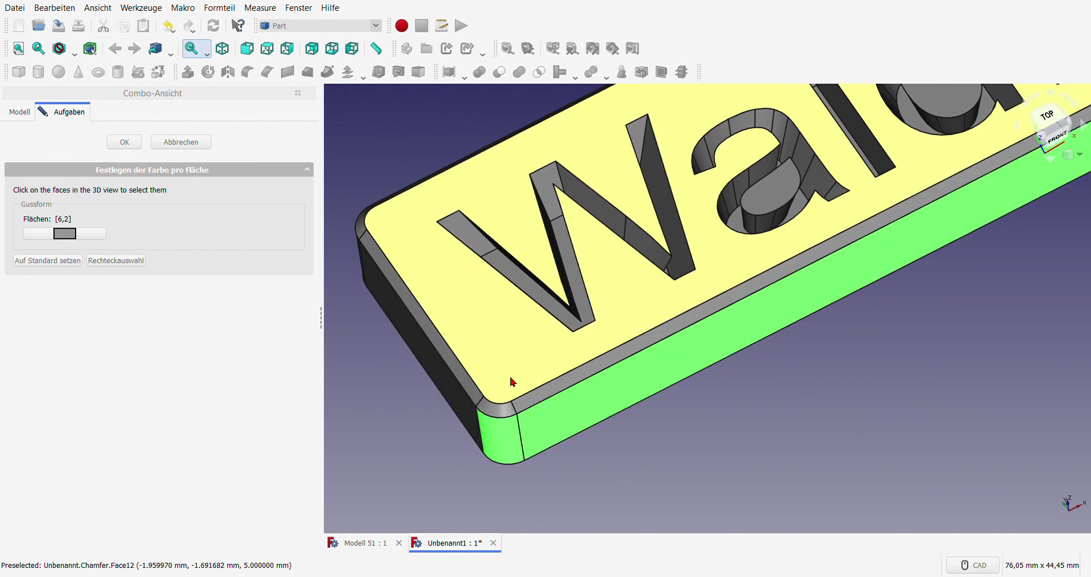
pyautogui.click(462, 411)
pyautogui.click(508, 370)
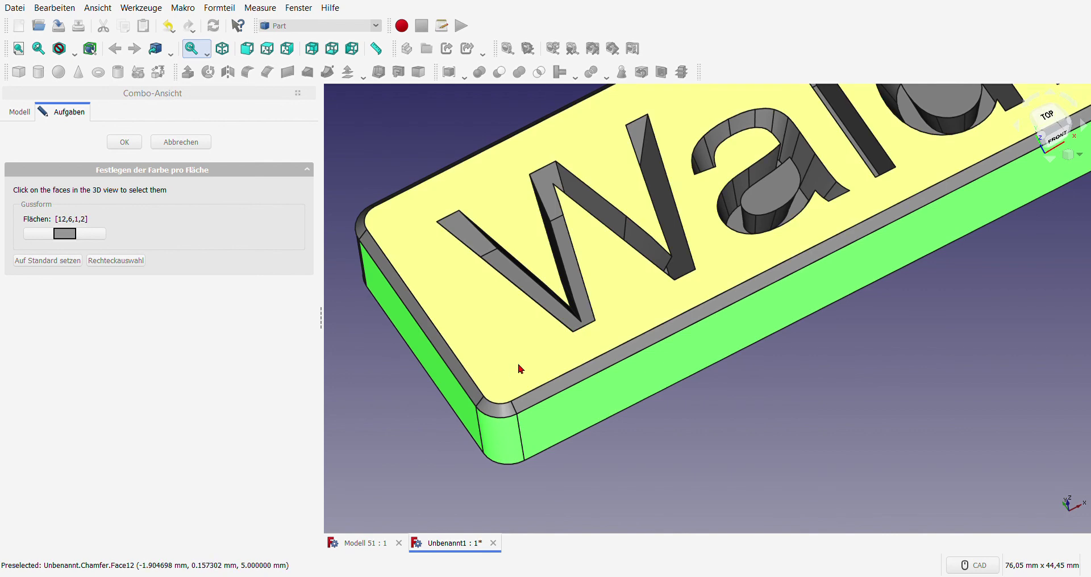
pyautogui.scroll(-5, 566, 398)
pyautogui.moveTo(566, 397)
pyautogui.mouseDown(button='middle')
pyautogui.moveTo(648, 416)
pyautogui.moveTo(555, 409)
pyautogui.mouseUp(button='middle')
pyautogui.scroll(5, 390, 401)
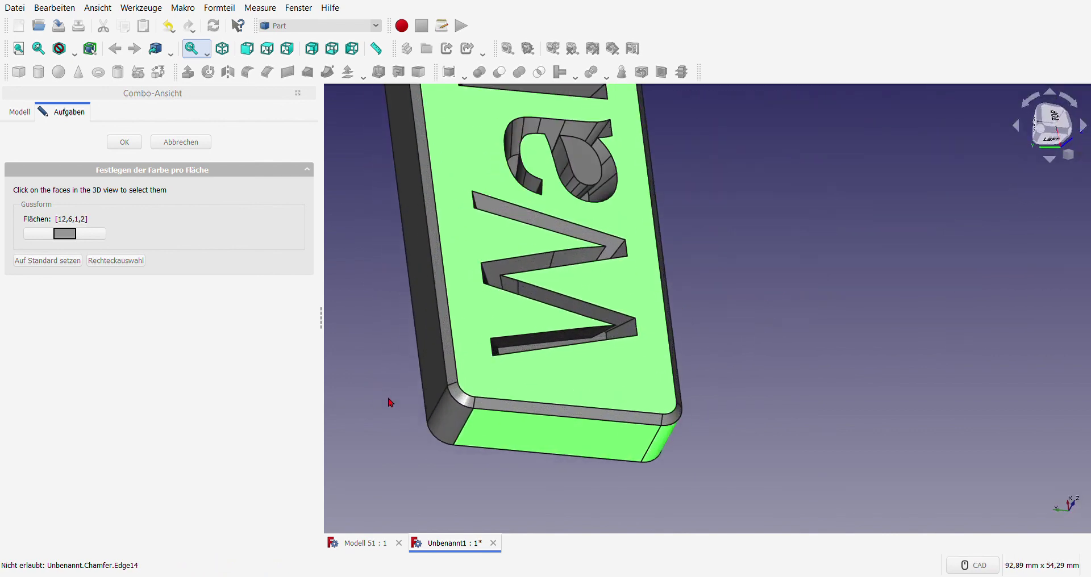
pyautogui.scroll(3, 448, 349)
pyautogui.click(463, 368)
pyautogui.click(494, 413)
# Step: Add the far end side, end chamfer, rounded corner and back faces
pyautogui.scroll(-8, 493, 413)
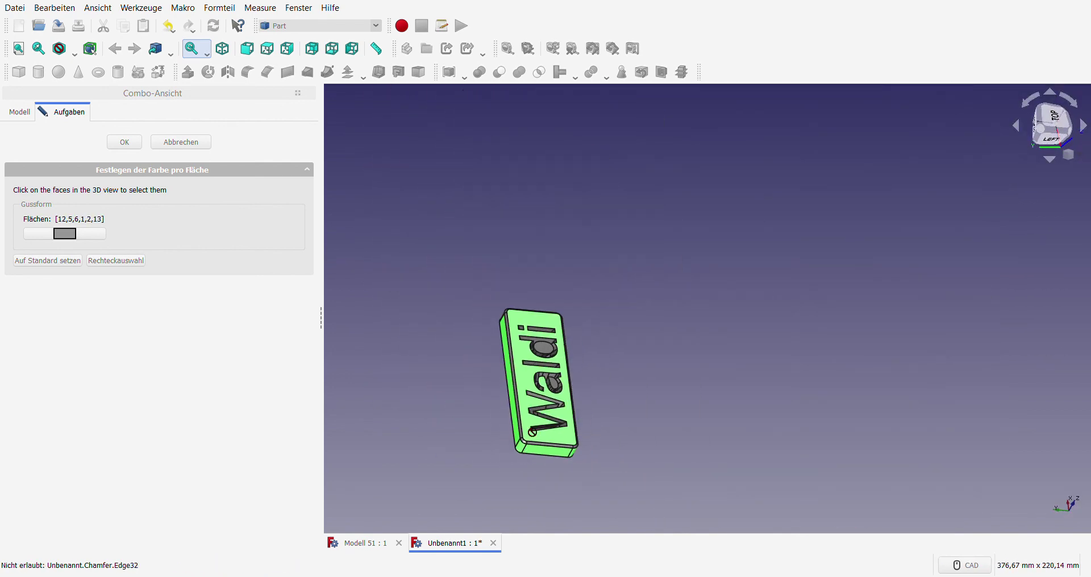
pyautogui.moveTo(493, 413)
pyautogui.mouseDown(button='middle')
pyautogui.moveTo(567, 419)
pyautogui.moveTo(551, 216)
pyautogui.mouseUp(button='middle')
pyautogui.scroll(5, 551, 217)
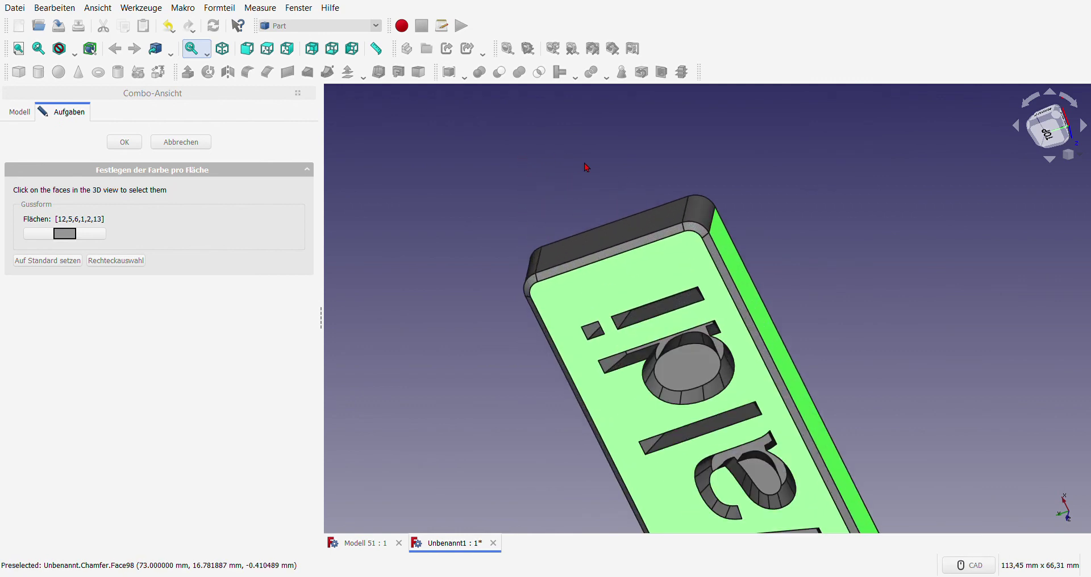
pyautogui.click(697, 211)
pyautogui.click(554, 259)
pyautogui.click(535, 270)
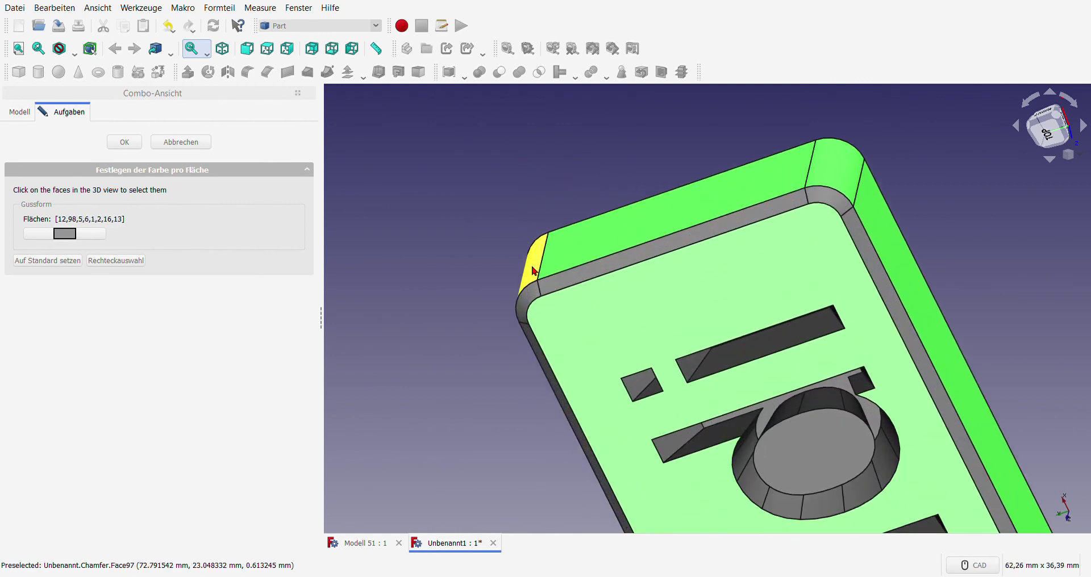
pyautogui.scroll(-2, 535, 269)
pyautogui.scroll(-2, 511, 262)
pyautogui.moveTo(571, 323)
pyautogui.mouseDown(button='middle')
pyautogui.moveTo(630, 360)
pyautogui.moveTo(487, 370)
pyautogui.mouseUp(button='middle')
pyautogui.click(907, 263)
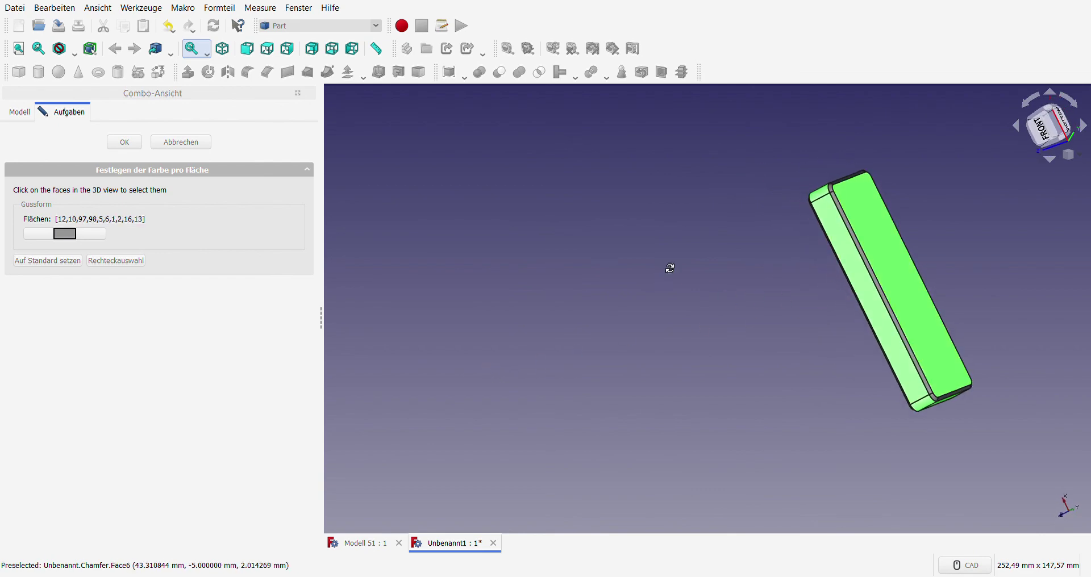
pyautogui.moveTo(670, 263)
pyautogui.mouseDown(button='middle')
pyautogui.moveTo(908, 234)
pyautogui.moveTo(786, 305)
pyautogui.moveTo(816, 439)
pyautogui.moveTo(653, 392)
pyautogui.mouseUp(button='middle')
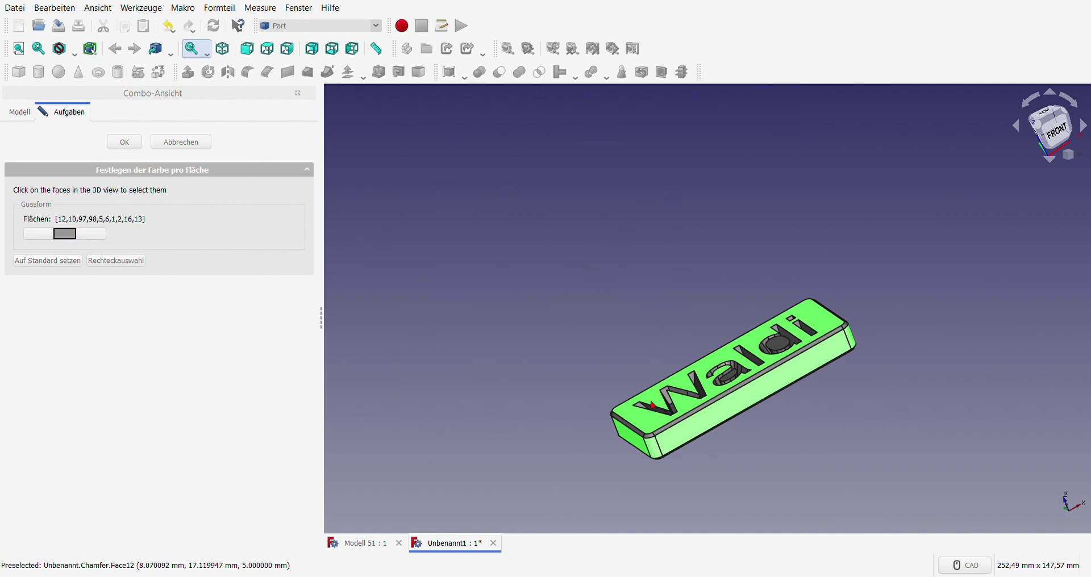
# Step: Apply red to the picked outer faces and add the top face
pyautogui.click(487, 385)
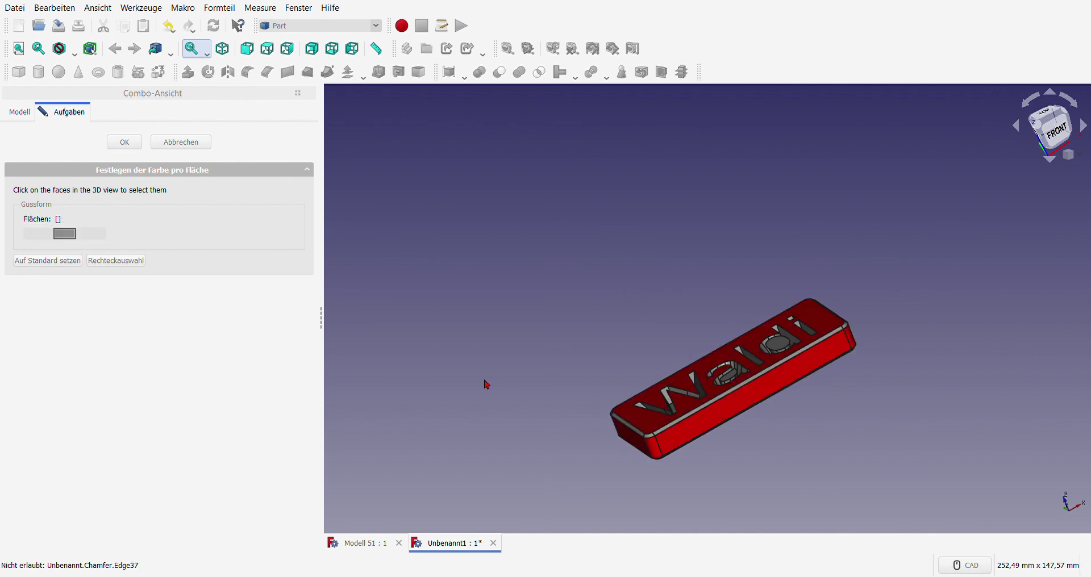
pyautogui.moveTo(584, 325)
pyautogui.mouseDown(button='middle')
pyautogui.moveTo(711, 402)
pyautogui.moveTo(826, 330)
pyautogui.moveTo(729, 302)
pyautogui.mouseUp(button='middle')
pyautogui.scroll(2, 729, 302)
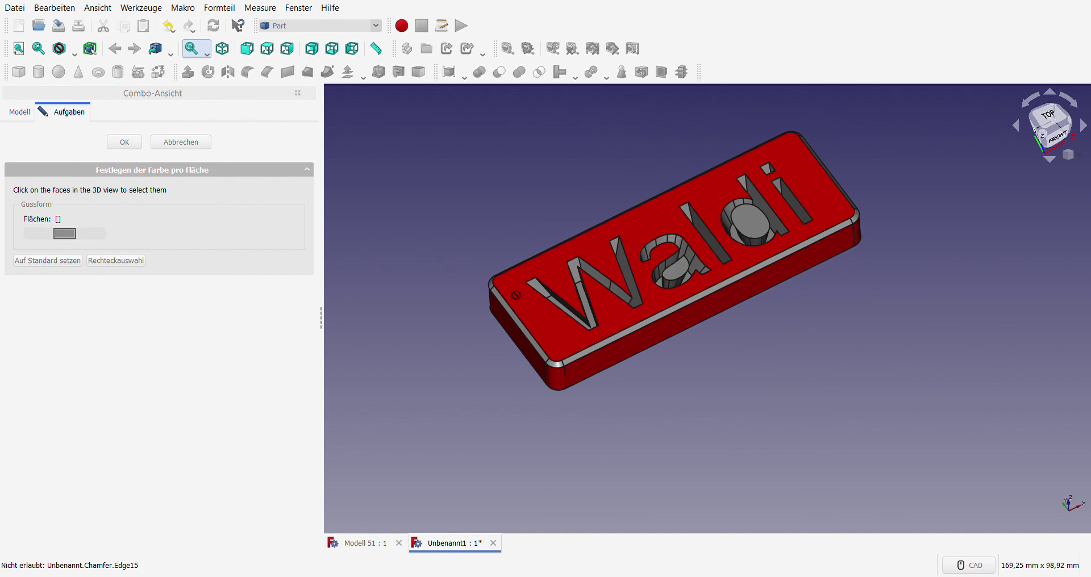
pyautogui.click(548, 319)
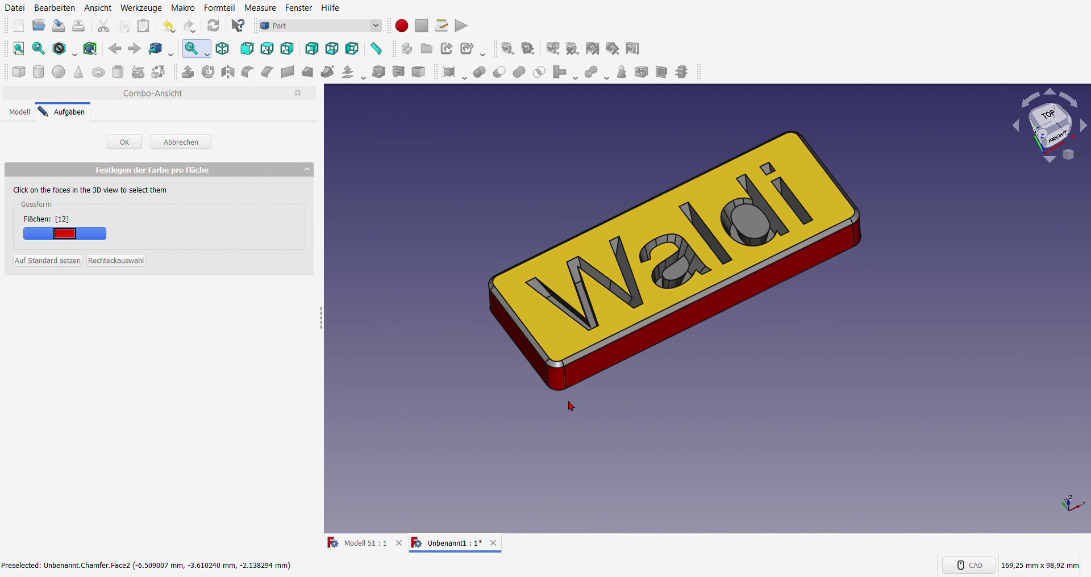
# Step: Reset the faces inside letters a and d to default and confirm
pyautogui.click(689, 270)
pyautogui.click(750, 223)
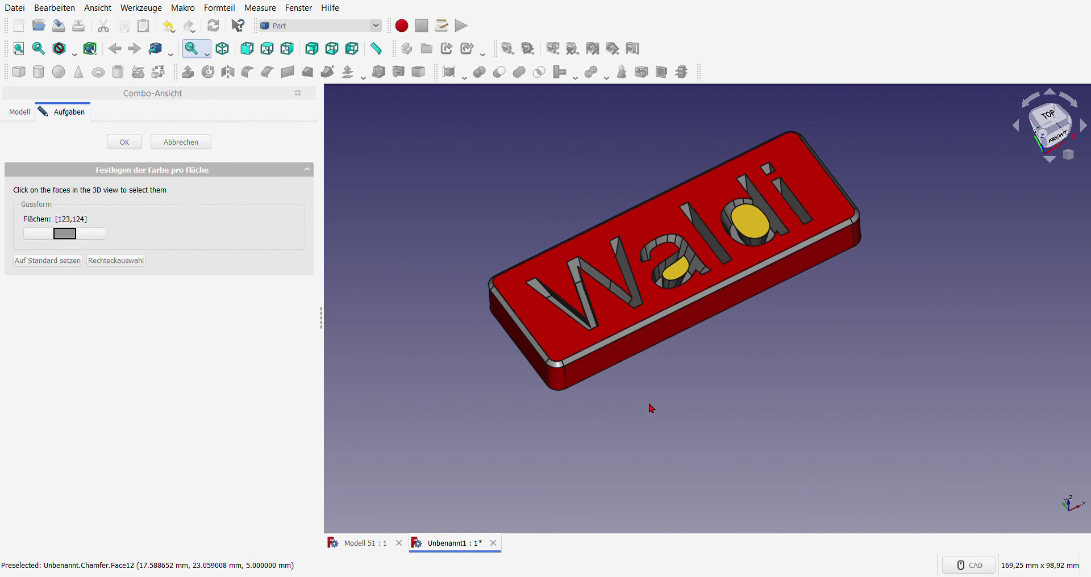
pyautogui.click(589, 421)
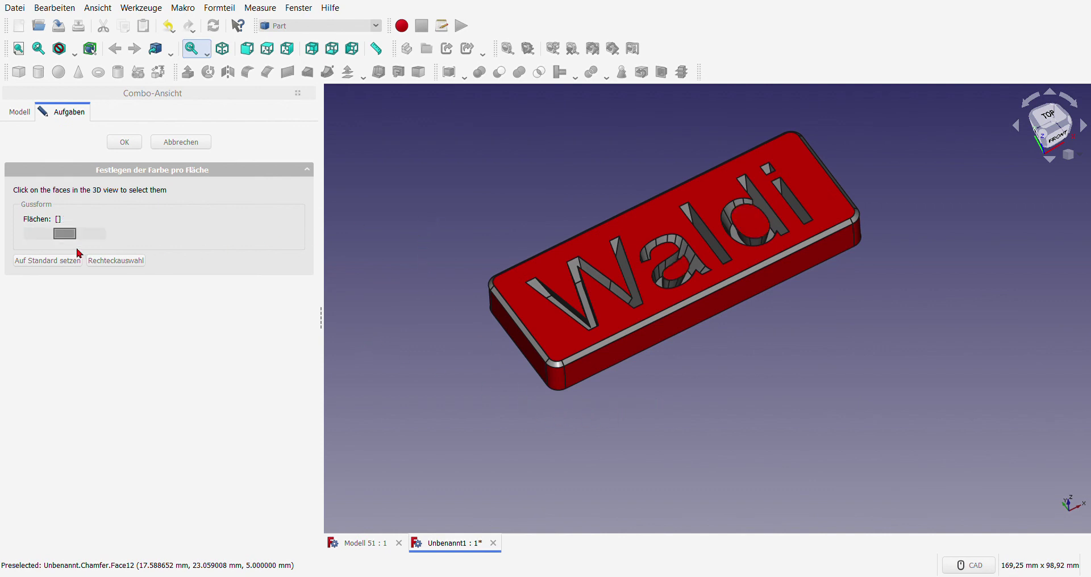
pyautogui.click(124, 143)
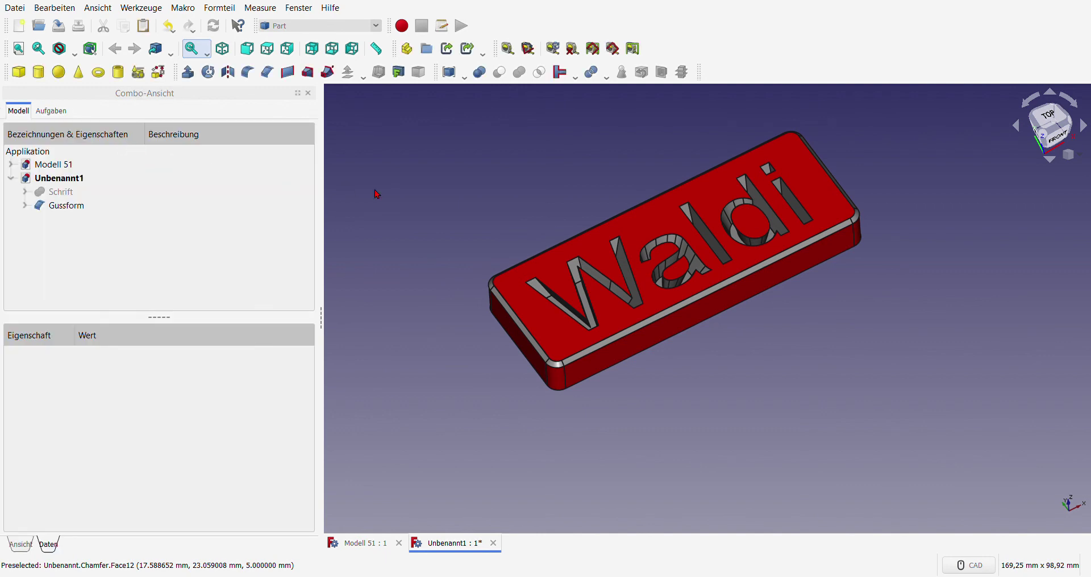
# Step: Select the Schrift lettering and open its display properties with Ctrl+D
pyautogui.scroll(-1, 456, 328)
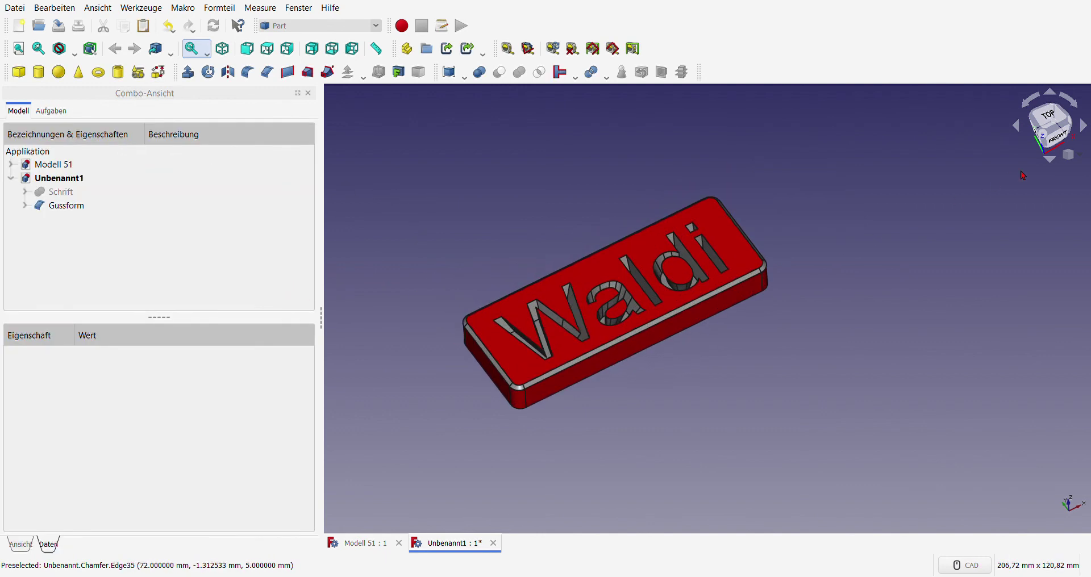
pyautogui.scroll(-2, 1017, 178)
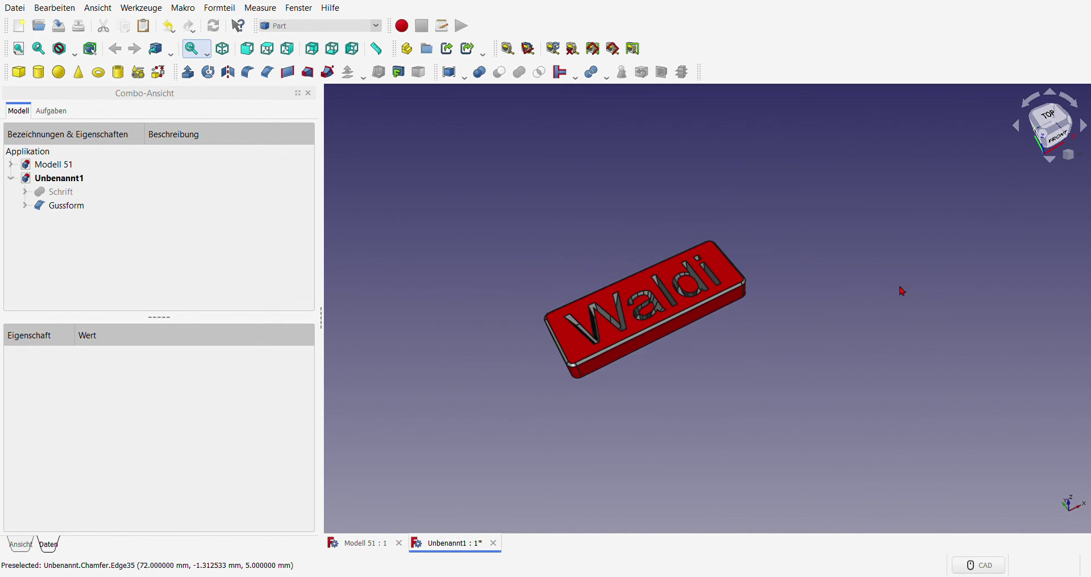
pyautogui.scroll(2, 590, 348)
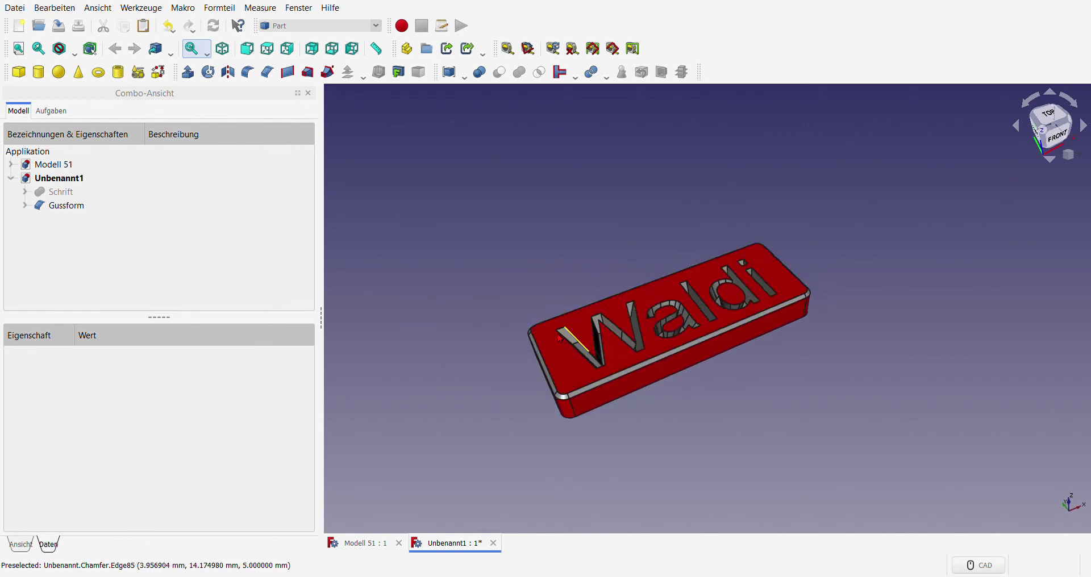
pyautogui.scroll(2, 498, 332)
pyautogui.click(63, 194)
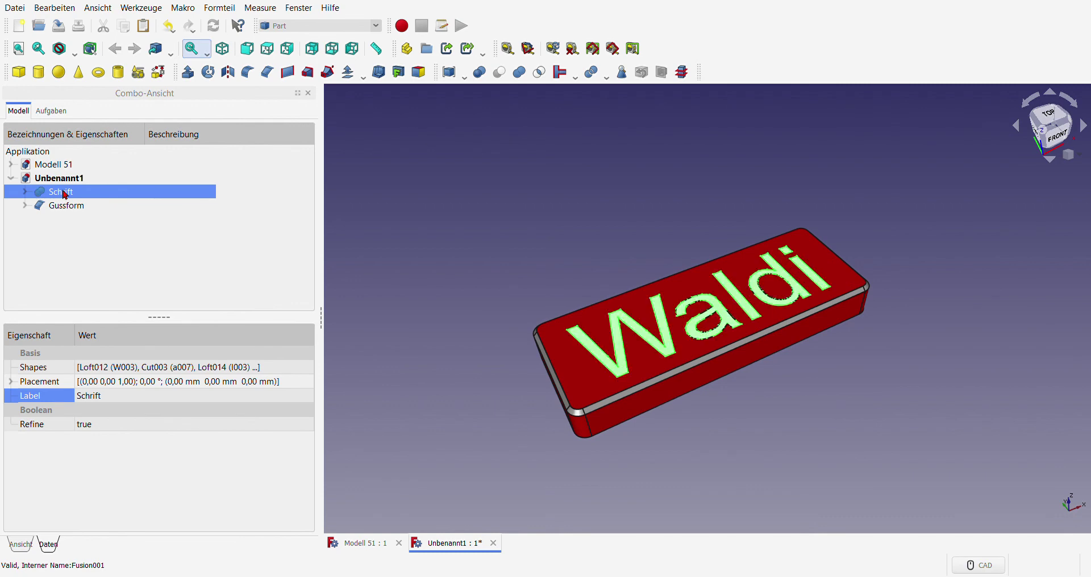
pyautogui.click(162, 203)
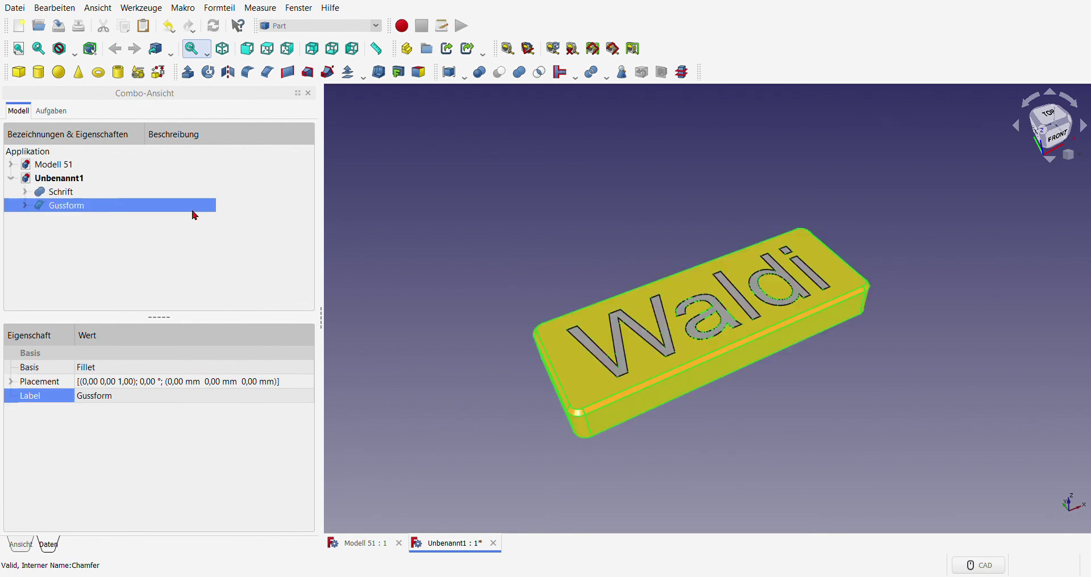
pyautogui.click(81, 194)
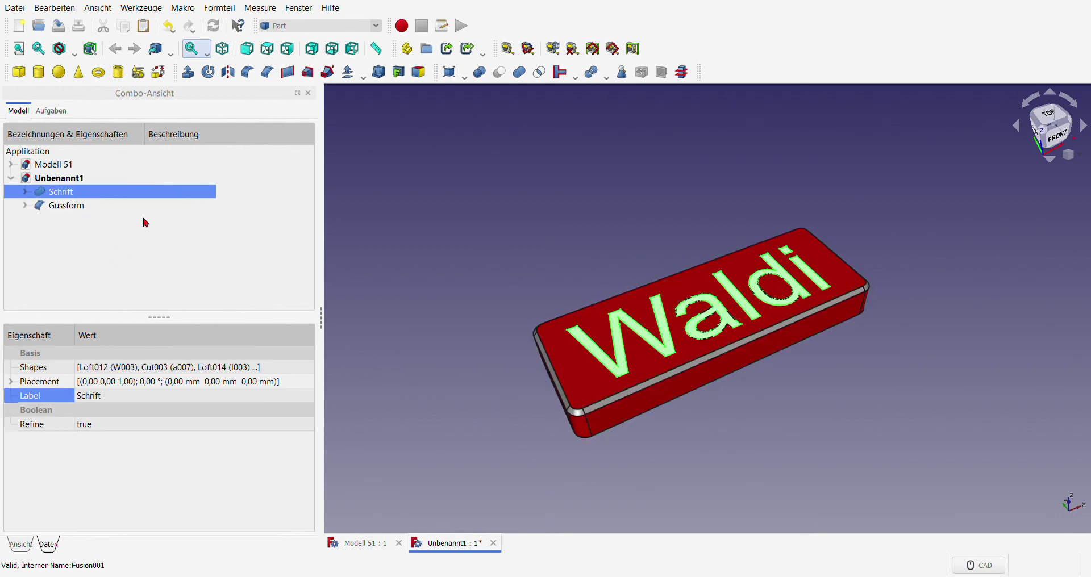
pyautogui.hotkey('ctrl', 'd')
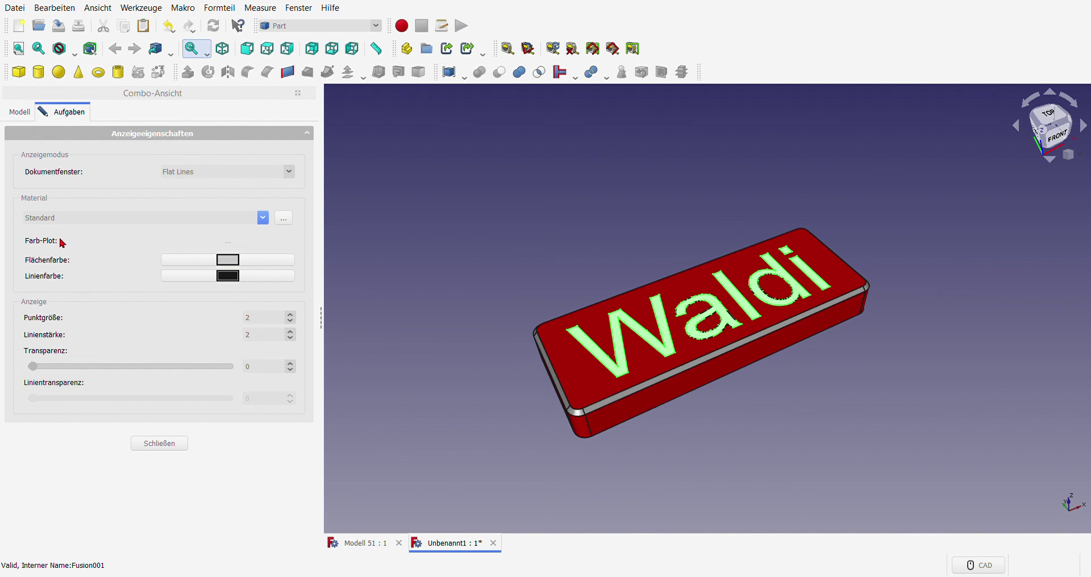
# Step: Set the Schrift material to Gold and close the display properties
pyautogui.scroll(-6, 62, 241)
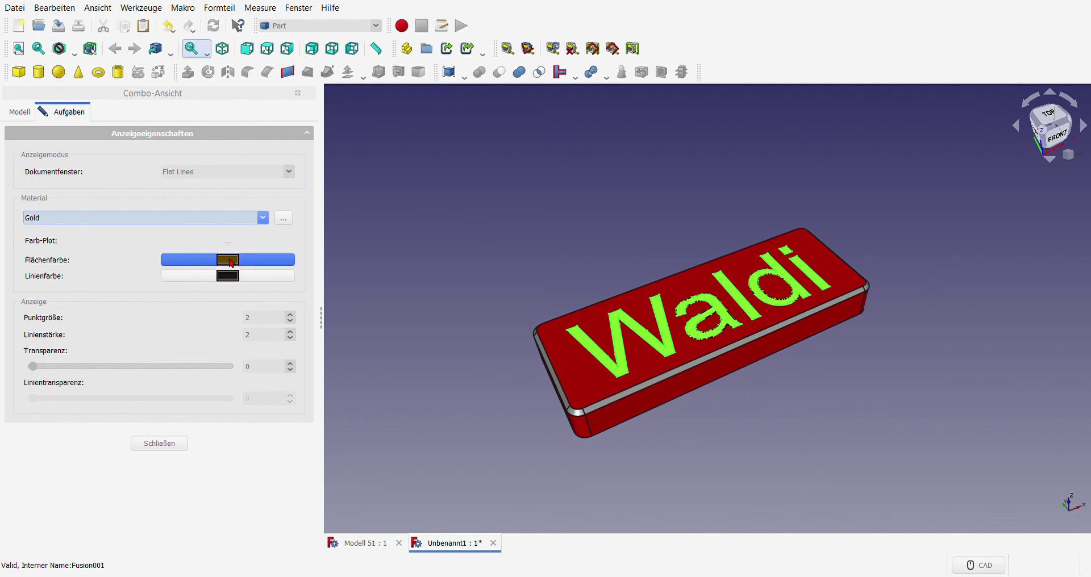
pyautogui.click(416, 280)
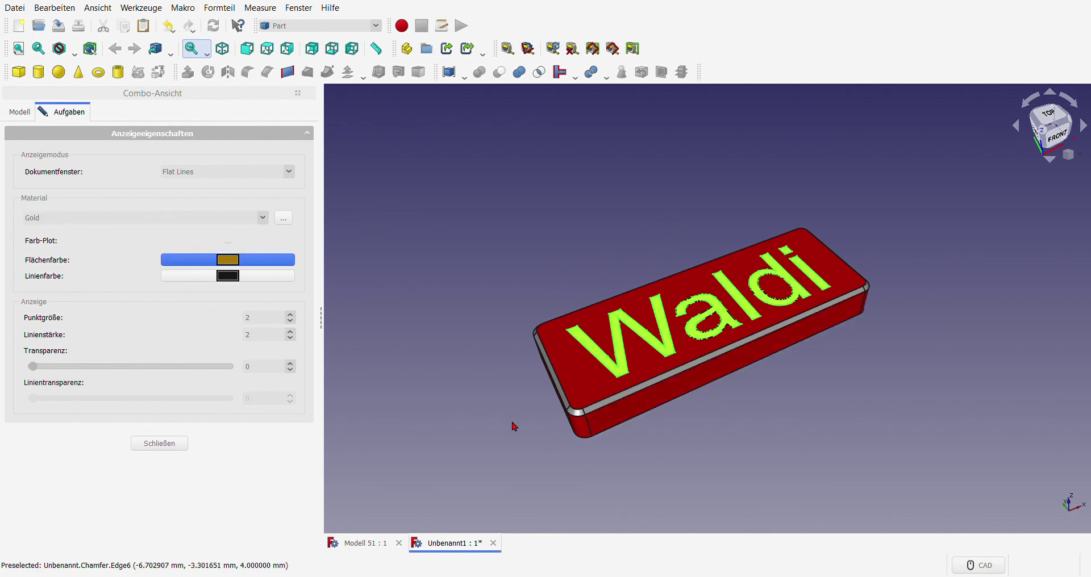
pyautogui.click(159, 443)
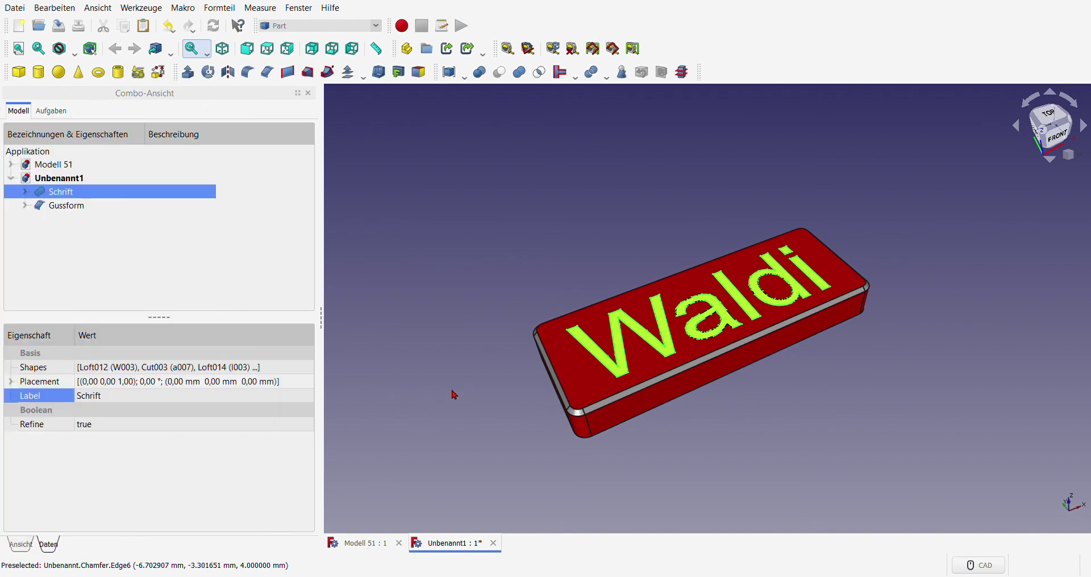
pyautogui.click(451, 394)
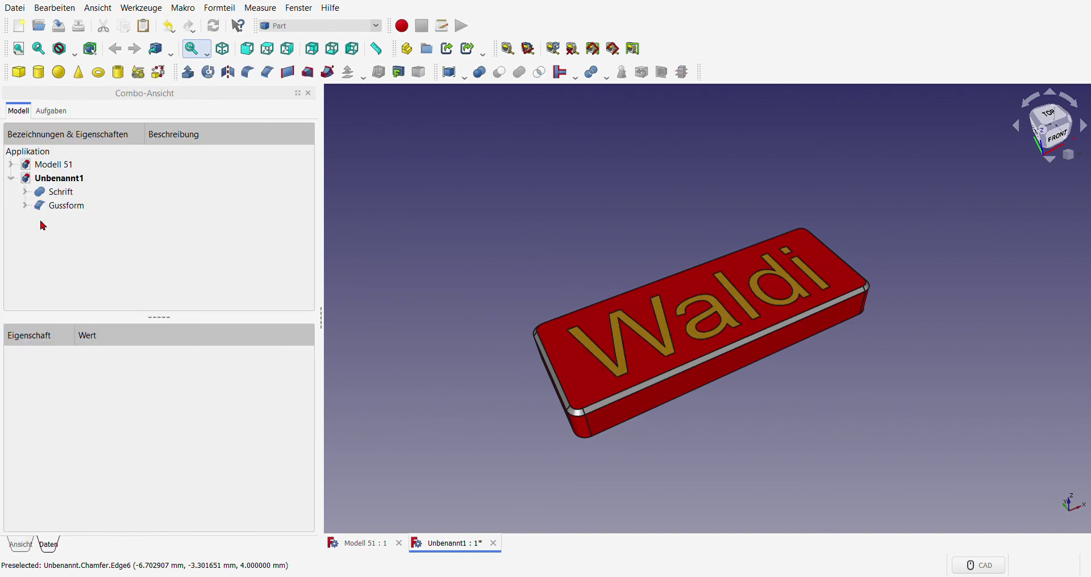
# Step: Raise the Schrift lettering 22 mm above the mold with Transform
pyautogui.click(69, 196)
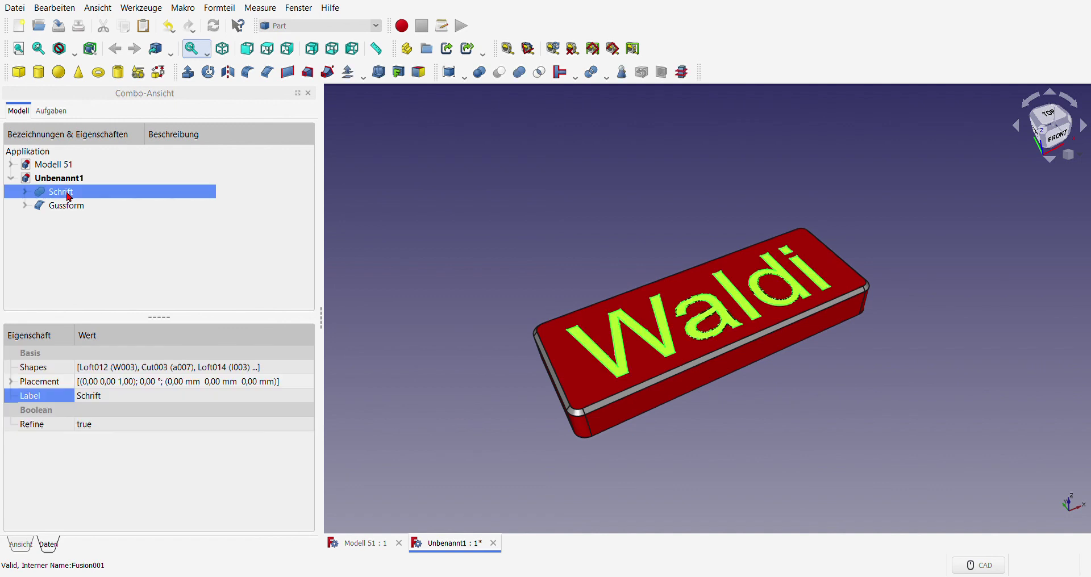
pyautogui.doubleClick(151, 198)
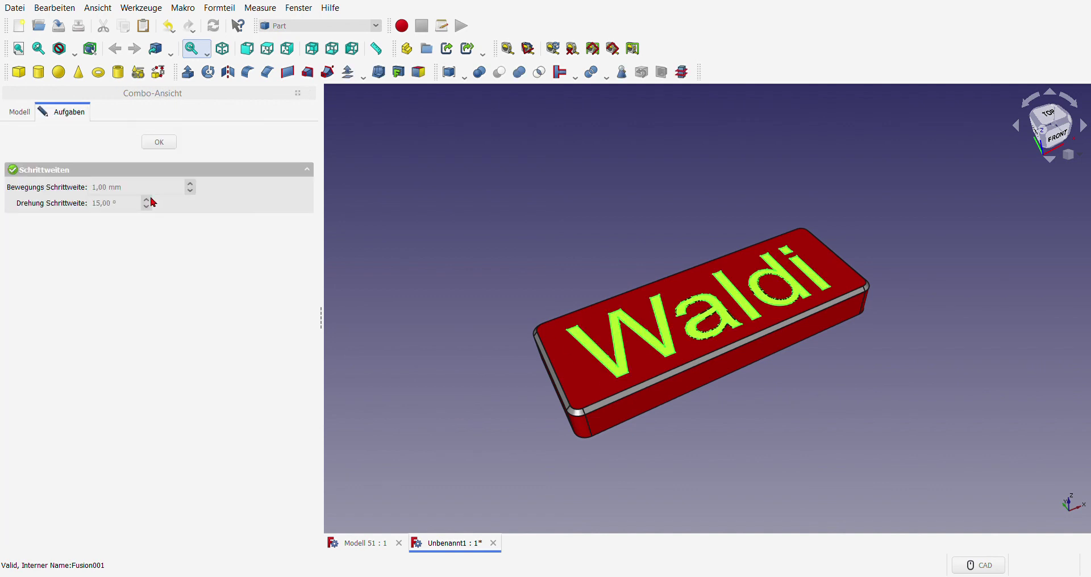
pyautogui.moveTo(585, 326); pyautogui.dragTo(576, 226)
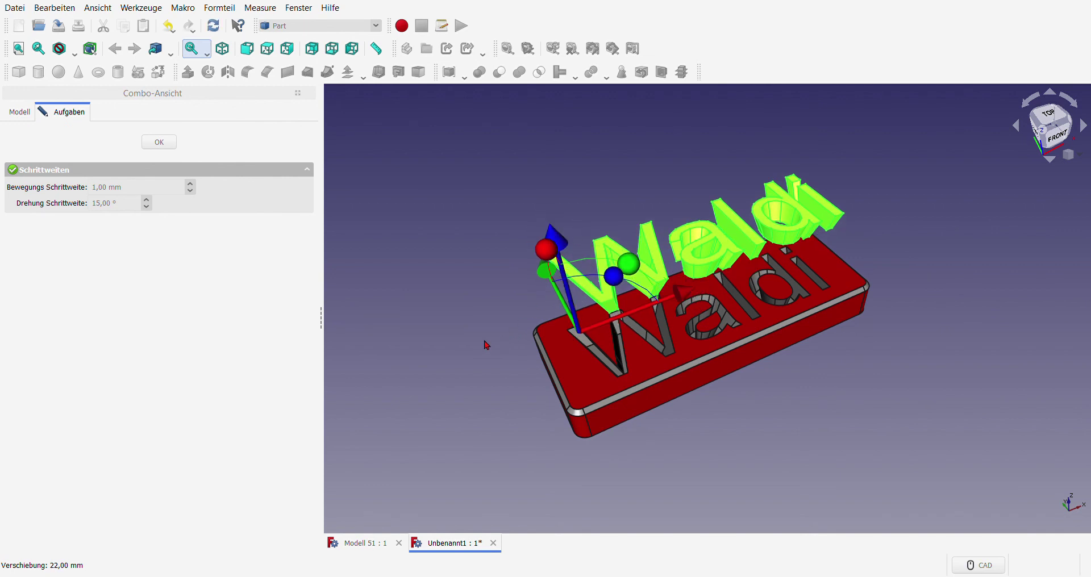
pyautogui.click(159, 143)
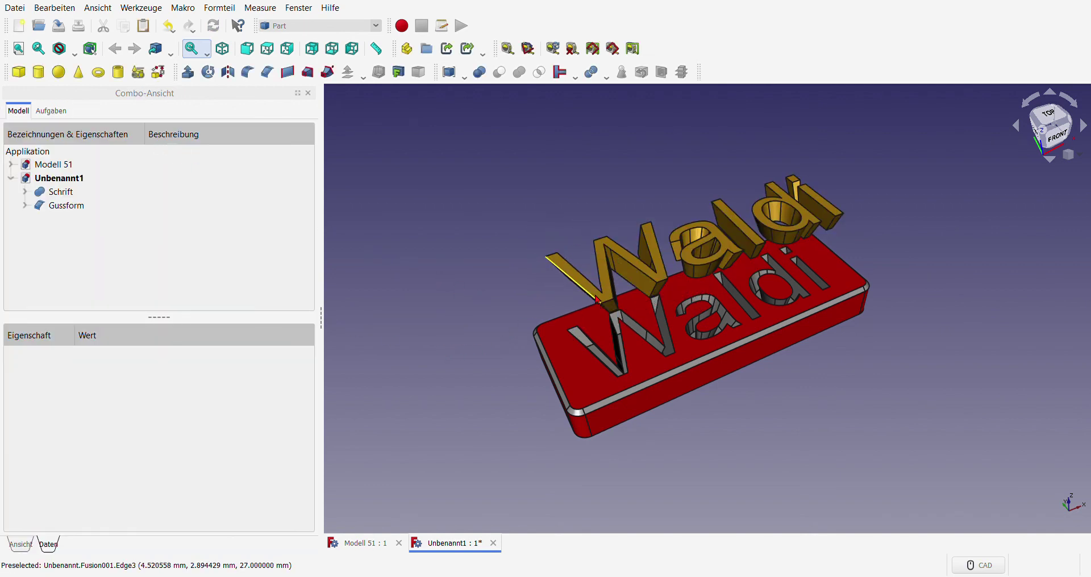
# Step: Readjust the lettering's floating position with a second Transform
pyautogui.click(71, 191)
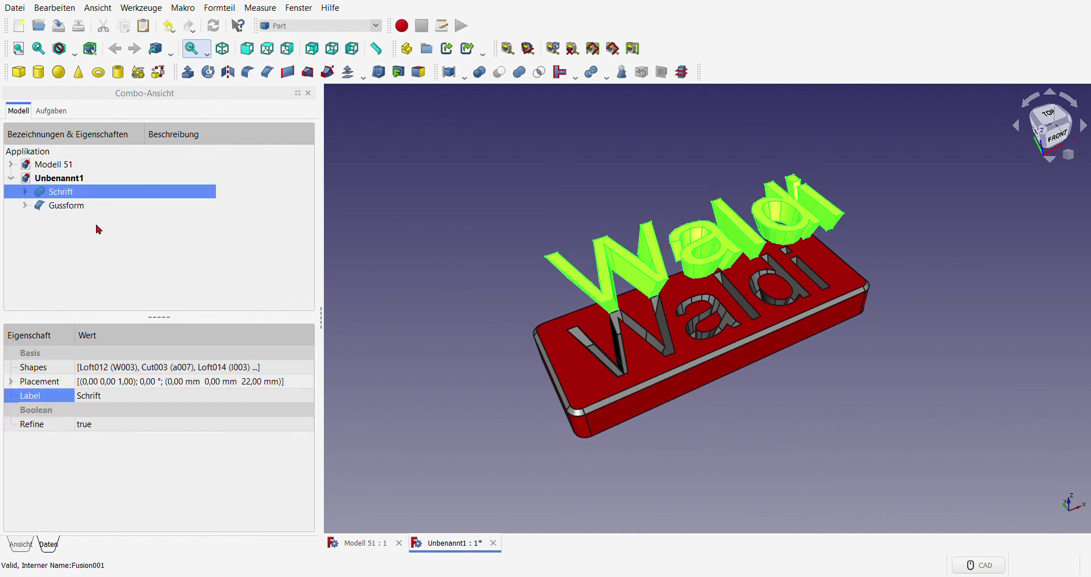
pyautogui.doubleClick(126, 195)
pyautogui.moveTo(547, 272); pyautogui.dragTo(491, 217)
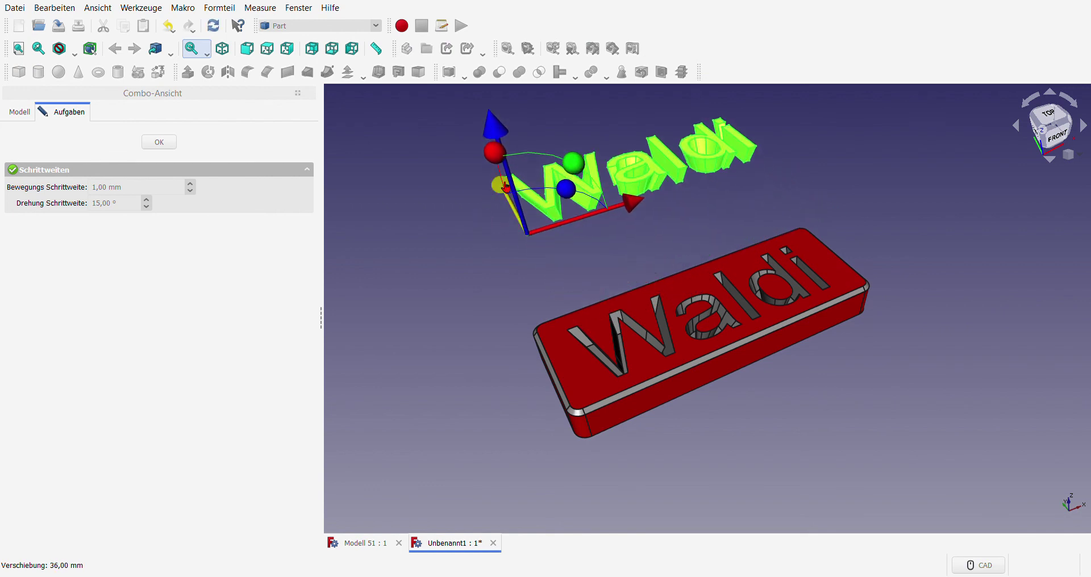
pyautogui.moveTo(491, 201); pyautogui.dragTo(479, 271)
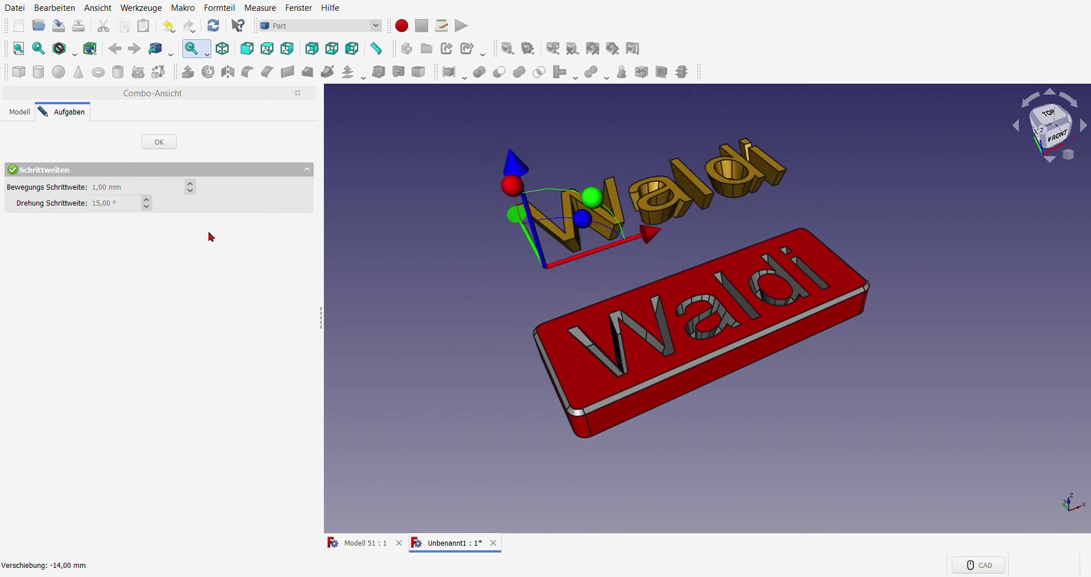
pyautogui.click(161, 142)
# Step: Render the model shaded without edge lines, tilting the view slightly
pyautogui.scroll(5, 827, 267)
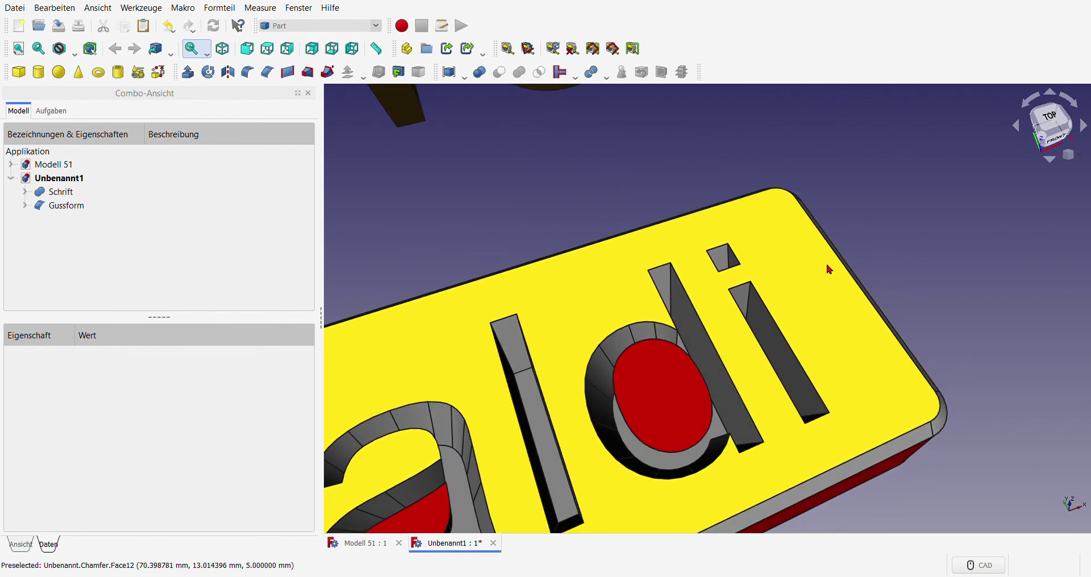
pyautogui.scroll(-5, 852, 251)
pyautogui.moveTo(852, 251)
pyautogui.mouseDown(button='middle')
pyautogui.moveTo(895, 343)
pyautogui.moveTo(880, 344)
pyautogui.mouseUp(button='middle')
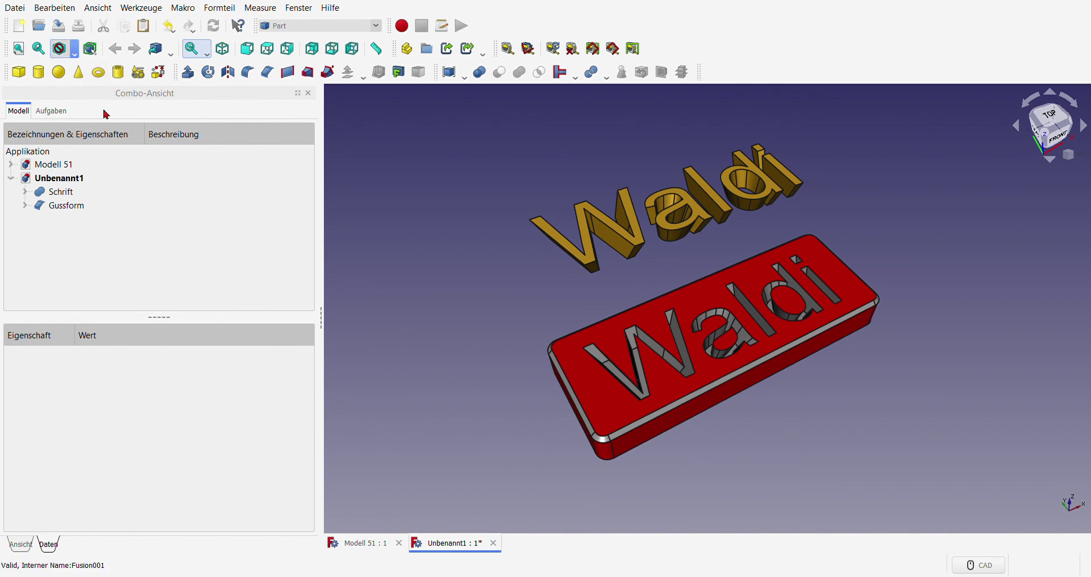
pyautogui.press('v')
pyautogui.press('6')
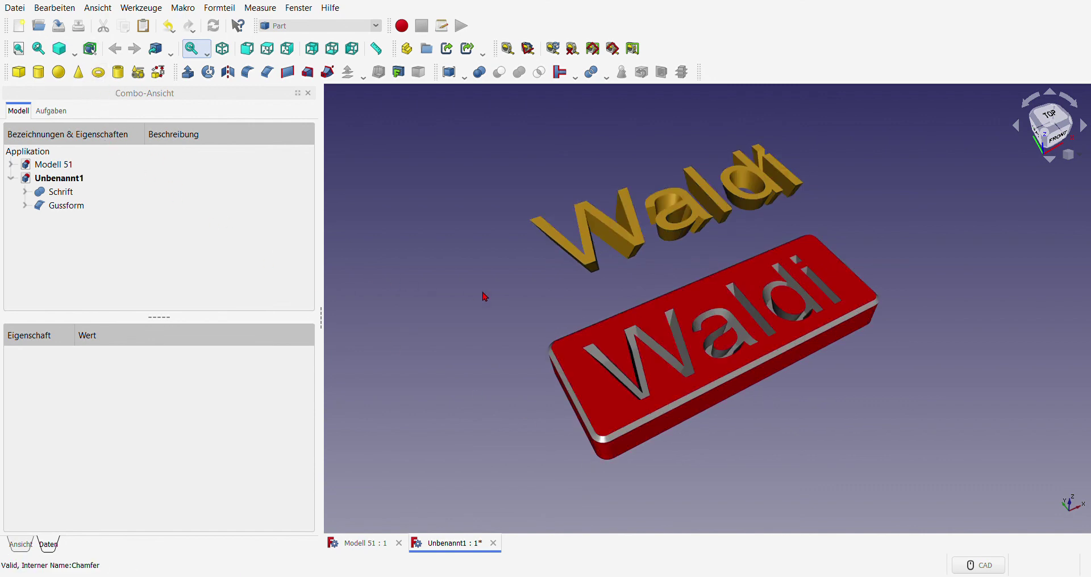
pyautogui.moveTo(887, 363); pyautogui.dragTo(881, 366, button='middle')
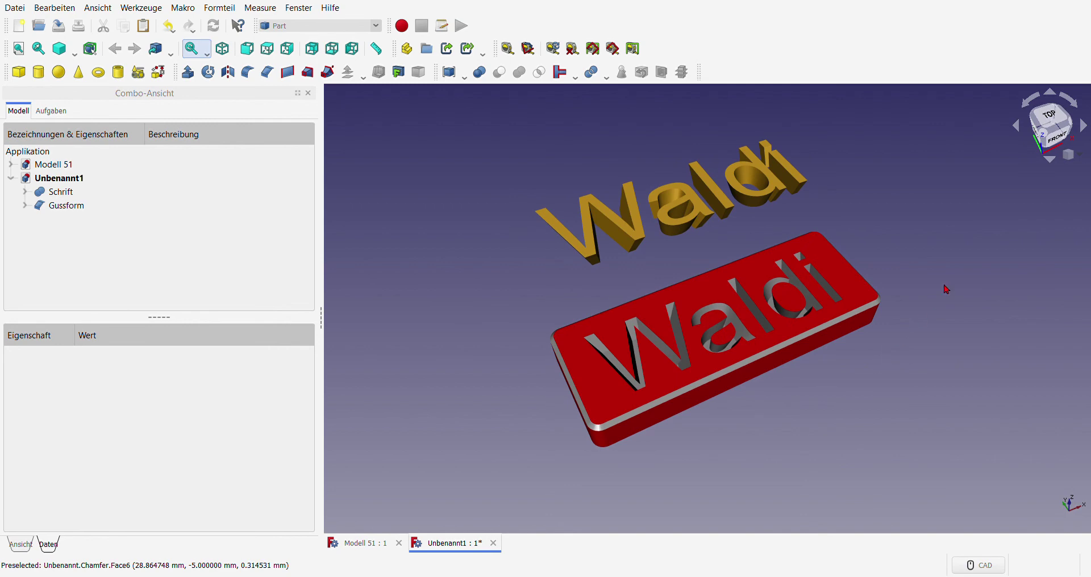